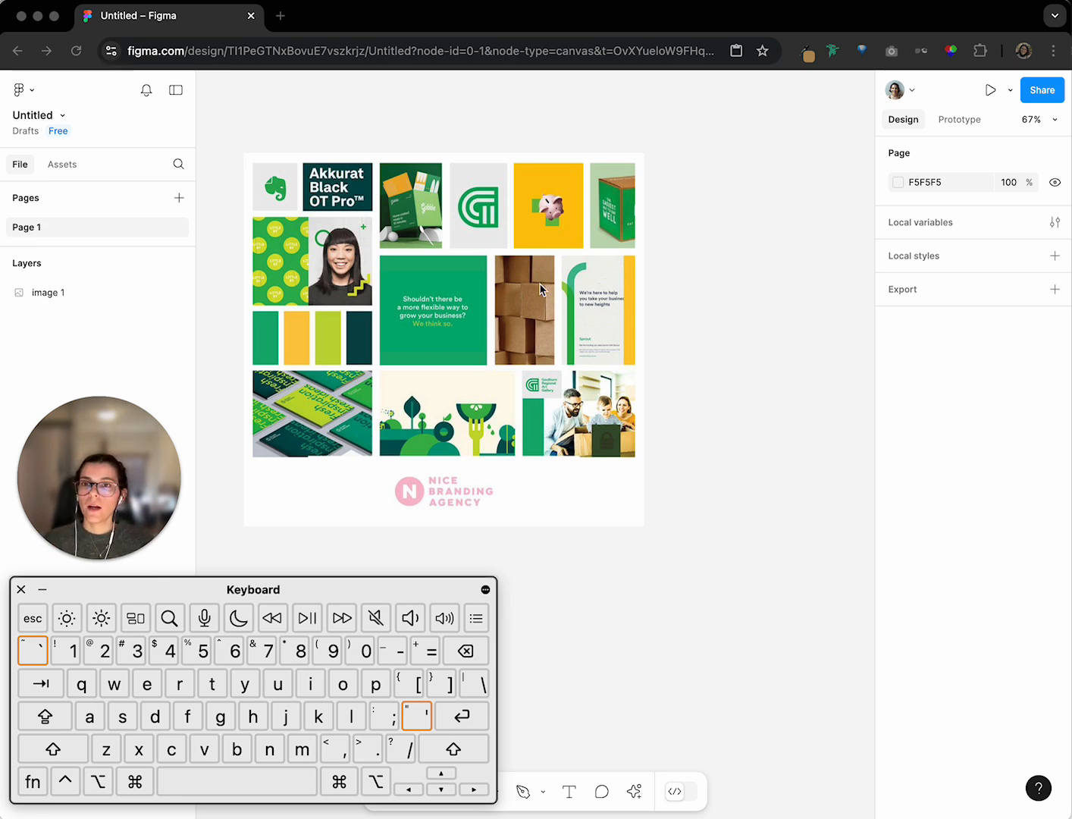
Examine the brand moodboard's tiles and colours up close and as a whole
scroll(401, 219, "up", 3, "ctrl")
scroll(401, 220, "up", 1, "ctrl")
scroll(564, 197, "left", 2)
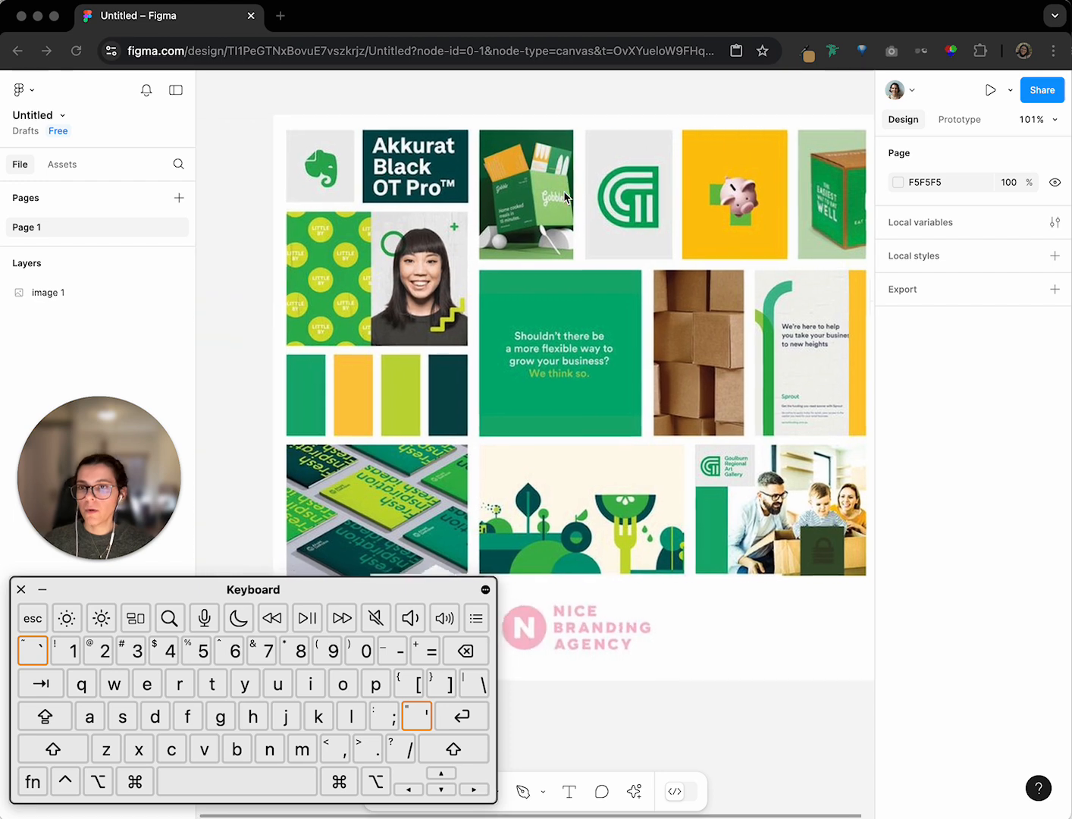
scroll(564, 195, "down", 1)
scroll(523, 192, "down", 1, "ctrl")
scroll(524, 192, "down", 3, "ctrl")
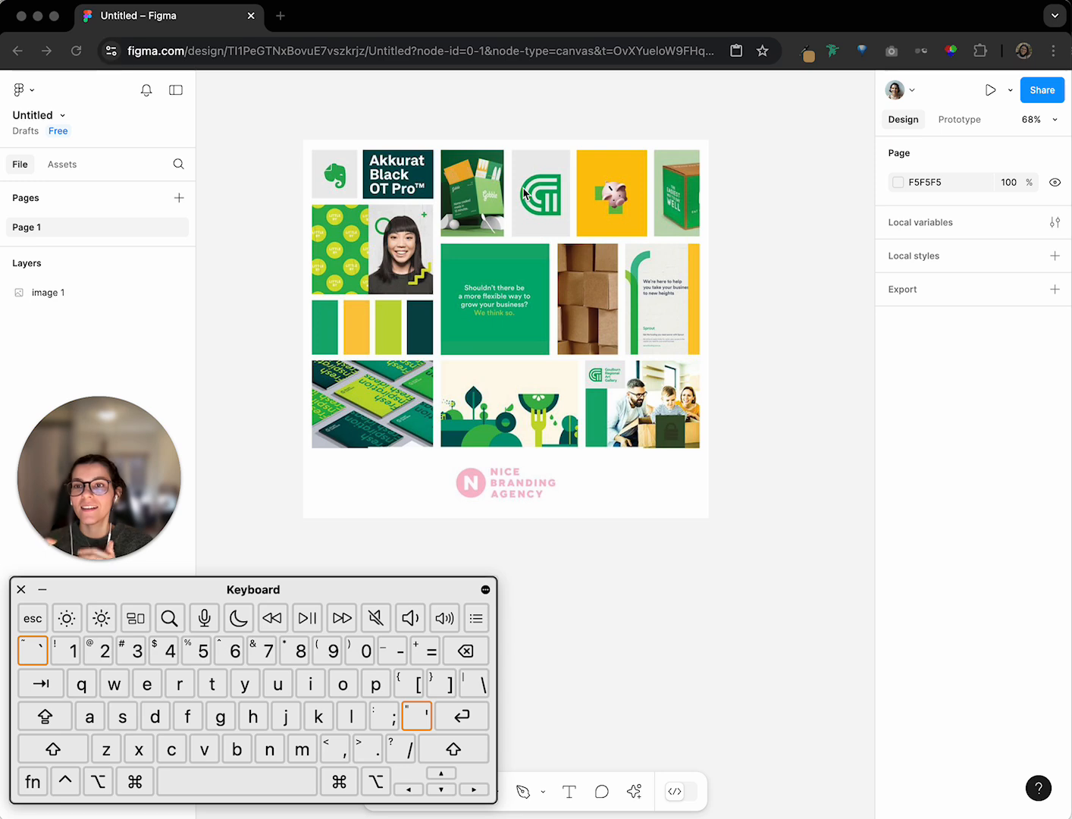
scroll(461, 242, "up", 5)
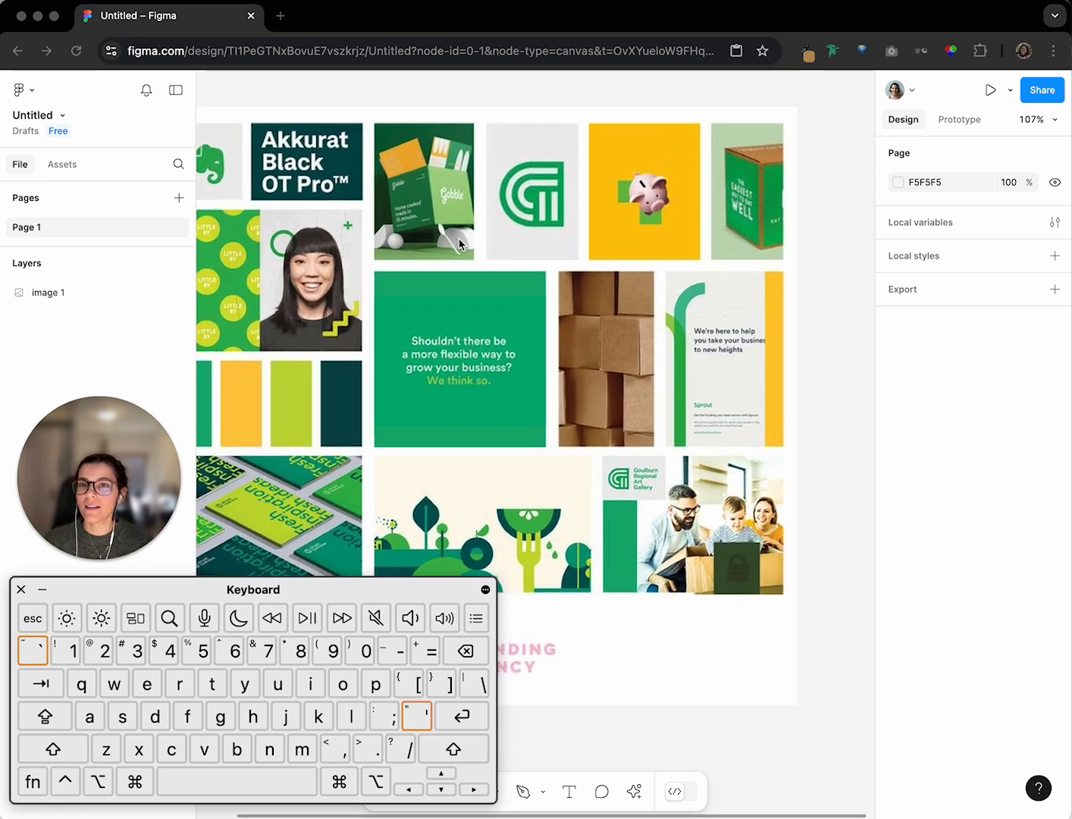
scroll(460, 243, "down", 2)
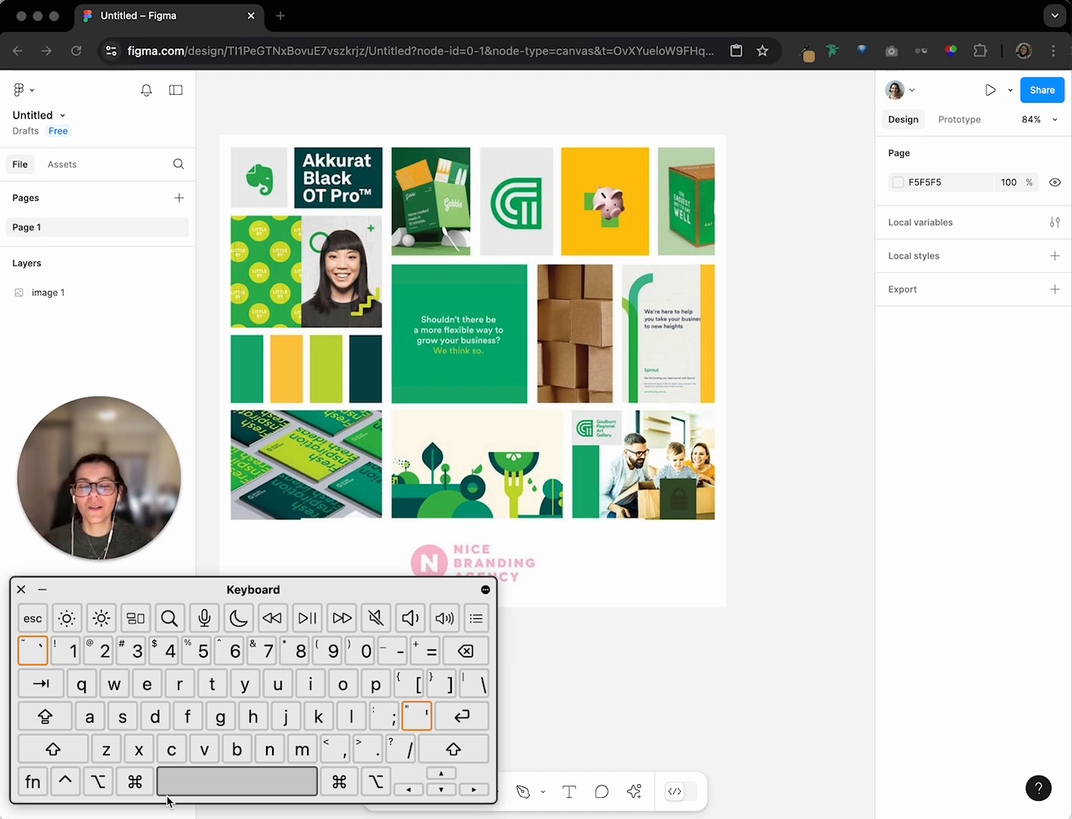
Draw a square about 86 by 86 on the empty canvas to the right of the moodboard
left_click_drag(308, 588, 311, 536)
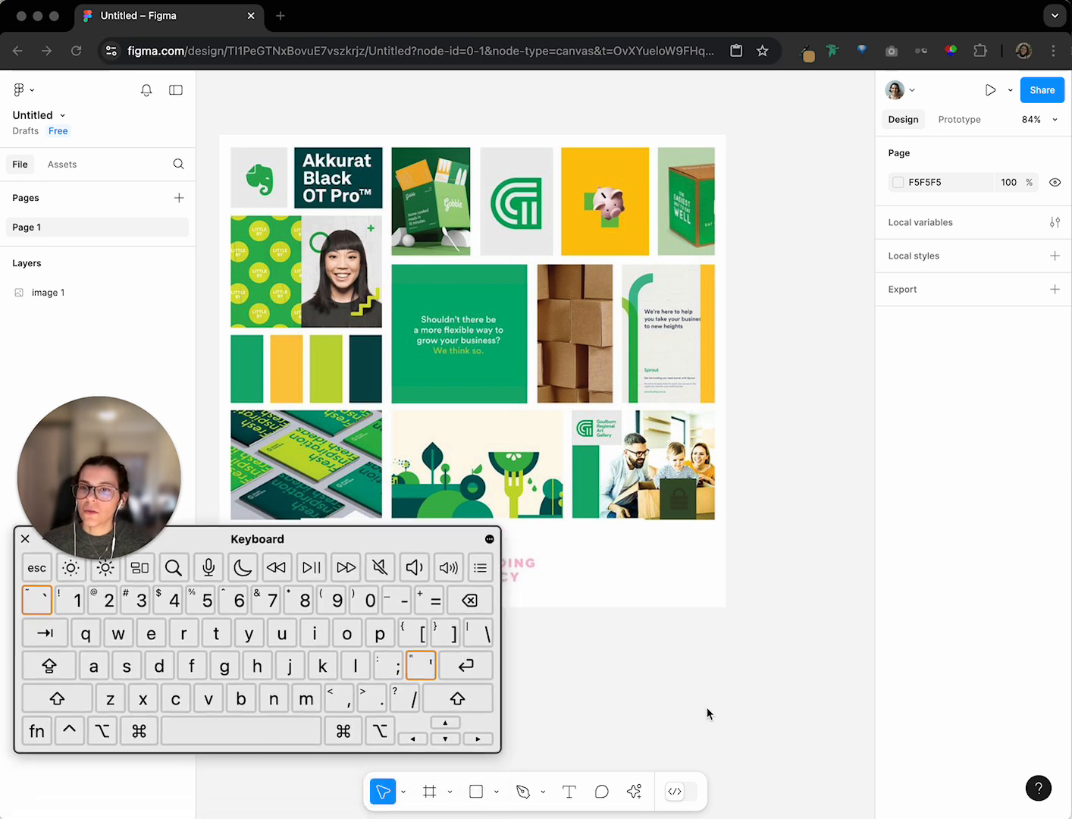
left_click(475, 791)
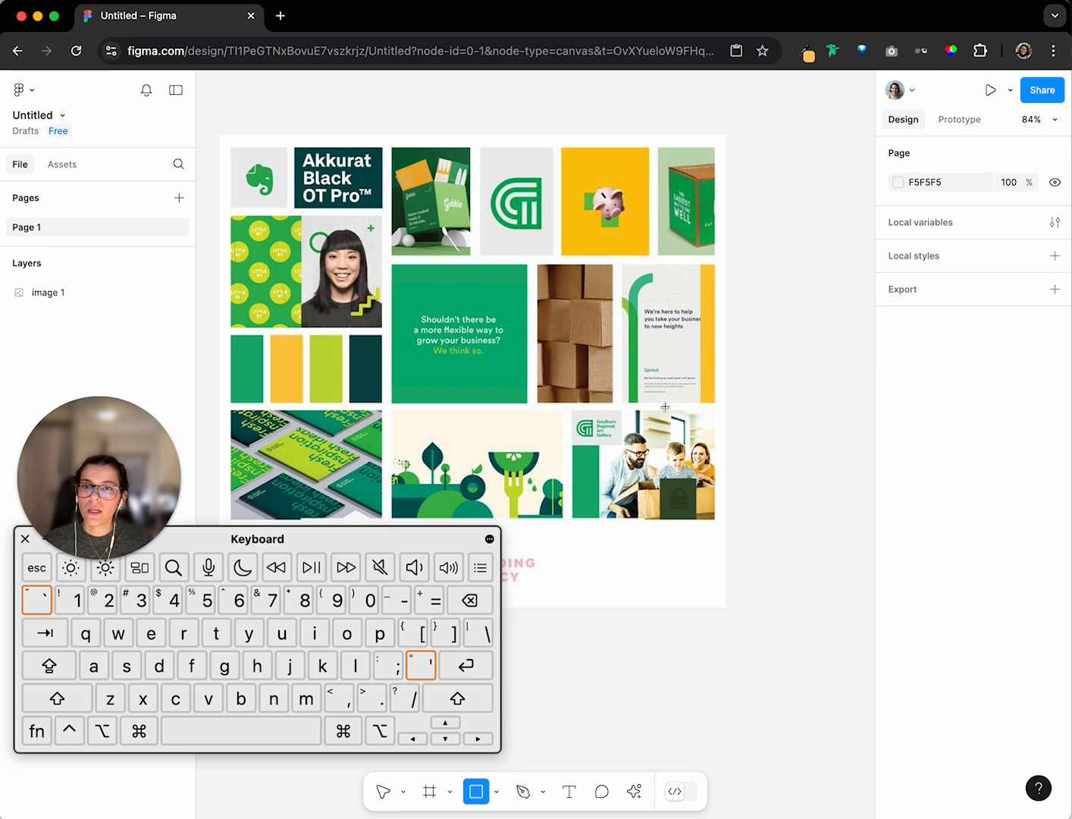
scroll(662, 406, "up", 2)
scroll(663, 405, "right", 1)
scroll(665, 413, "down", 5)
scroll(665, 413, "left", 1)
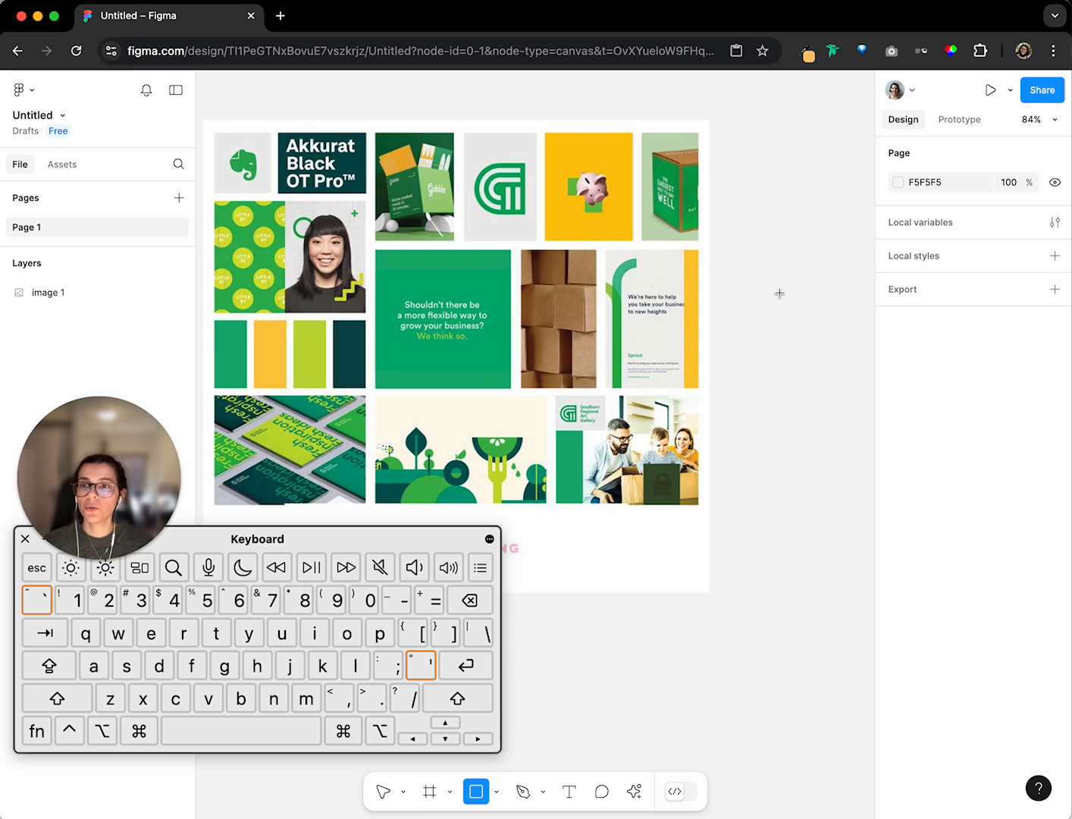
scroll(826, 281, "right", 2)
scroll(825, 280, "right", 3)
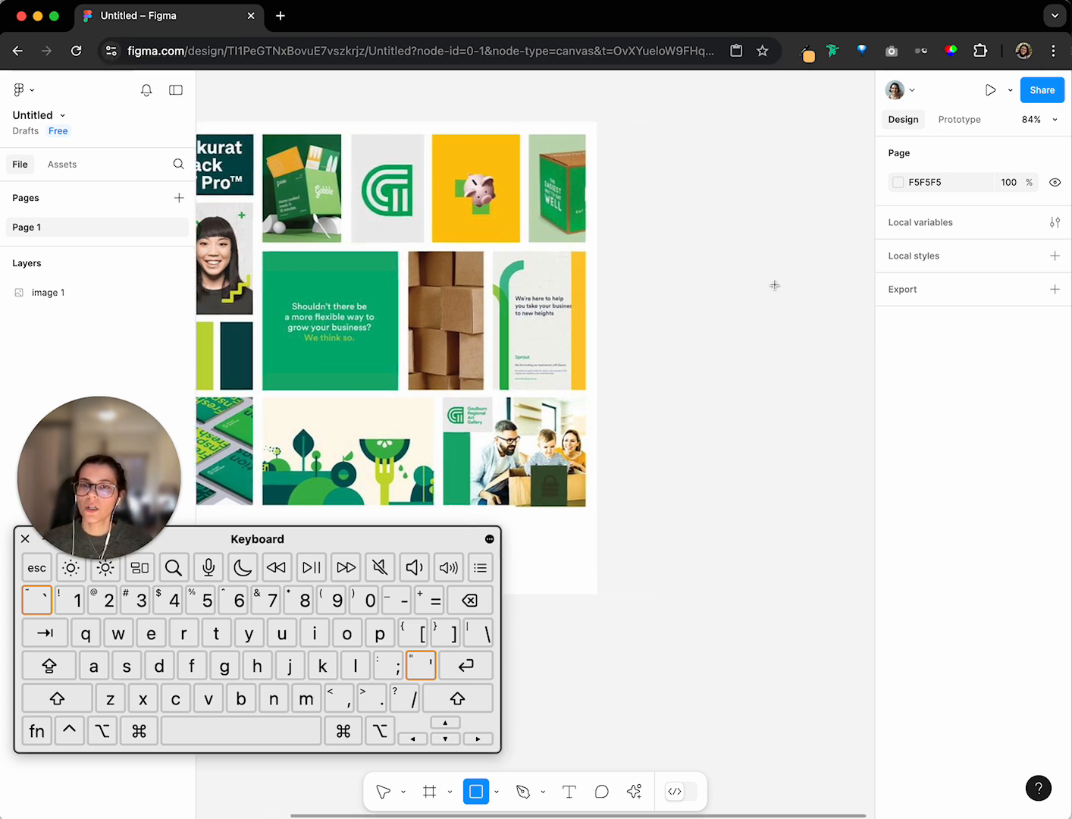
left_click_drag(650, 204, 708, 254)
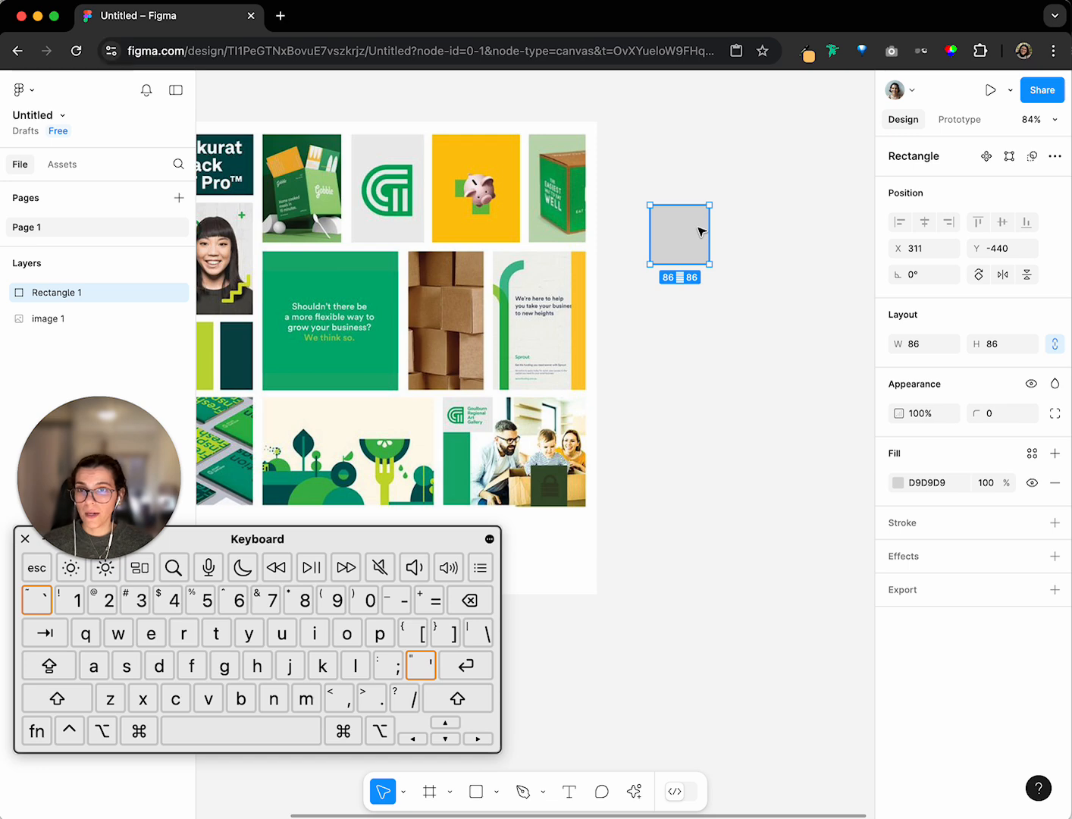
Fill the square with dark teal 01484A sampled from the moodboard's Akkurat Black tile
scroll(699, 232, "left", 3)
key("i")
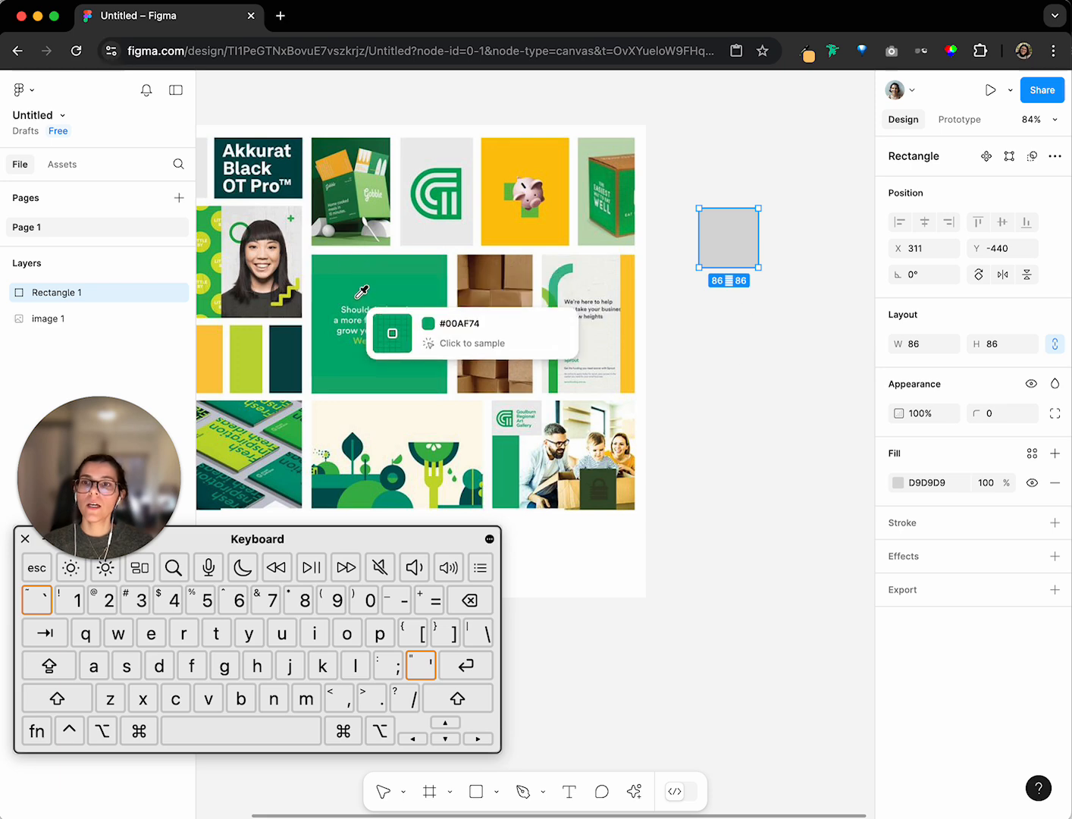
scroll(425, 238, "up", 2)
scroll(280, 207, "down", 3)
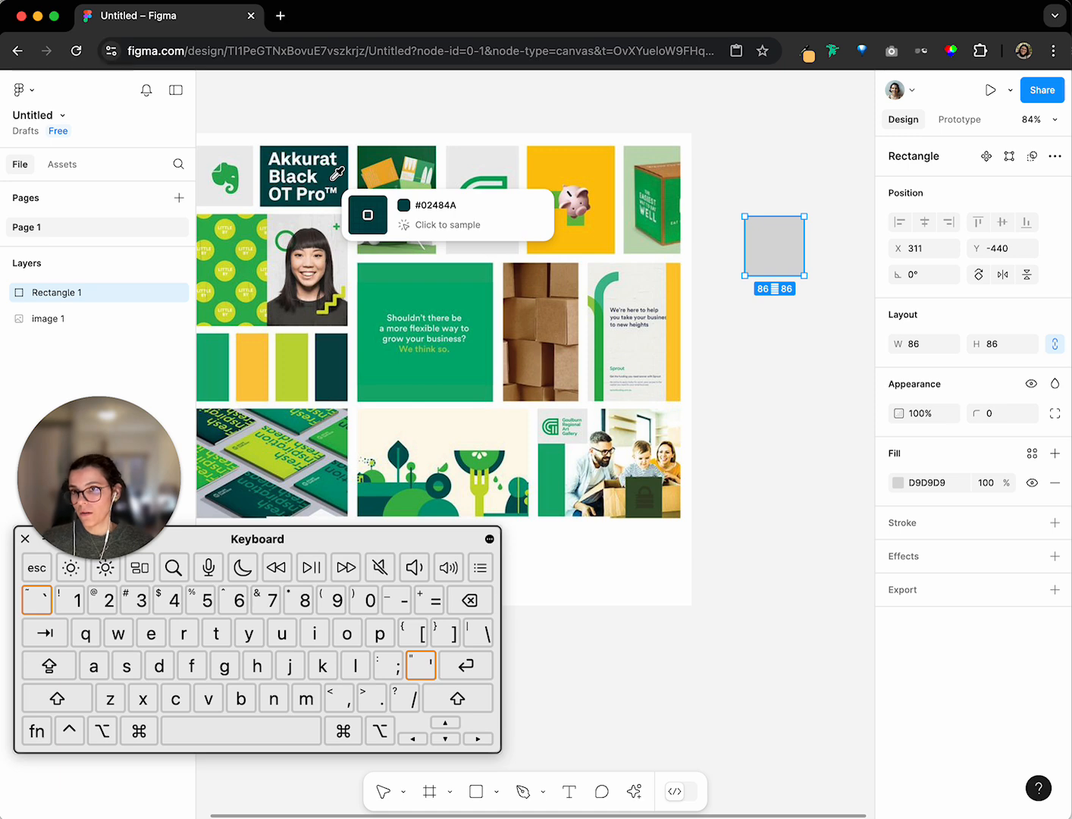
left_click(336, 174)
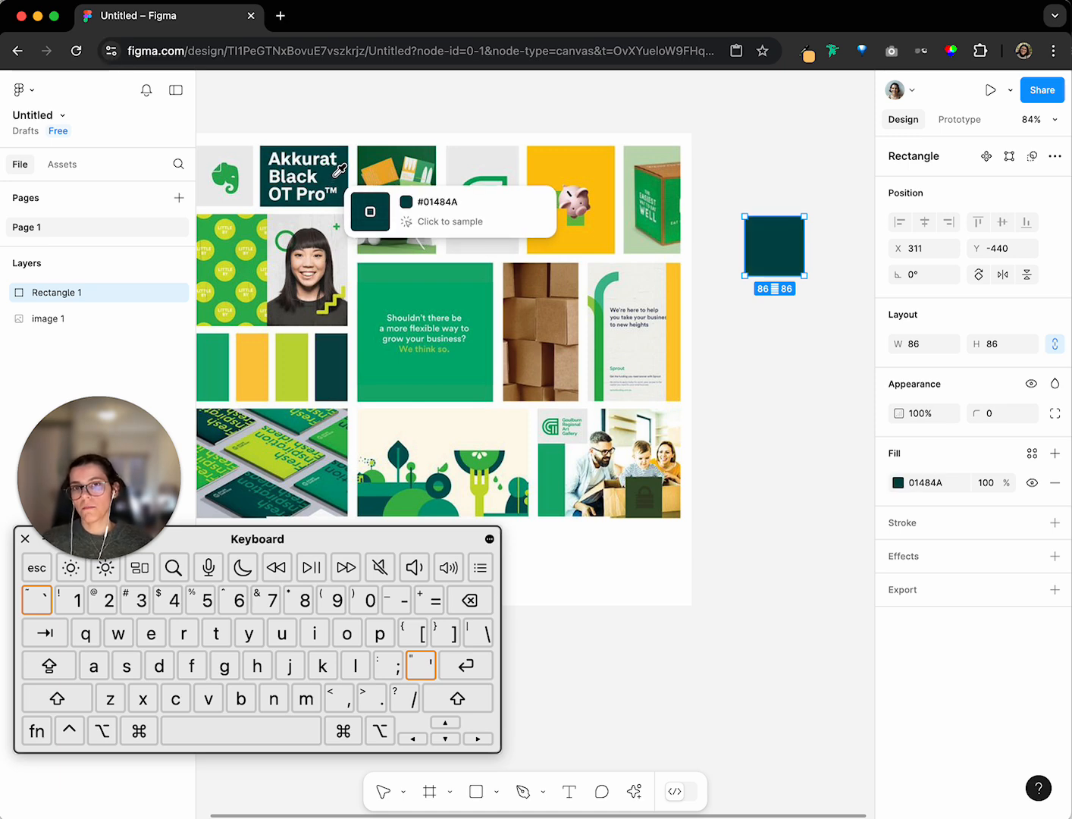
Duplicate the dark teal square and place the copy directly below it at X 311, Y -331
scroll(790, 256, "right", 3)
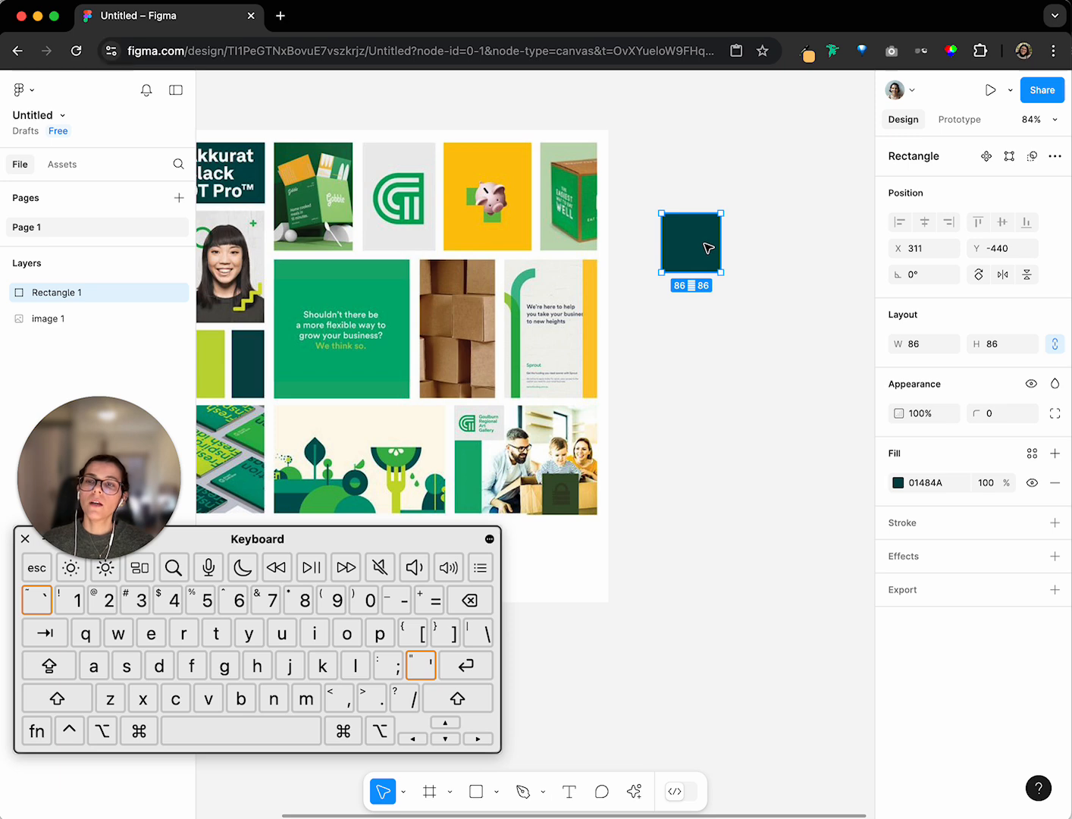
left_click_drag(706, 244, 707, 246)
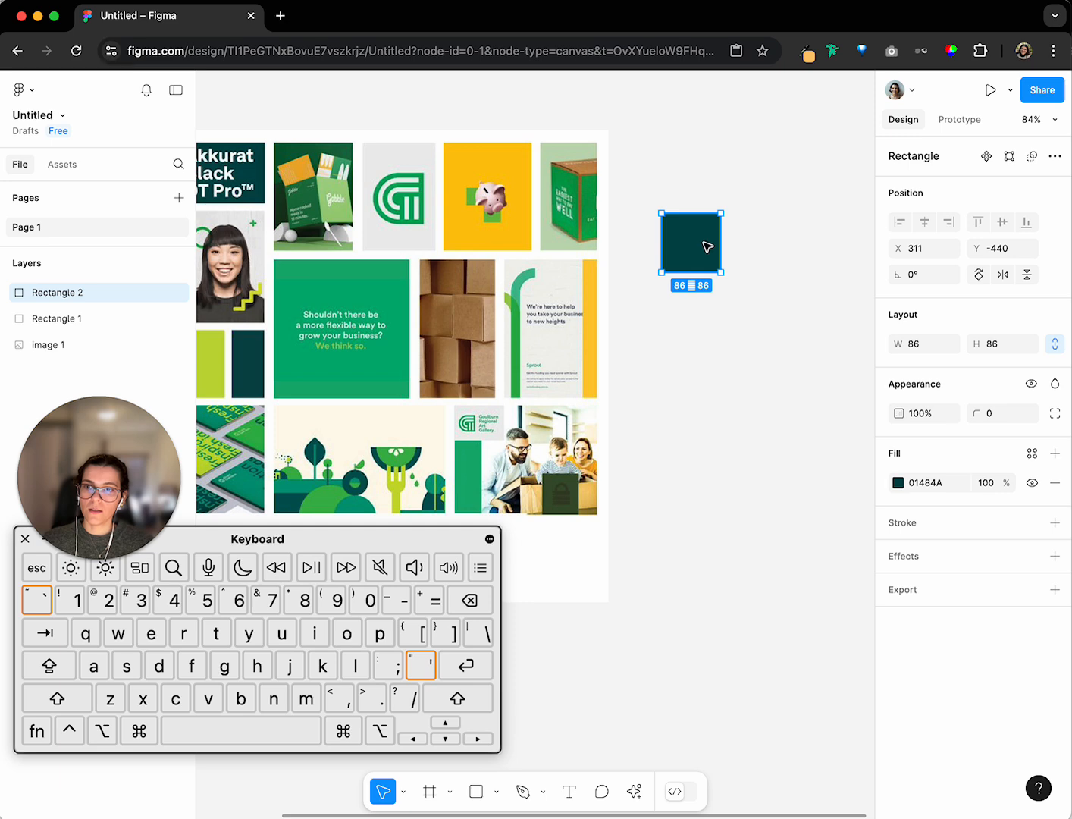
key("alt")
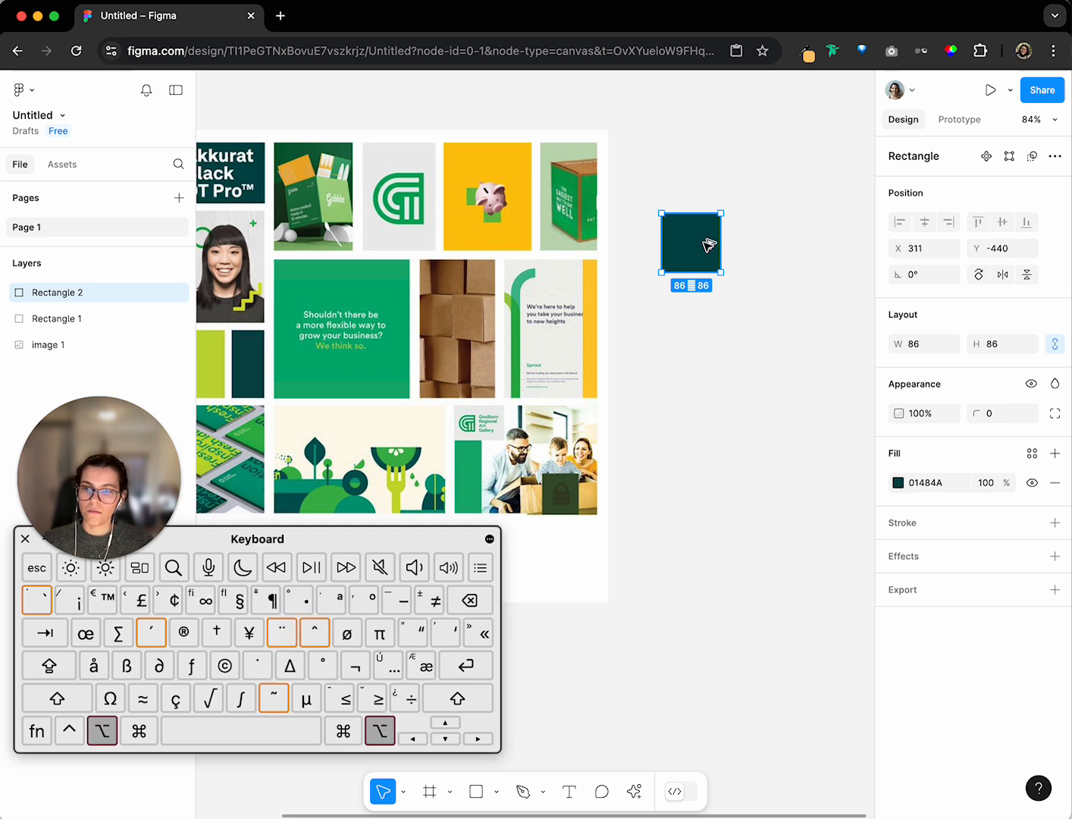
key("alt")
left_click_drag(709, 243, 713, 317)
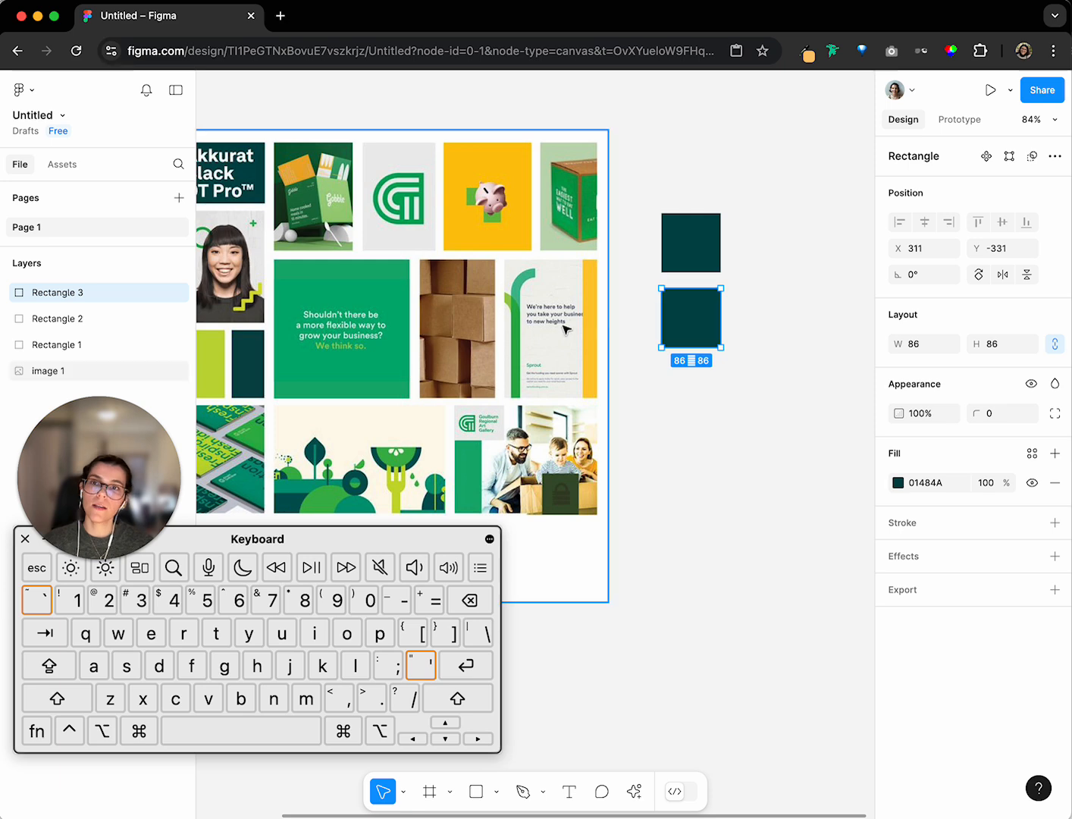
Fill the second square with green 19AD71 sampled from the moodboard's large green text tile
key("i")
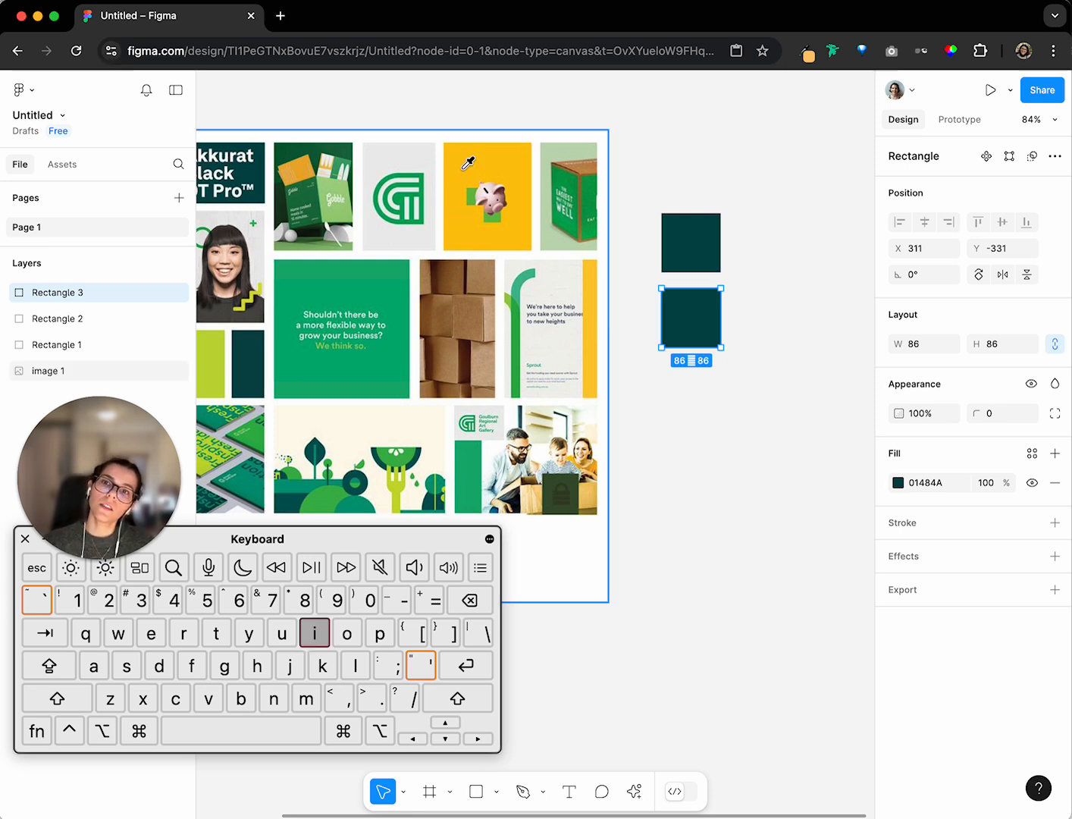
scroll(471, 157, "left", 3)
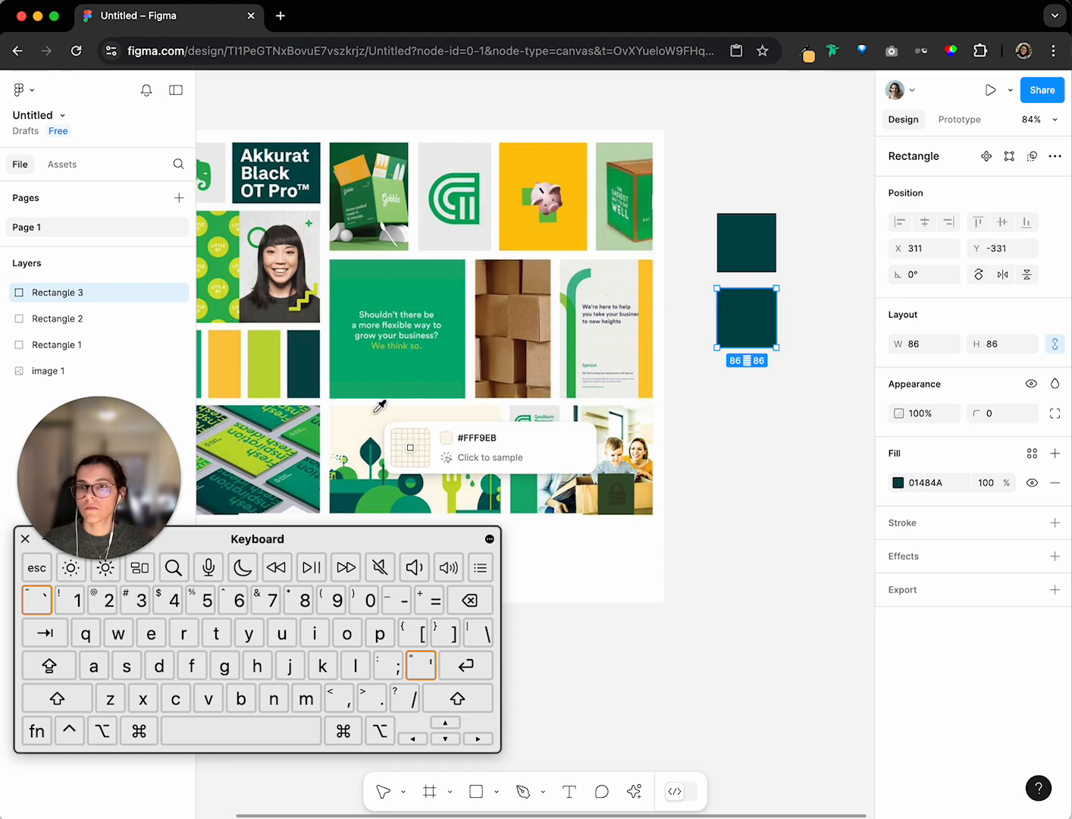
left_click(429, 281)
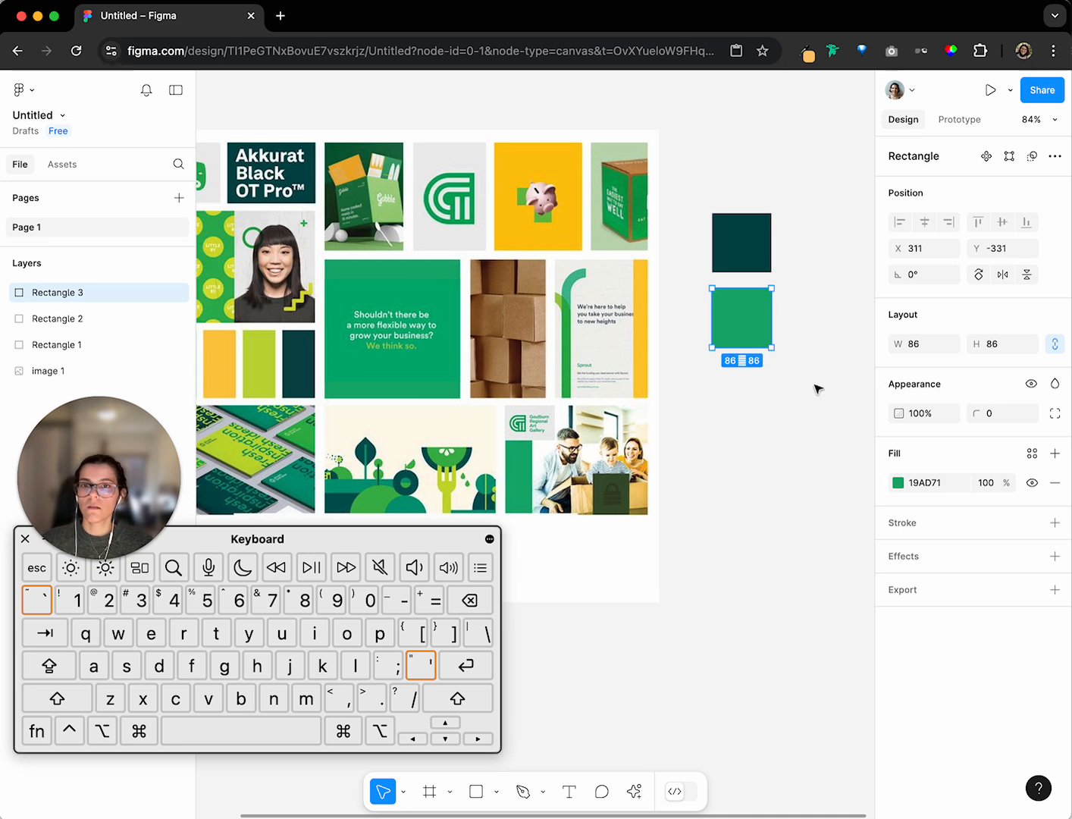
Duplicate the green square and place the copy directly below it at X 311, Y -222
left_click(819, 364)
scroll(830, 363, "right", 2)
left_click(741, 333)
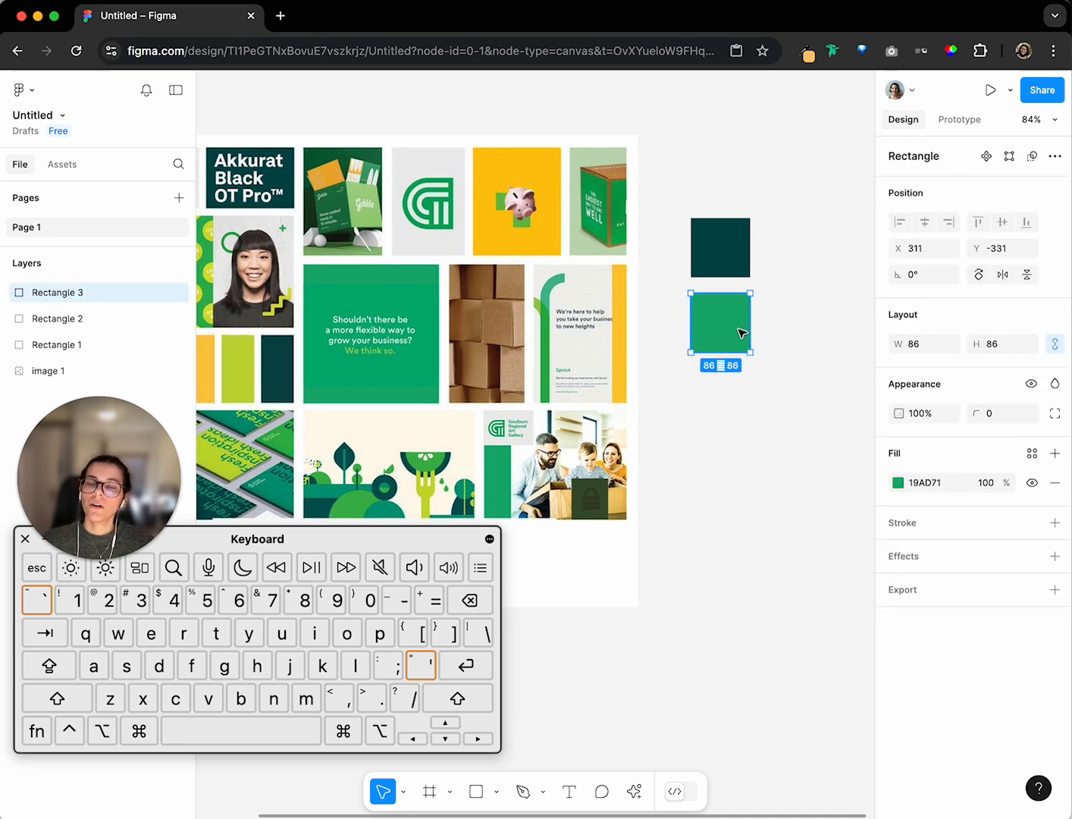
scroll(743, 332, "left", 2)
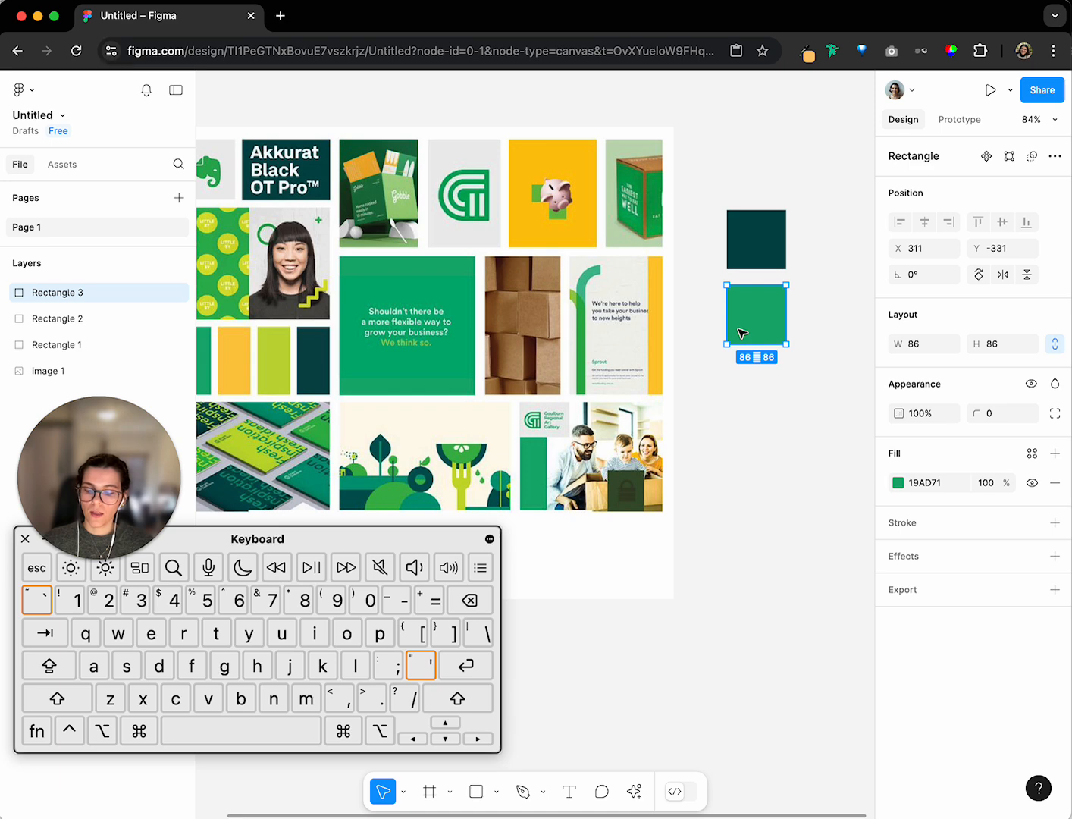
scroll(758, 320, "left", 2)
left_click_drag(807, 318, 816, 388)
scroll(819, 390, "up", 3)
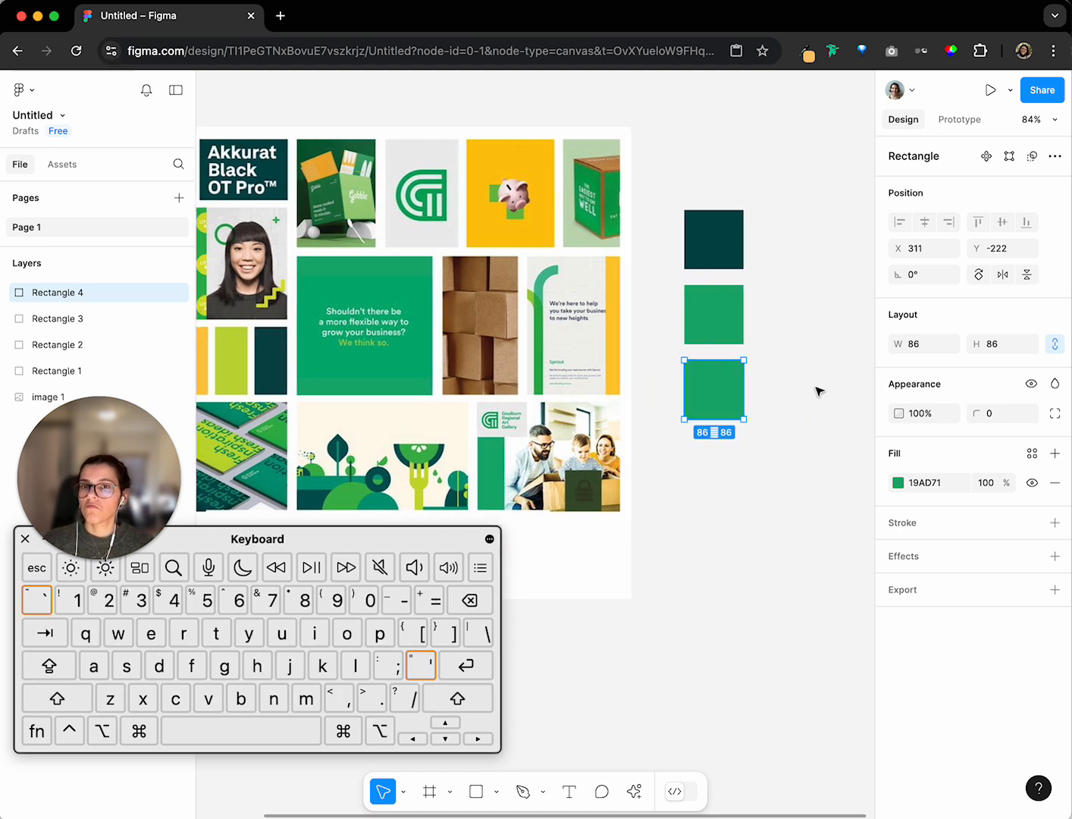
Fill the third square with yellow FFC60B sampled from the moodboard's piggy bank tile
scroll(818, 389, "down", 3)
scroll(818, 389, "right", 2)
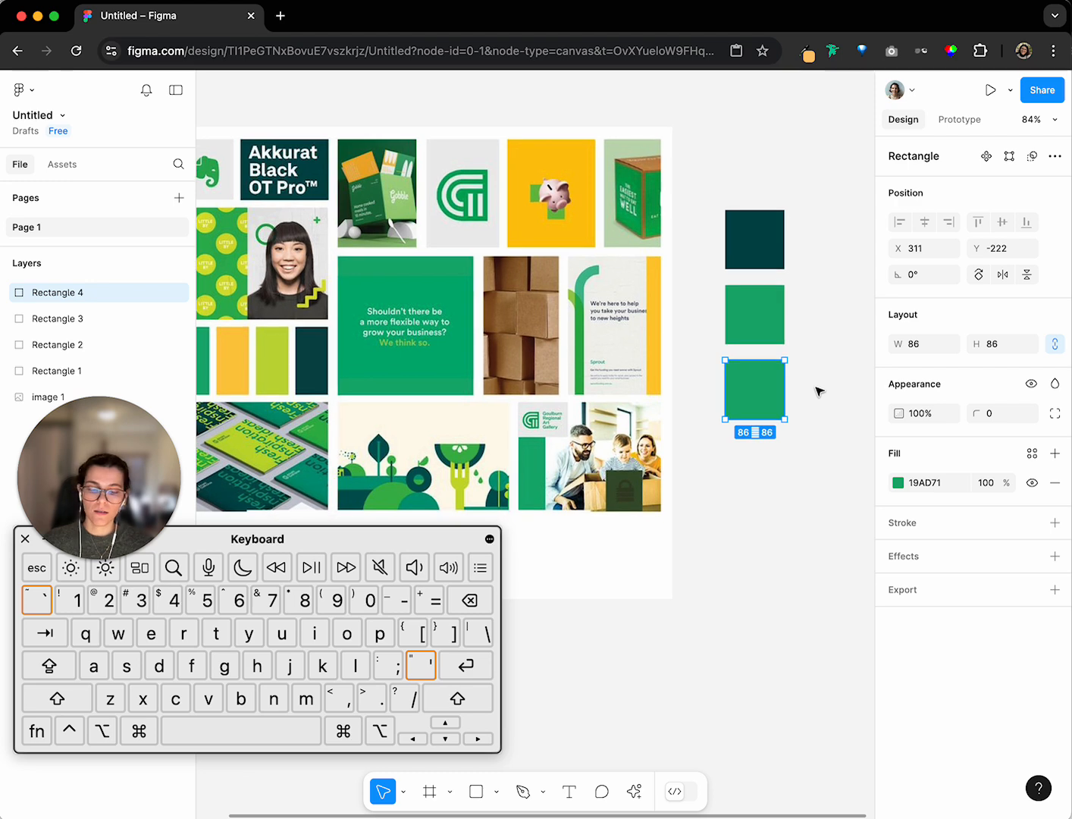
key("i")
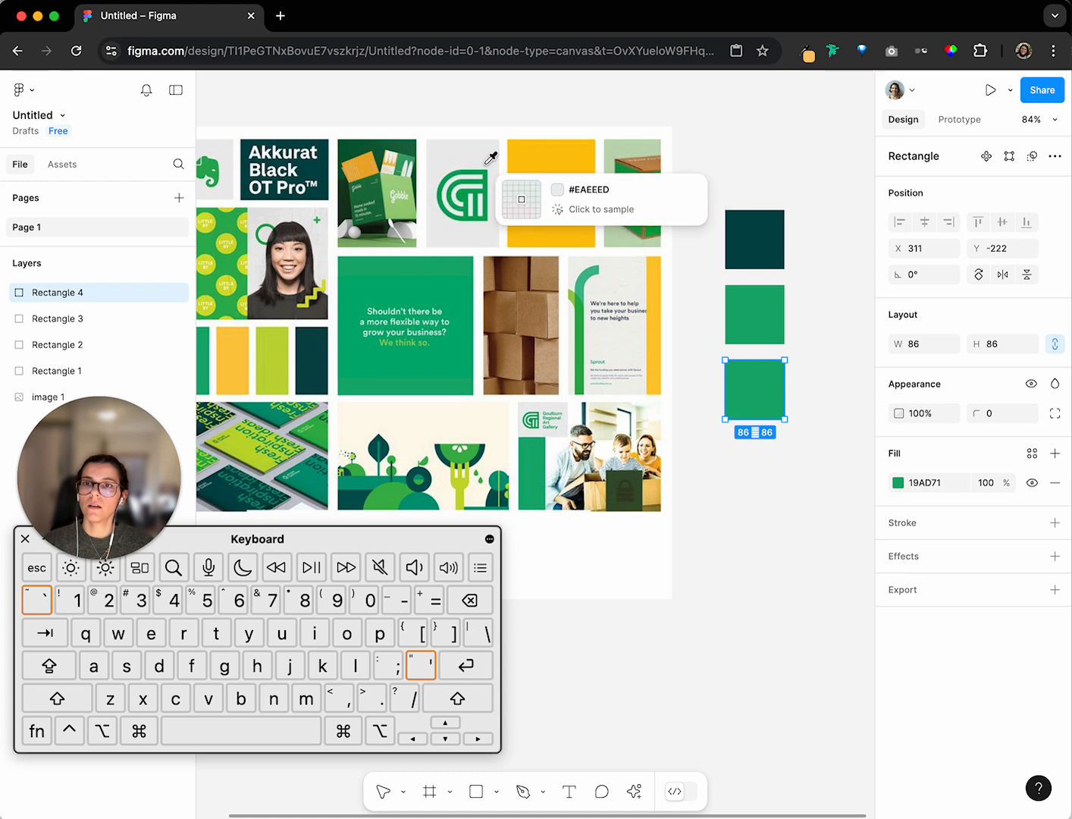
left_click(552, 163)
scroll(596, 254, "left", 2)
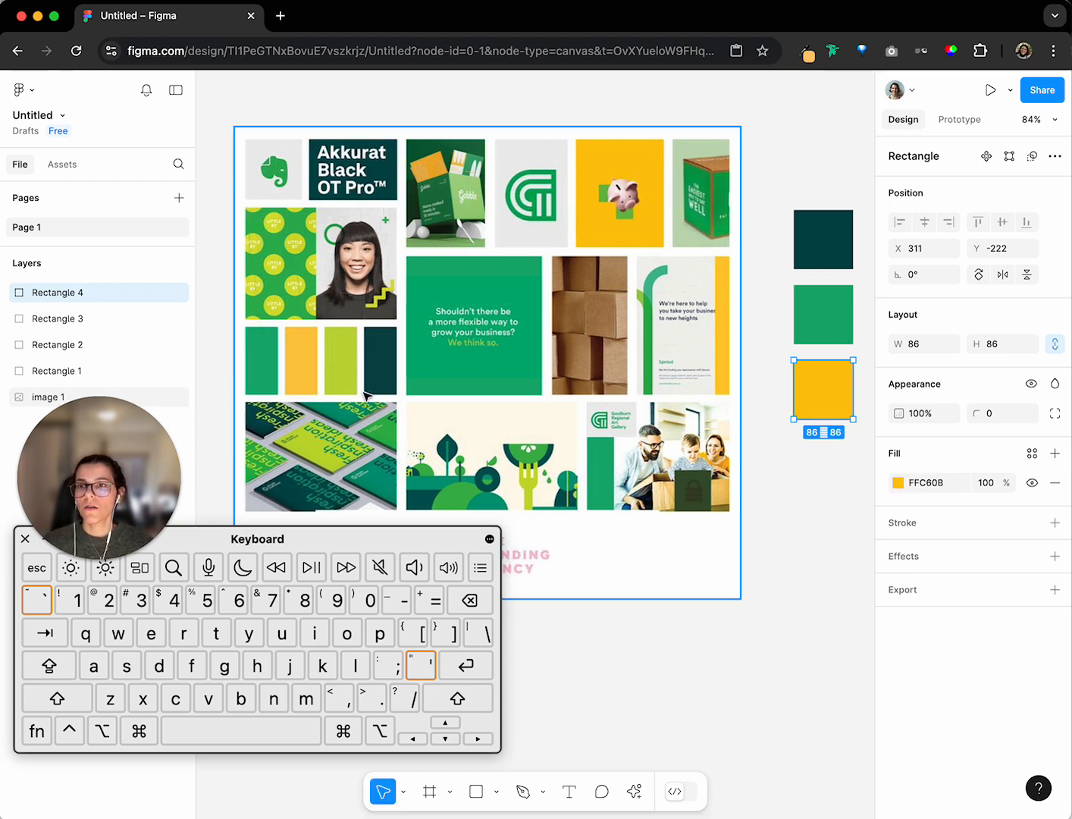
Compare the three colour swatches with the colours used across the moodboard
scroll(370, 371, "right", 5)
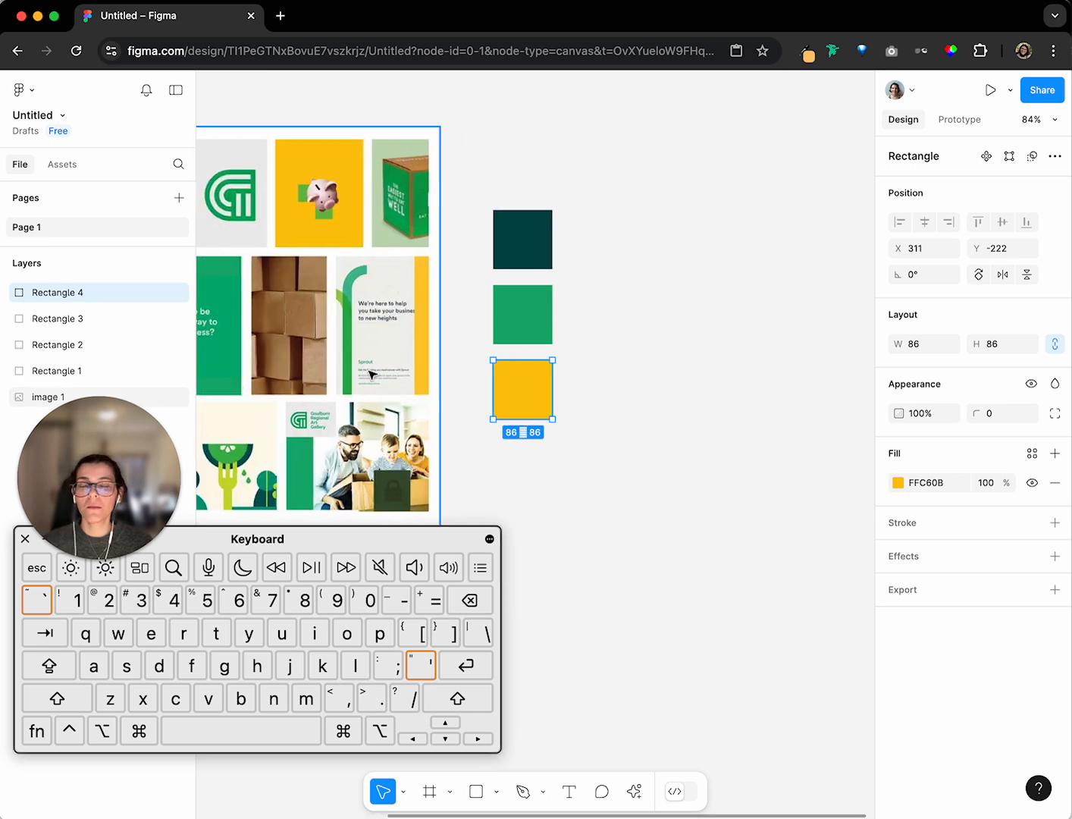
scroll(532, 342, "up", 2)
left_click(674, 328)
scroll(717, 295, "right", 3)
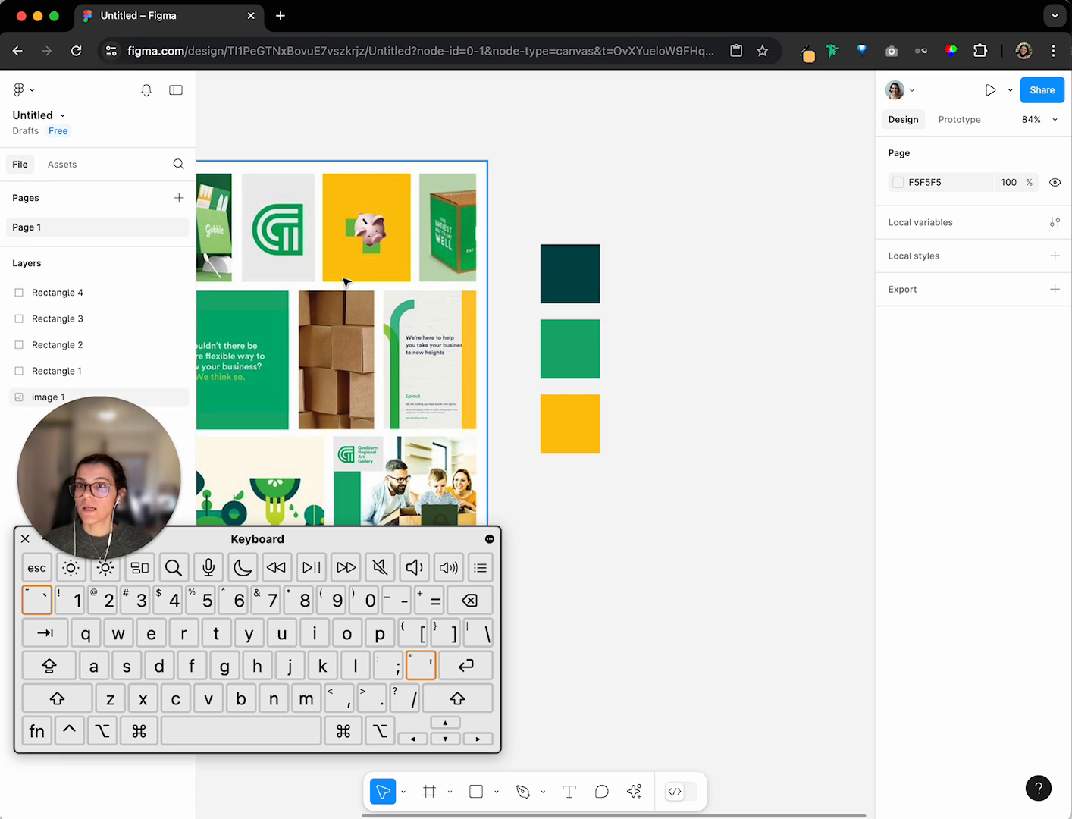
scroll(467, 314, "left", 5)
scroll(397, 443, "right", 4)
scroll(397, 442, "left", 3)
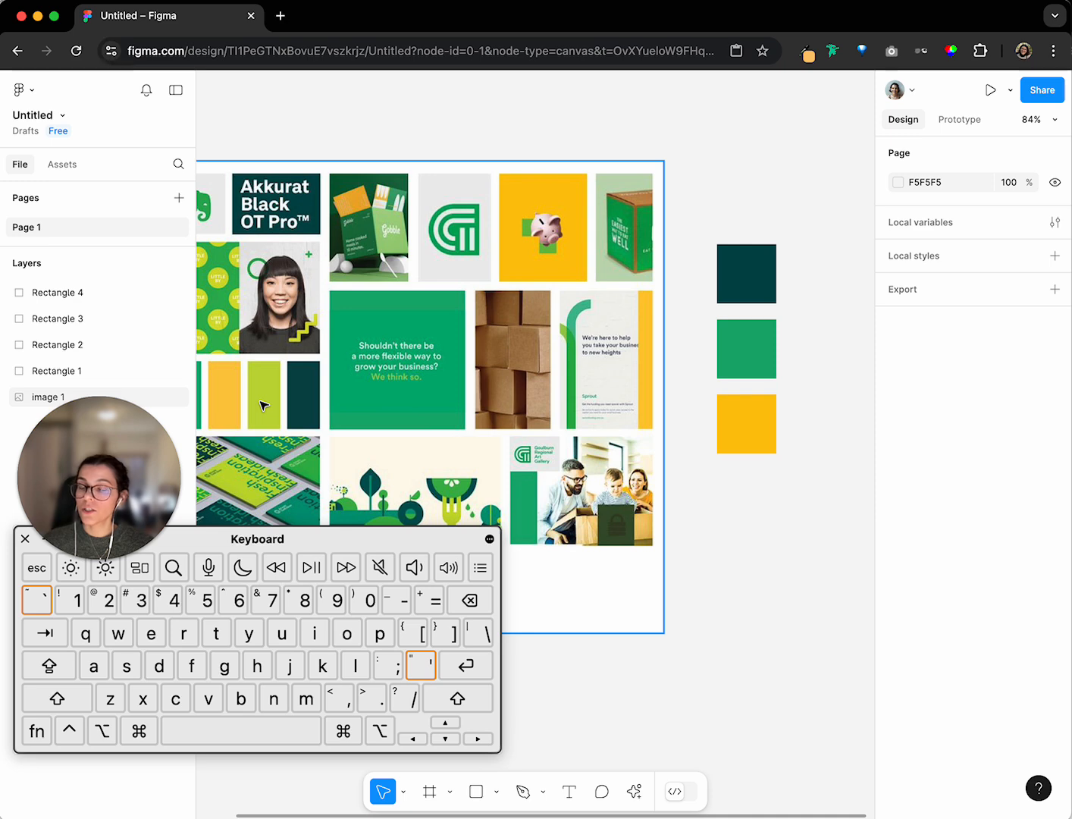
scroll(263, 406, "right", 5)
scroll(551, 245, "up", 2)
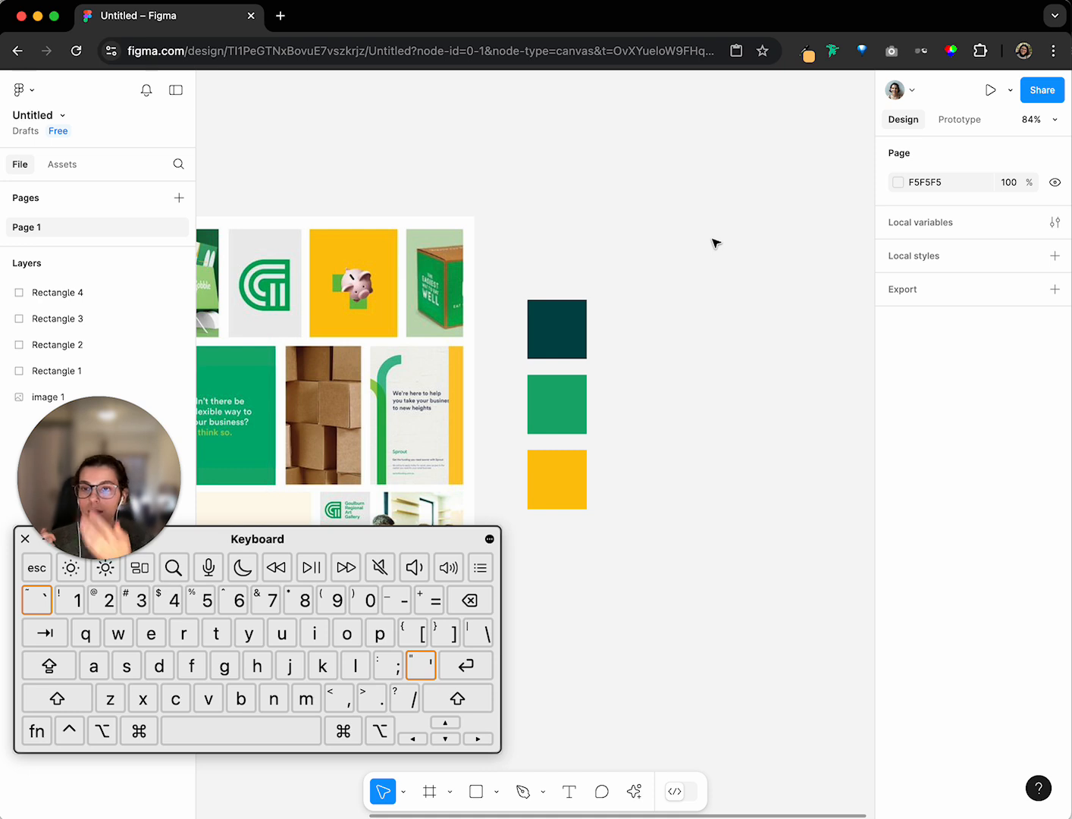
scroll(637, 326, "left", 10)
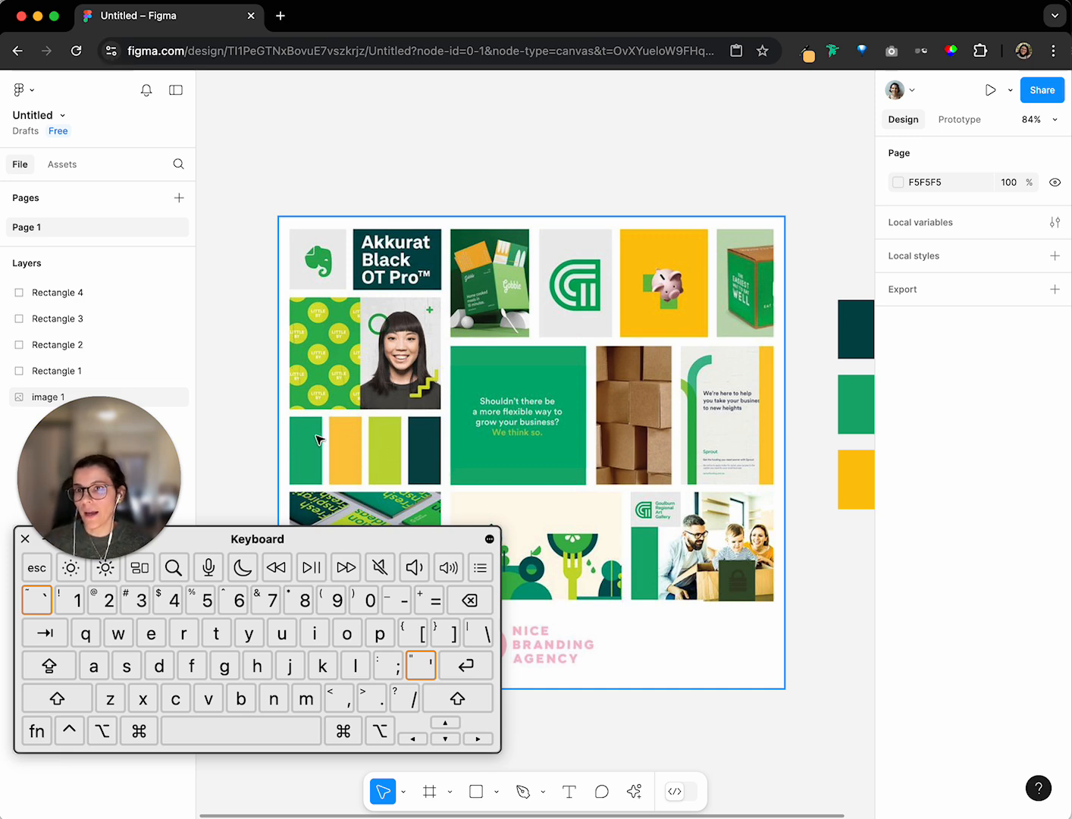
scroll(319, 439, "right", 8)
scroll(600, 394, "right", 2)
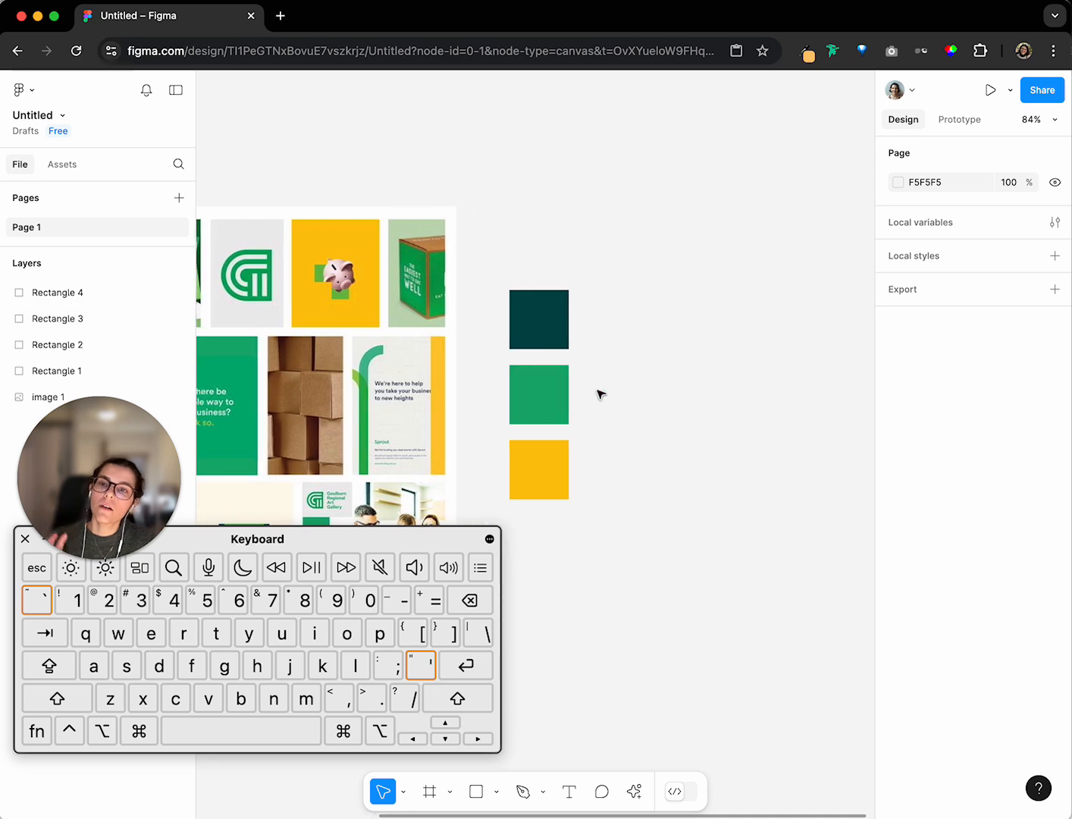
Duplicate the dark teal square and place the copy beside it on the right, in the same row
left_click(565, 310)
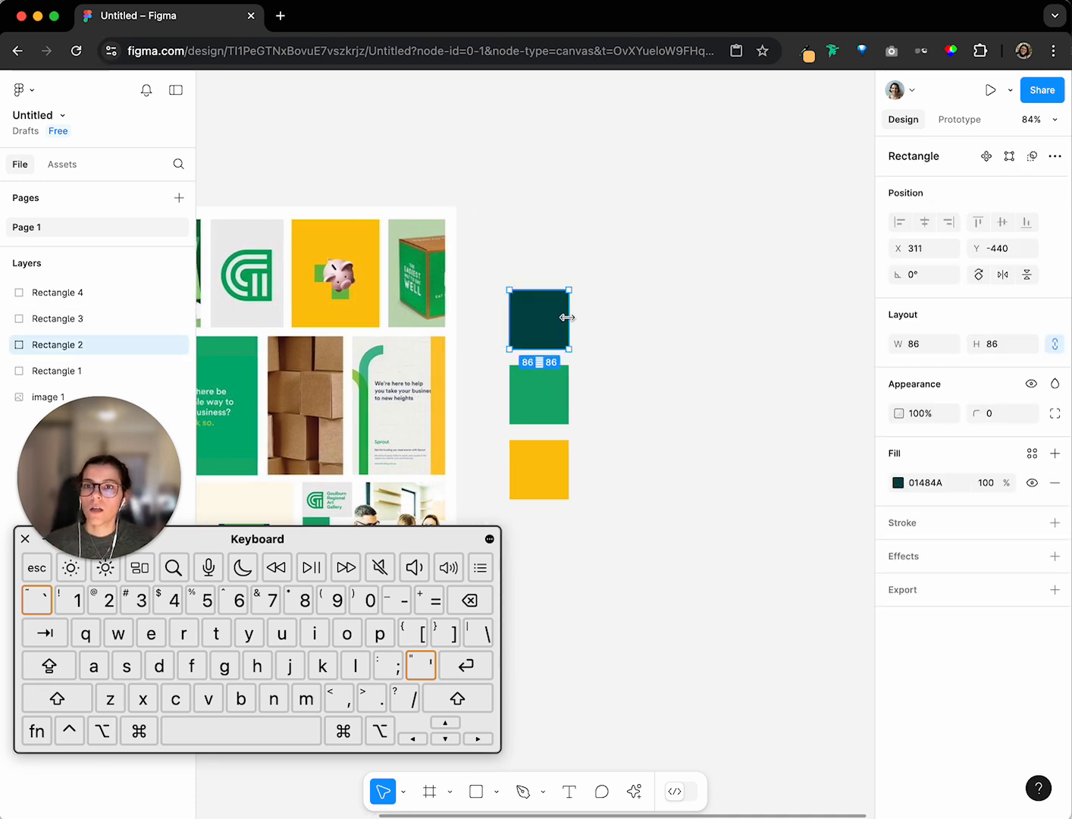
scroll(613, 338, "right", 2)
scroll(509, 362, "up", 3)
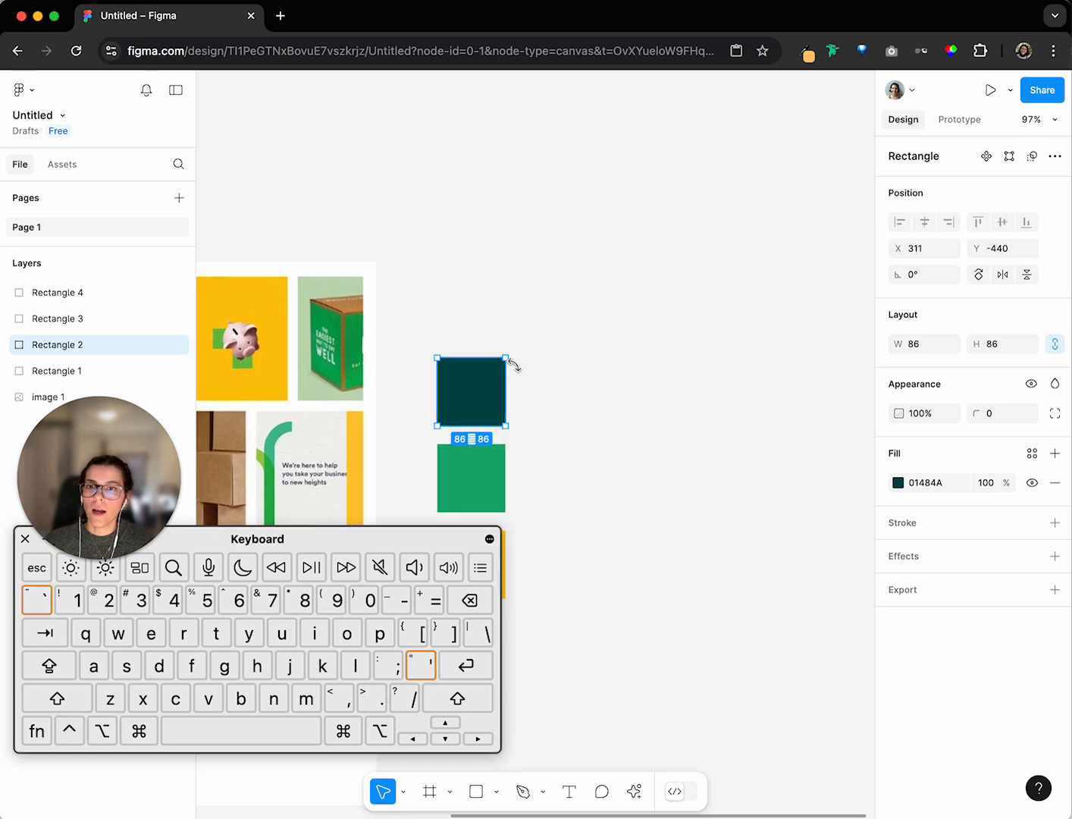
scroll(536, 350, "left", 2)
left_click_drag(536, 344, 616, 339)
left_click(528, 349)
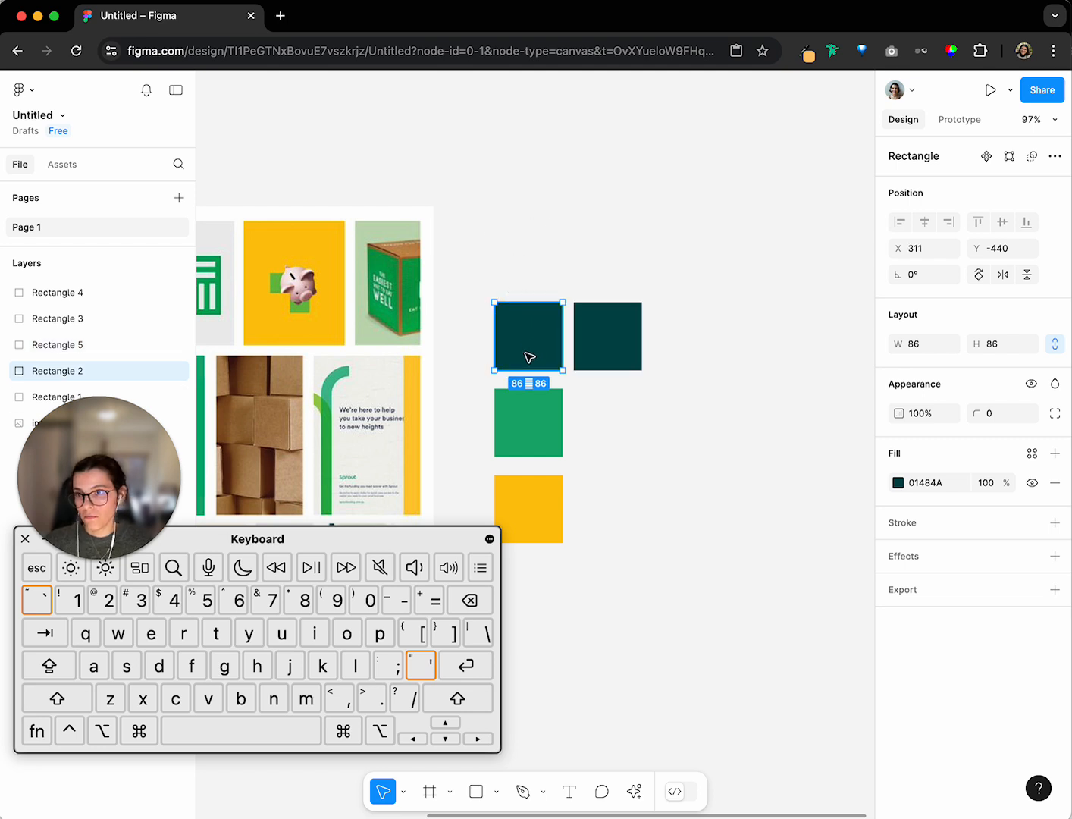
left_click(540, 427)
left_click(546, 512)
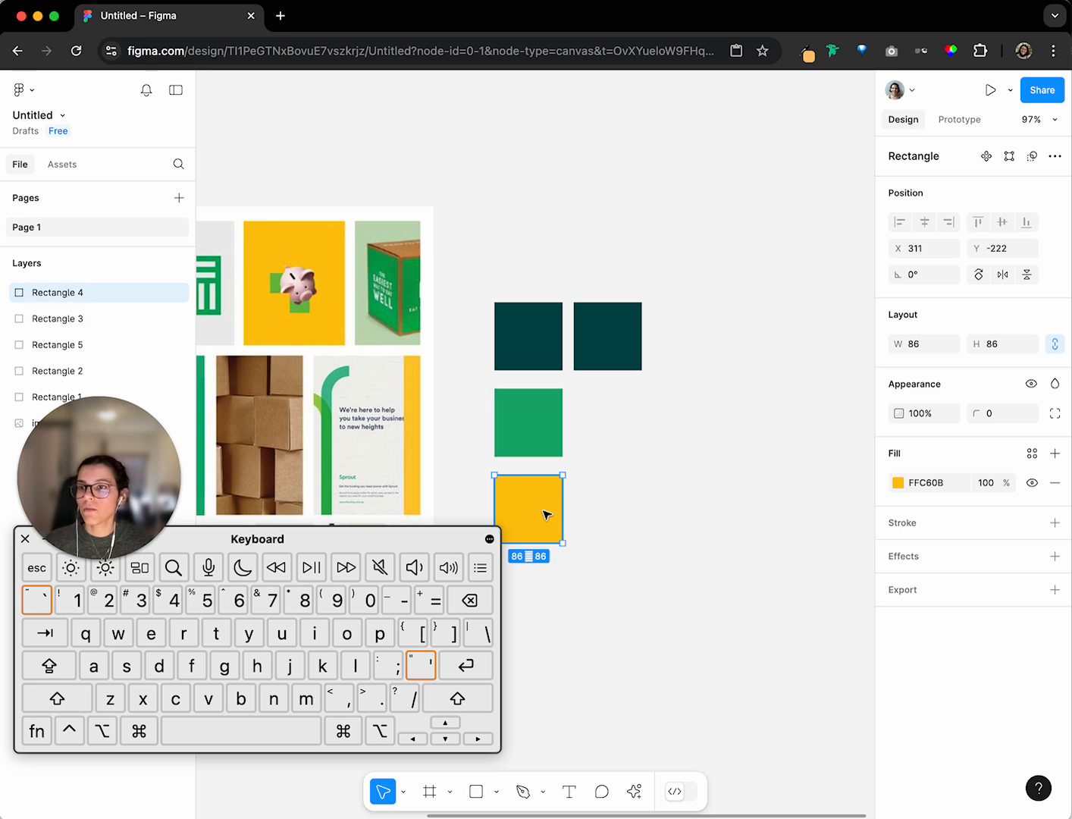
left_click(516, 335)
Add the text label "Primary" on the first dark teal square, set it to auto width and centre it horizontally near the square's upper edge
left_click(569, 791)
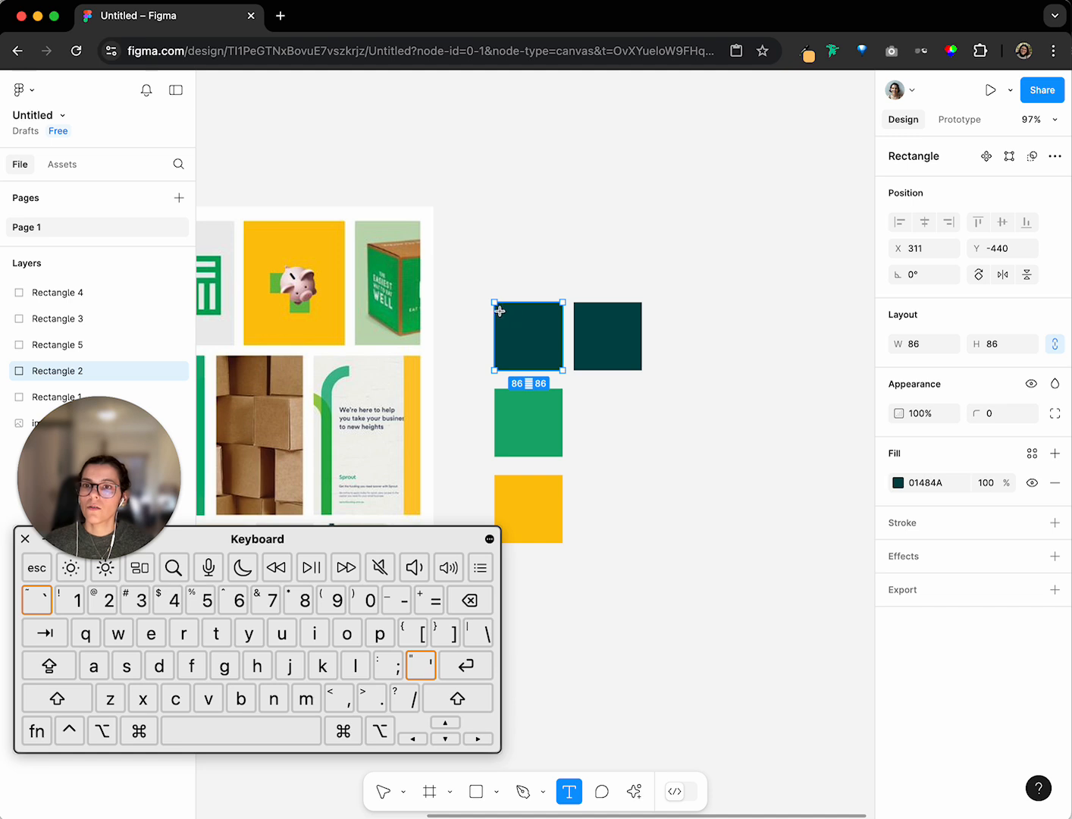
left_click_drag(494, 311, 548, 324)
type("Prima")
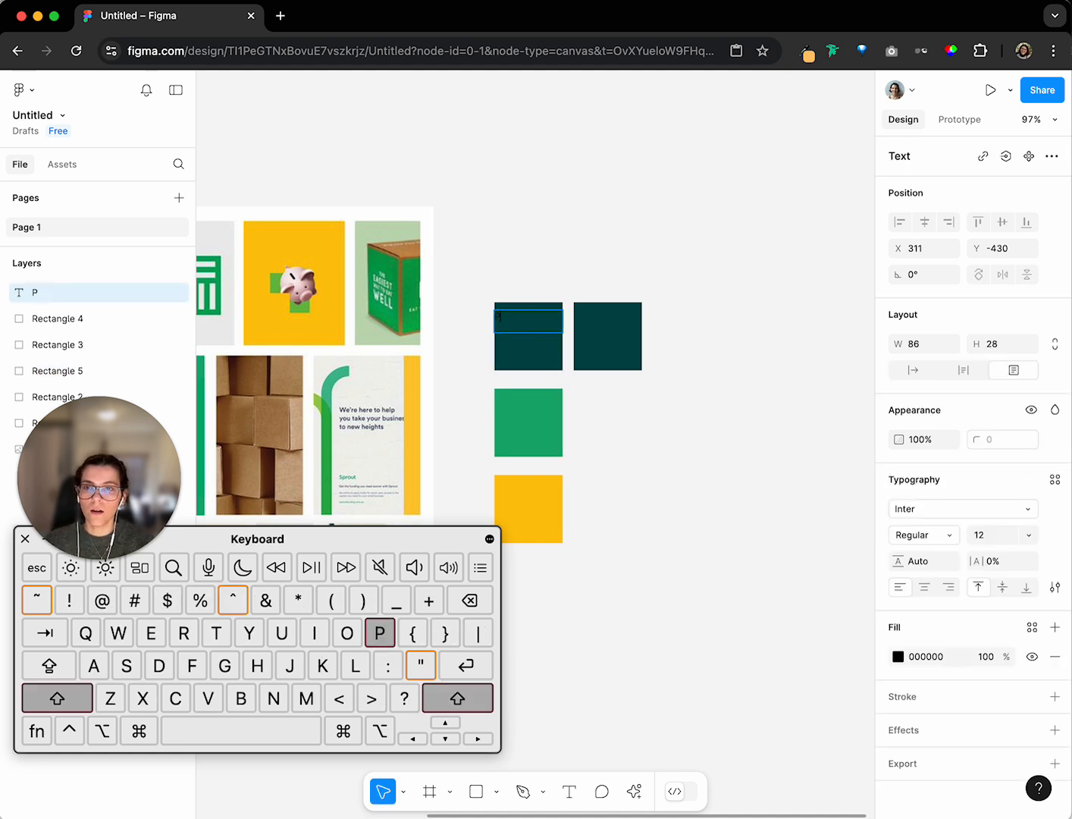
key("Escape")
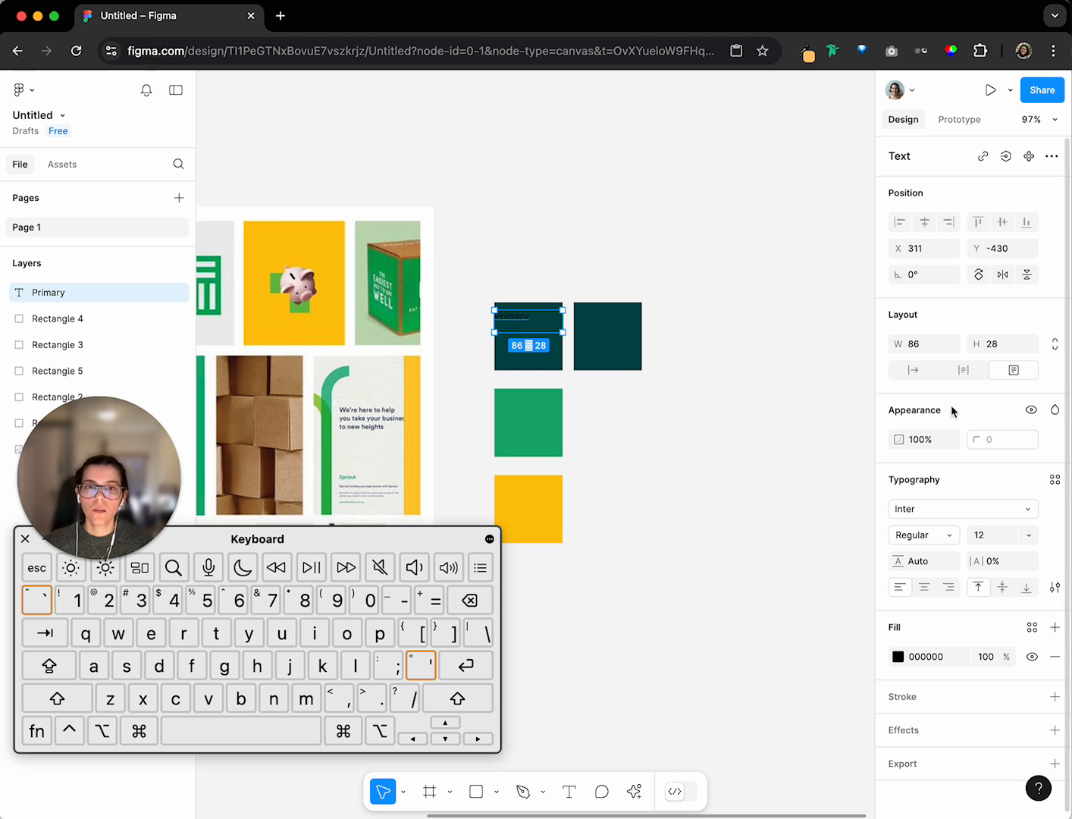
left_click(962, 370)
left_click(913, 370)
left_click_drag(519, 319, 534, 324)
Set the fill of the "Primary" label to white FFFFFF
left_click(899, 657)
type("FFFFFF")
key("Return")
Copy the "Primary" label onto the green and yellow squares and set the yellow square's label to 000000
left_click_drag(518, 315, 533, 496, "alt")
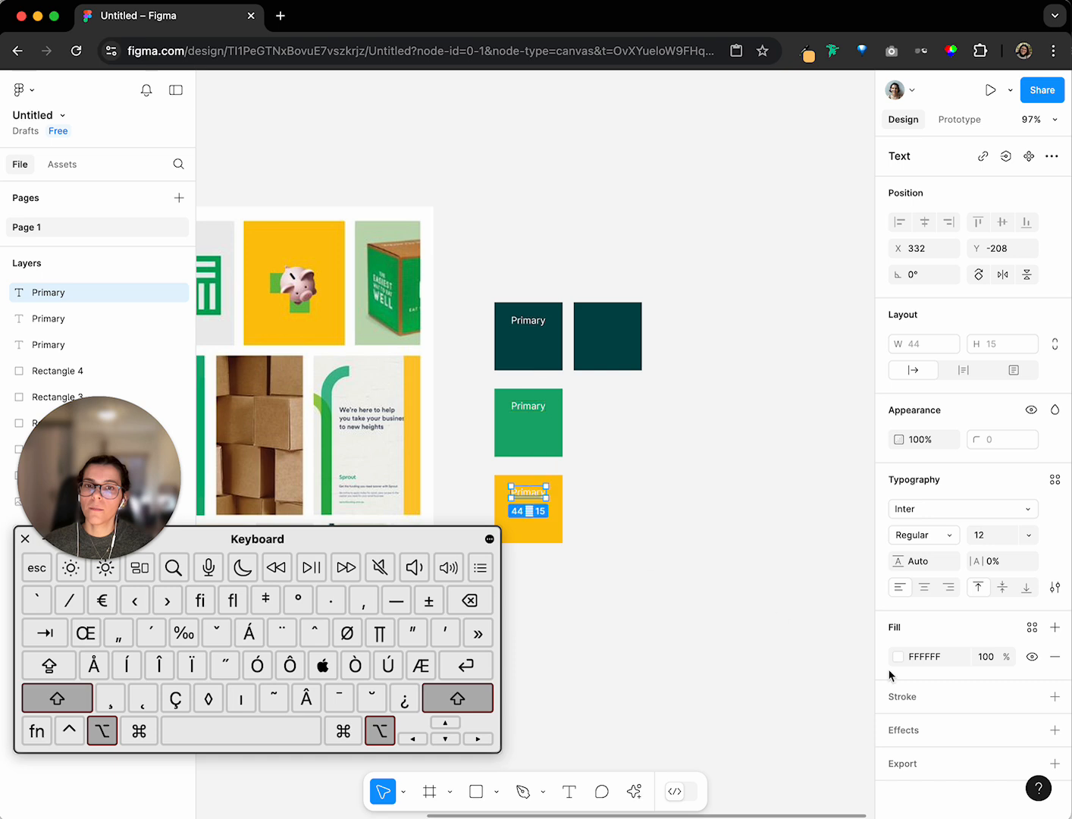
left_click(900, 655)
type("000000")
key("Return")
left_click(586, 536)
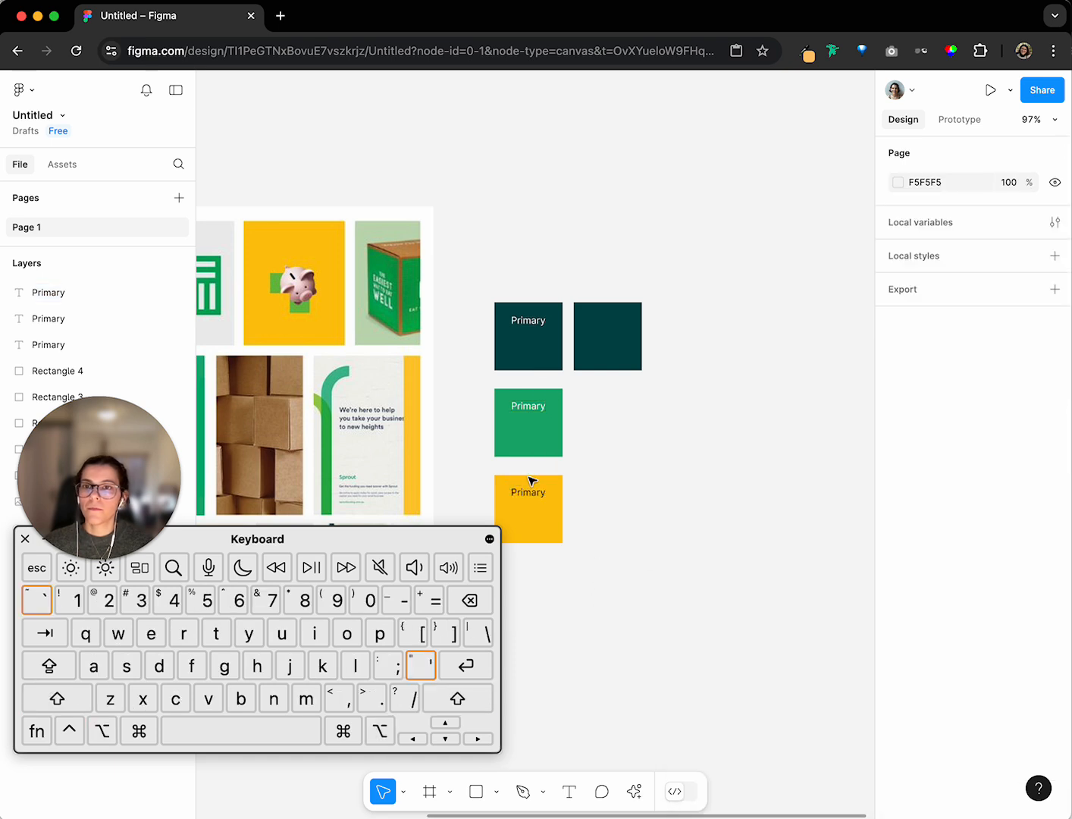
Change the green square's label to "Secondary" and re-centre it horizontally within the square
scroll(645, 515, "left", 1)
left_click(545, 419)
double_click(543, 413)
type("Secondary")
key("Escape")
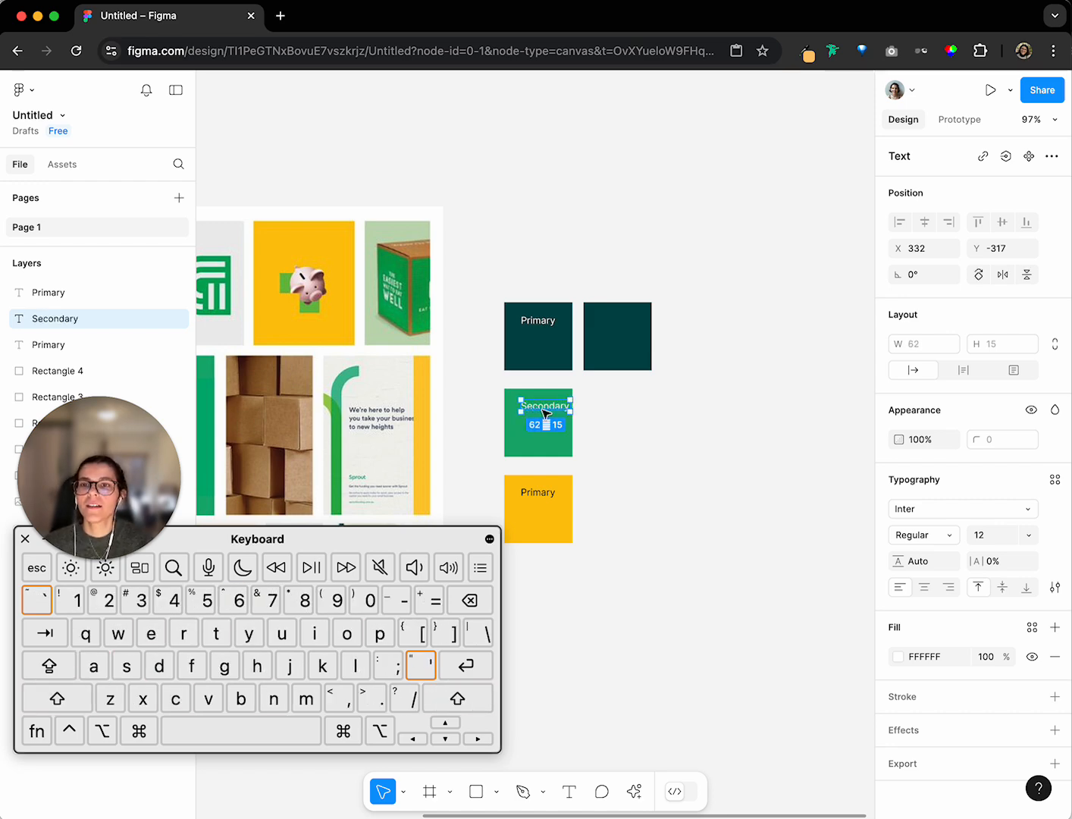
left_click_drag(548, 412, 541, 411, "shift")
Change the yellow square's label to "Accent"
double_click(538, 492)
type("Accent")
key("Escape")
key("Escape")
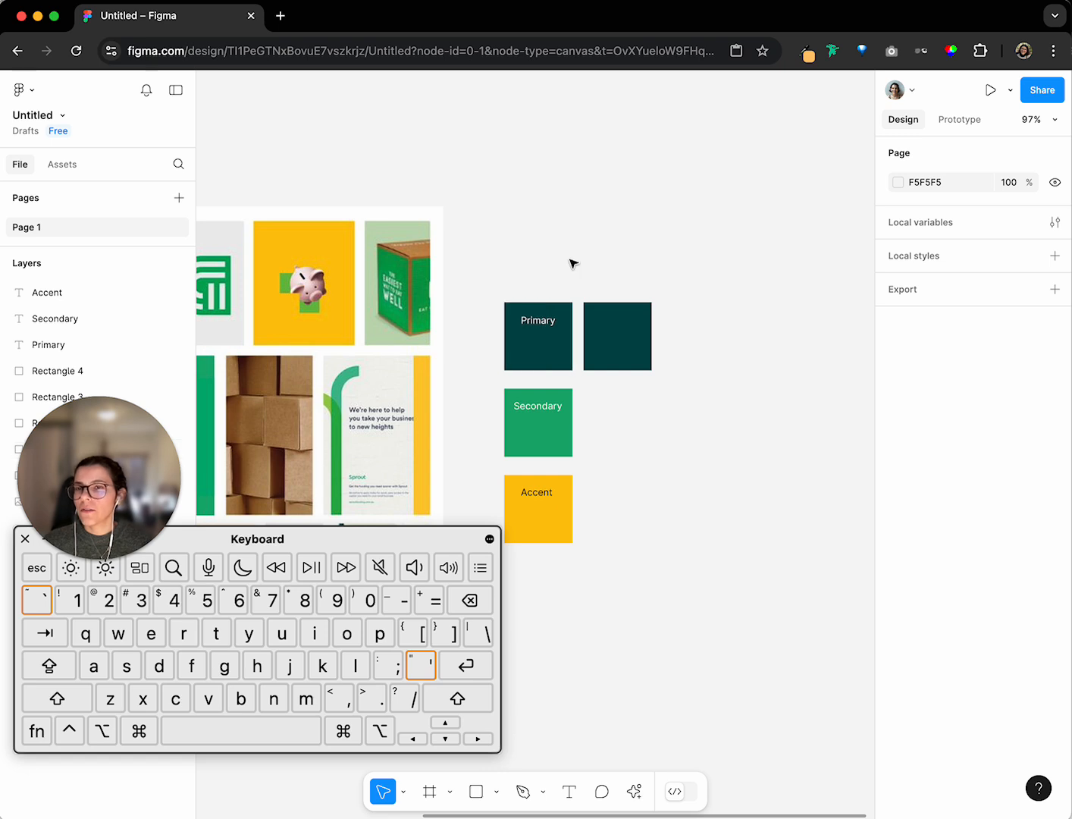
Place a copy of the "Primary" label above the first dark teal square, change its text to "Default" and colour it black
left_click_drag(538, 321, 536, 290)
double_click(535, 291)
type("Default")
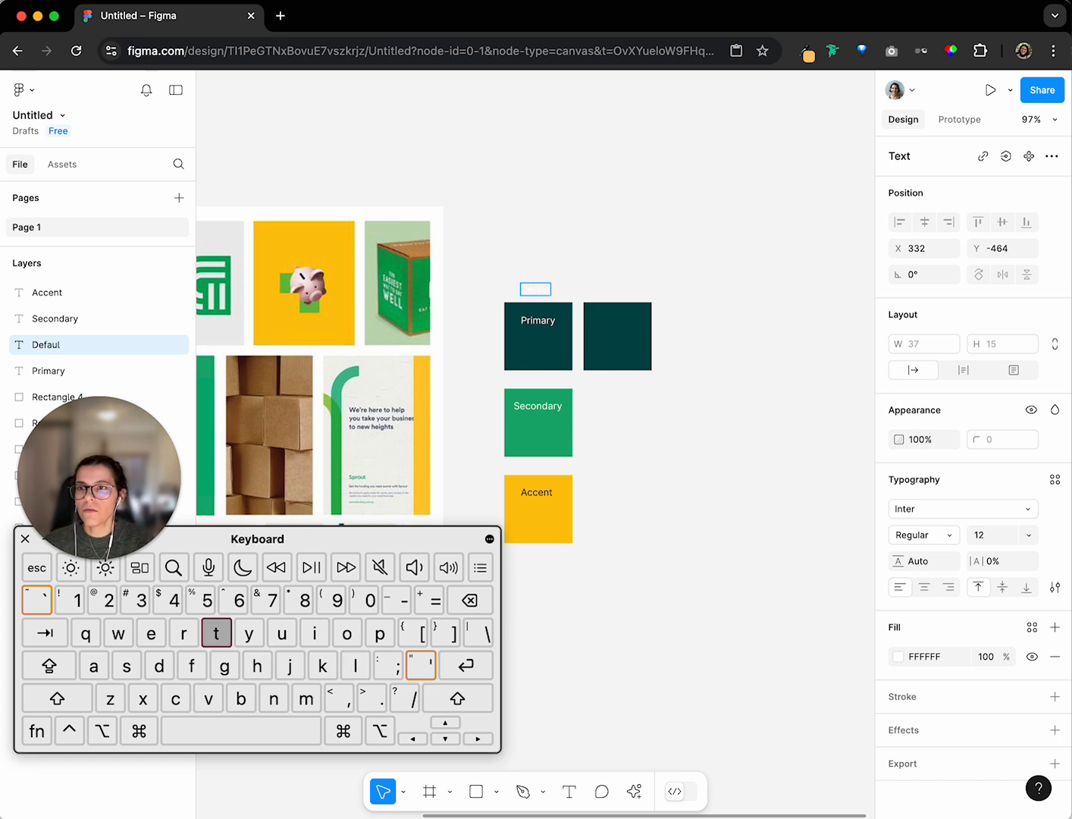
key("Escape")
left_click(899, 657)
left_click_drag(805, 572, 645, 692)
left_click(618, 642)
Move all swatches and labels together further right from the moodboard, so the first column of squares sits at X 502
left_click_drag(708, 617, 487, 220)
left_click_drag(552, 349, 704, 354)
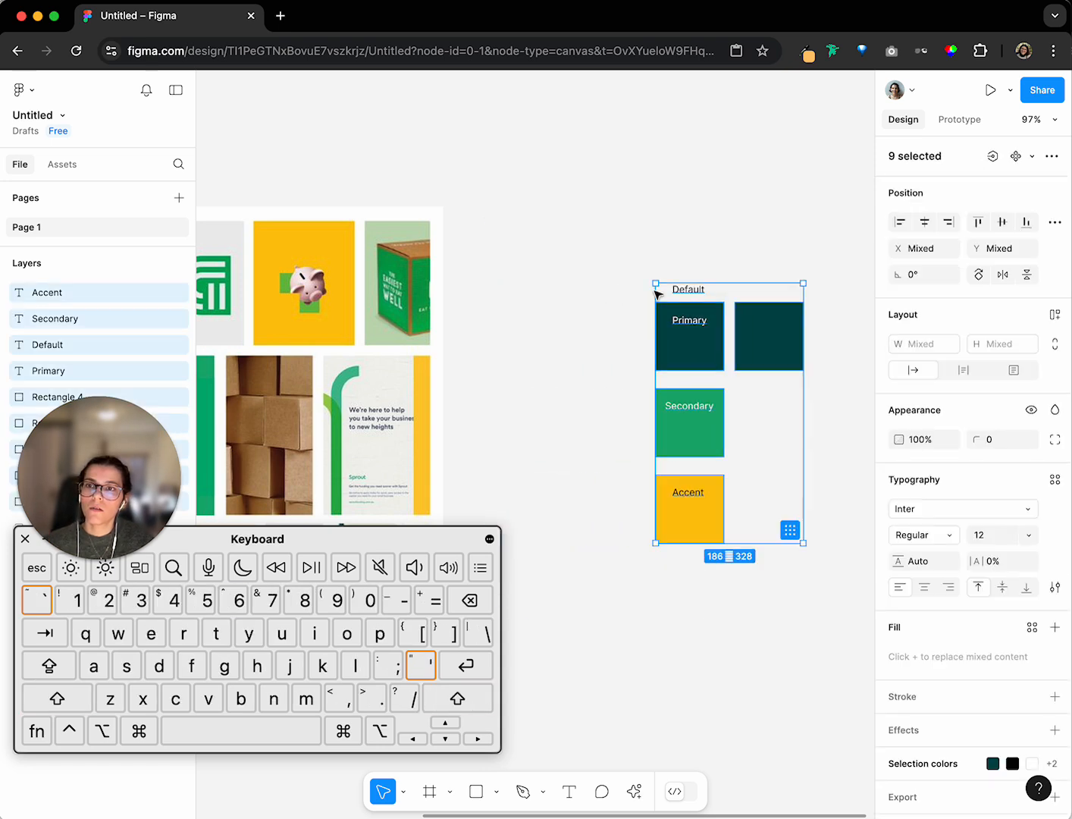
left_click(617, 246)
scroll(749, 566, "right", 3)
left_click_drag(763, 576, 438, 232)
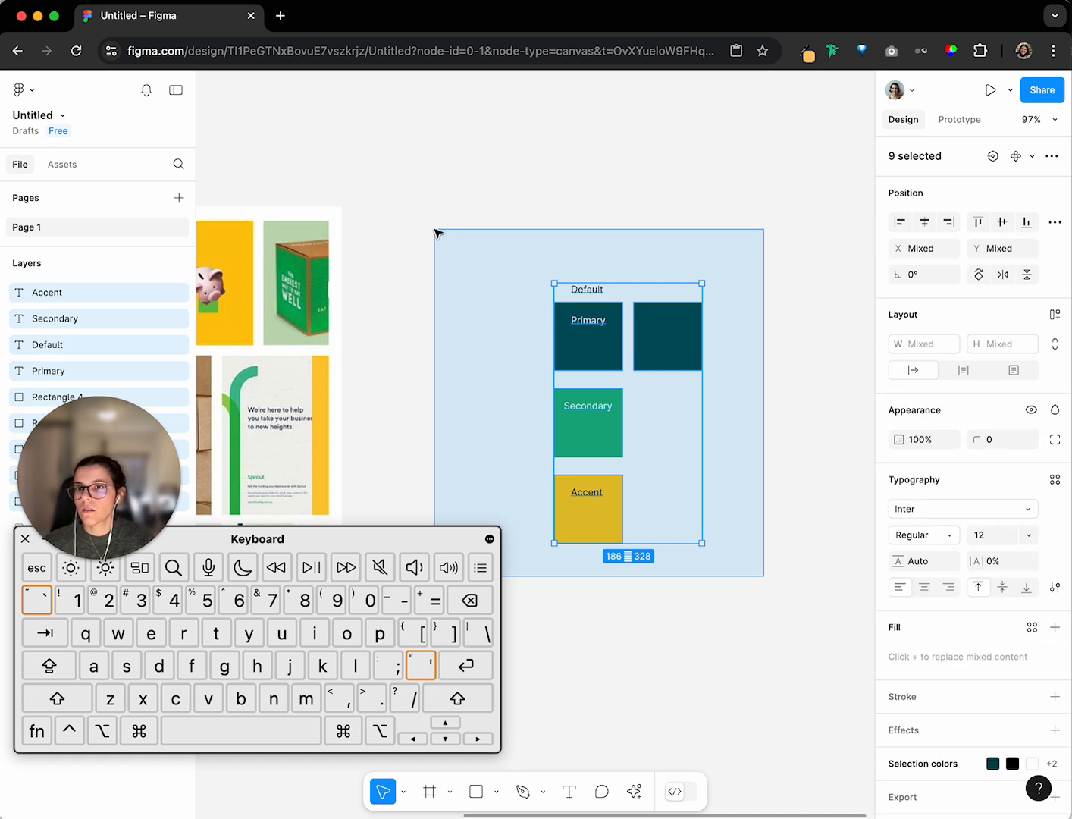
left_click(551, 209)
scroll(550, 208, "down", 2)
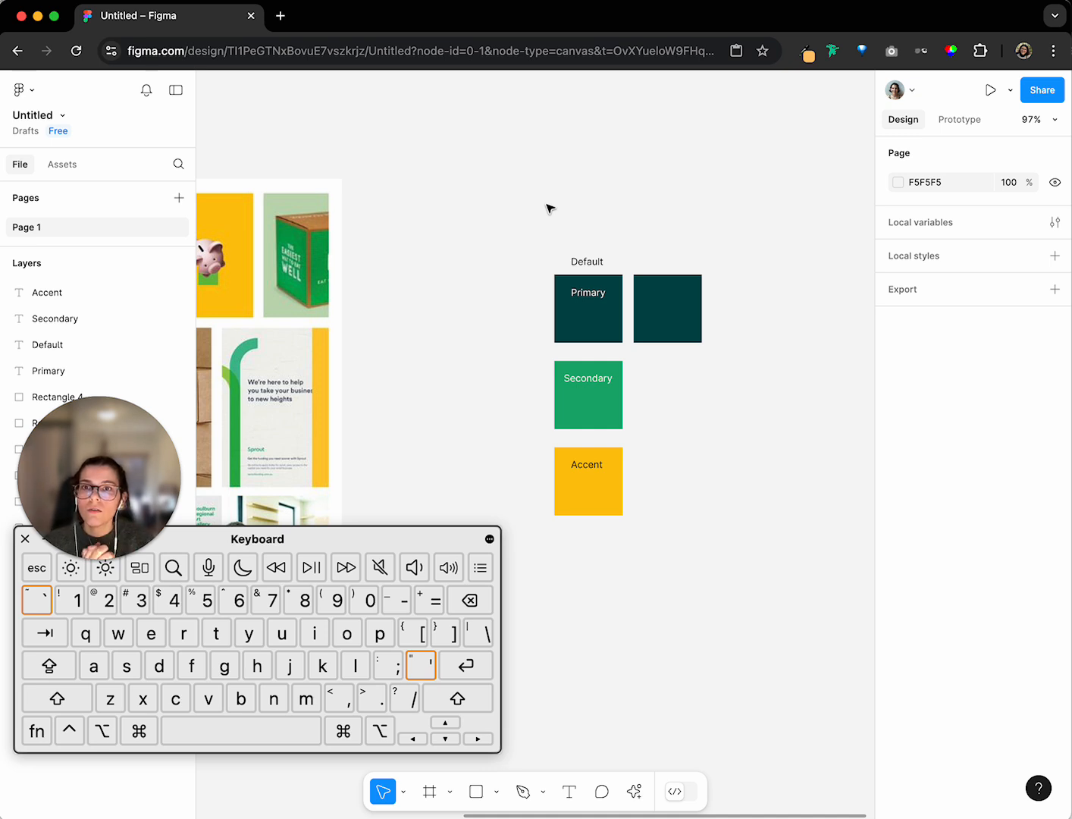
Try darkening the unlabelled teal square by picking the fill colour 0E3637, and undo the change
left_click(596, 328)
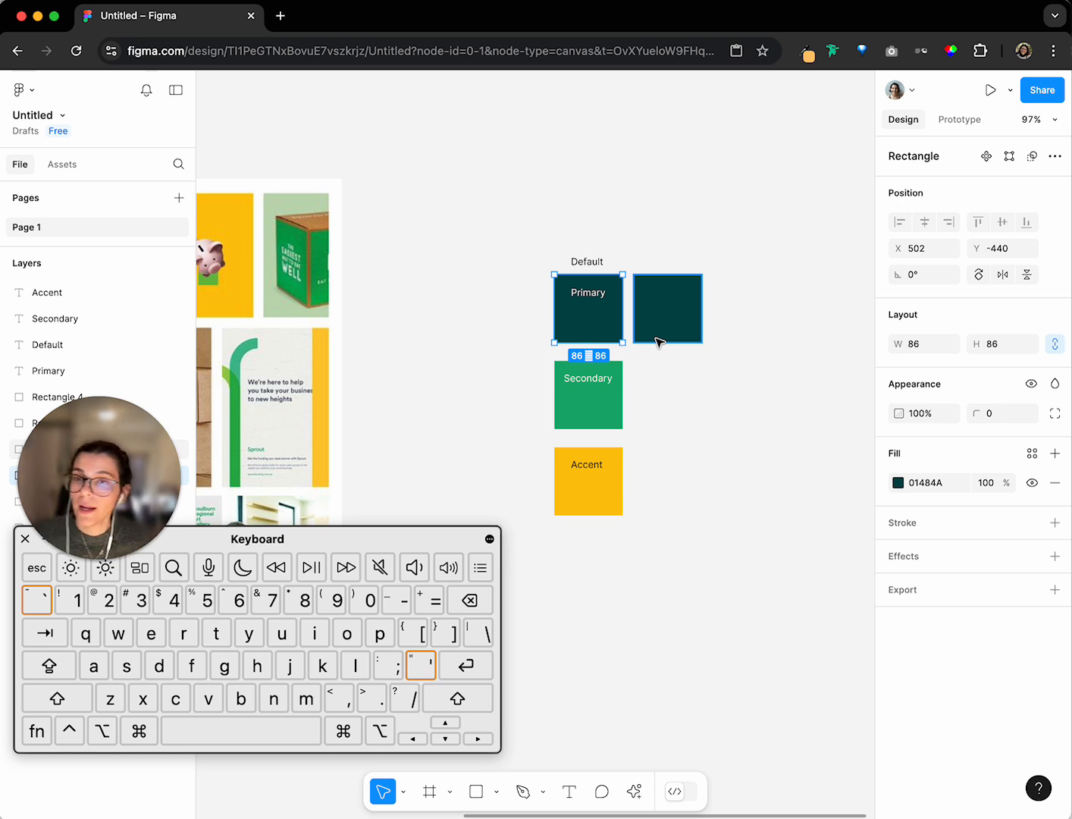
left_click(660, 300)
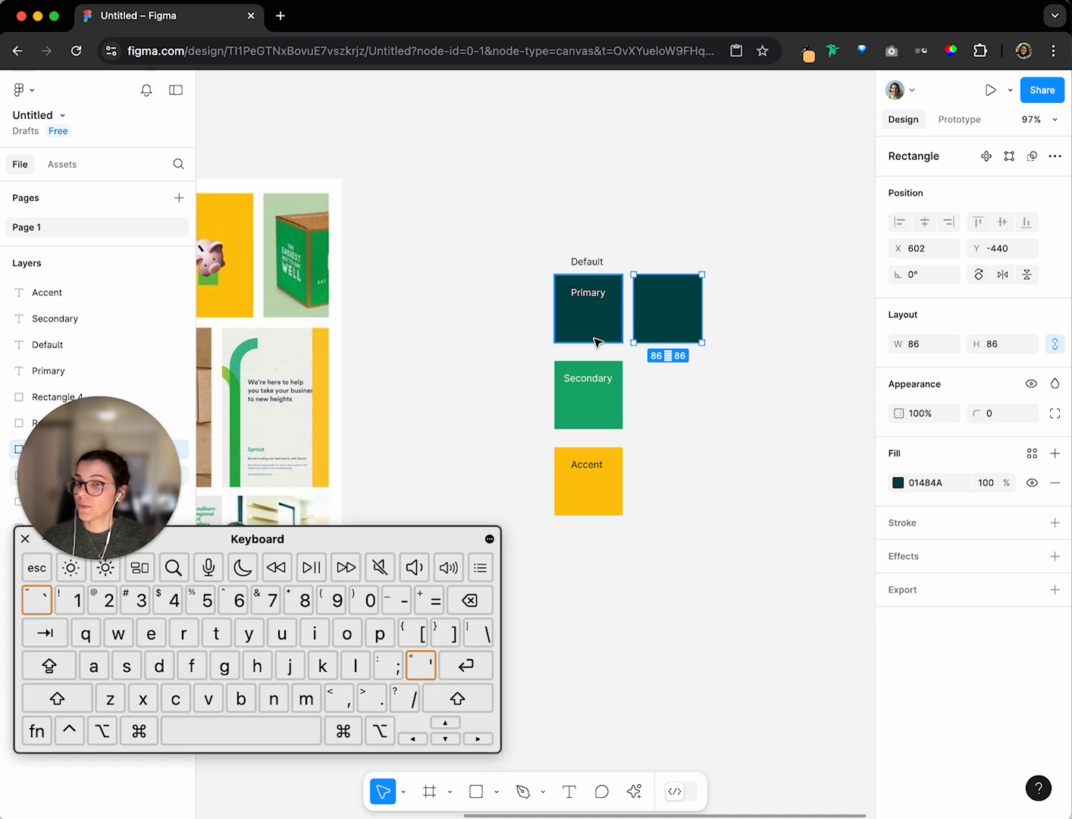
left_click(899, 484)
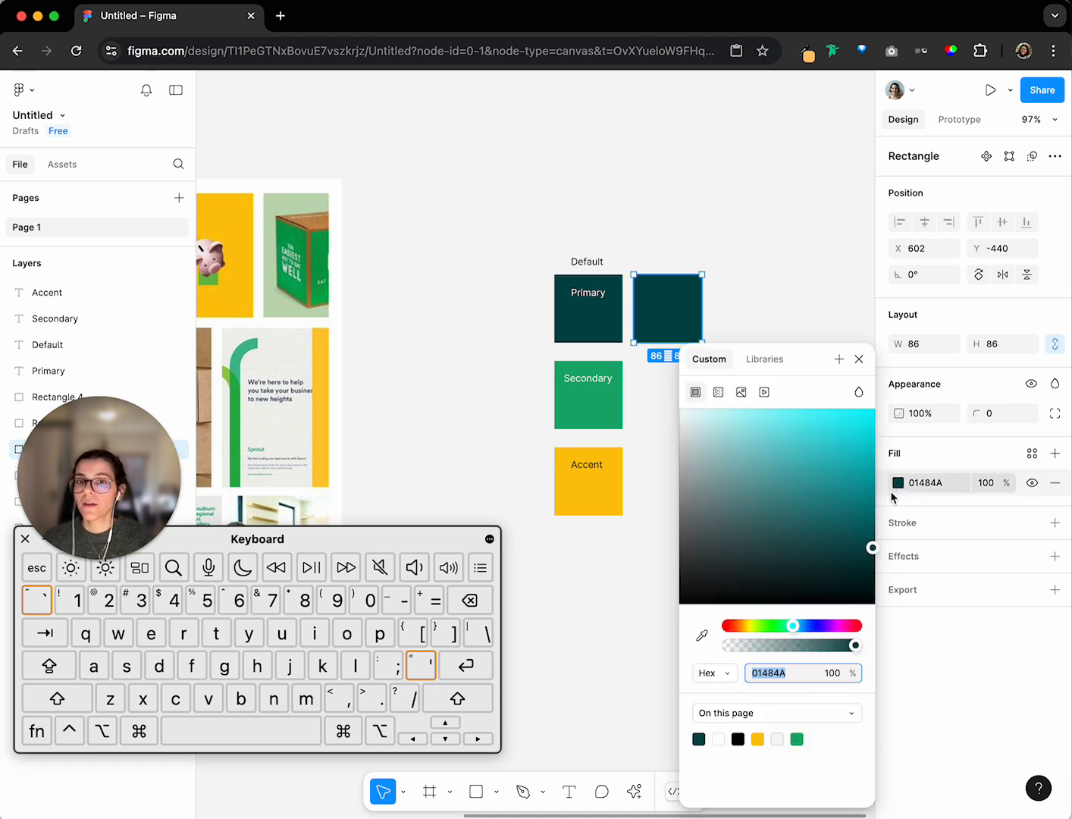
left_click_drag(872, 547, 825, 562)
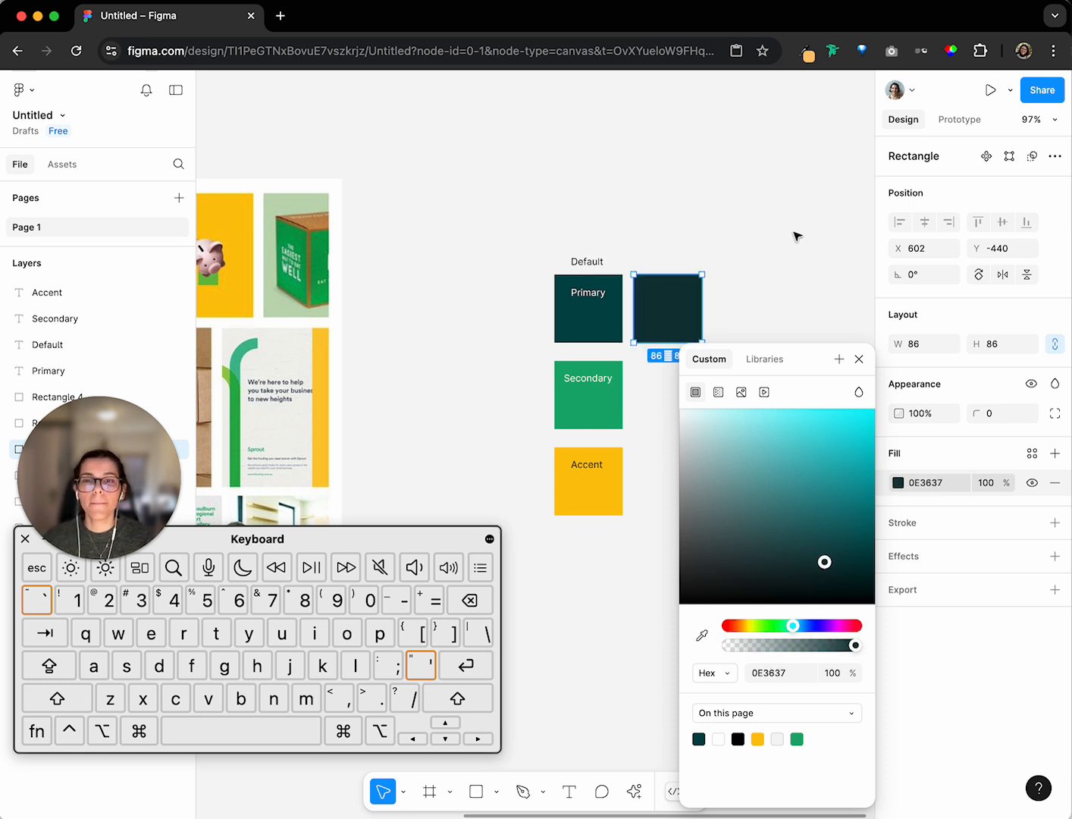
left_click(797, 236)
key("super+z")
key("super+z")
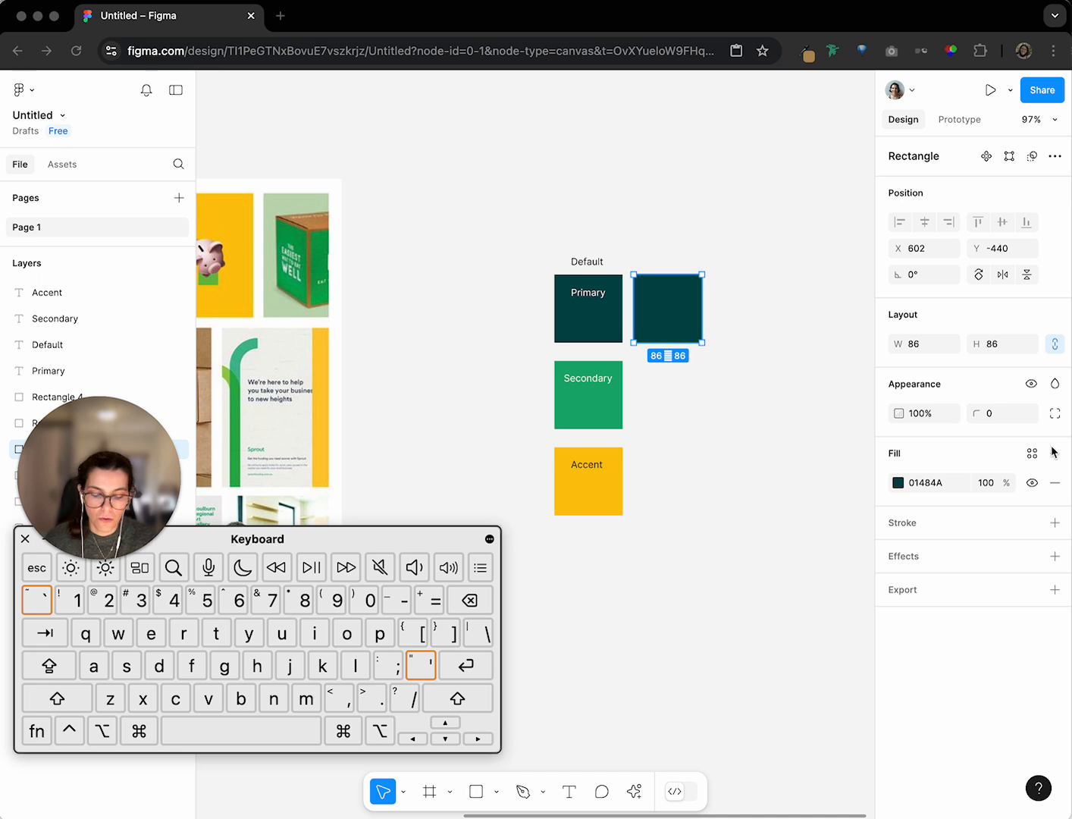
Add a second fill of 000000 on top of the unlabelled teal square's 01484A fill
mouse_move(1061, 427)
left_mouse_down()
mouse_move(1018, 499)
mouse_move(1071, 501)
mouse_move(1027, 410)
left_mouse_up()
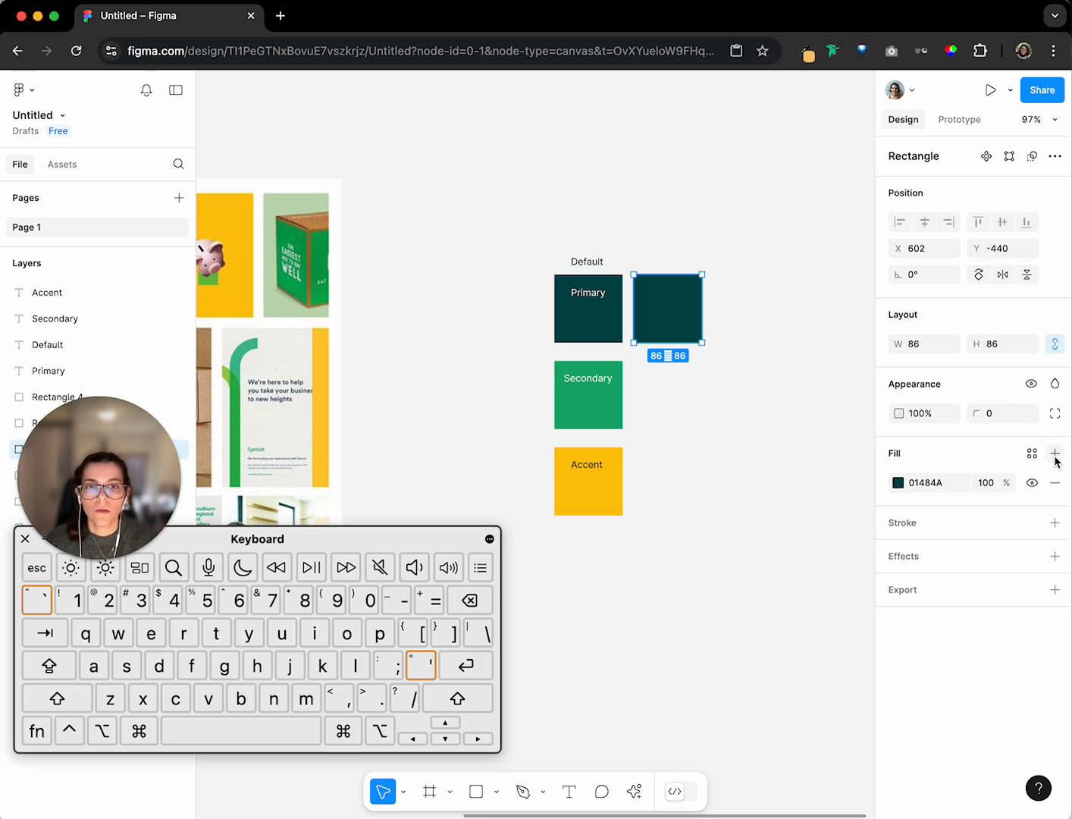
left_click(1055, 454)
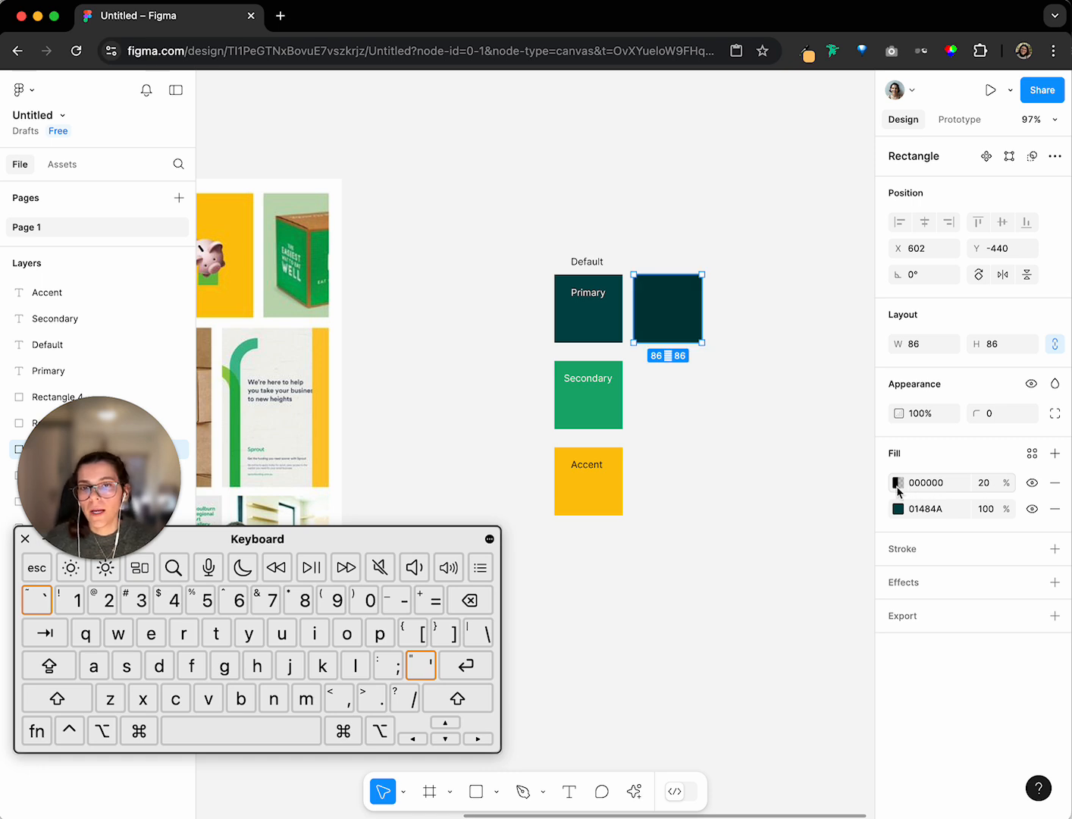
left_click(897, 483)
left_click(897, 485)
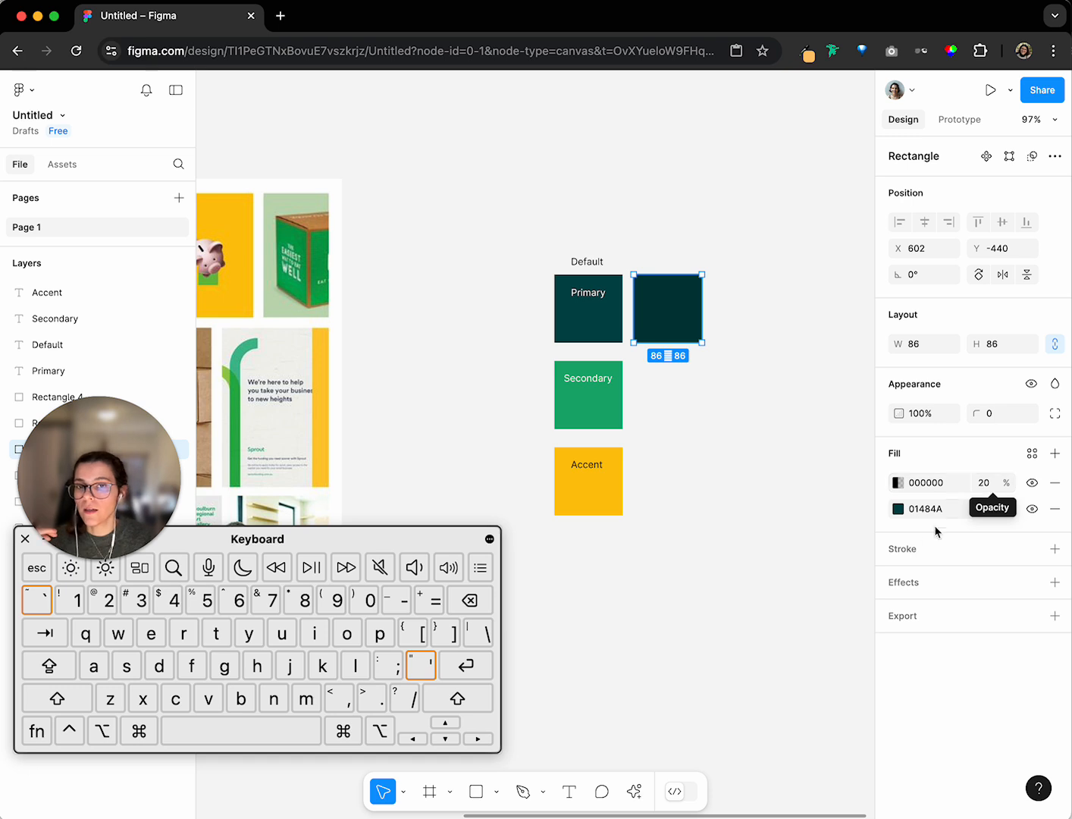
Set the opacity of the unlabelled teal square's 000000 fill to 25%
left_click(985, 485)
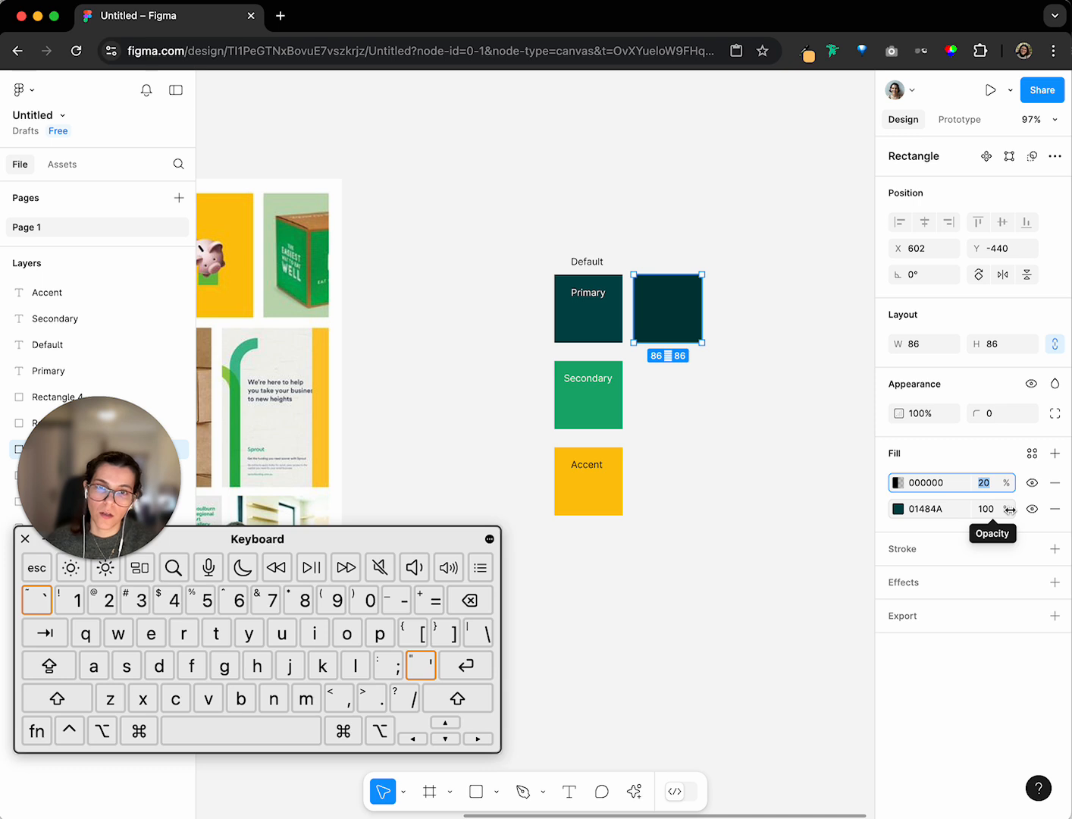
type("2")
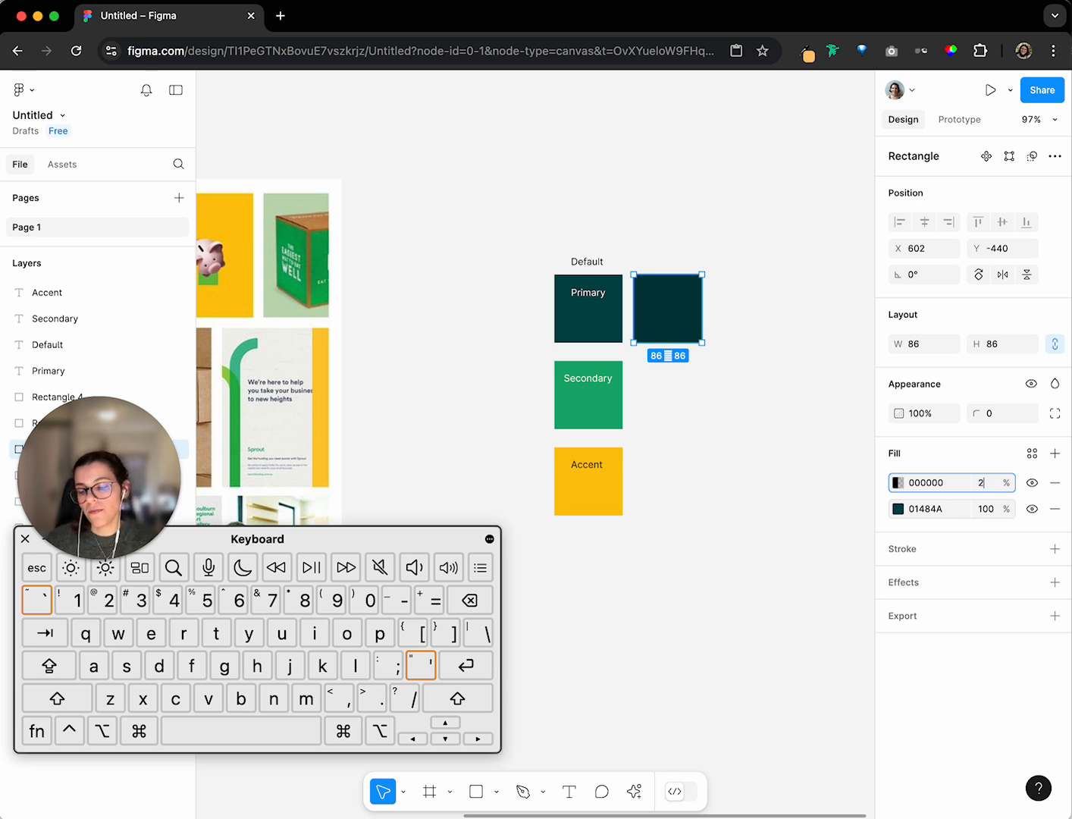
key("Return")
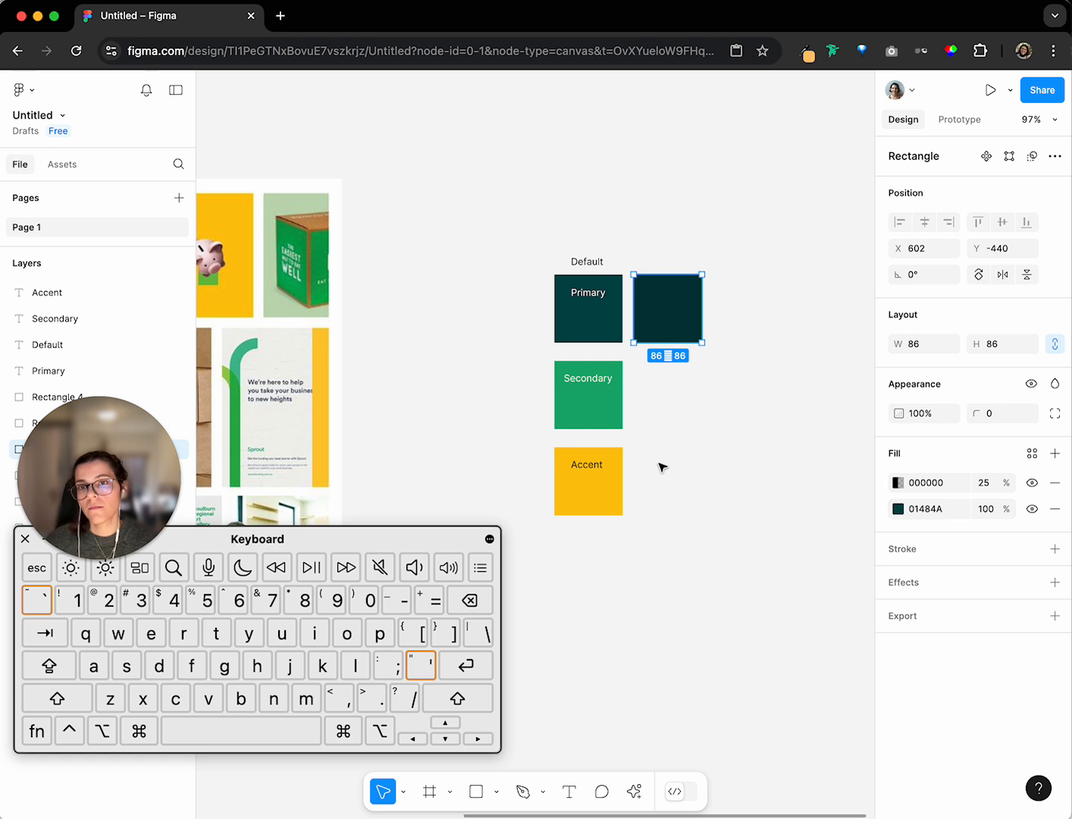
left_click(564, 134)
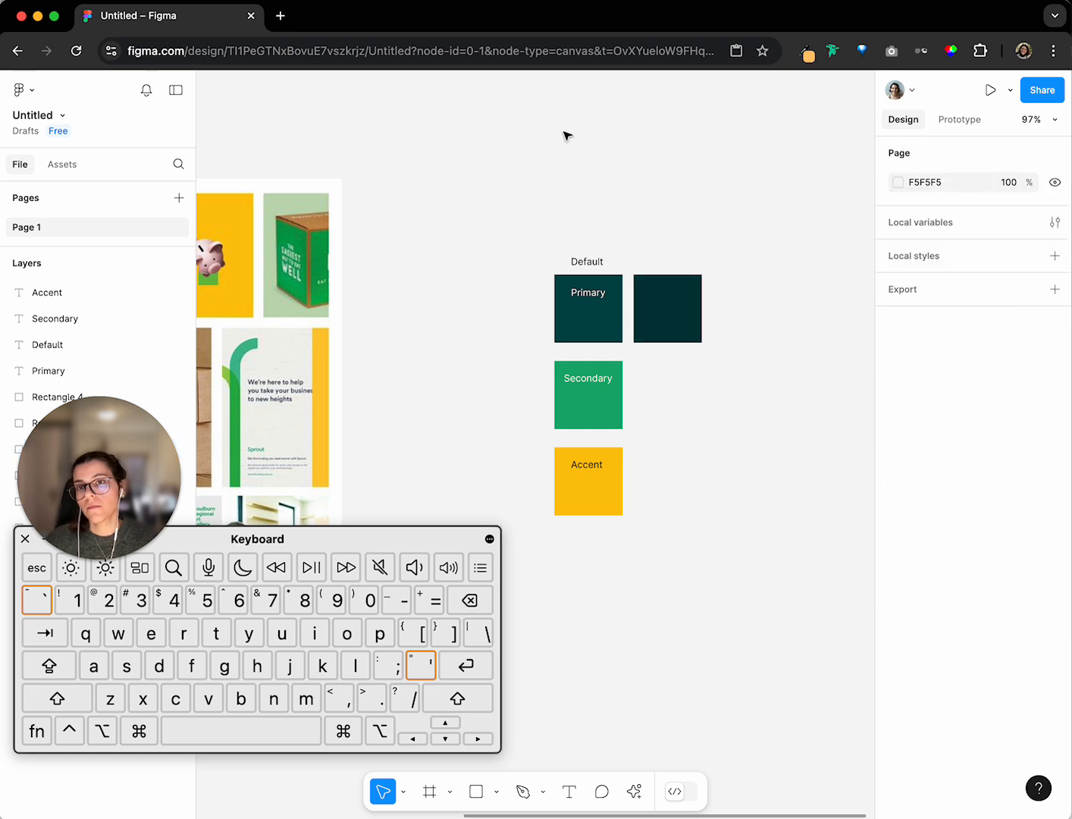
Set the opacity of the unlabelled teal square's 000000 fill to 50%
left_click(649, 325)
left_click(990, 483)
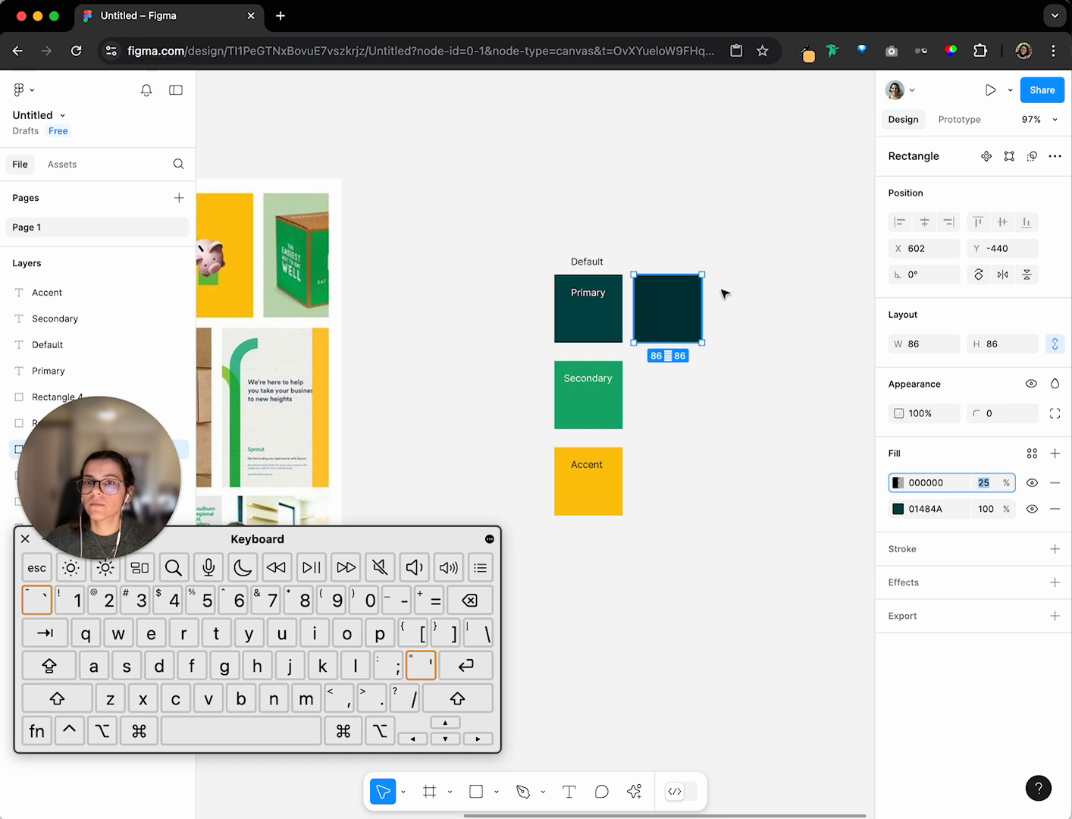
type("50")
key("Return")
left_click(783, 419)
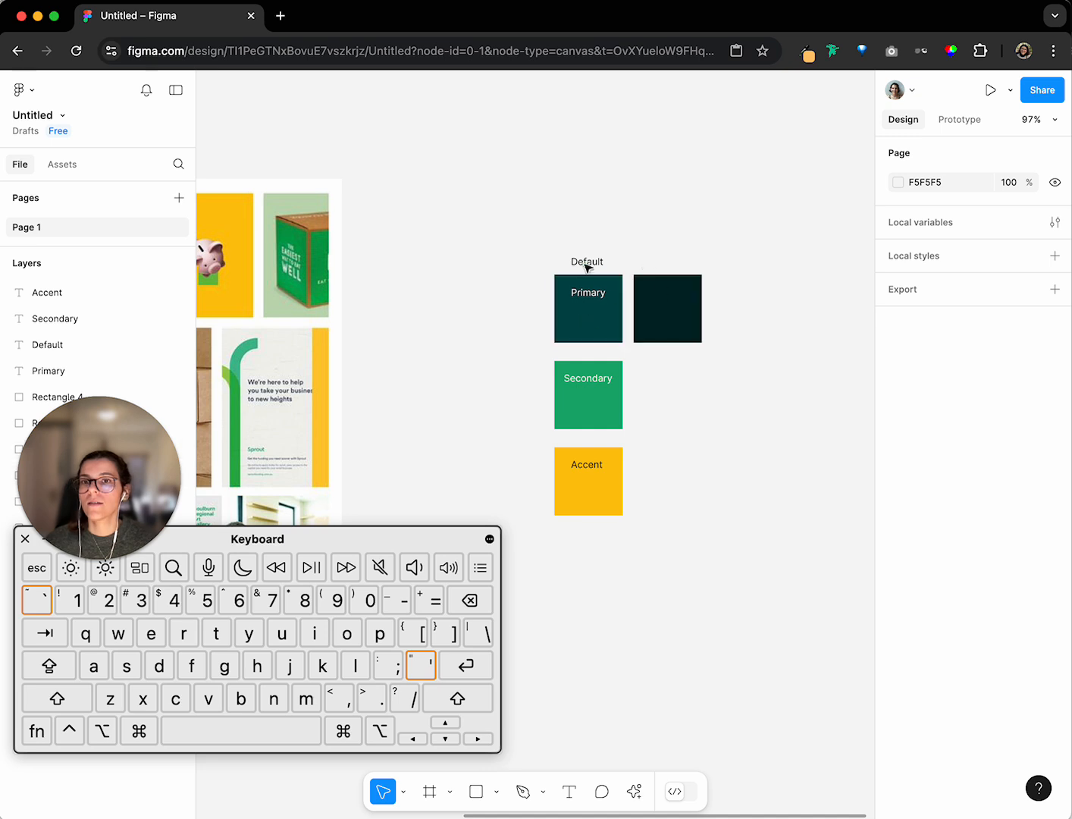
Duplicate the darkened teal square to X 702 in the same row and set the copy's 000000 fill to 80% opacity
left_click(644, 306)
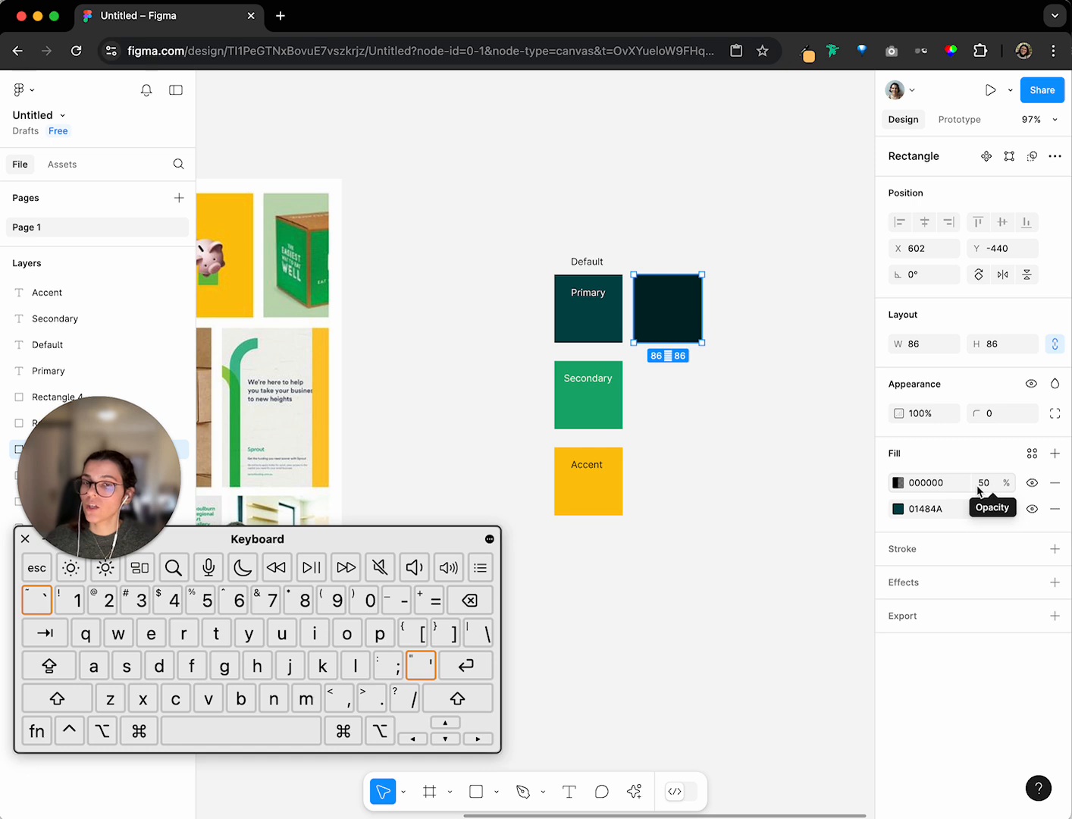
left_click_drag(653, 313, 738, 308)
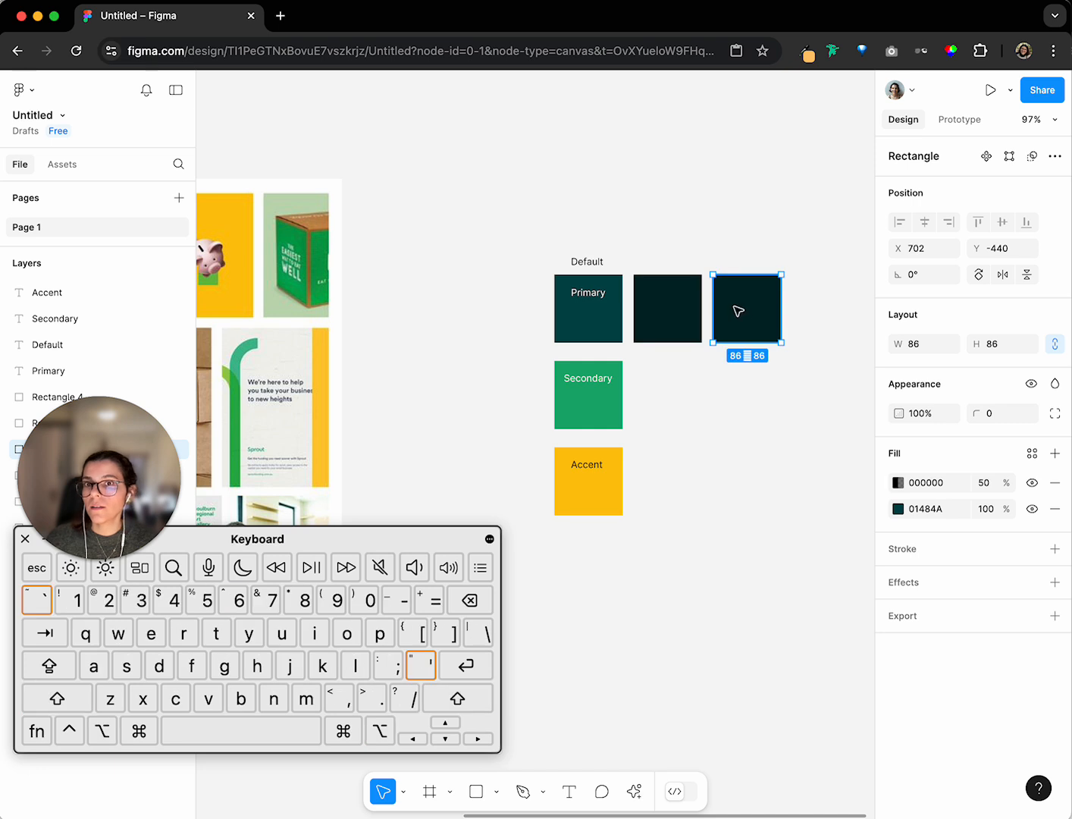
left_click(984, 483)
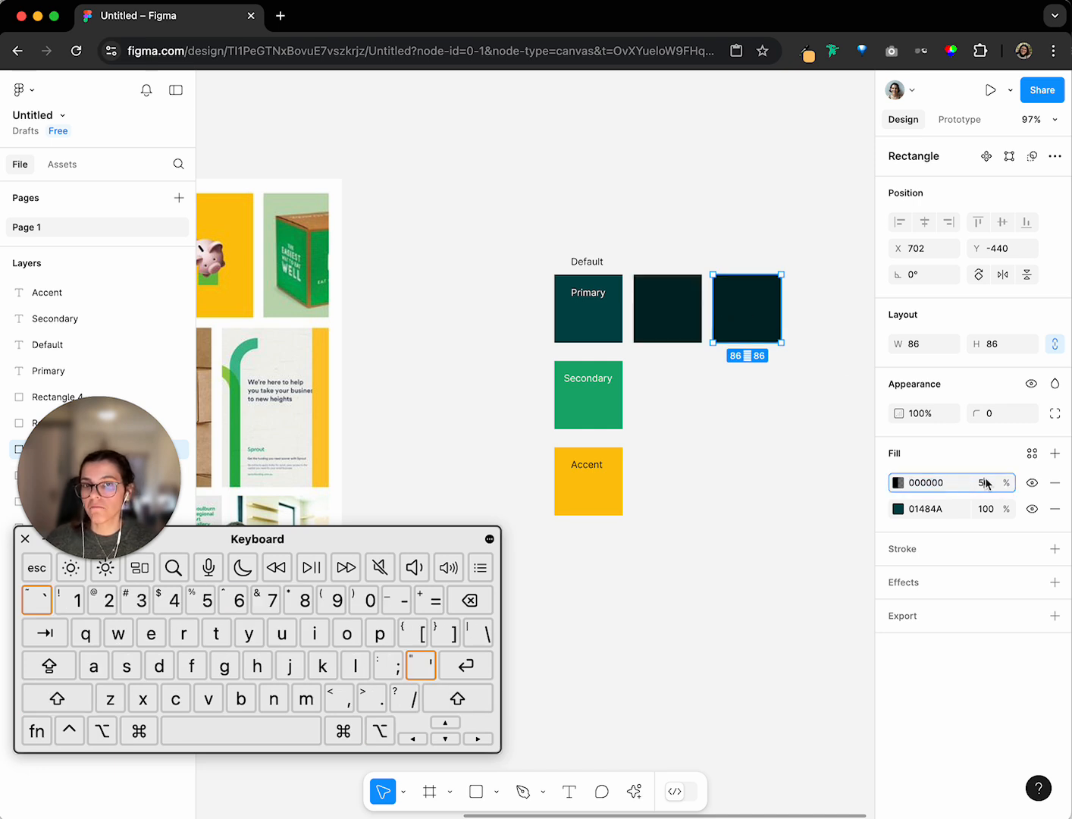
type("80")
key("Return")
left_click(589, 489)
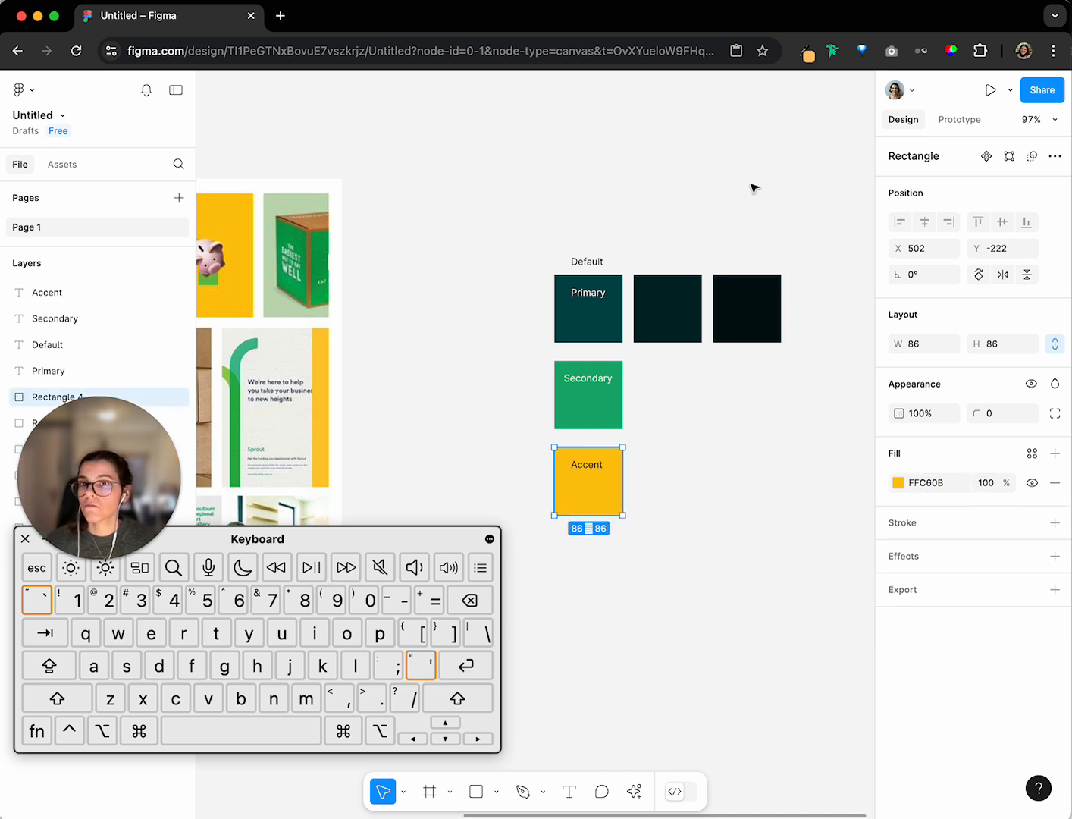
left_click(754, 188)
Try 100% opacity for the third teal square's 000000 fill, and undo the change
left_click(731, 316)
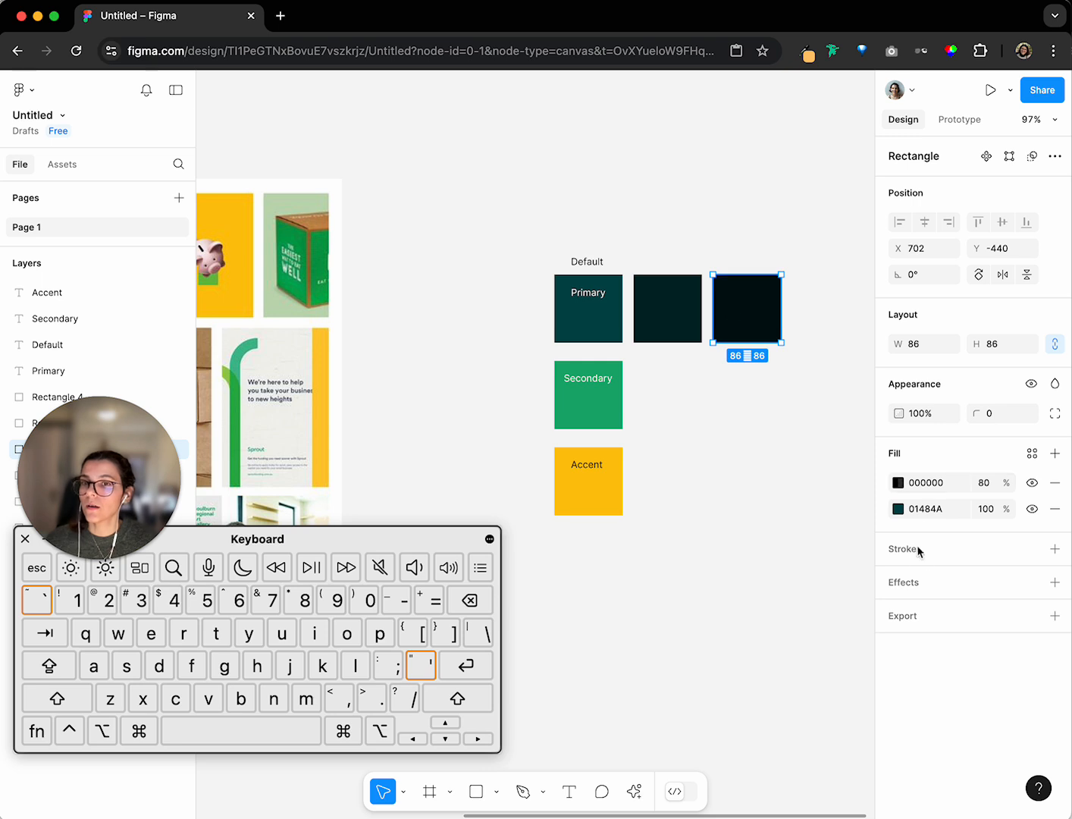
left_click(987, 483)
key("Return")
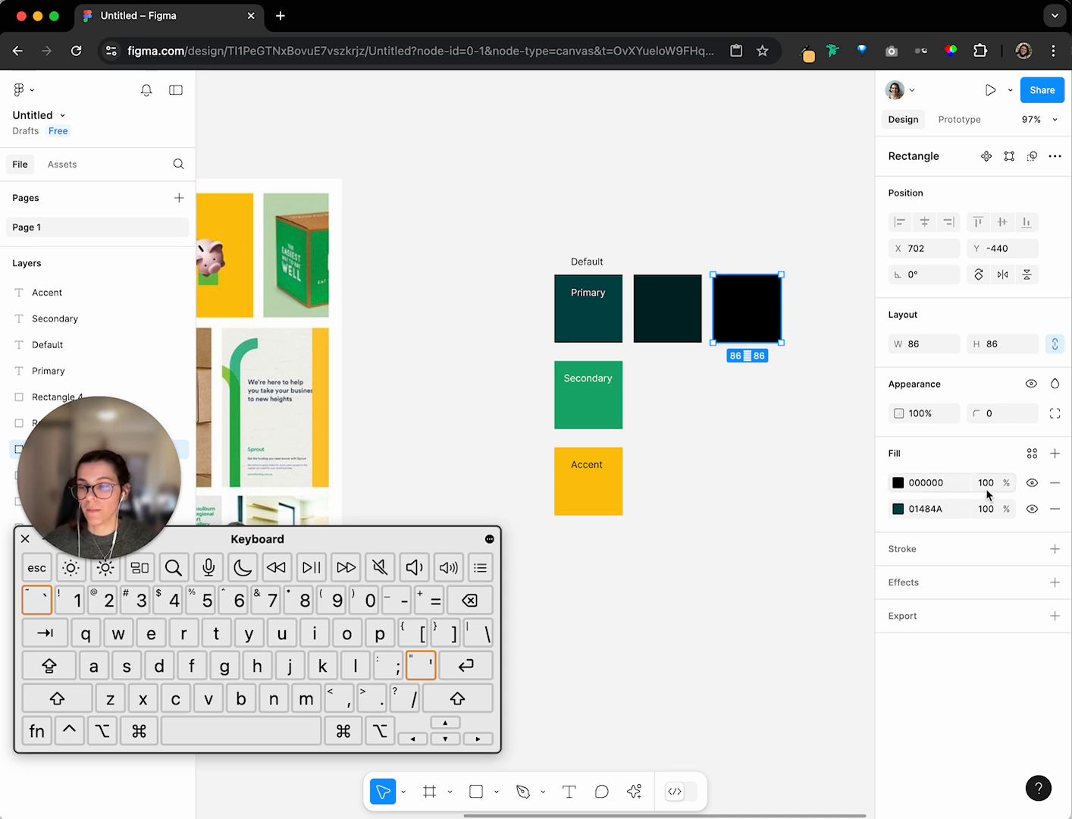
key("super+z")
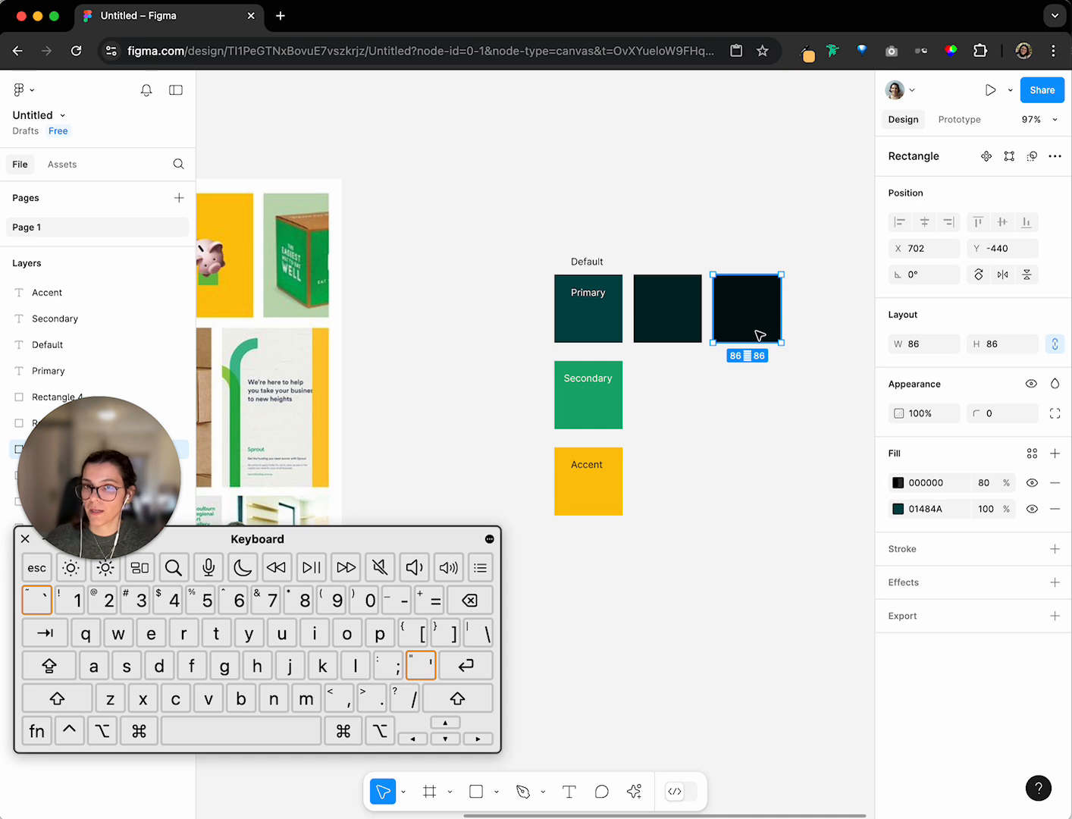
Set the 000000 fill opacity to 40% on the second teal square and to 60% on the third
left_click(666, 333)
left_click(986, 483)
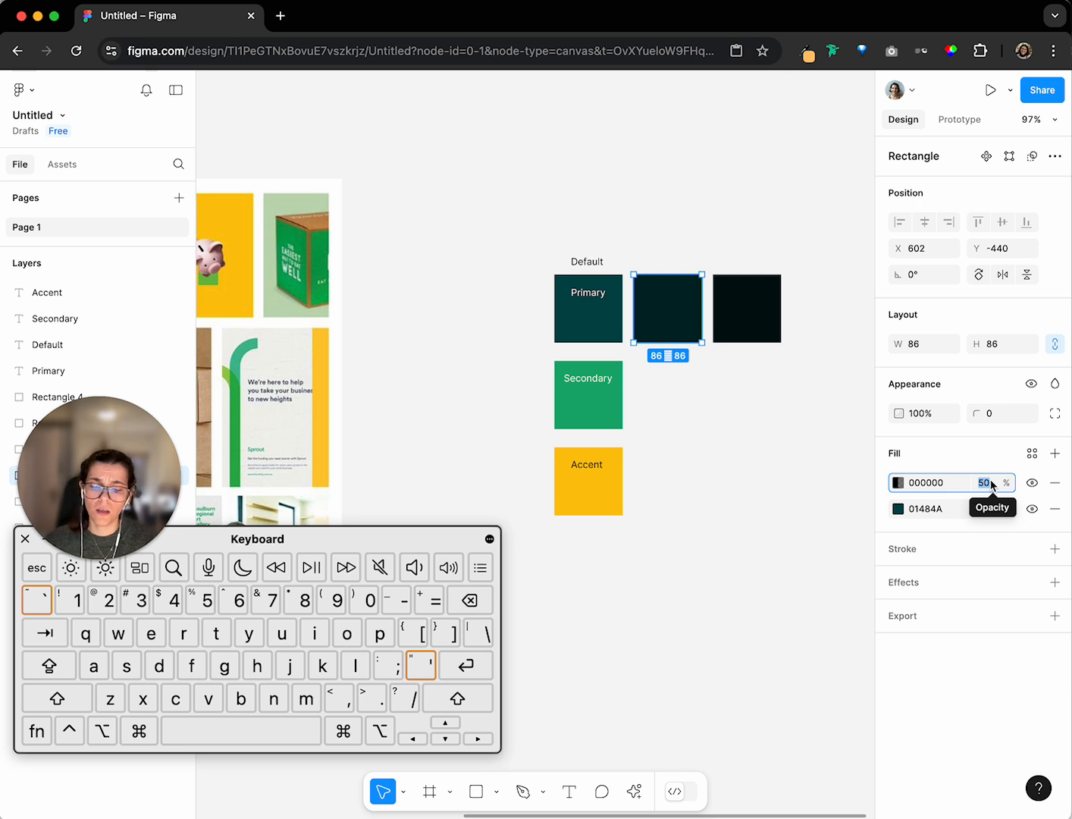
type("40")
key("Return")
left_click(771, 335)
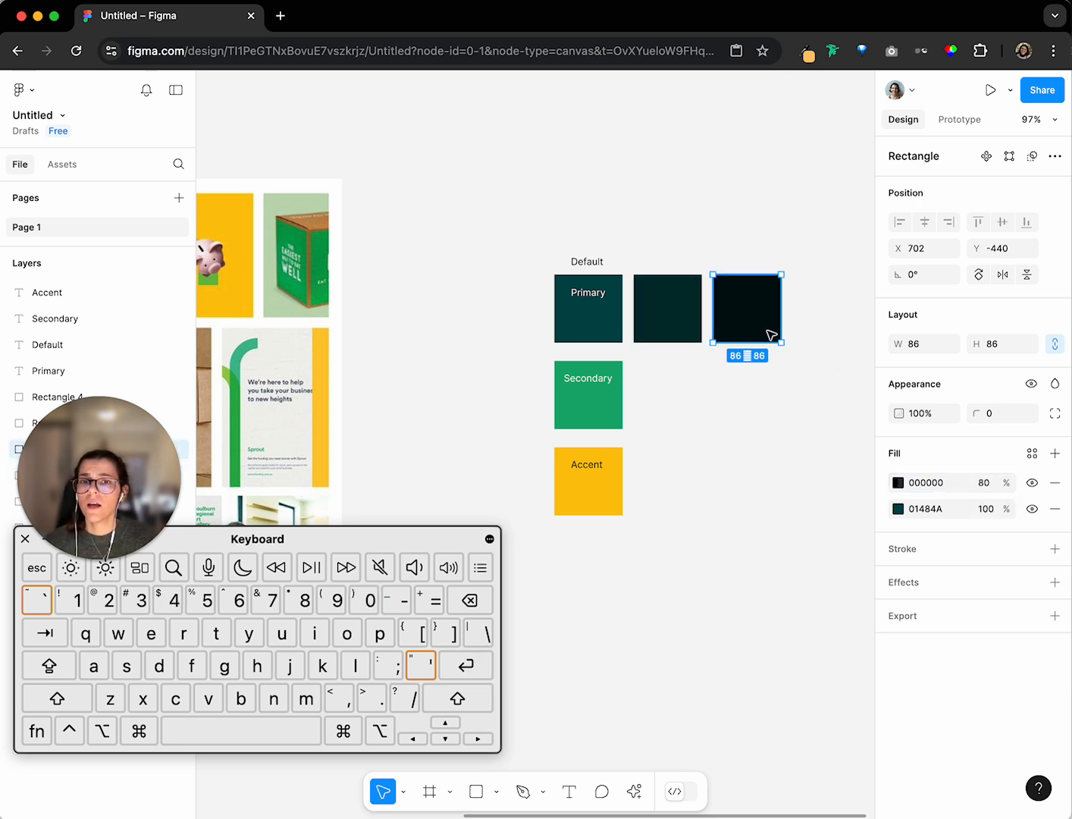
left_click(986, 484)
type("60")
key("Return")
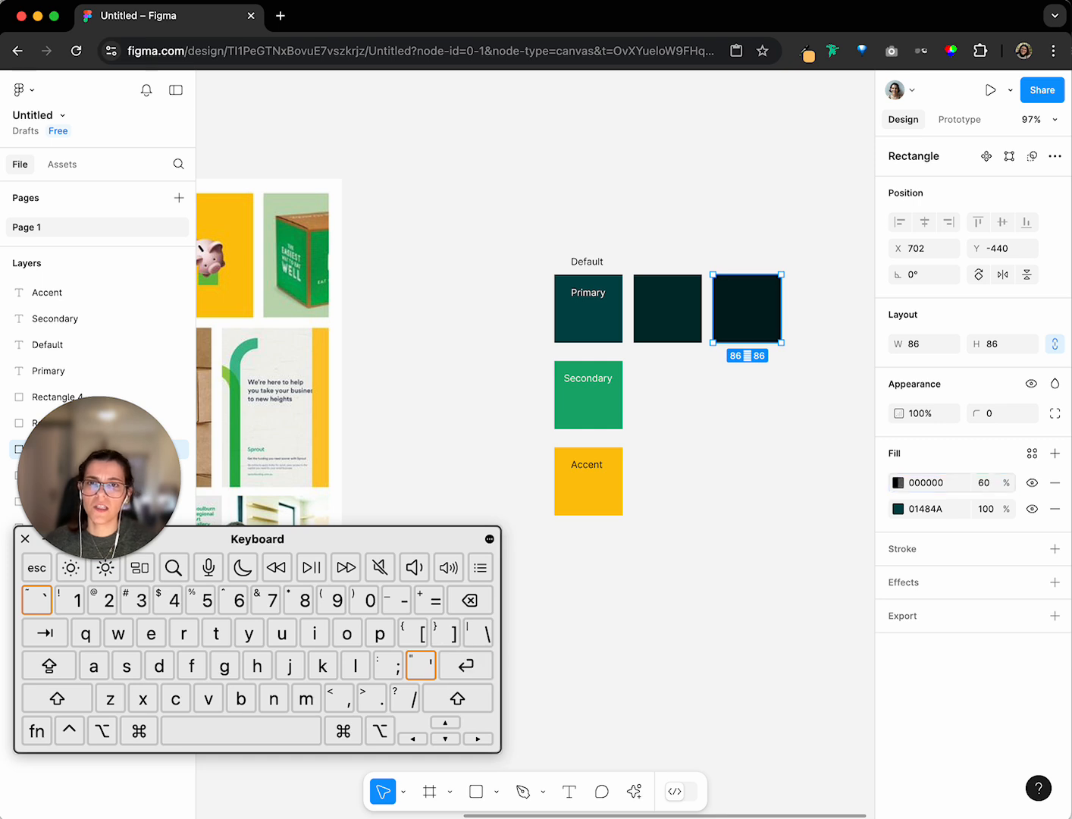
left_click(814, 198)
Duplicate the Default label above the second teal square and change the copy's text to "Darker"
left_click_drag(537, 241, 671, 265)
left_click(598, 297)
left_click(585, 265)
double_click(671, 264)
type("Darker")
key("Escape")
Duplicate the Darker label above the third teal square, change its text to "Darkest" and centre it over the square
left_click_drag(671, 263, 749, 266)
double_click(749, 264)
type("Darkest")
key("Escape")
left_click_drag(749, 263, 752, 265)
Set the 000000 fill opacity to 40% on the Darkest teal square and to 20% on the Darker one
left_click(765, 319)
left_click(981, 483)
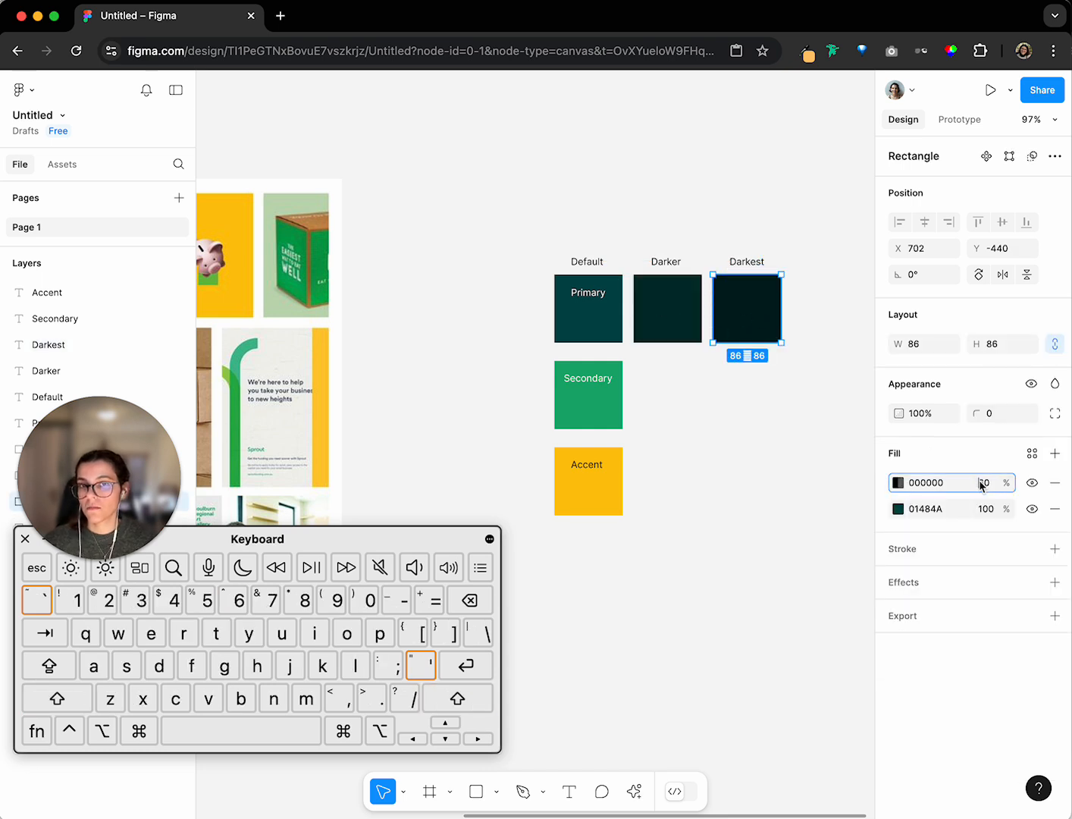
type("40")
key("Return")
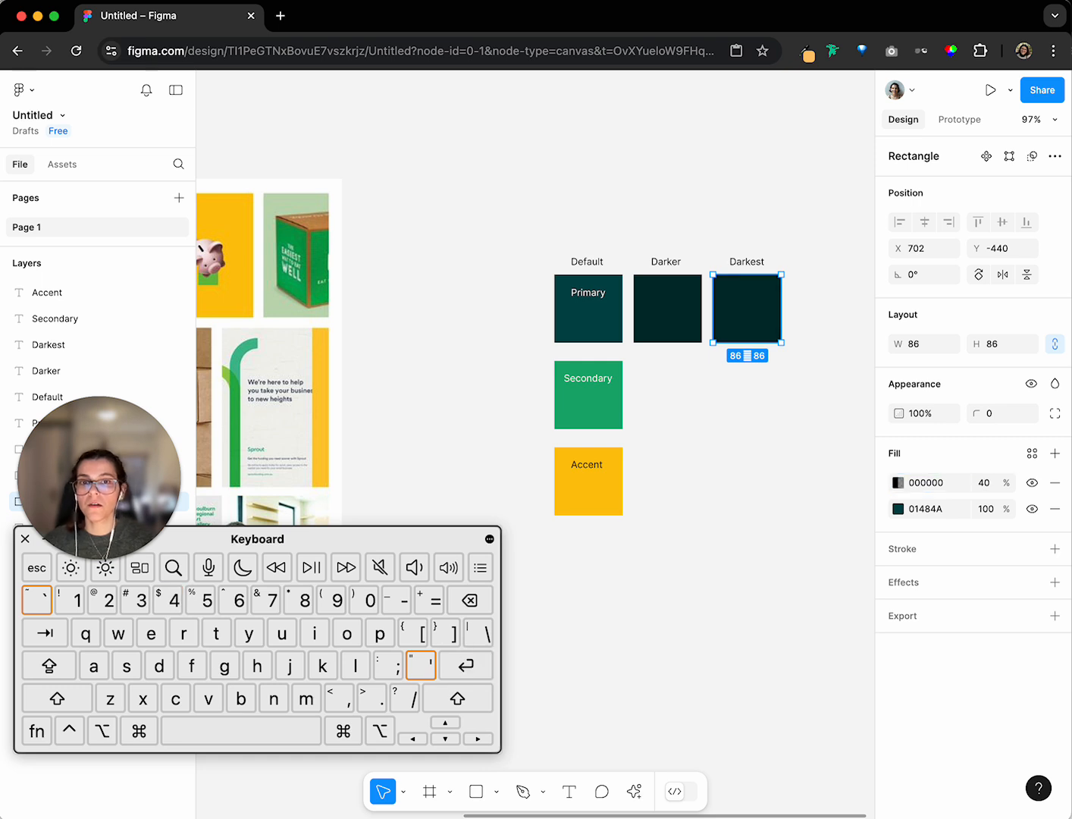
left_click(680, 313)
left_click(983, 483)
type("20")
key("Return")
left_click(828, 452)
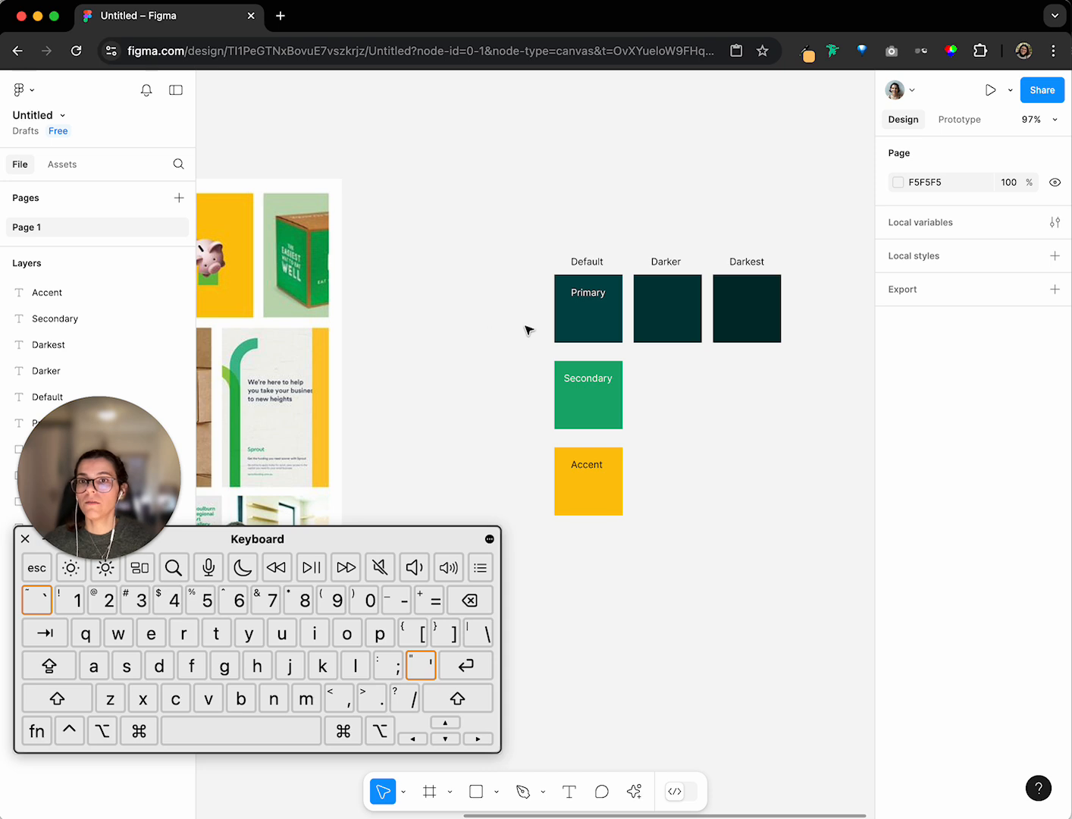
Compare the fill layers and overlay opacities of the Default, Darker and Darkest teal squares
left_click(651, 316)
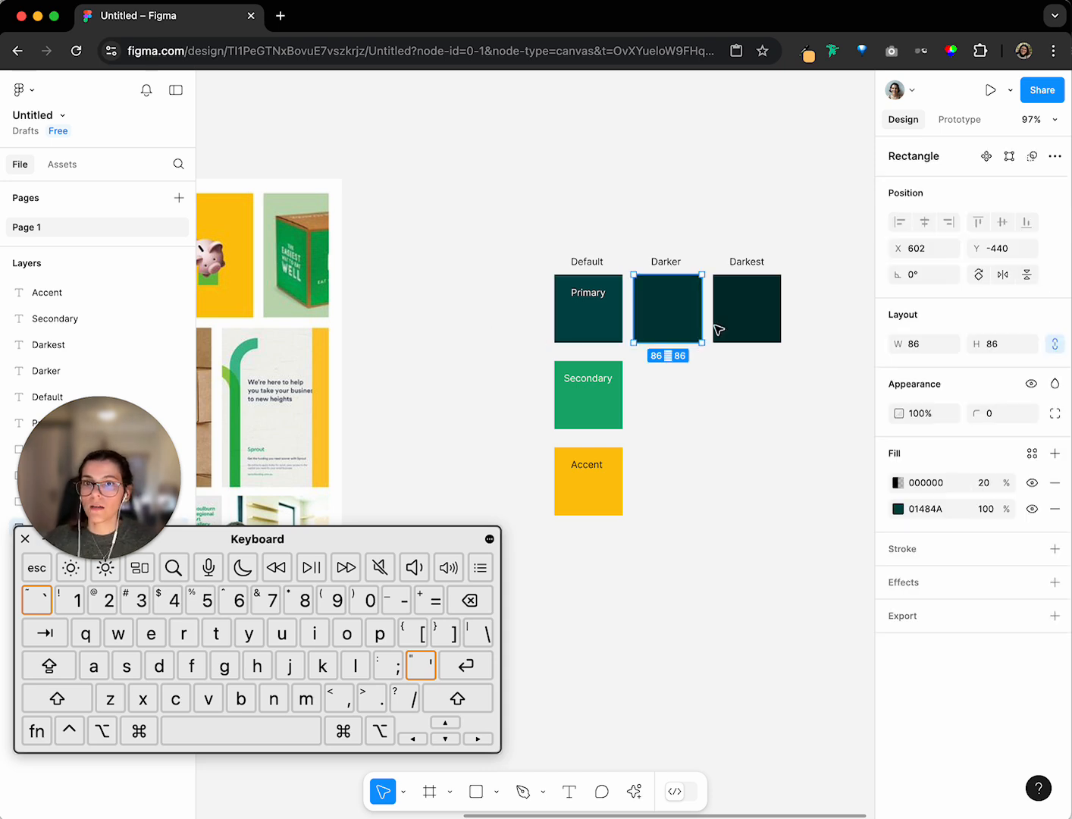
left_click(596, 332)
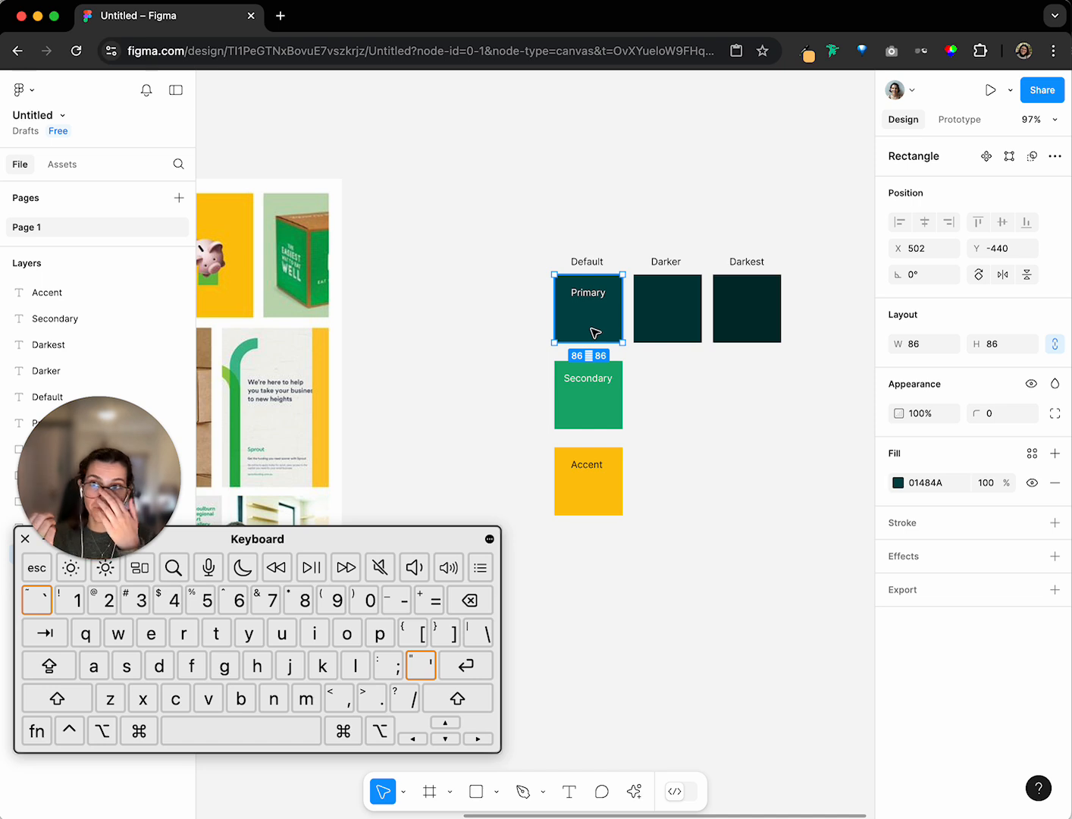
left_click(652, 323)
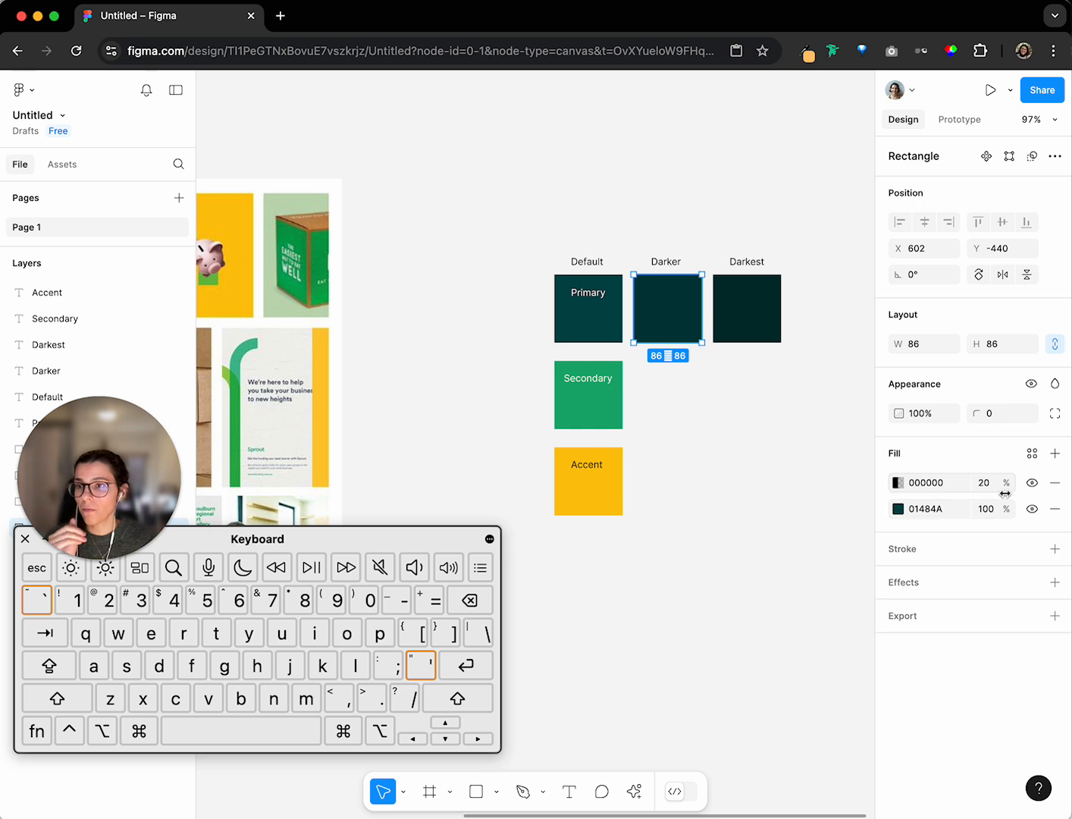
left_click(752, 309)
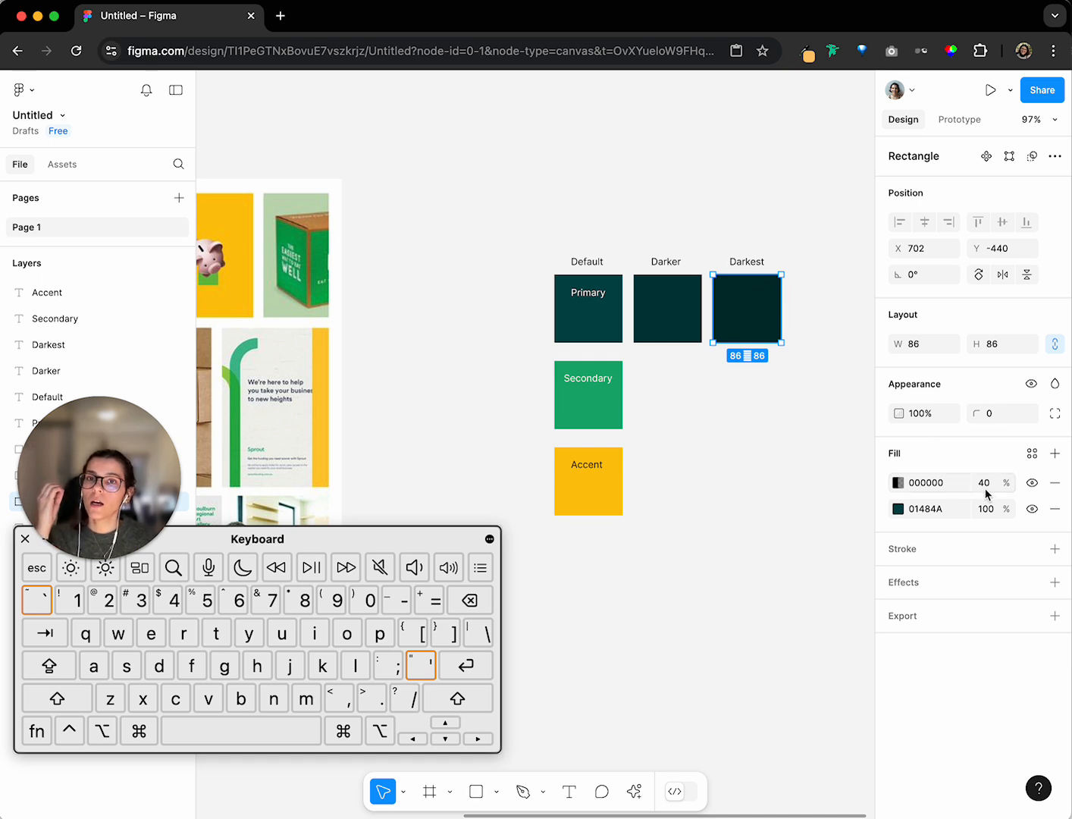
left_click(646, 423)
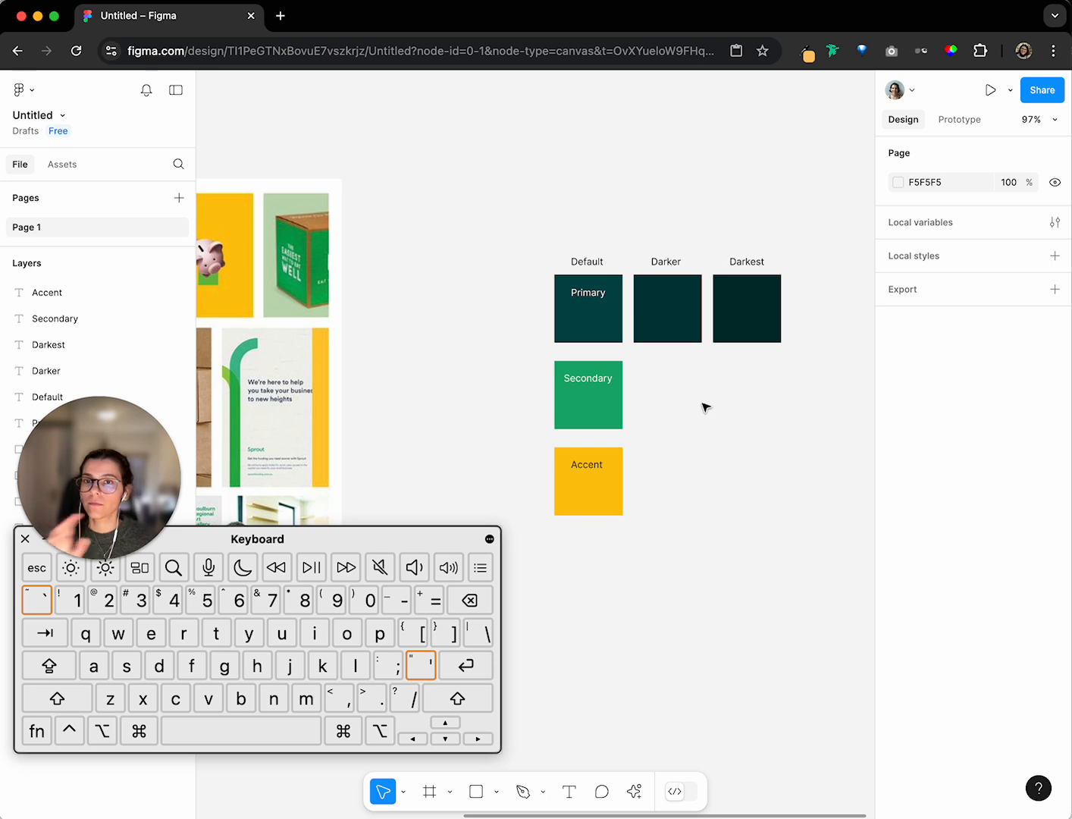
Duplicate the green Secondary square to X 602 in the Darker column and add a 000000 fill at 20% to the copy
left_click(615, 413)
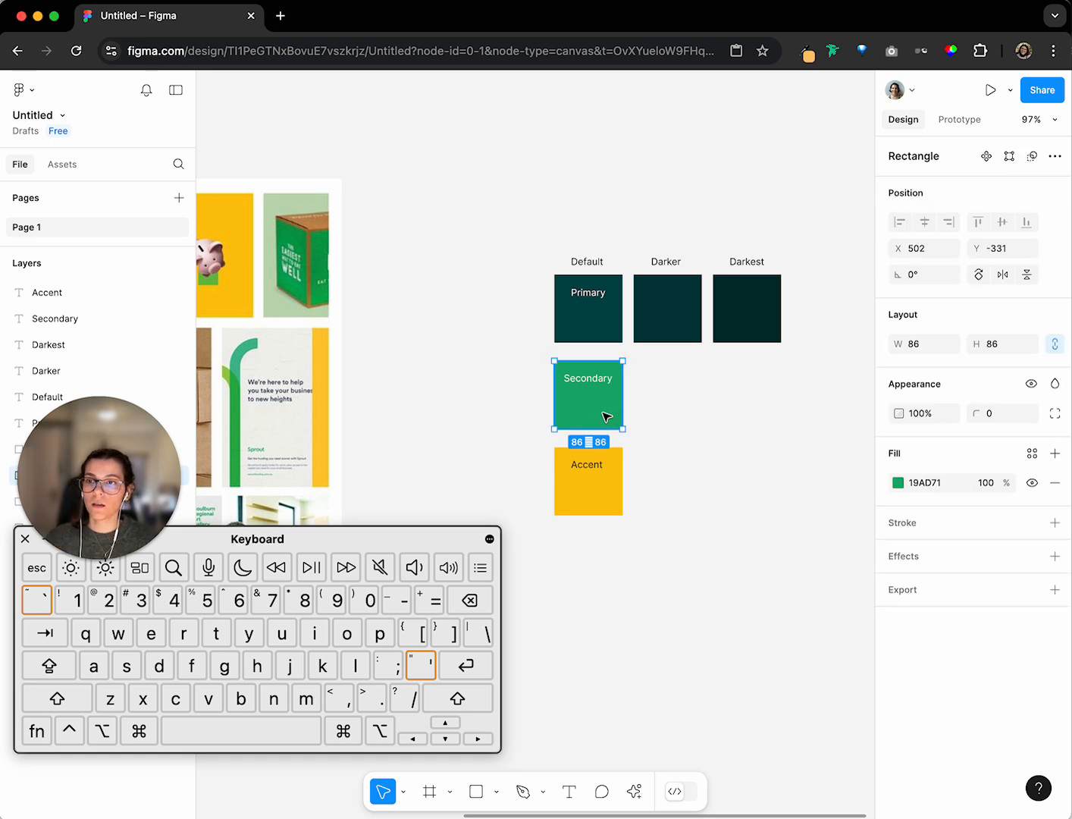
left_click_drag(602, 411, 678, 408)
key("super+z")
left_click_drag(593, 414, 675, 410)
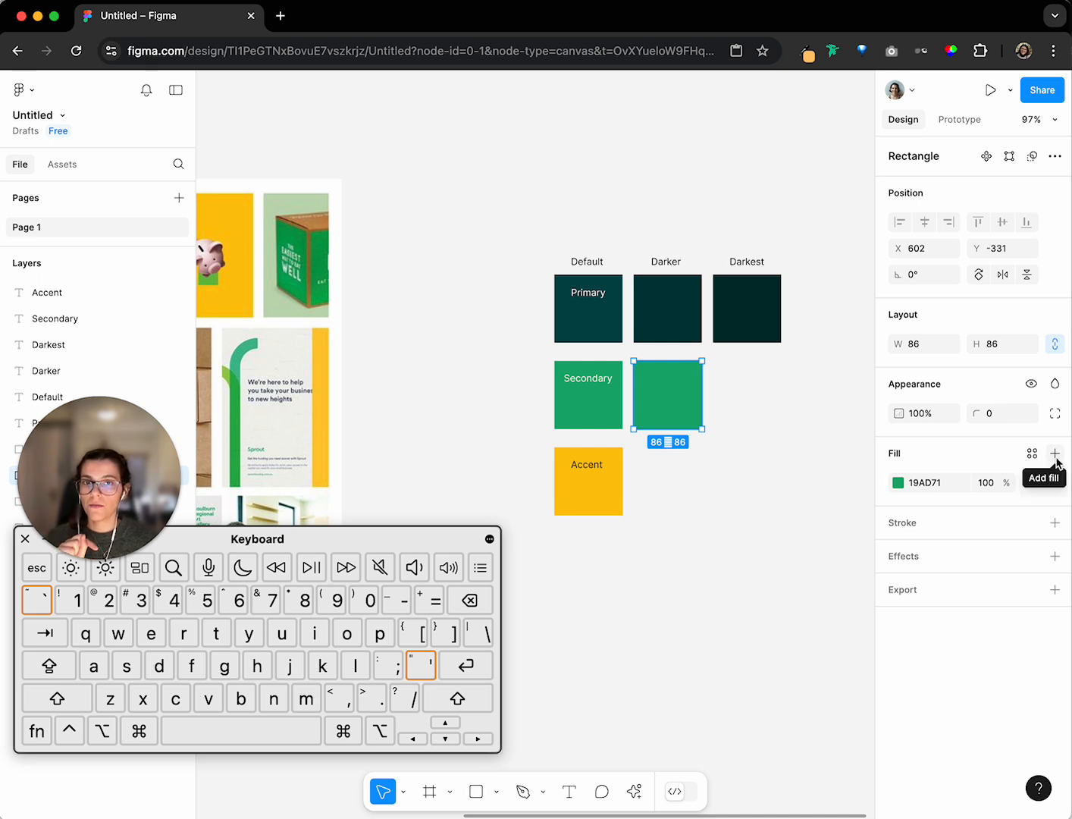
left_click(1055, 452)
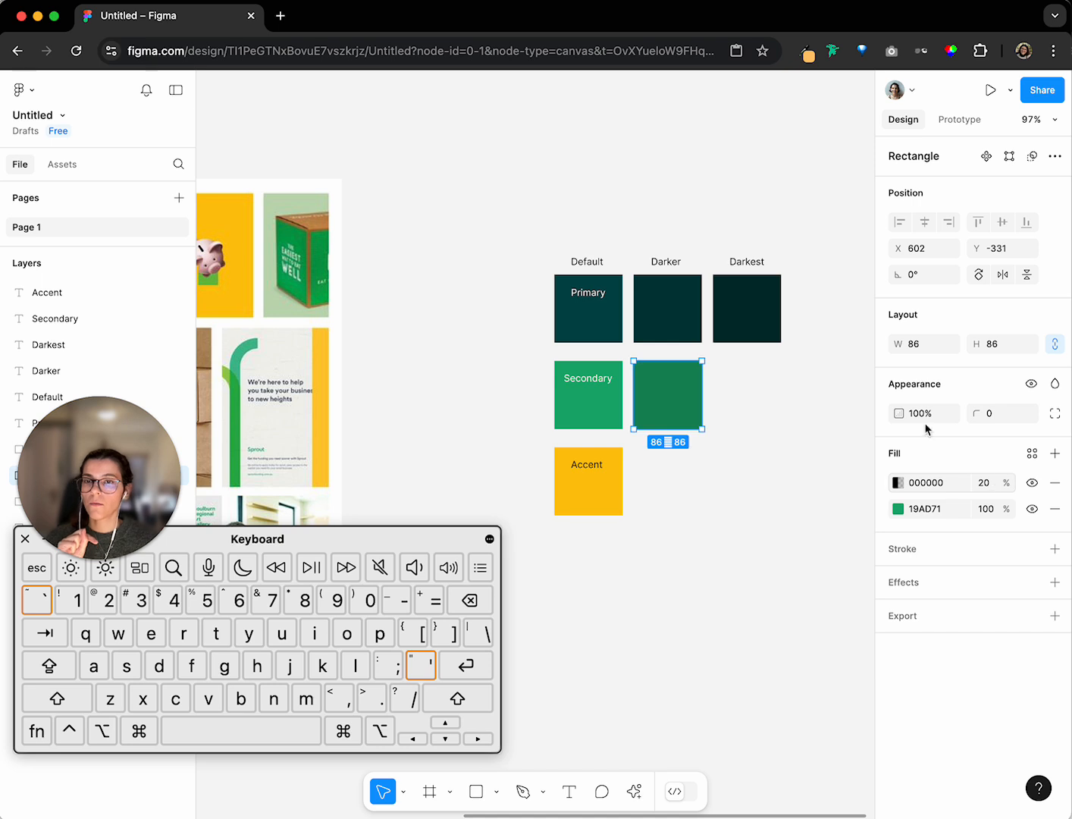
left_click(675, 316)
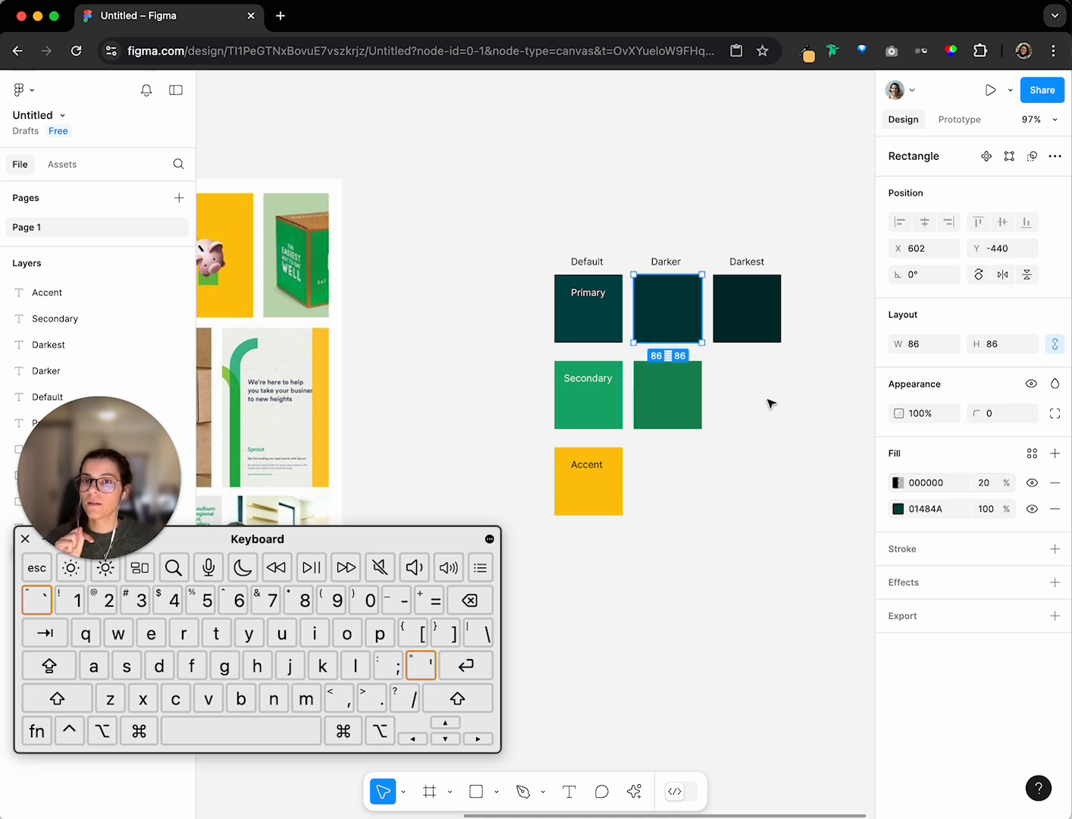
Duplicate the darker green square to X 702 in the Darkest column and set the copy's 000000 fill to 40% opacity
left_click(700, 397)
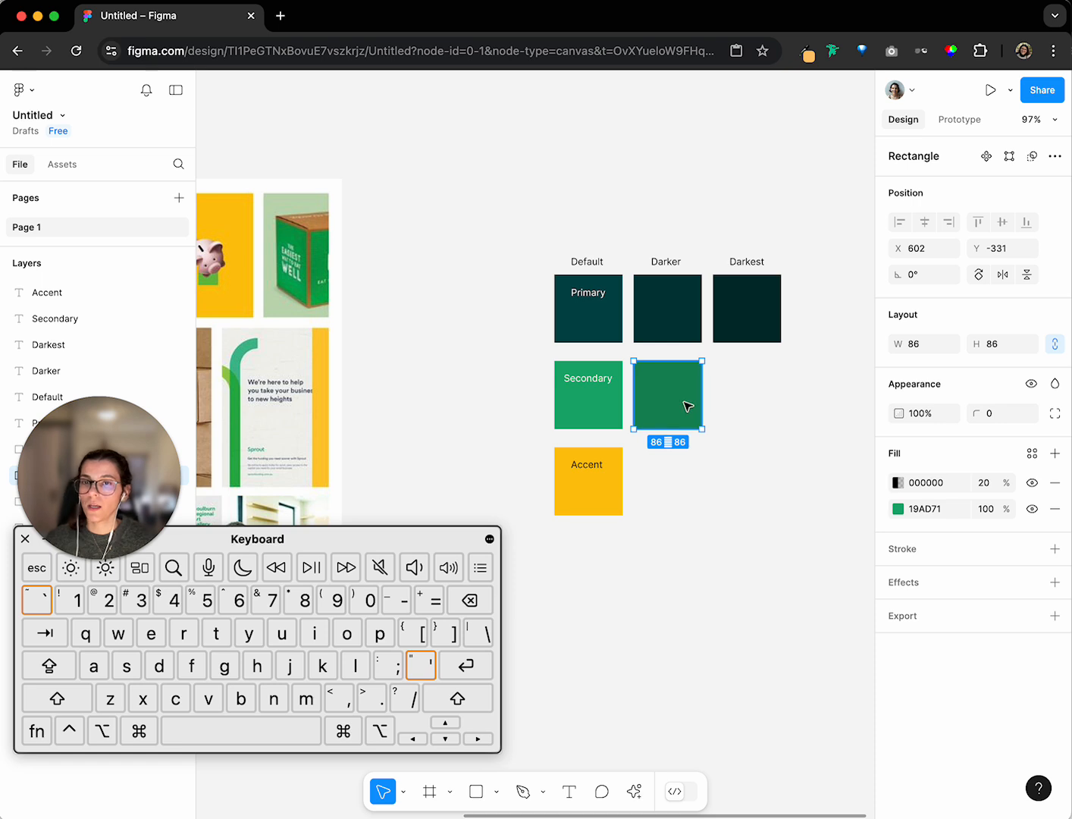
left_click_drag(688, 405, 768, 399)
left_click(983, 484)
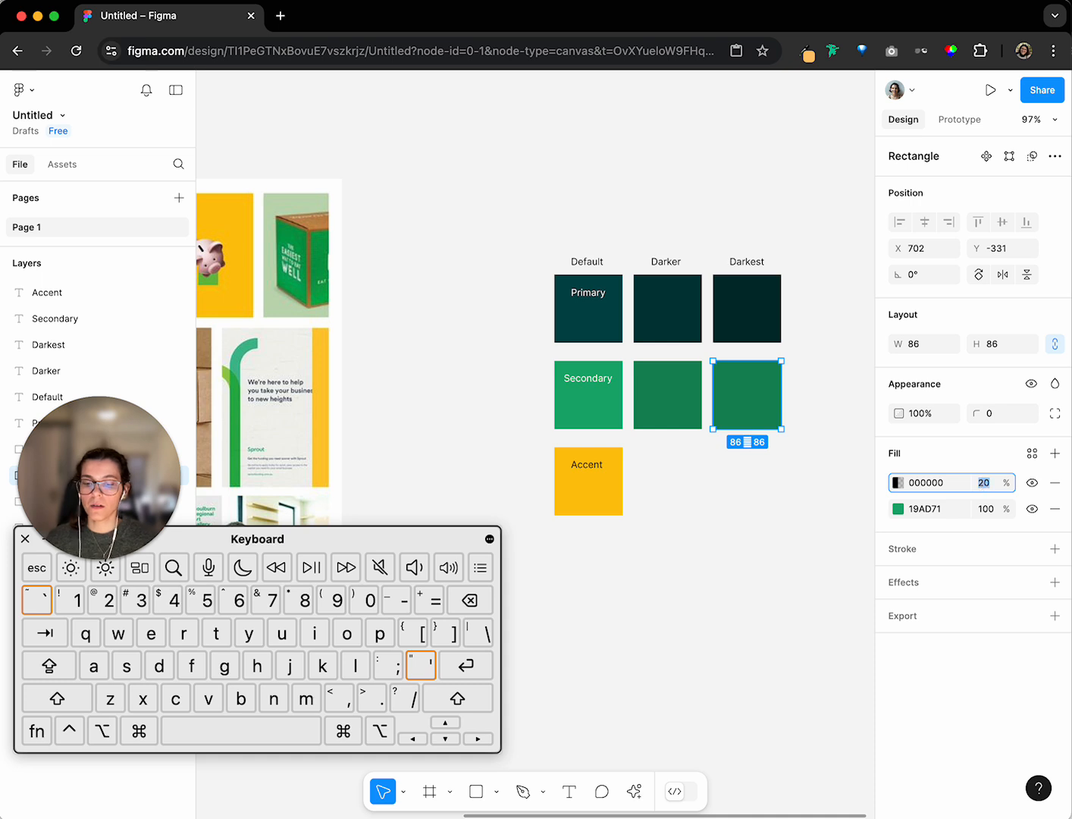
type("40")
key("Return")
left_click(627, 563)
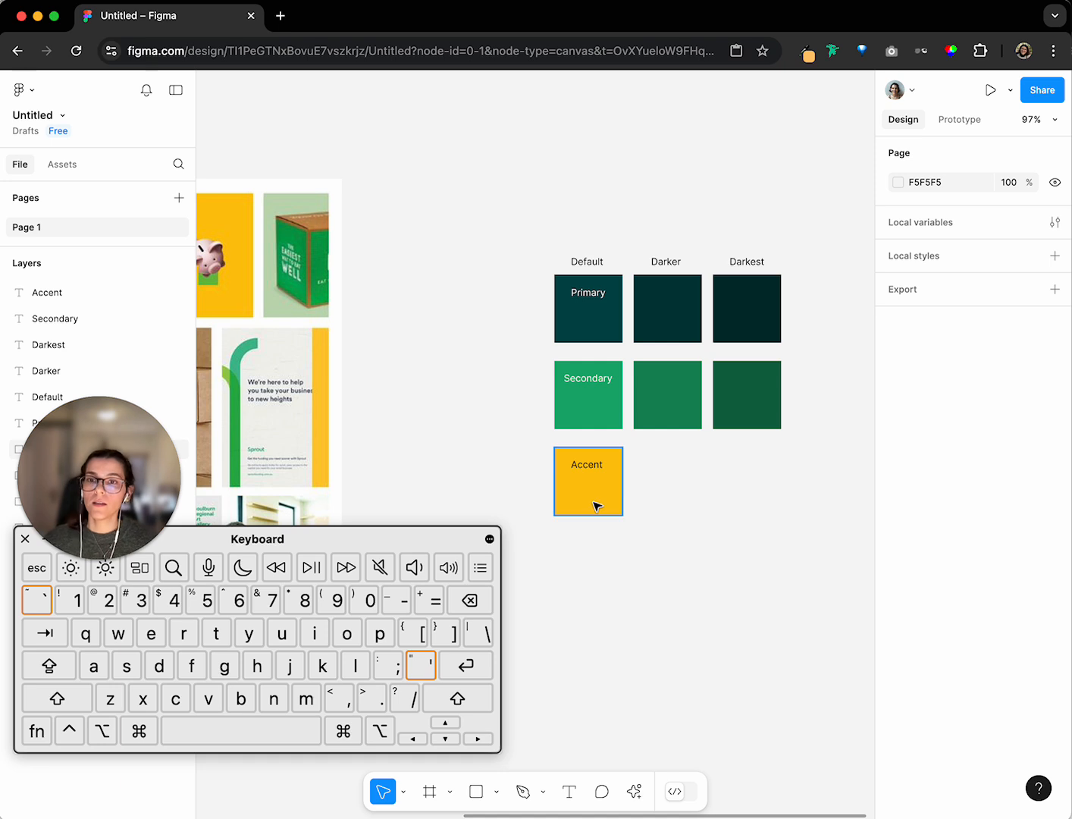
Duplicate the Accent square to X 602 with an added 20% 000000 fill, and duplicate that copy into the Darkest column with the overlay at 40%
left_click_drag(596, 505, 680, 498)
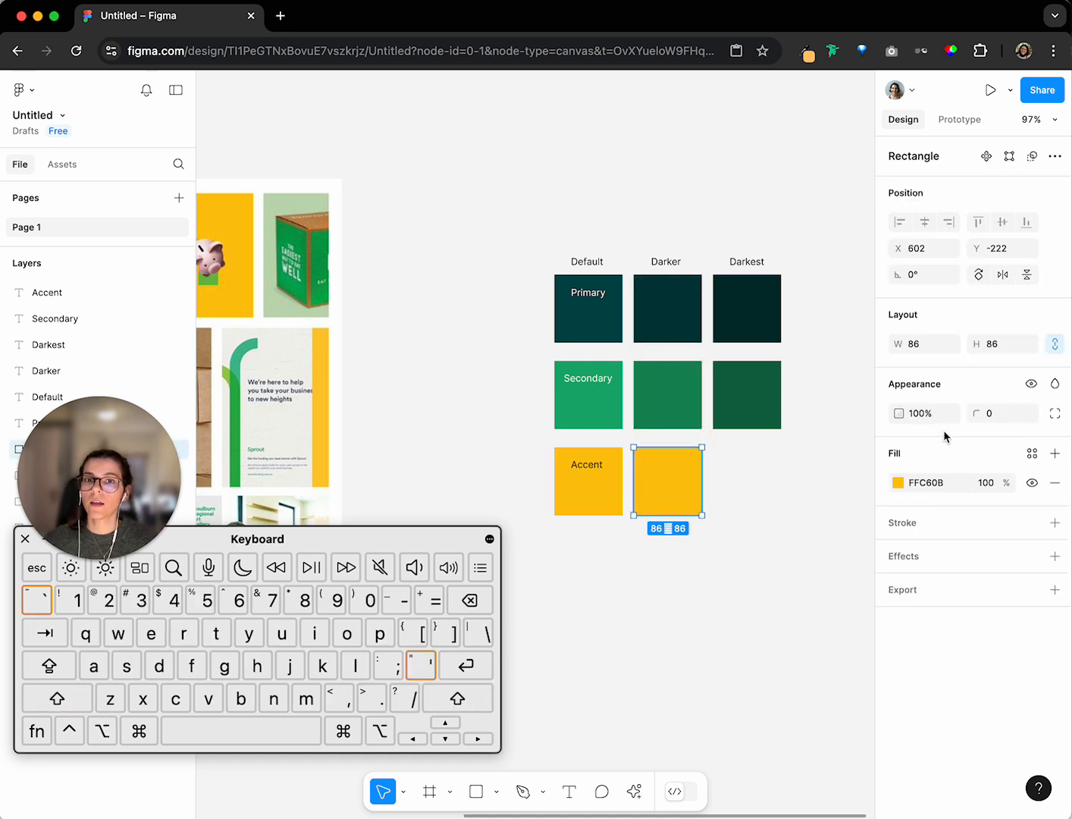
left_click(1054, 455)
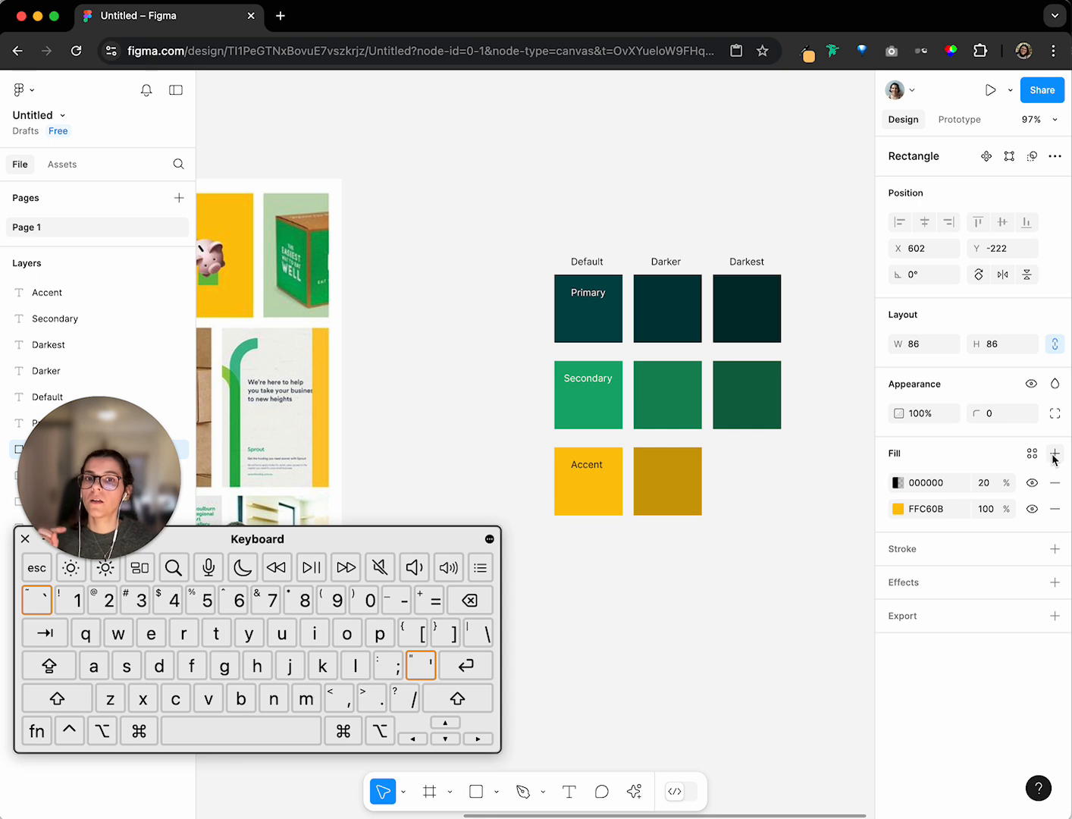
left_click_drag(689, 496, 770, 496)
left_click(993, 485)
type("40")
key("Return")
left_click(661, 611)
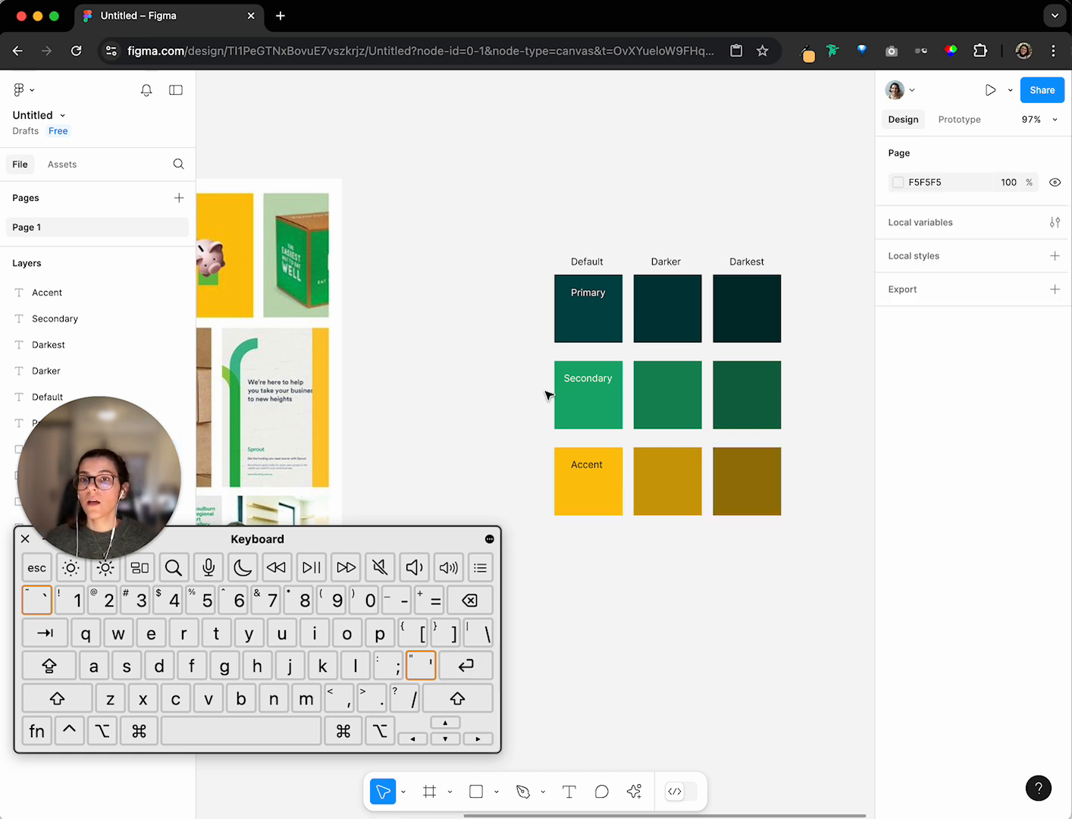
Duplicate the teal Primary square to X 402 in the same row and add a second fill at 20% opacity to the copy
scroll(547, 395, "down", 2)
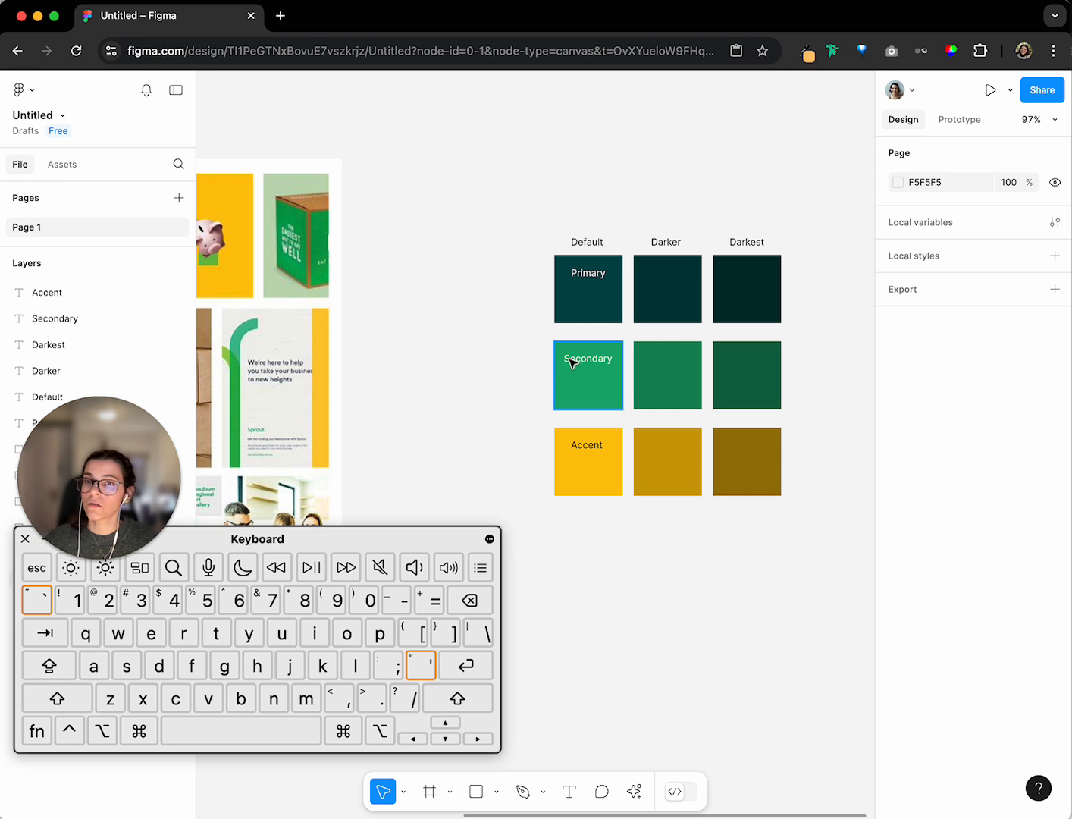
left_click(564, 300)
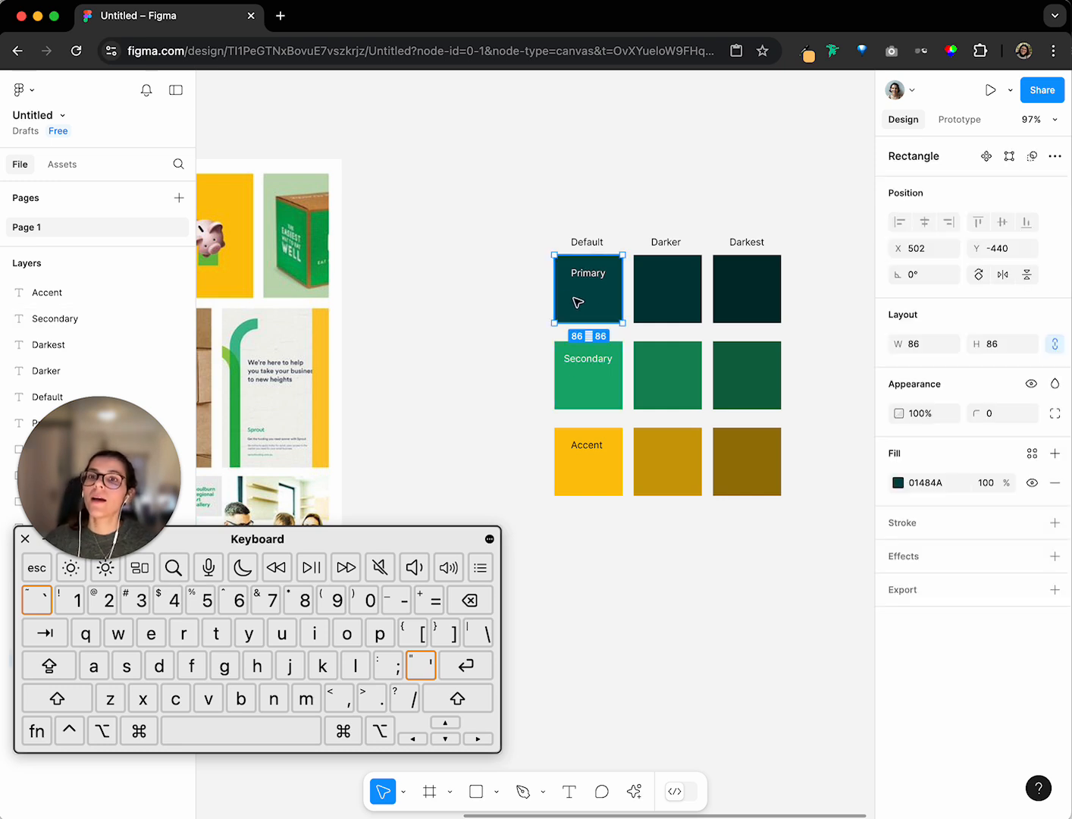
left_click_drag(590, 308, 516, 309)
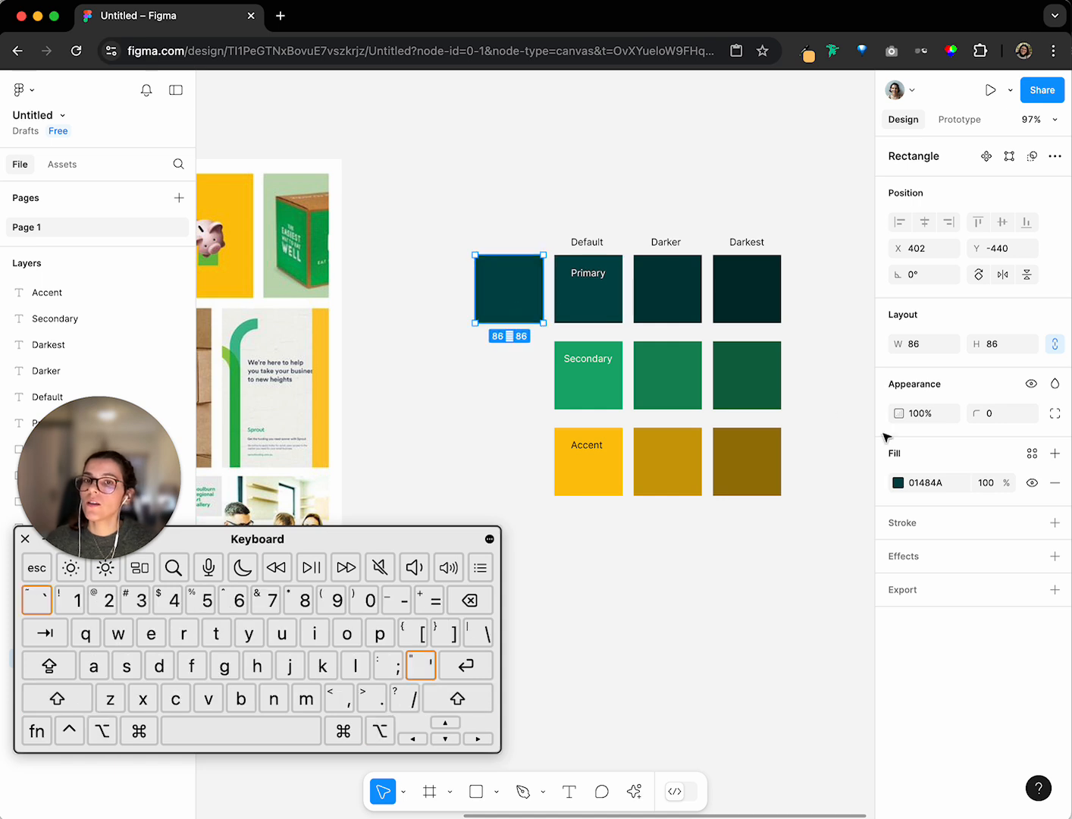
left_click(1058, 457)
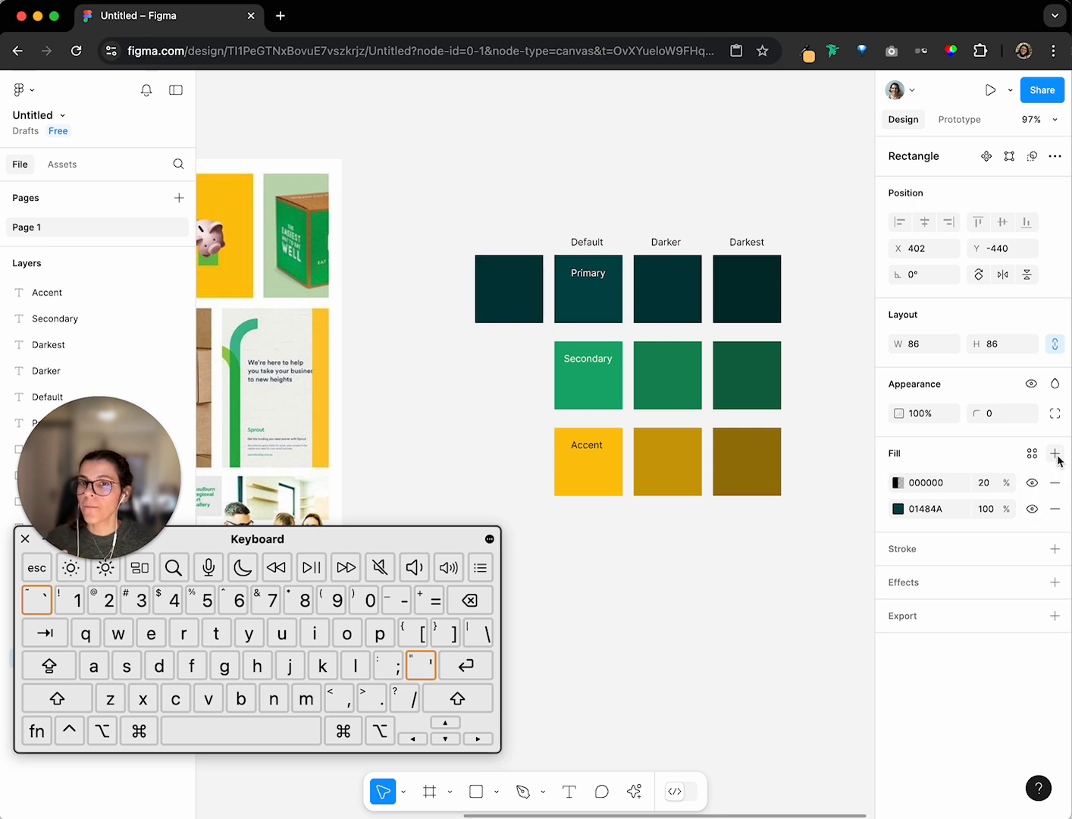
Try changing the X 402 square's overlay fill to FFFFFF in the colour picker, and undo the change
left_click(898, 483)
left_click_drag(787, 510, 638, 396)
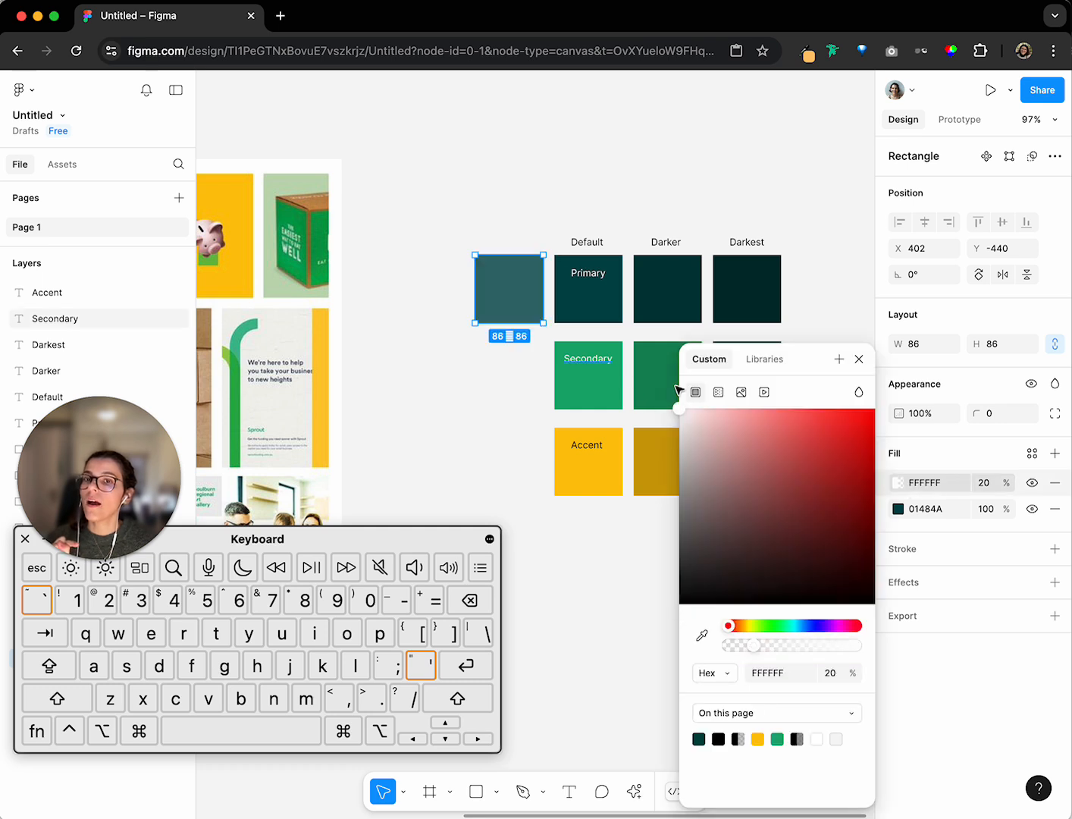
left_click_drag(771, 540, 648, 373)
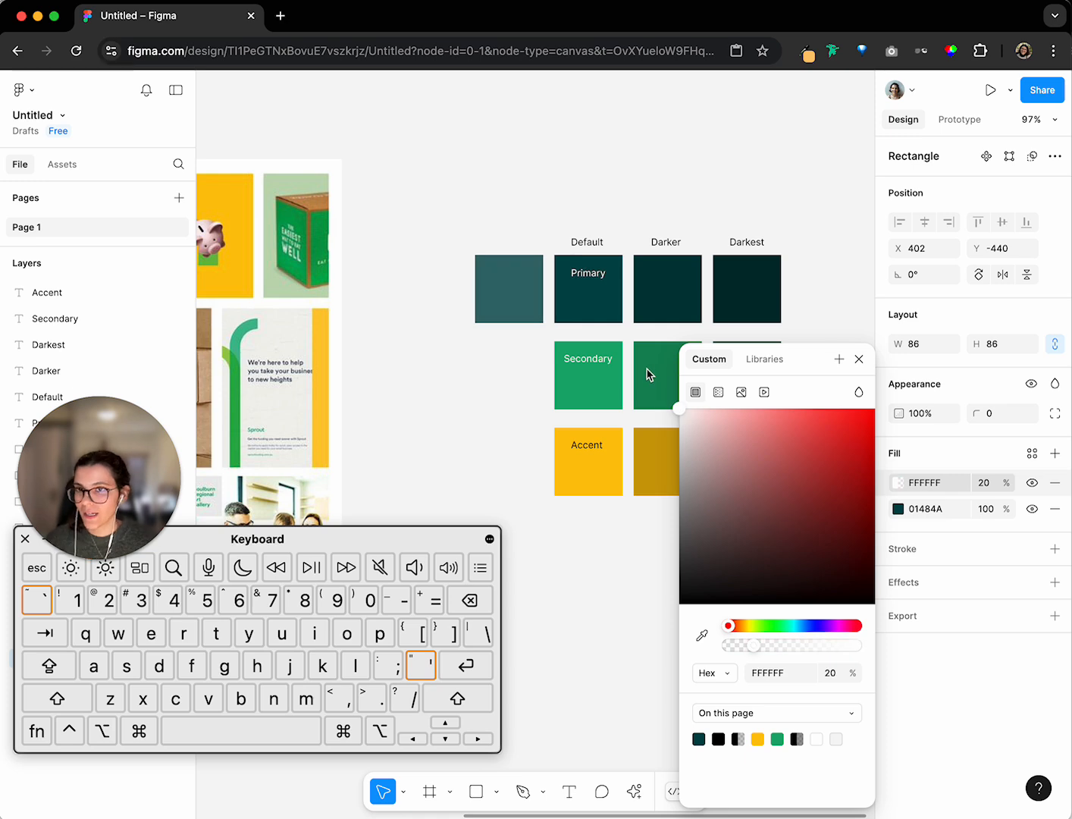
left_click(931, 453)
key("super+z")
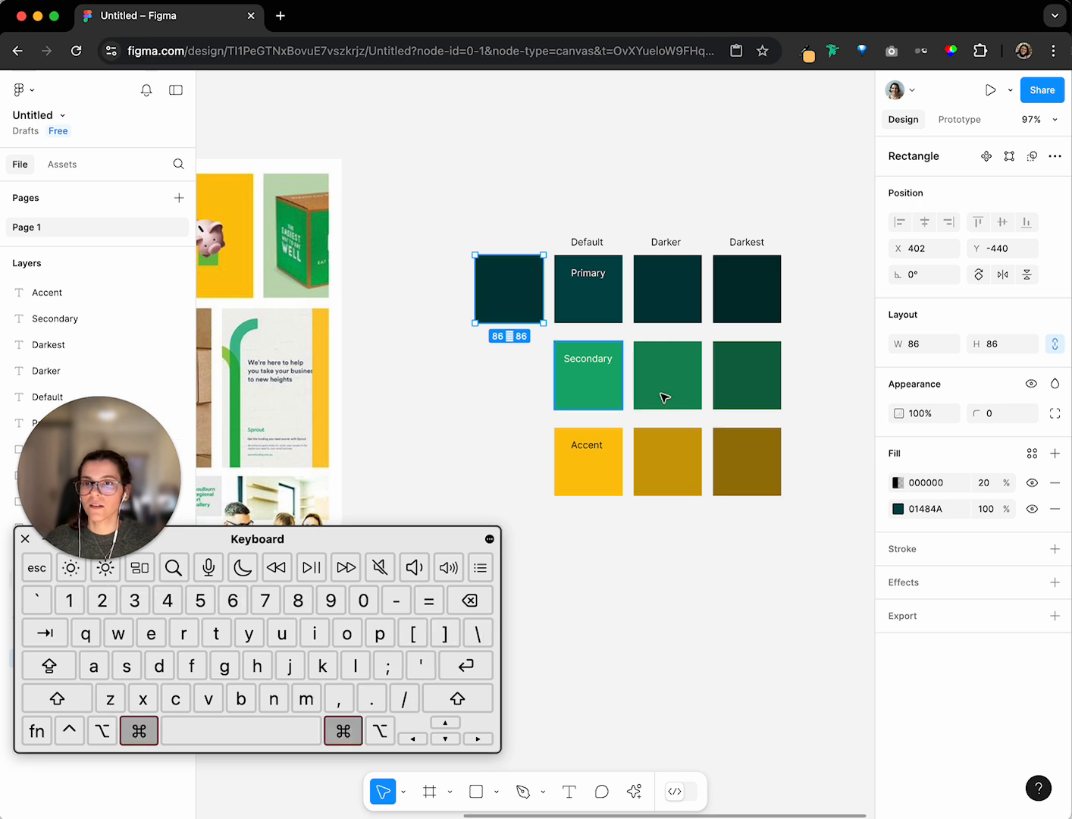
Set the X 402 square's overlay fill to hex FFFFFF and view the colour in the picker
left_click(930, 484)
type("fffff")
key("super+z")
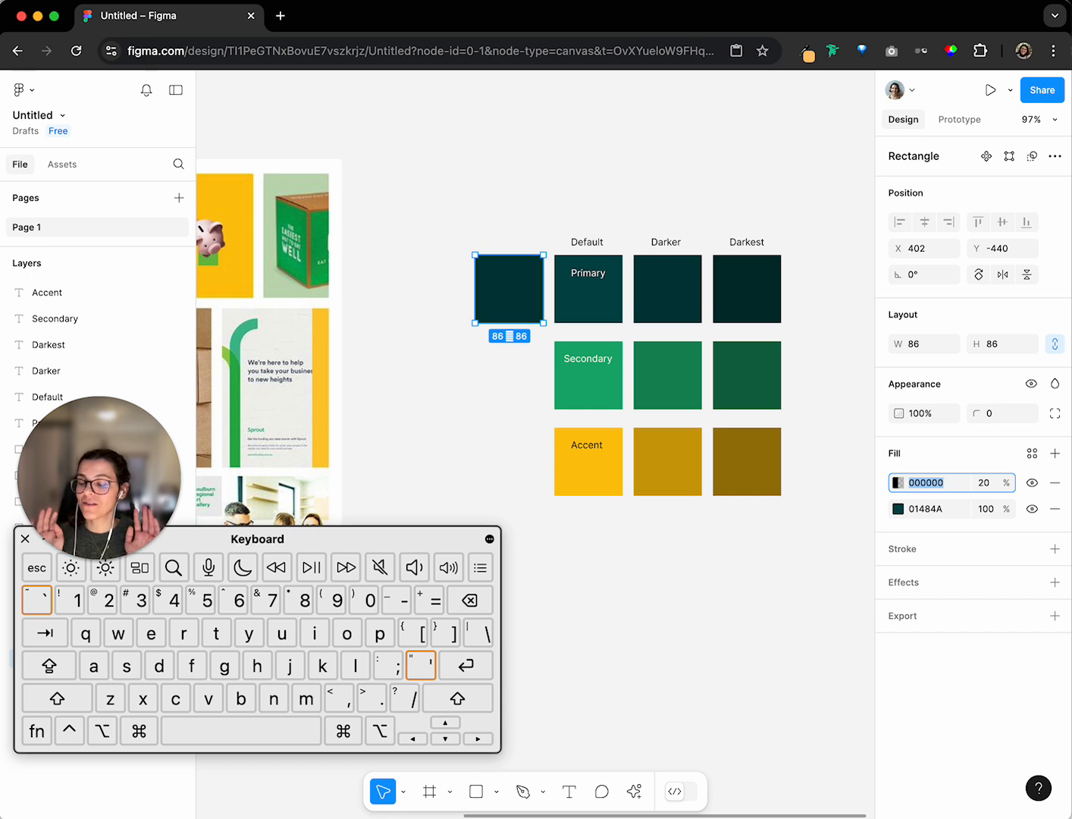
type("ffff")
key("Return")
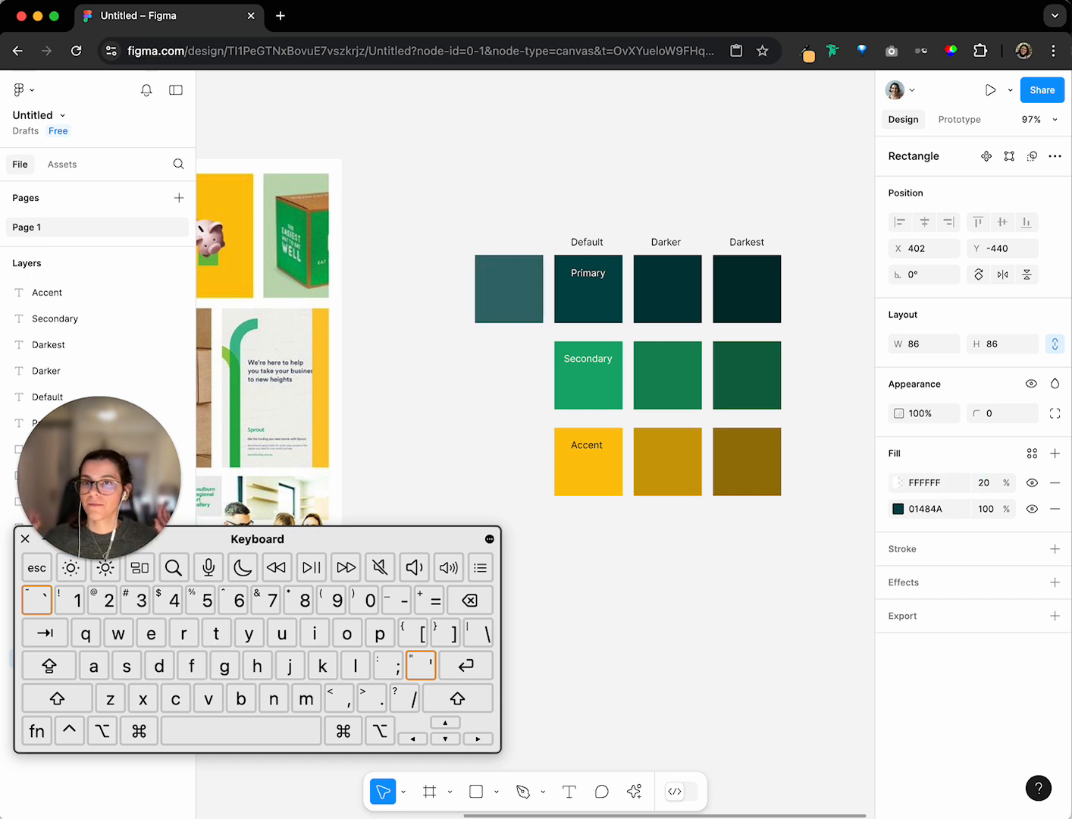
left_click(899, 482)
left_click_drag(680, 410, 631, 396)
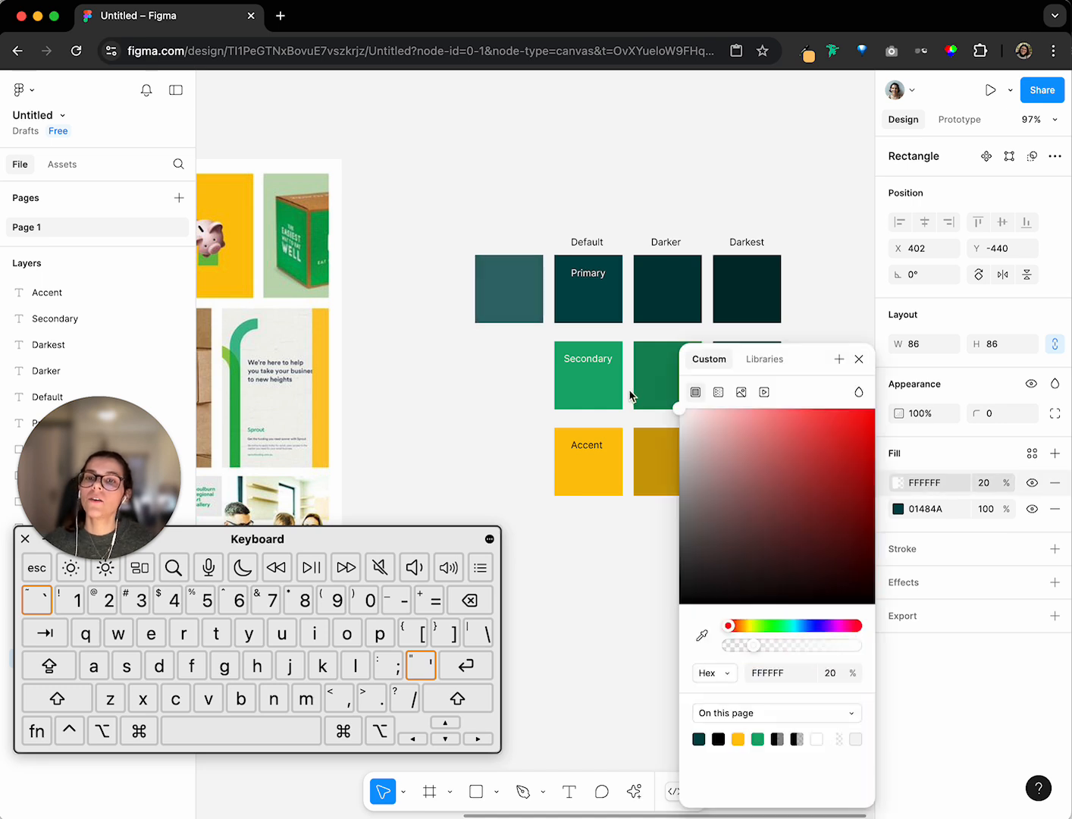
left_click(510, 388)
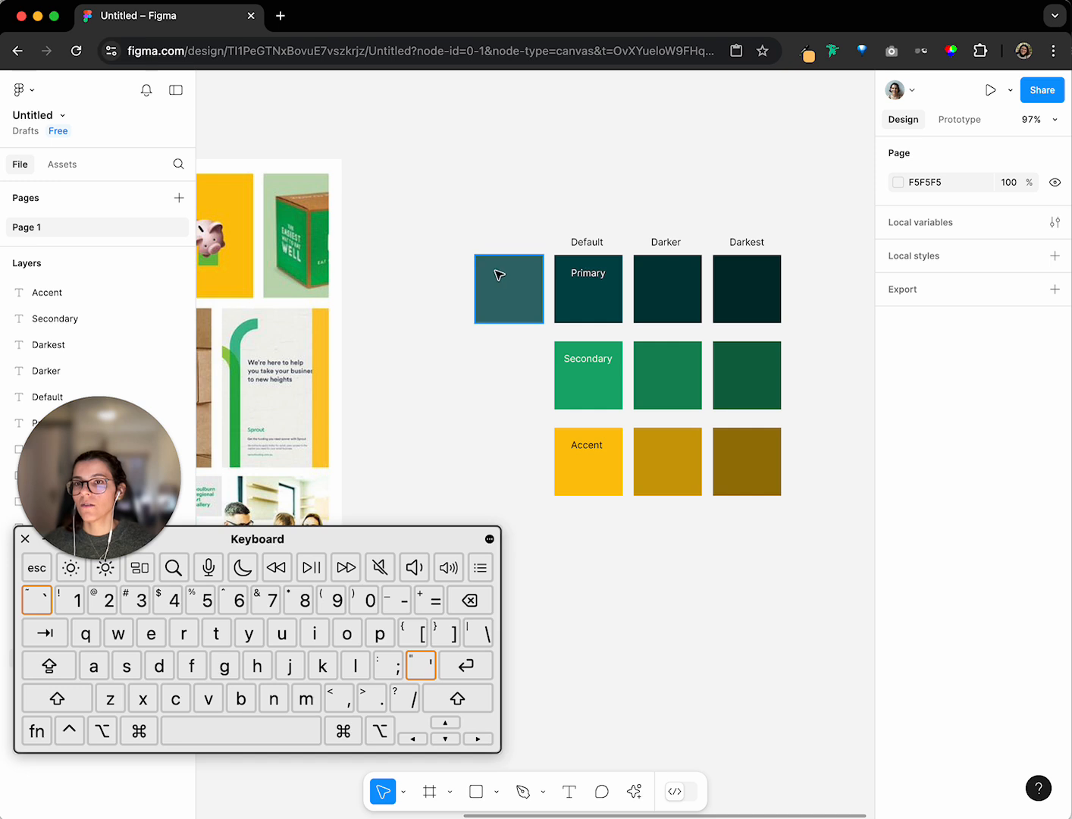
Duplicate the lightened teal square to X 302 in the same row and set the copy's FFFFFF fill to 40% opacity
left_click(510, 310)
left_click_drag(516, 303, 437, 300)
left_click(987, 485)
type("40")
key("Return")
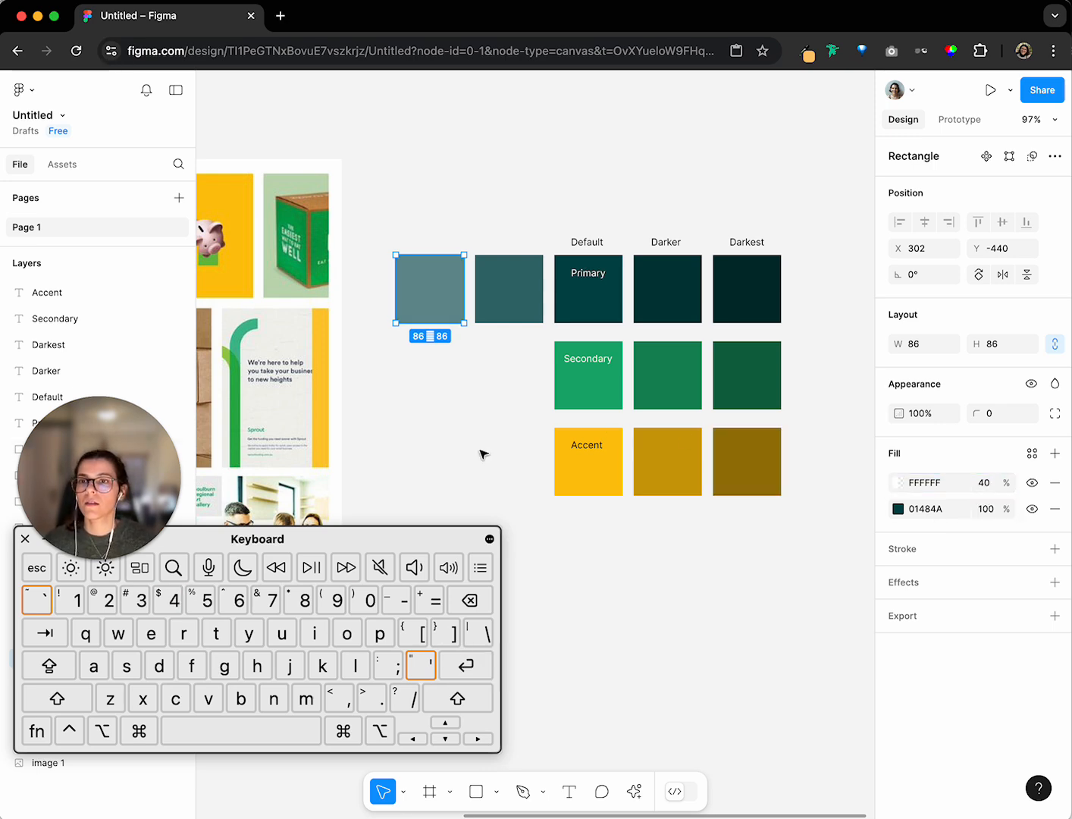
Move the moodboard image away from the swatches to X -599, Y -561 to make room for the lighter squares
scroll(482, 454, "left", 5)
scroll(461, 341, "left", 2)
scroll(461, 341, "down", 2)
left_click_drag(457, 339, 378, 340)
scroll(402, 345, "right", 6)
scroll(403, 345, "up", 4)
scroll(495, 405, "left", 4)
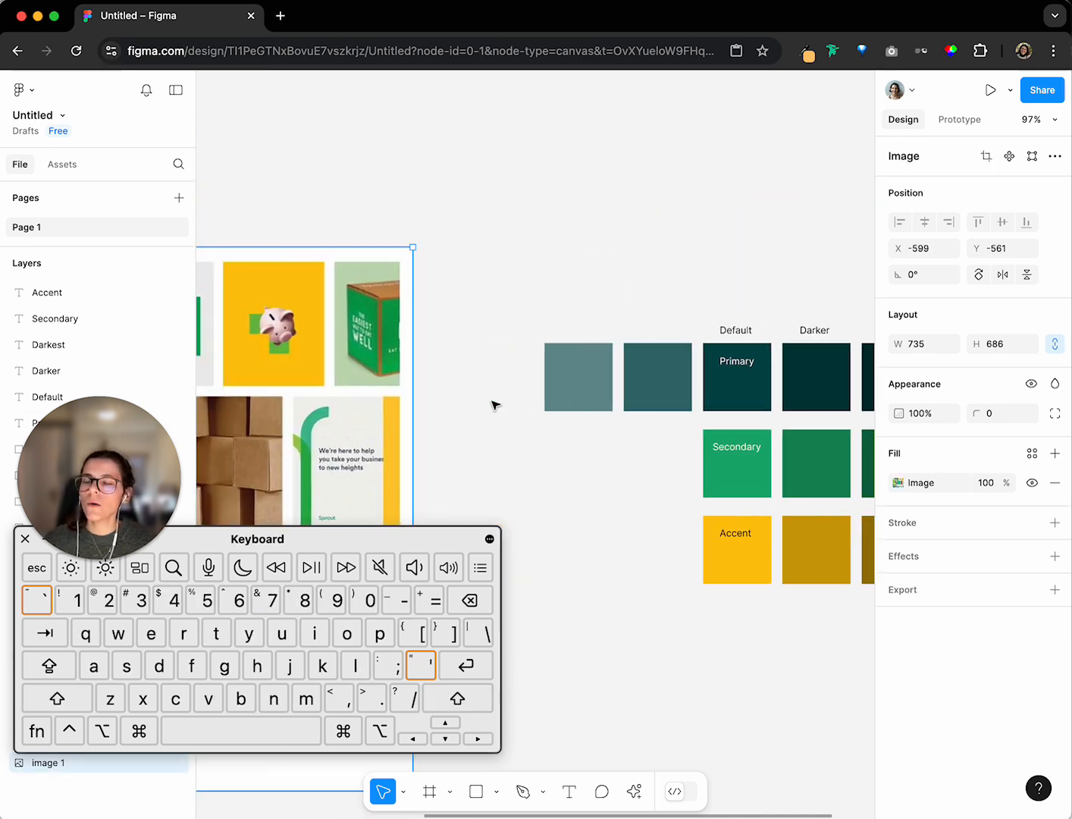
scroll(610, 400, "right", 2)
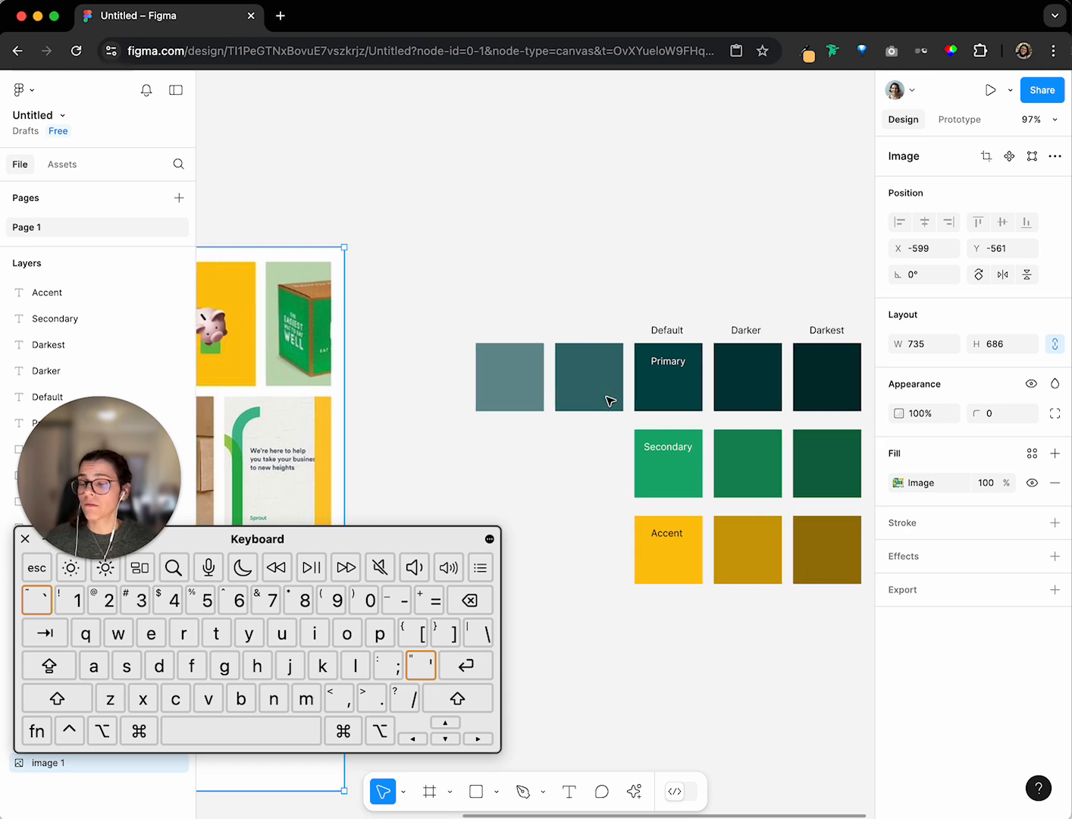
Duplicate the lightest teal square to X 202 in the primary row and set the copy's FFFFFF fill to 60% opacity
scroll(364, 434, "left", 6)
scroll(365, 433, "down", 2)
scroll(517, 433, "right", 5)
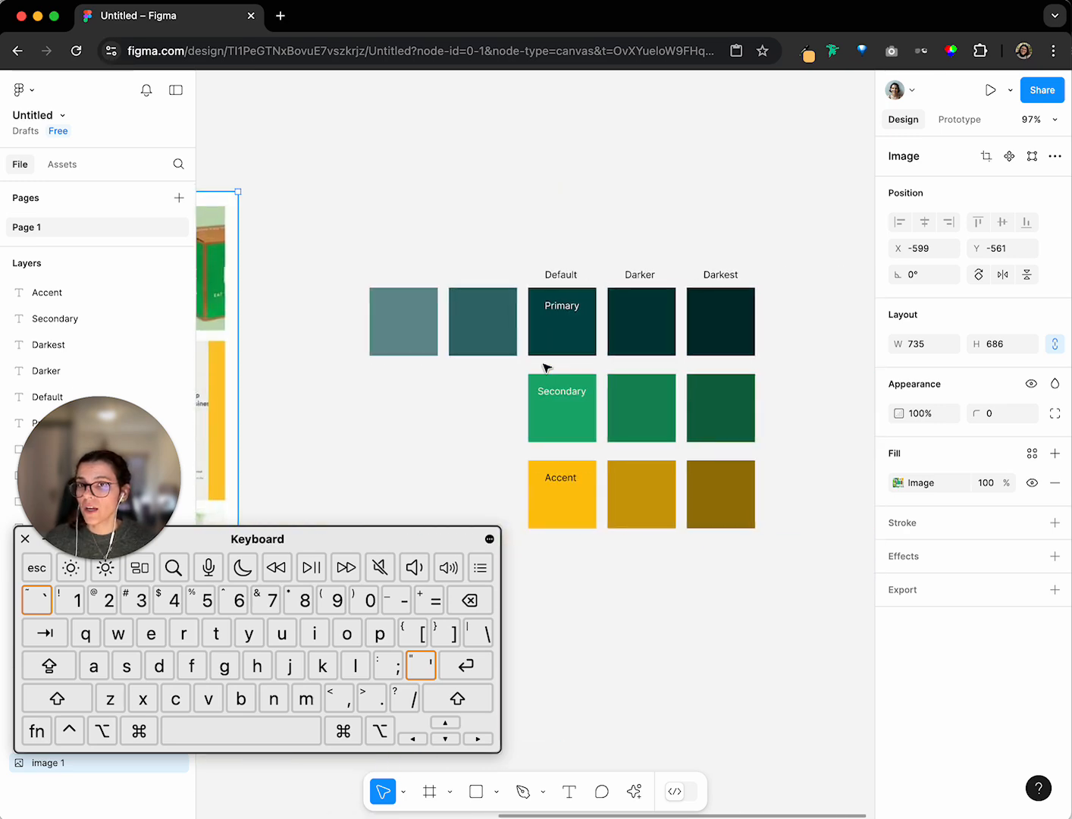
scroll(543, 326, "left", 4)
scroll(534, 328, "down", 2)
scroll(537, 332, "down", 1)
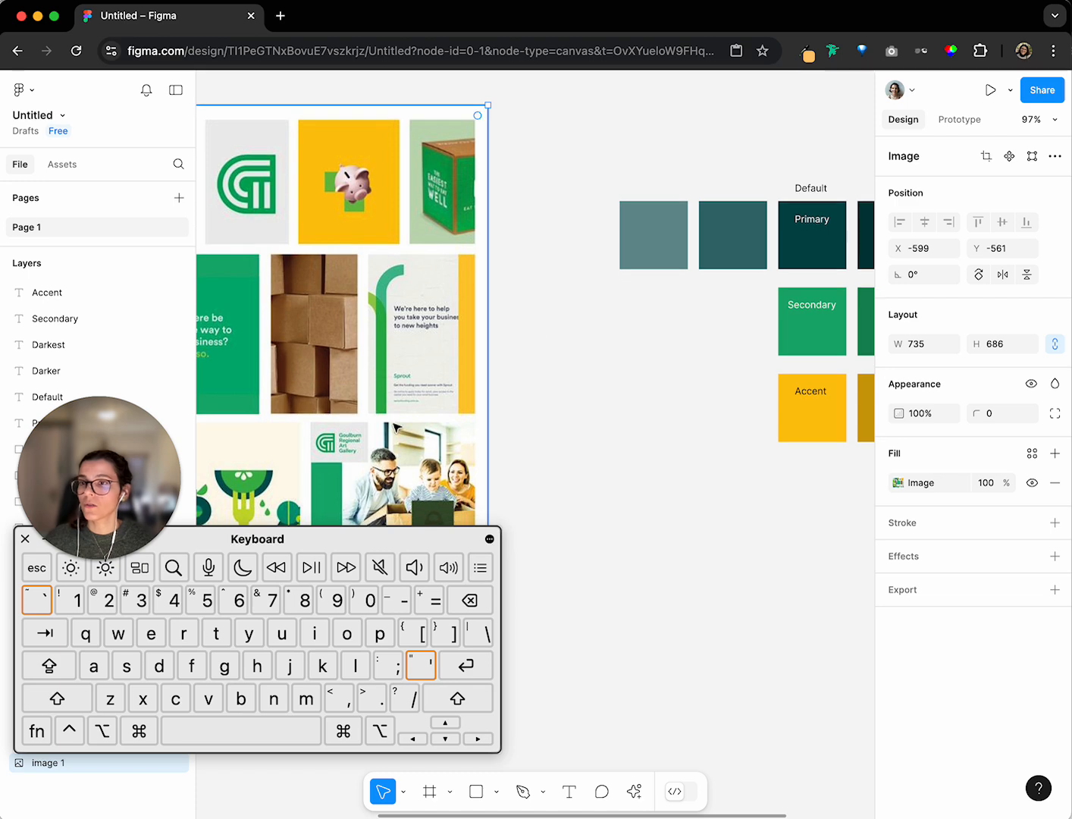
scroll(429, 337, "right", 5)
scroll(430, 337, "up", 3)
left_click_drag(437, 348, 372, 354)
left_click(988, 483)
type("60")
key("Return")
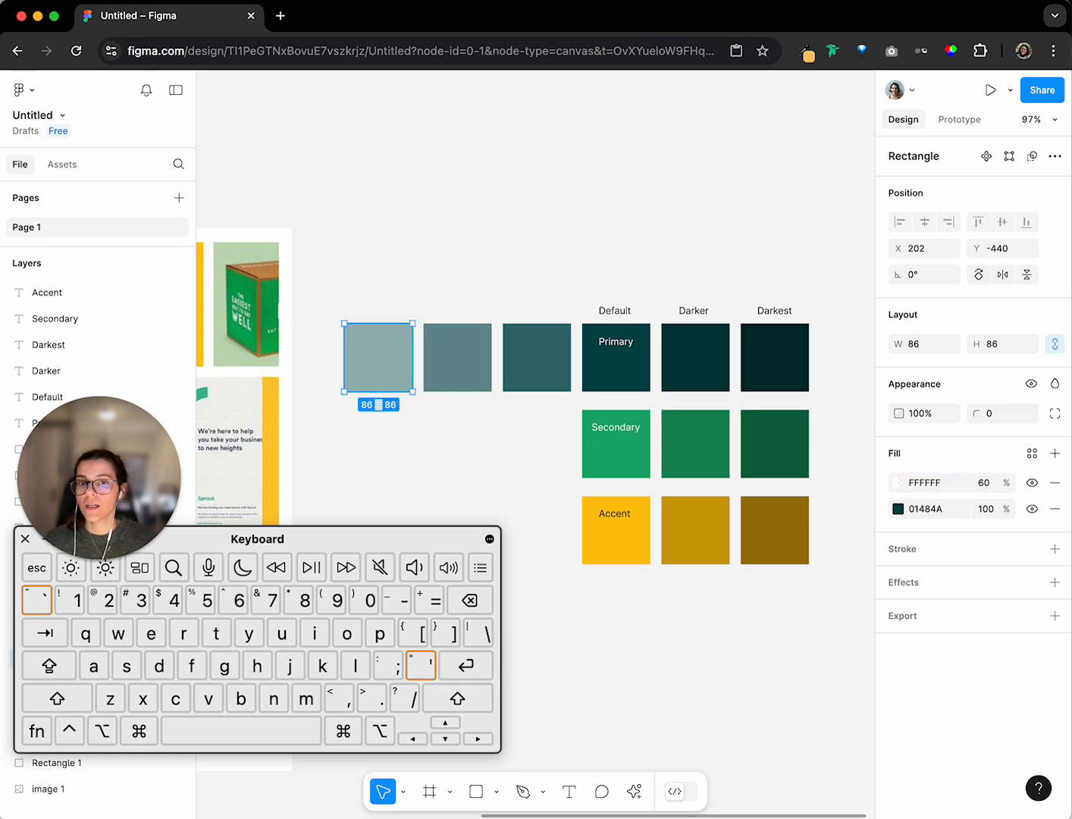
Set the X 202 teal square's FFFFFF fill to 80% opacity
left_click(988, 483)
type("80")
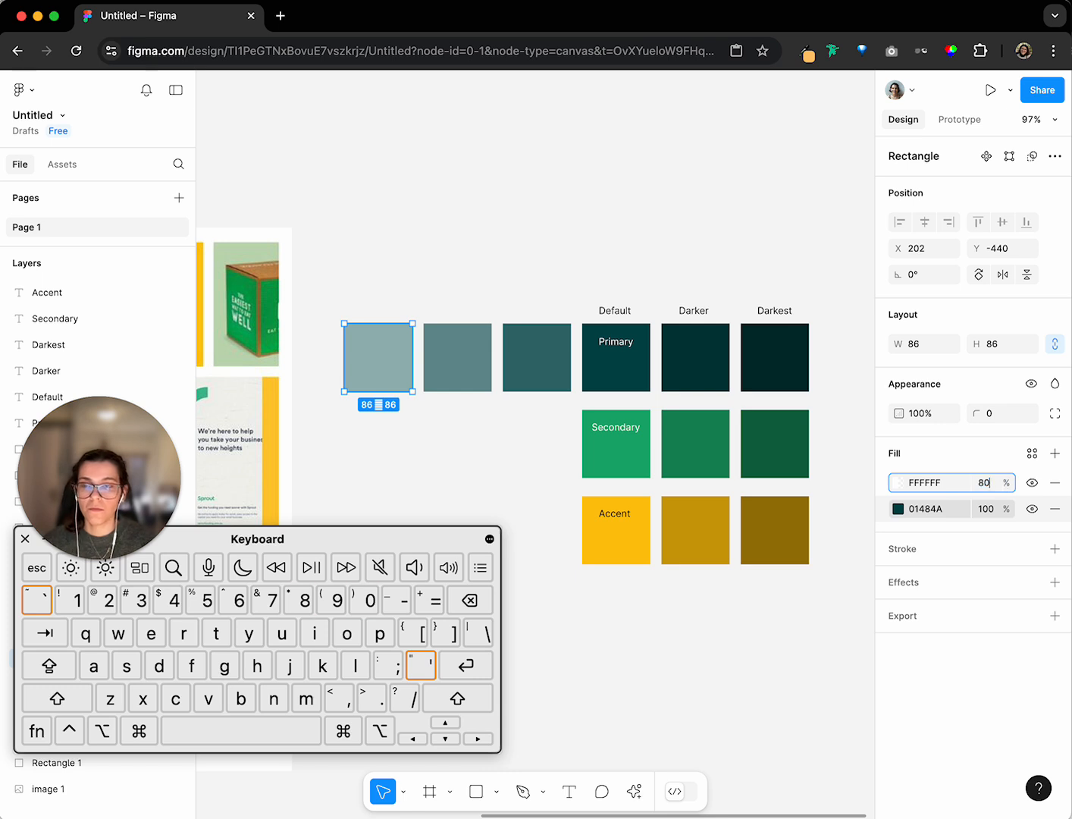
key("Return")
left_click(433, 499)
Duplicate the Darker label to above the X 402 teal square and change the copy's text to Lighter
scroll(433, 500, "left", 3)
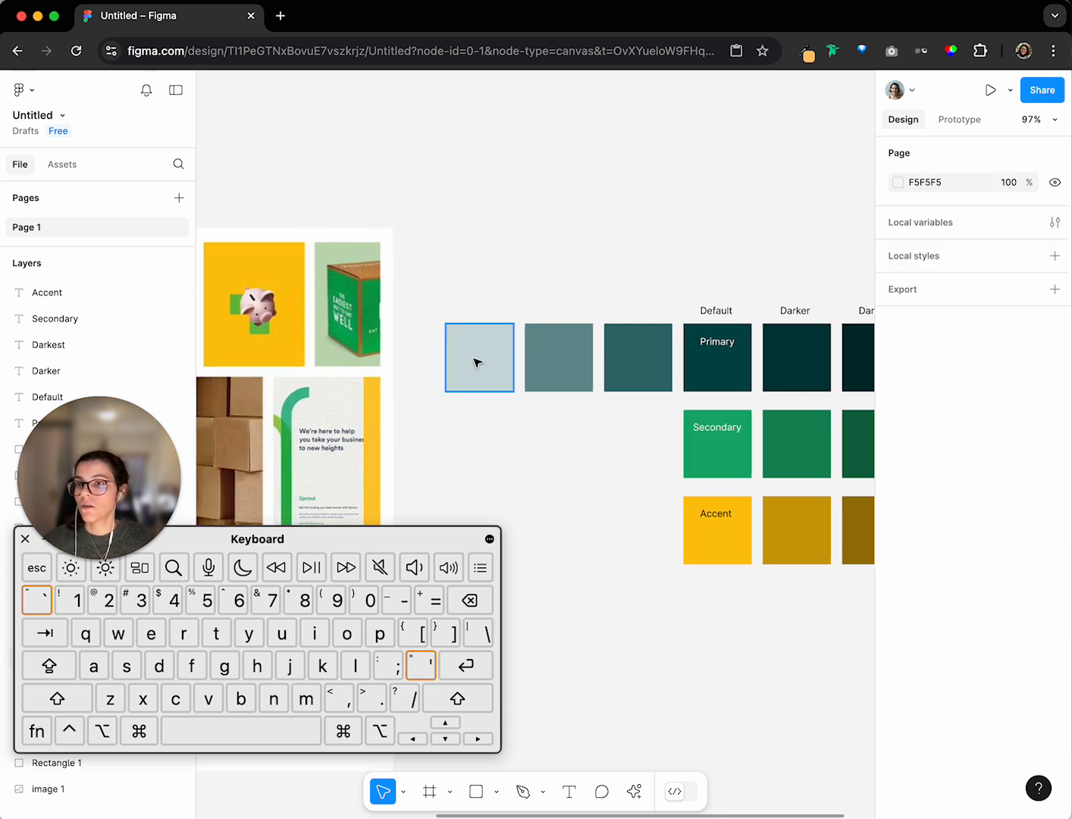
scroll(416, 362, "left", 4)
scroll(412, 359, "down", 4)
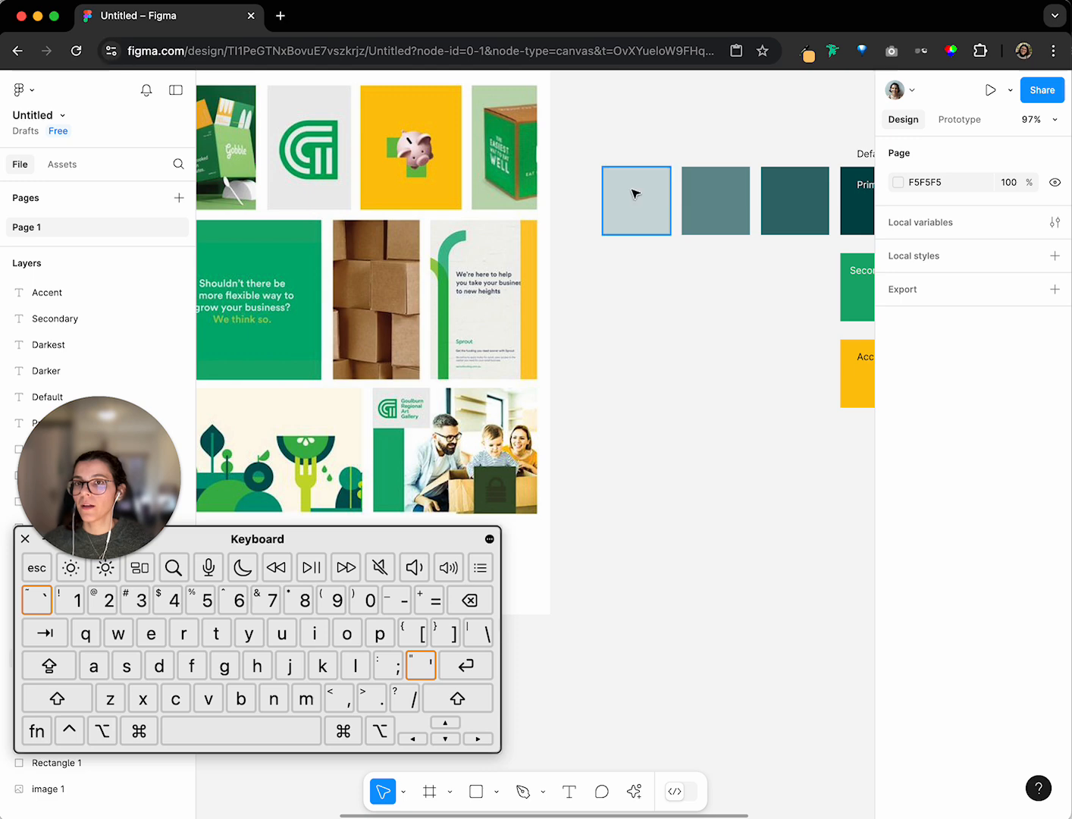
scroll(636, 193, "up", 3)
scroll(629, 204, "right", 5)
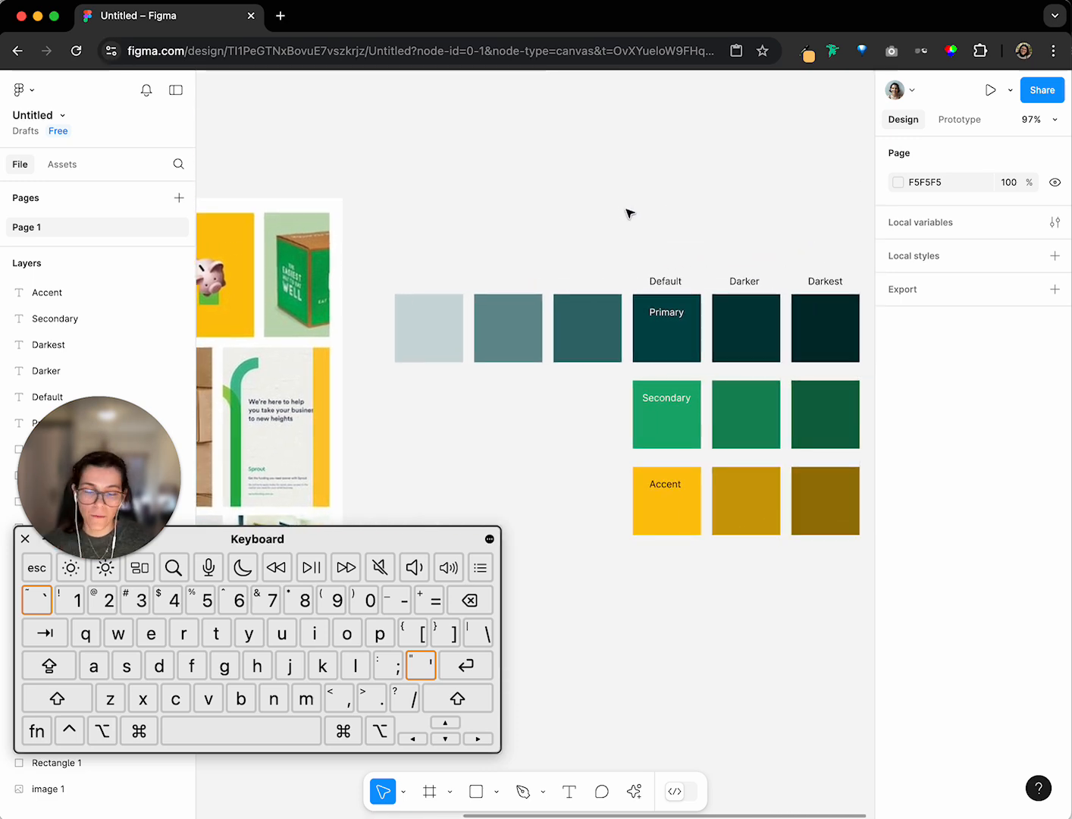
left_click_drag(739, 282, 593, 286, "alt")
double_click(588, 283)
type("Lighter")
key("Escape")
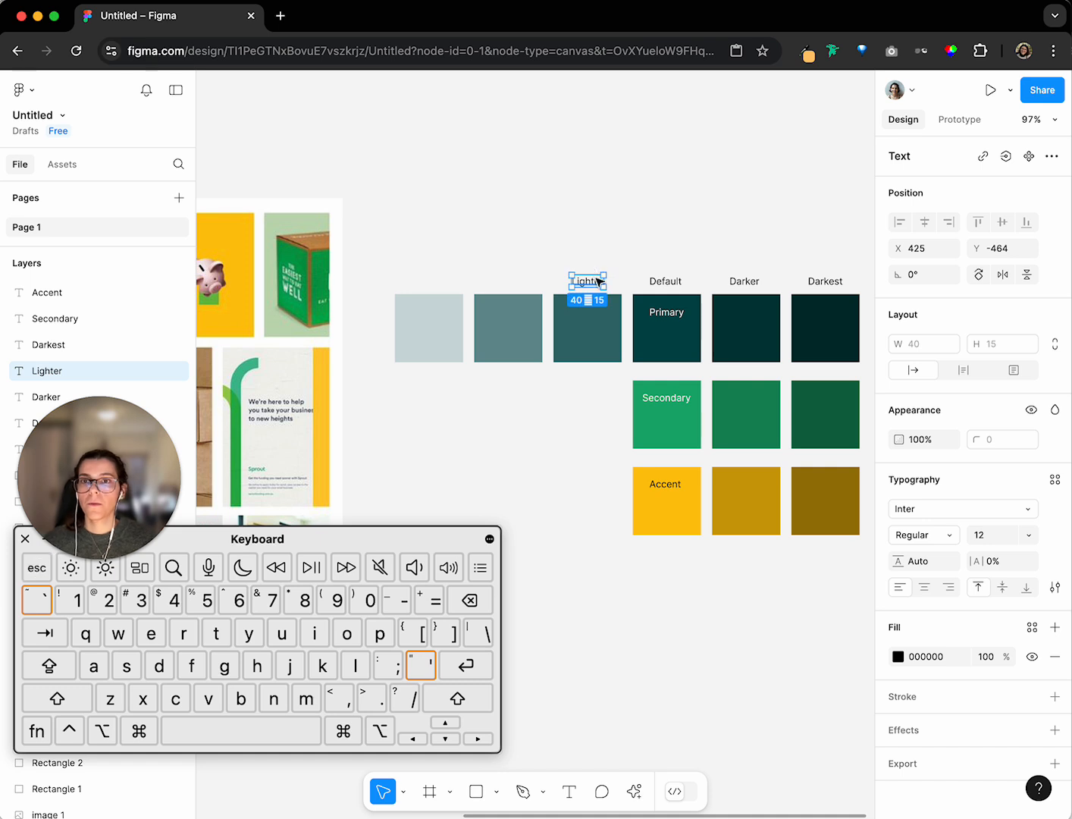
key("Escape")
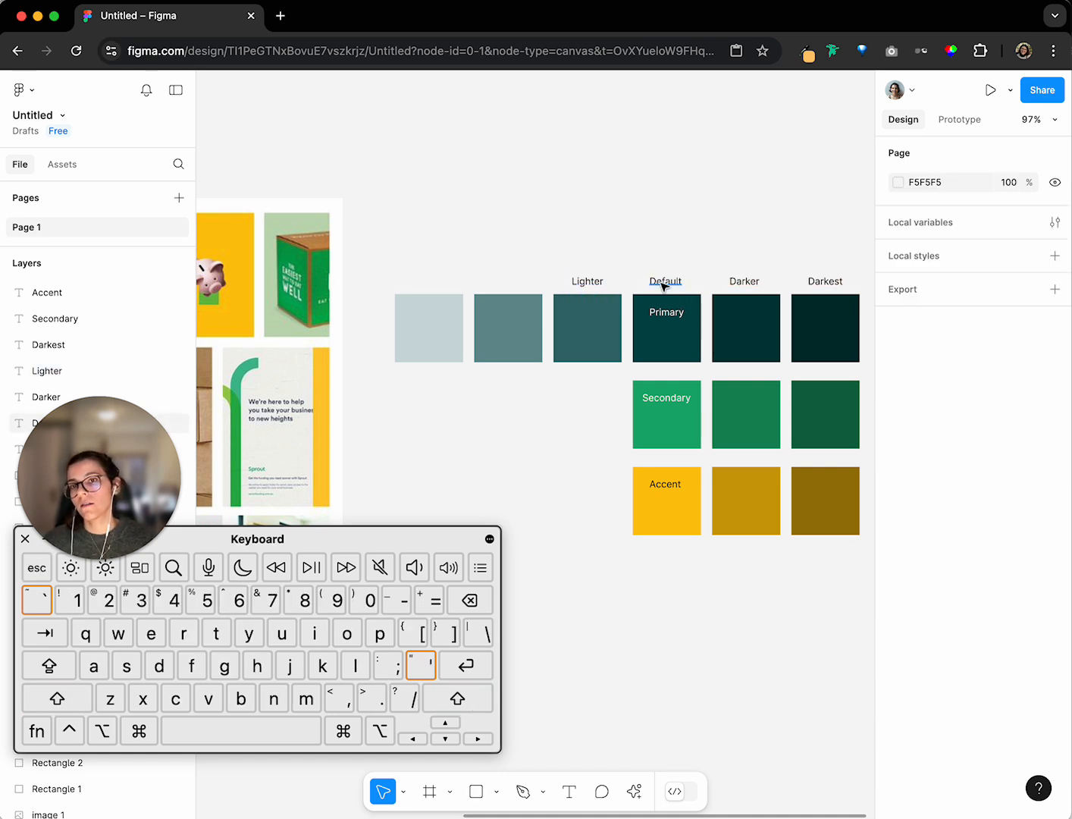
Duplicate the Lighter label to above the X 302 teal square, change its text to Lightest and place it at X 322
left_click_drag(598, 282, 518, 282, "alt+shift")
double_click(518, 281)
type("Lightest")
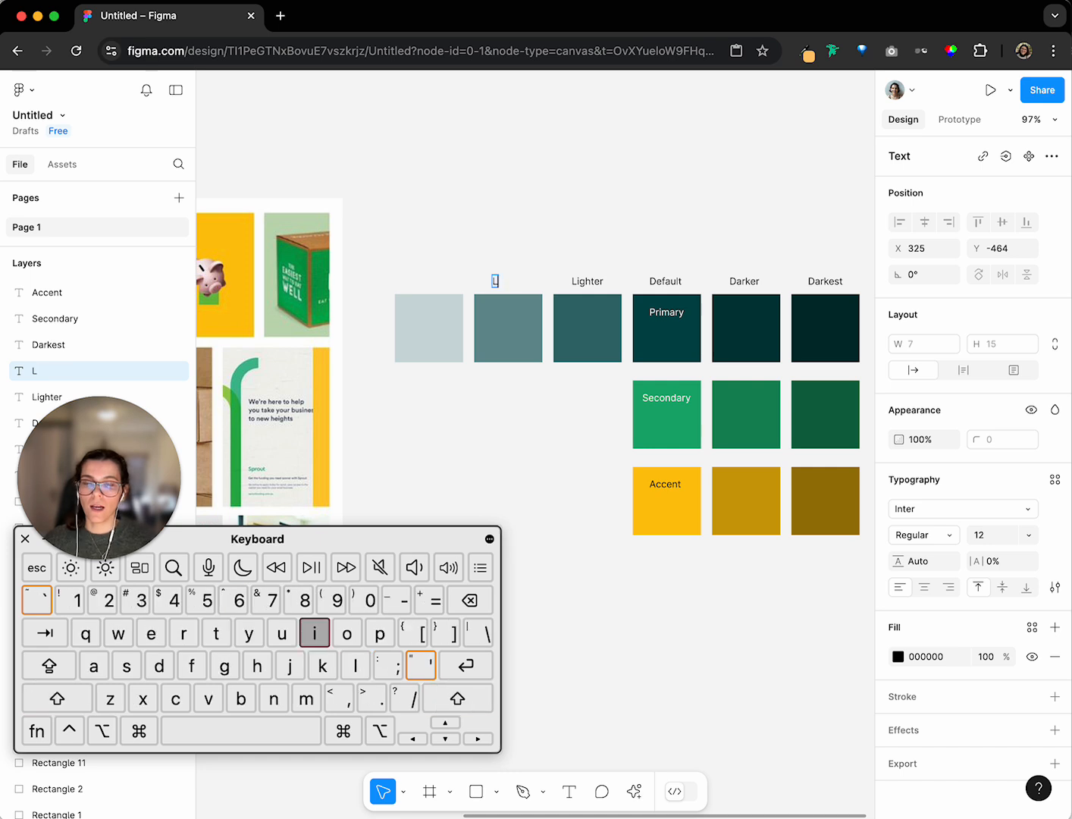
key("Escape")
left_click_drag(515, 278, 518, 283)
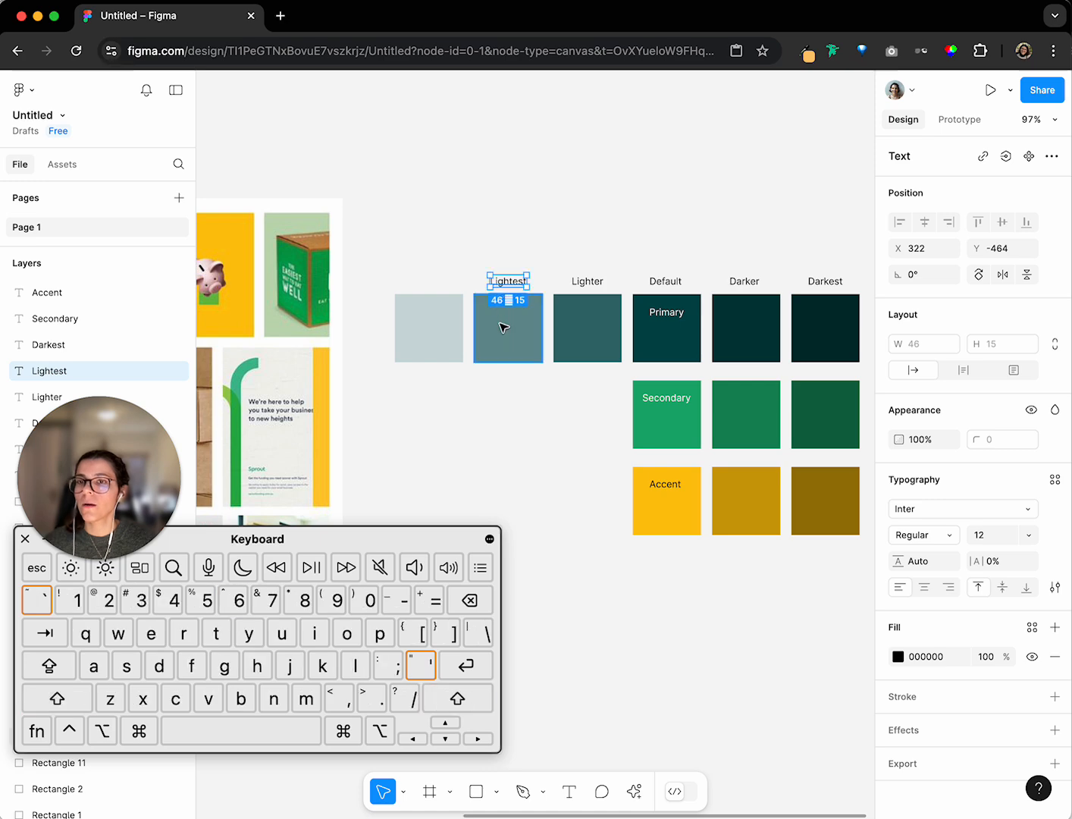
Sample the X 202 square's colour into the X 302 square's overlay fill and delete the X 202 square
left_click(502, 330)
key("i")
left_click(409, 316)
left_click(431, 263)
left_click(444, 334)
key("Delete")
Replace the Lightest teal square's sampled CCDADB fill with an FFFFFF overlay fill at 80% opacity
left_click(505, 338)
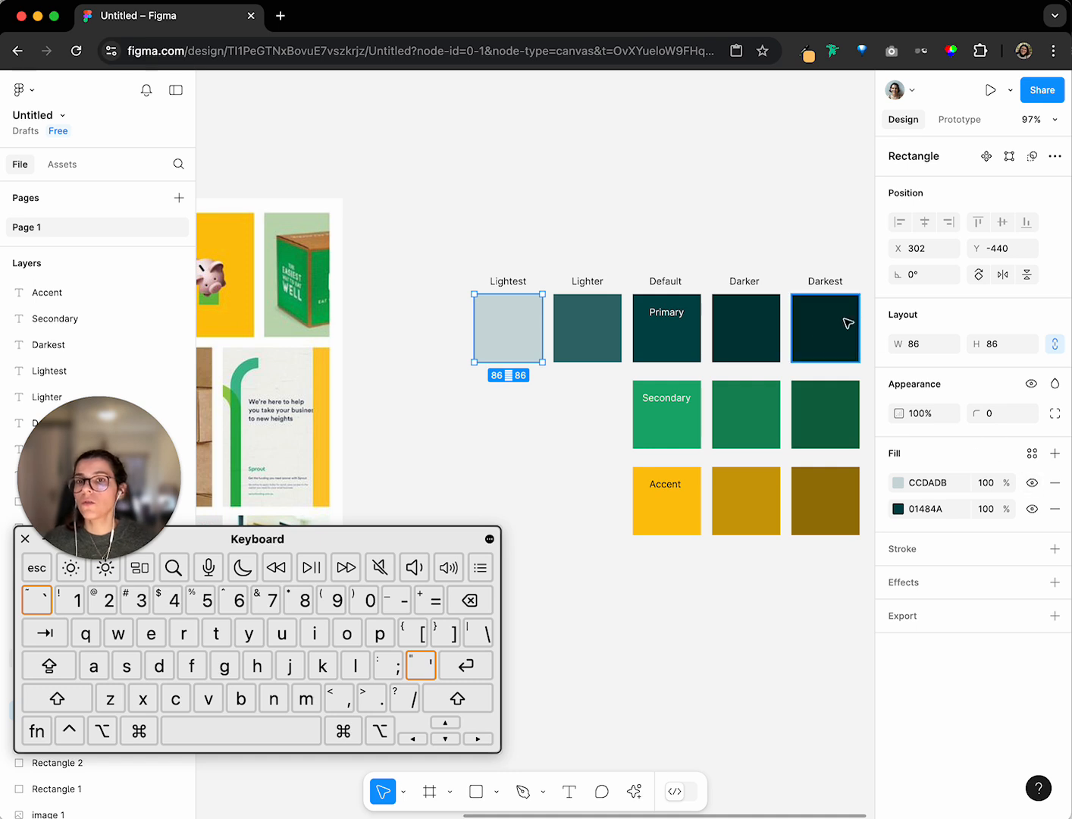
left_click(774, 346)
left_click(831, 328)
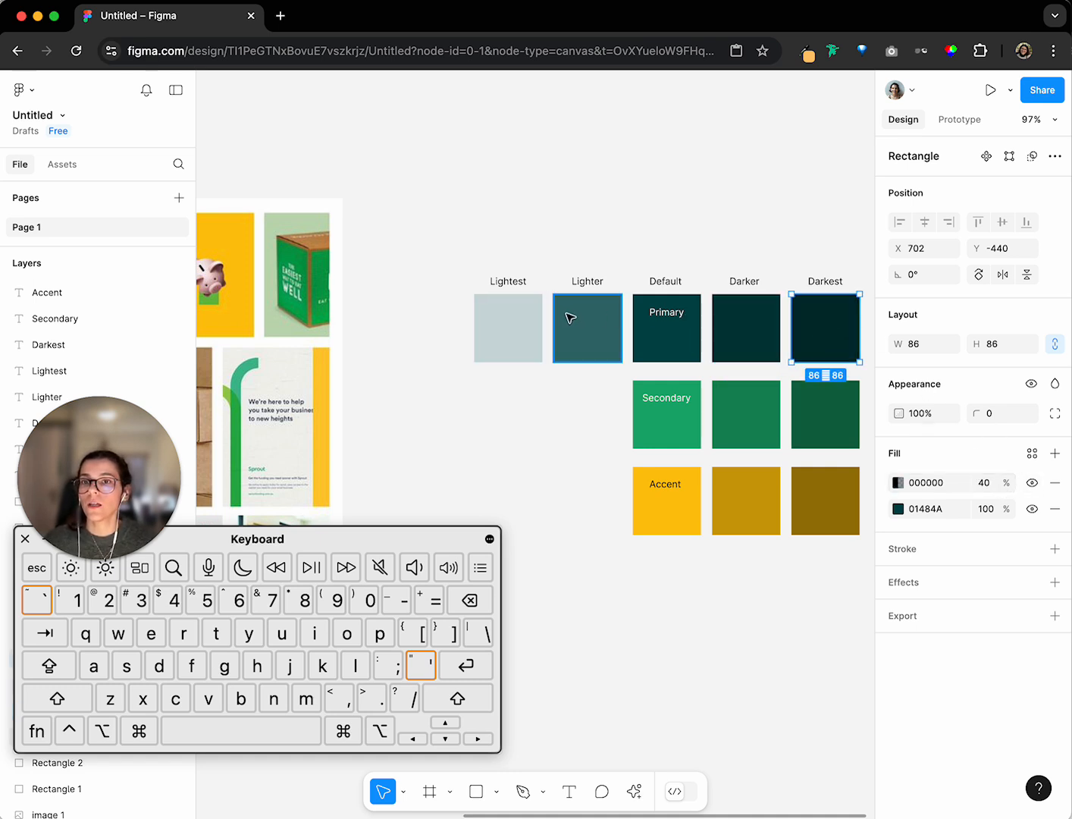
left_click(533, 323)
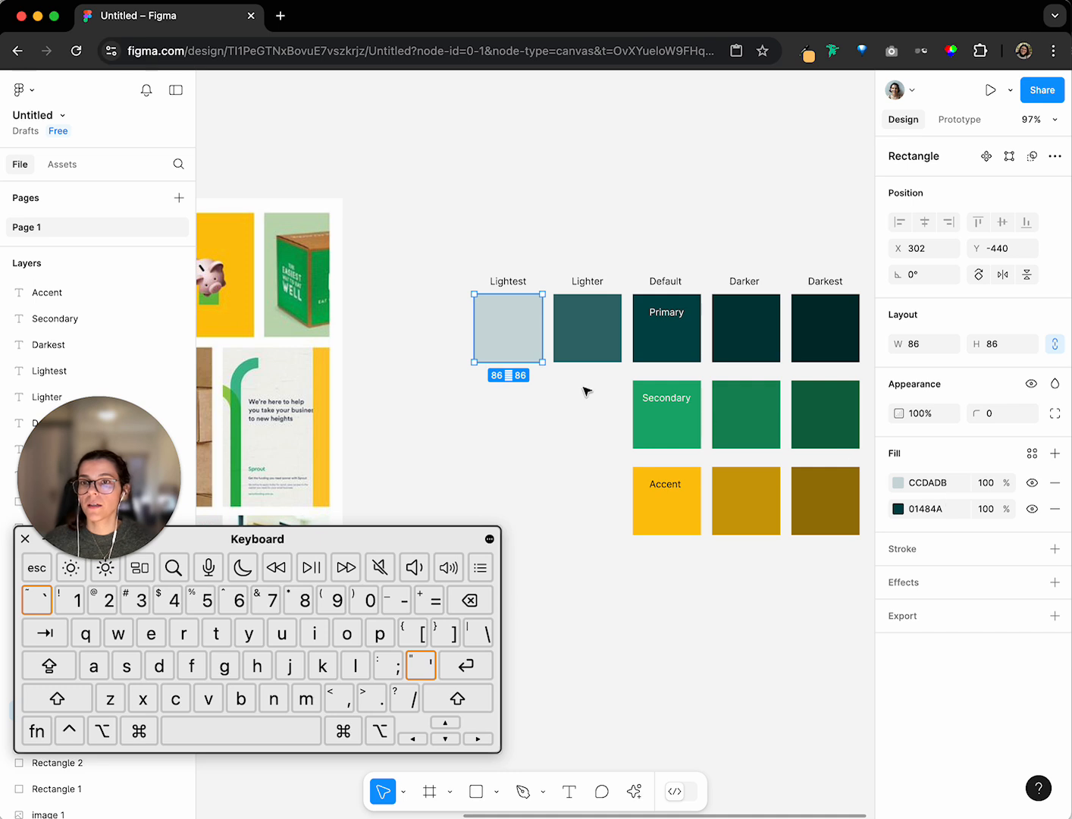
left_click(1056, 484)
left_click(1055, 453)
left_click(898, 484)
type("ffffff")
key("Return")
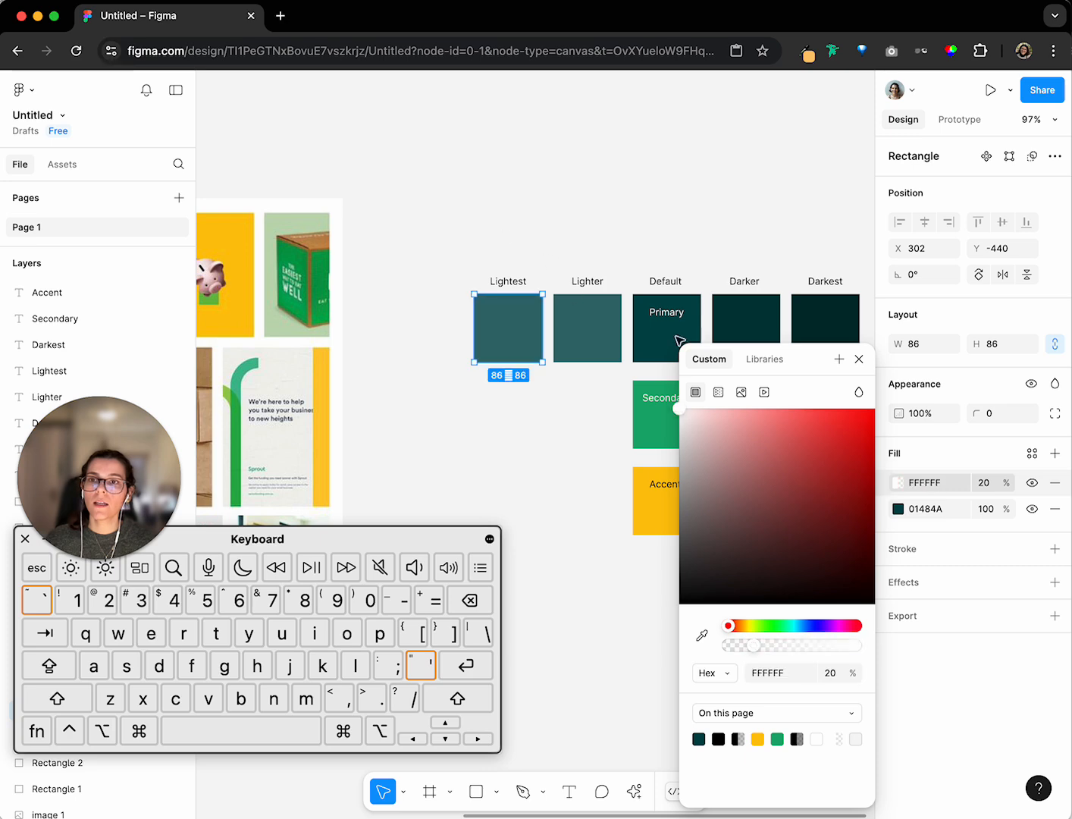
left_click(985, 482)
type("80")
key("Return")
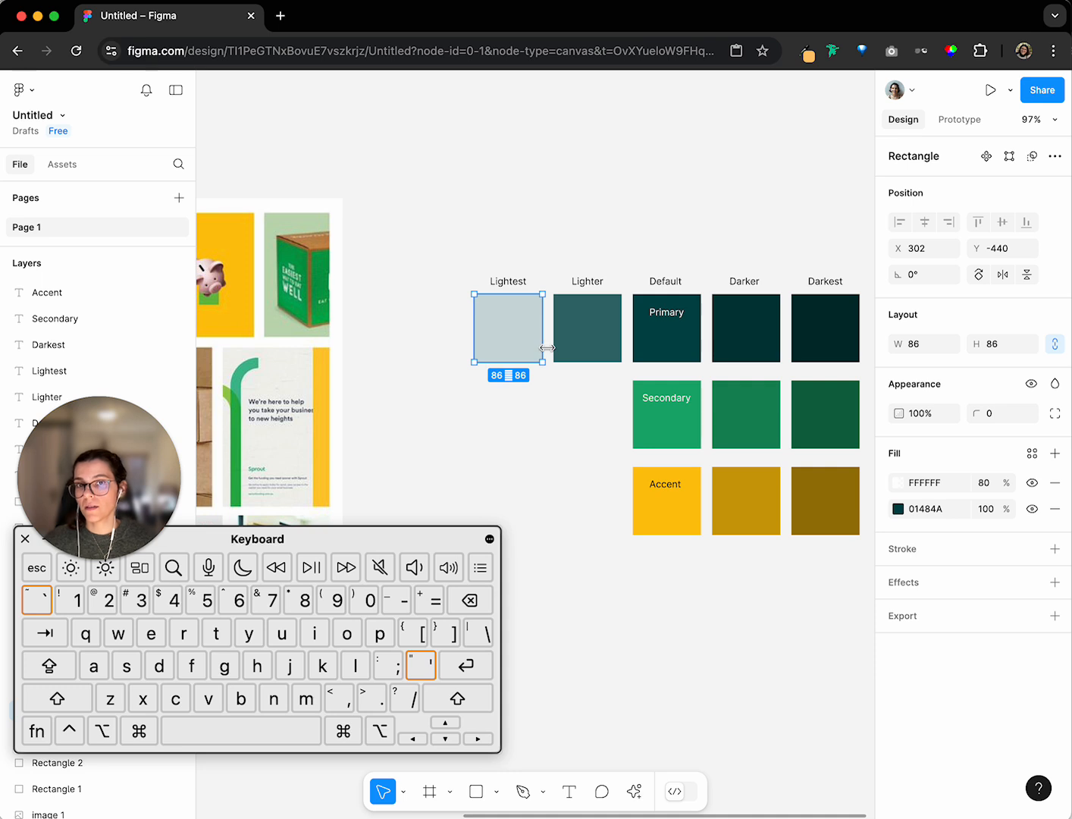
Set the Lighter teal square's FFFFFF fill to 50% opacity
left_click(577, 342)
left_click(981, 483)
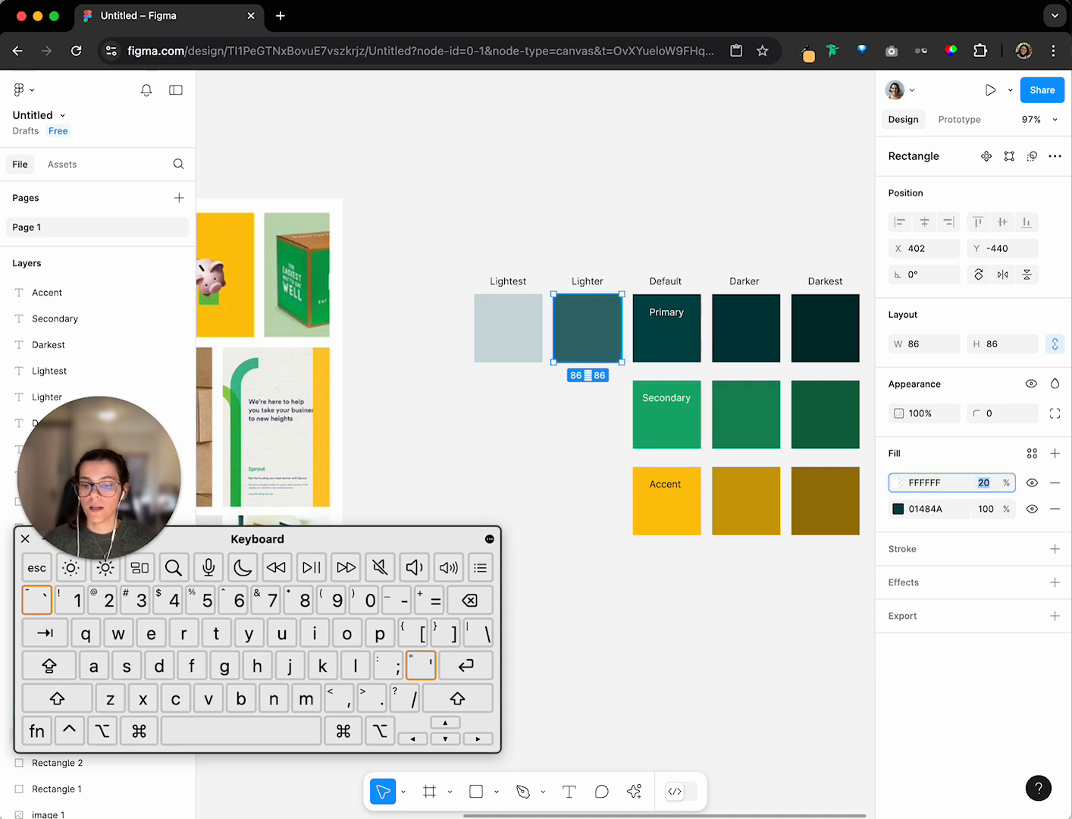
type("50")
key("Return")
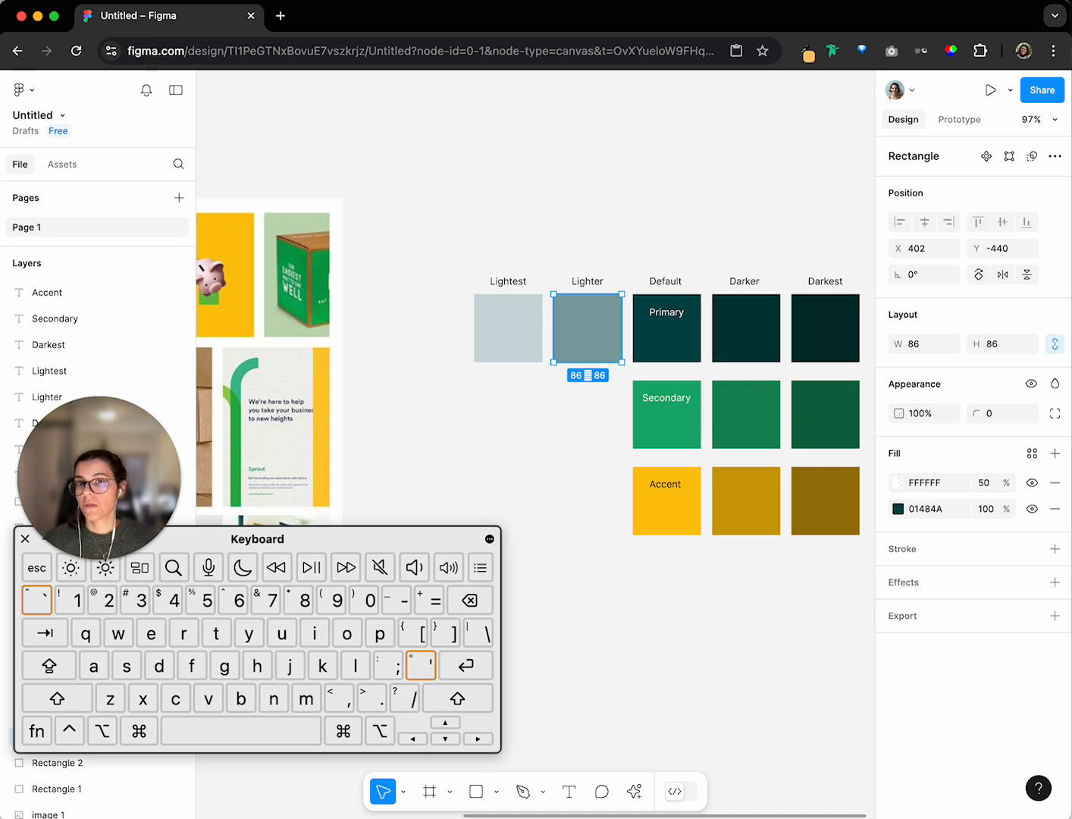
left_click(510, 445)
Check the Darker teal square's overlay fill and set the Lighter teal square's FFFFFF fill to 20% opacity
scroll(510, 444, "right", 5)
scroll(728, 388, "left", 2)
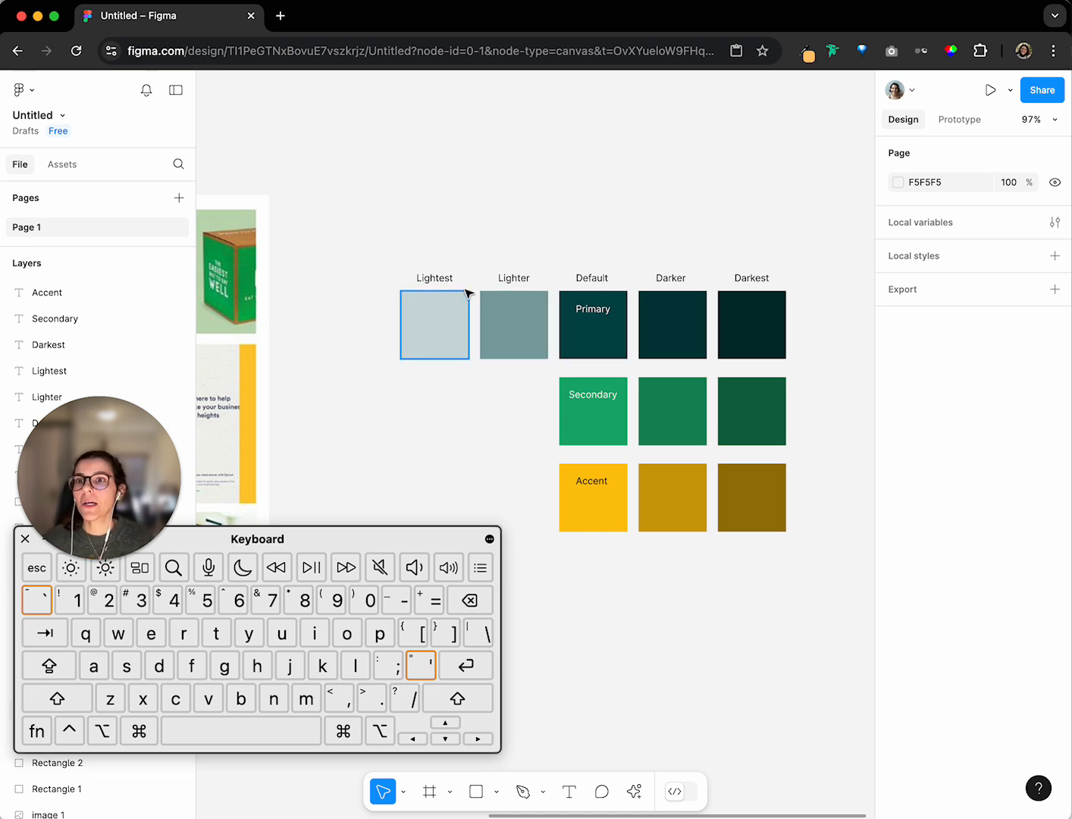
scroll(385, 271, "right", 1)
scroll(389, 267, "left", 2)
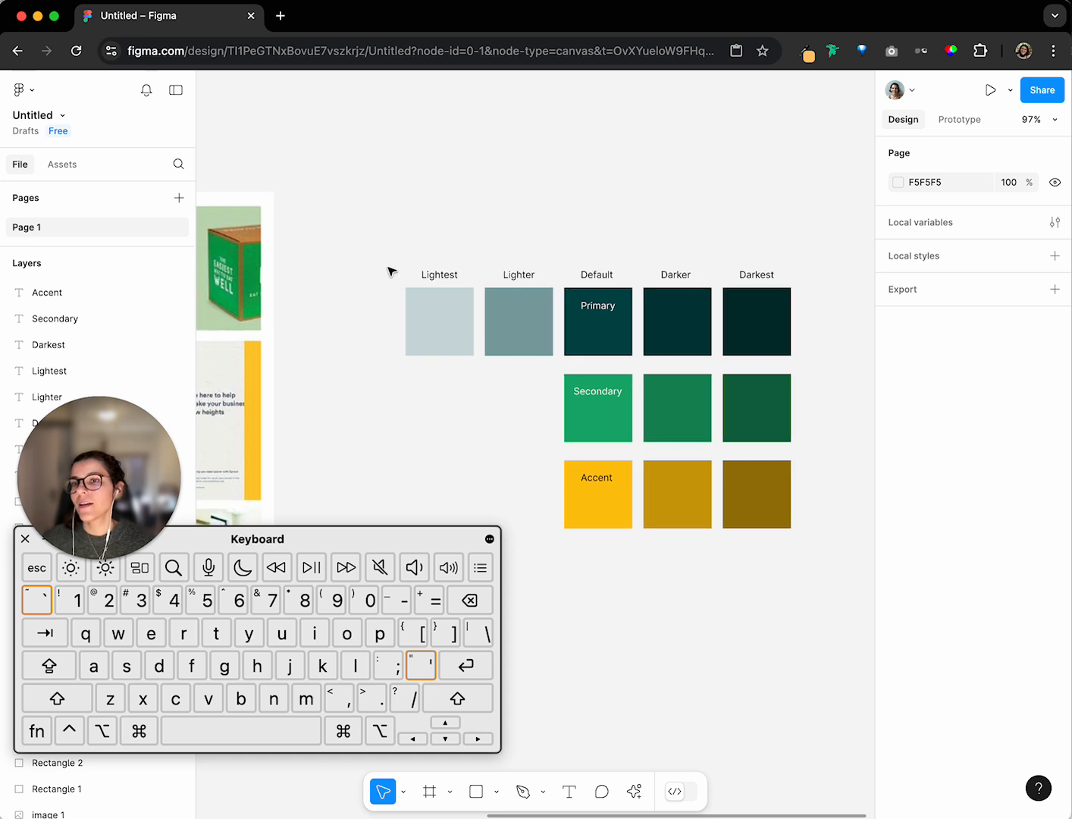
scroll(421, 267, "right", 2)
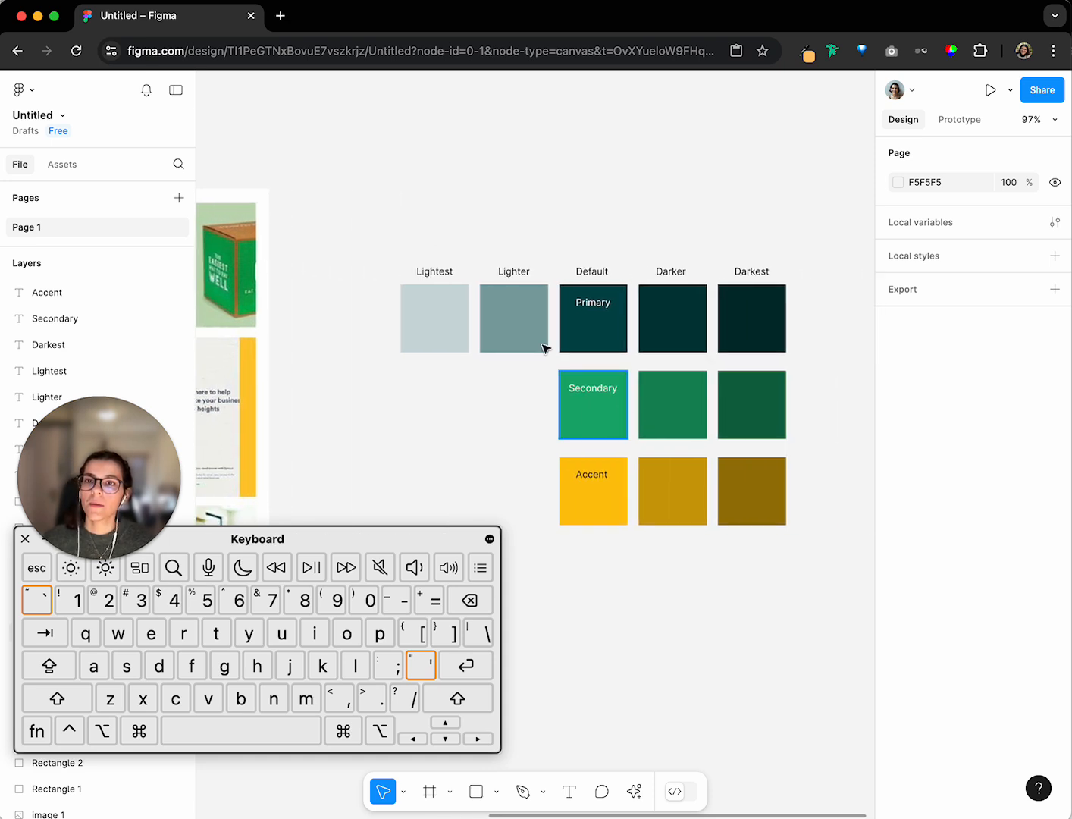
left_click(534, 322)
left_click(696, 318)
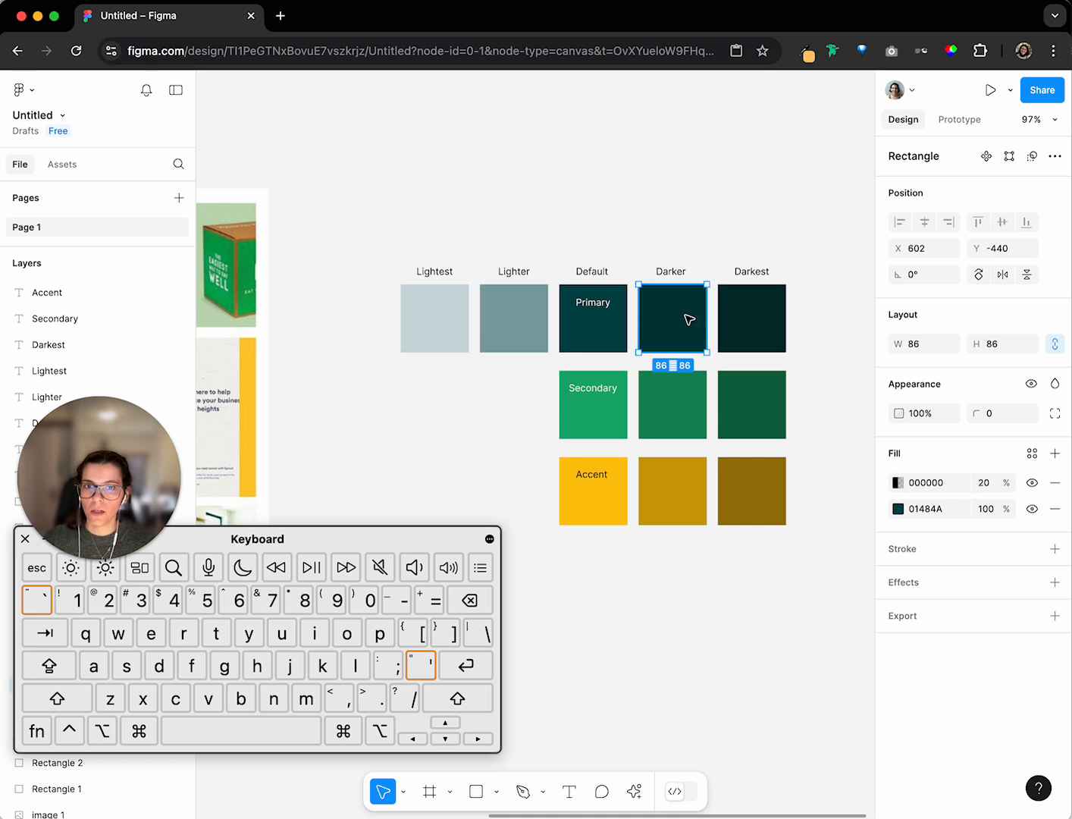
left_click(532, 313)
left_click(994, 489)
type("20")
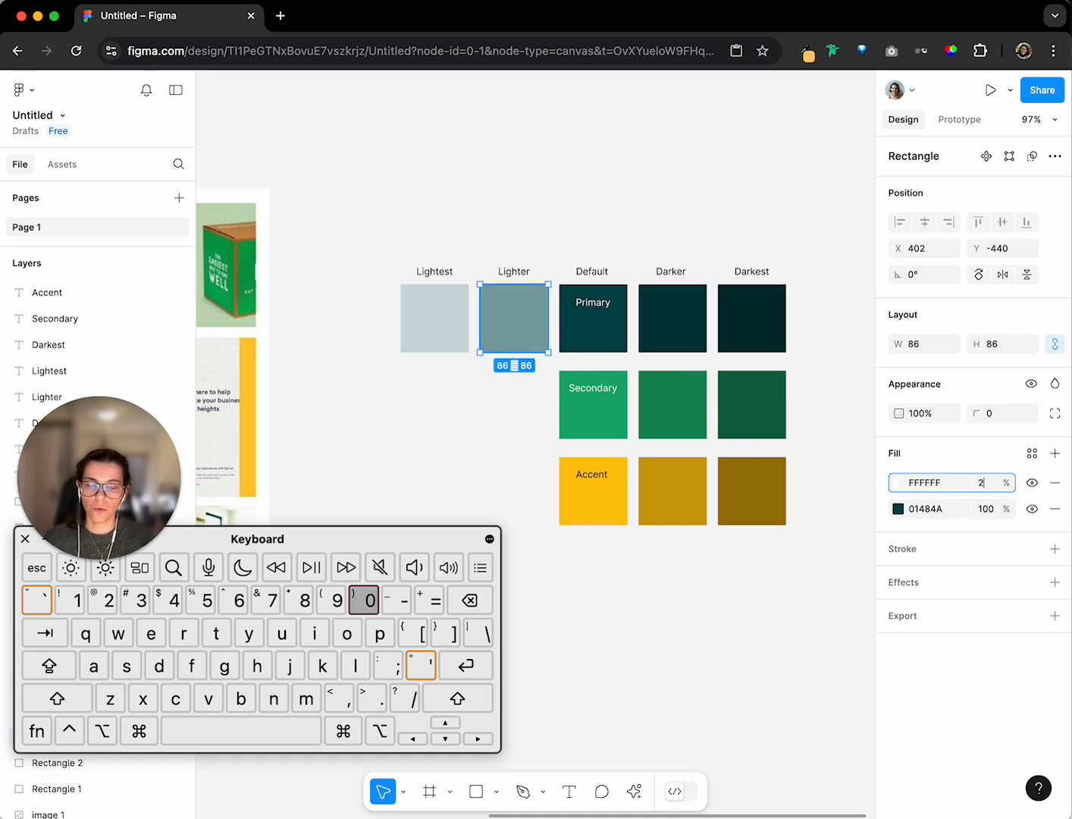
key("Return")
Set the Lightest teal square's FFFFFF fill to 40% opacity
left_click(433, 335)
left_click(981, 483)
key("BackSpace")
type("40")
key("Return")
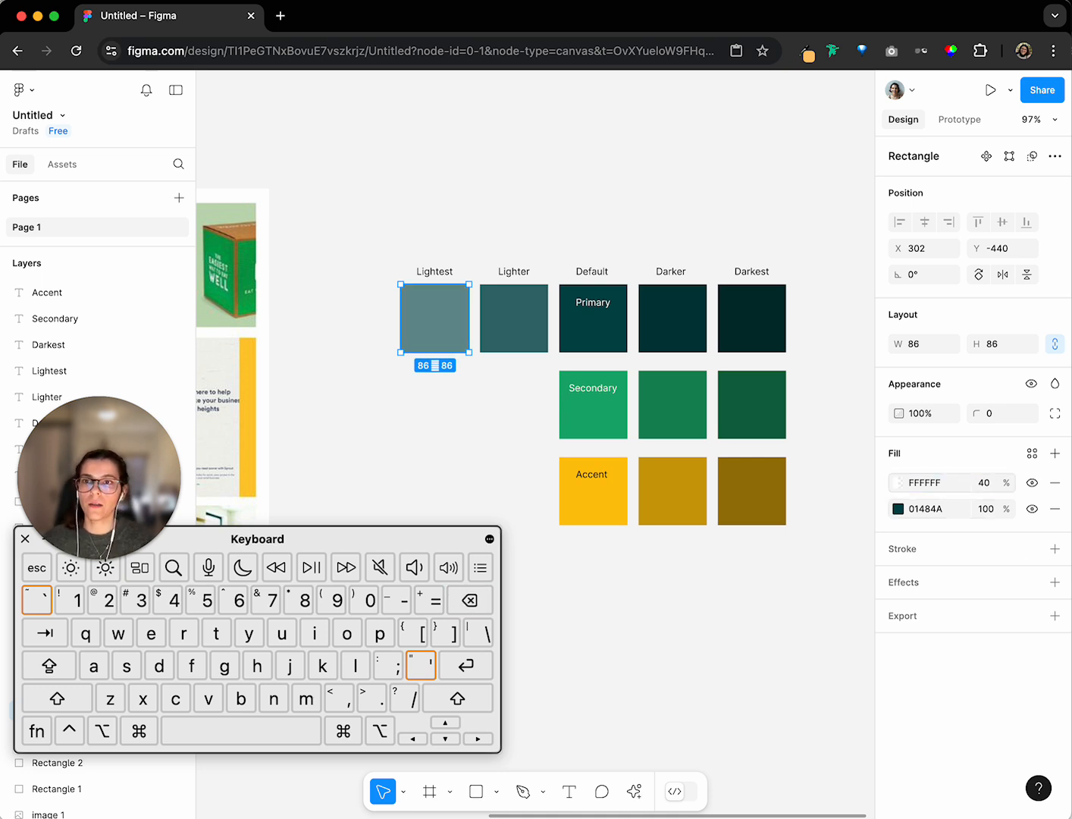
left_click(427, 441)
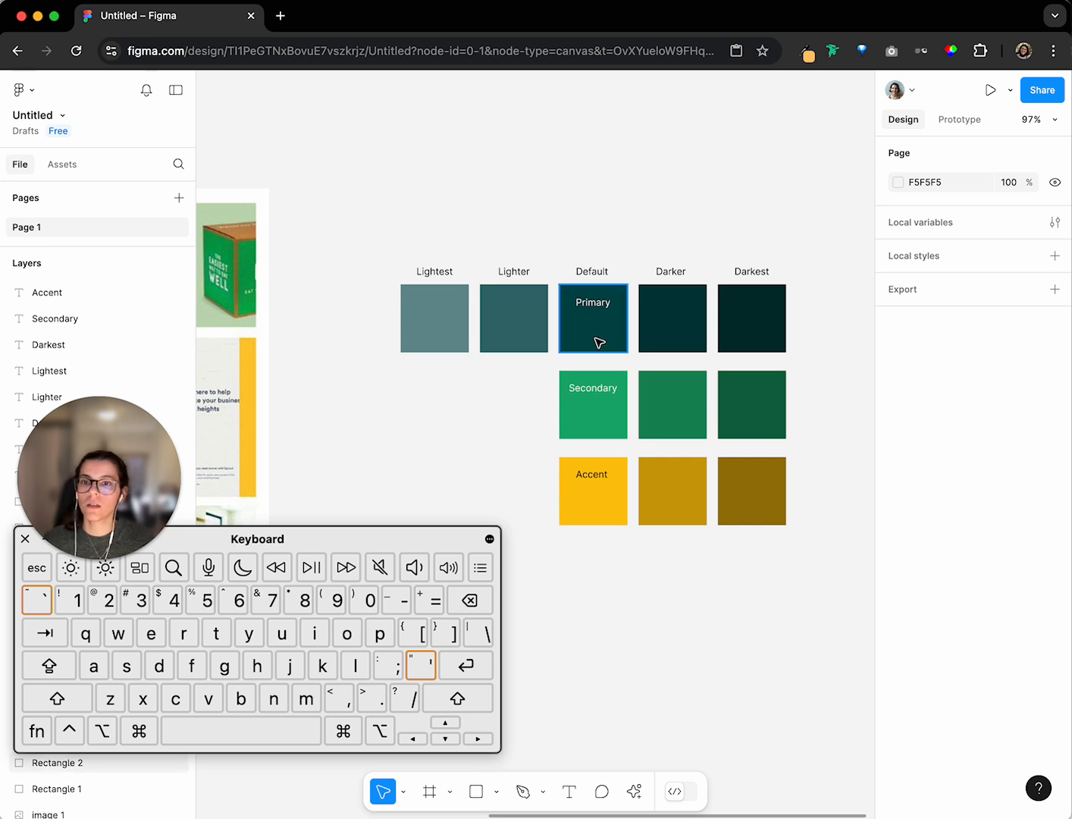
Duplicate the Secondary green square to X 402 in its row and add an FFFFFF overlay fill at 20% opacity
left_click_drag(607, 423, 530, 423)
left_click(1055, 452)
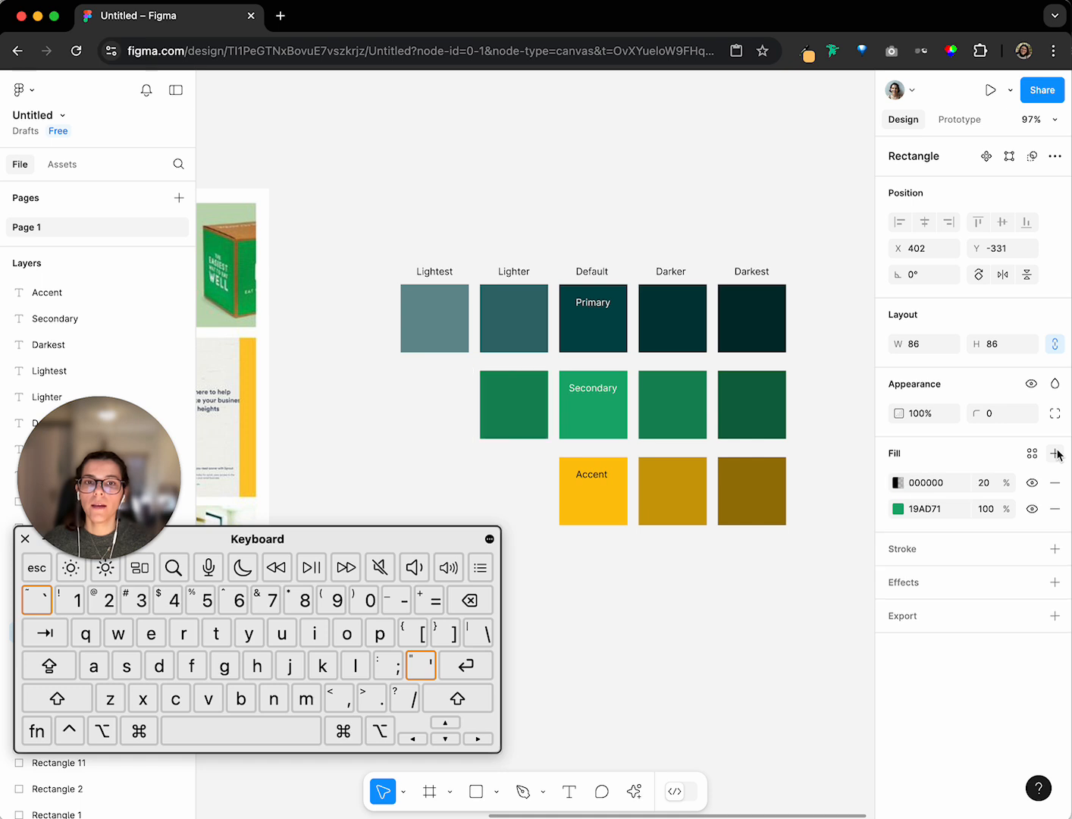
left_click(897, 485)
left_click_drag(762, 460, 459, 169)
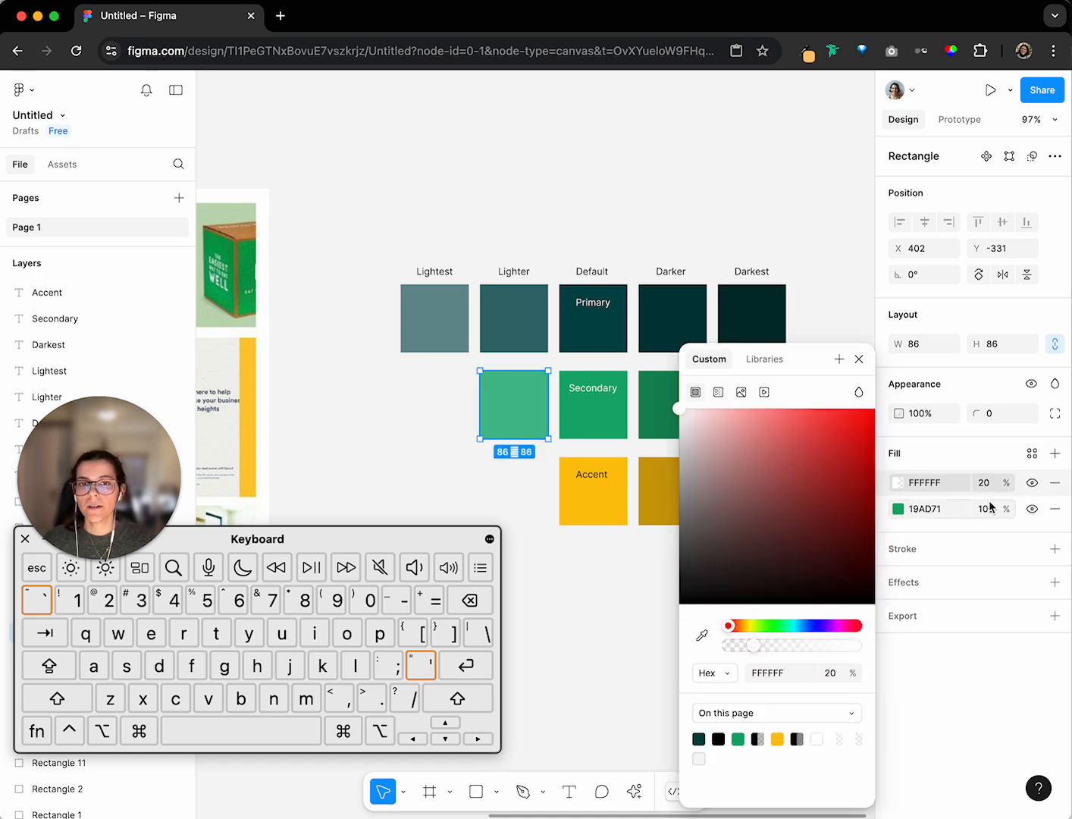
left_click(527, 324)
Duplicate the Lighter green square to X 302 in the same row and set the copy's FFFFFF fill to 40% opacity
left_click(498, 396)
left_click(494, 346)
left_click(492, 394)
left_click(465, 379)
left_click(512, 404)
left_click_drag(512, 403, 437, 390)
left_click(991, 483)
type("40")
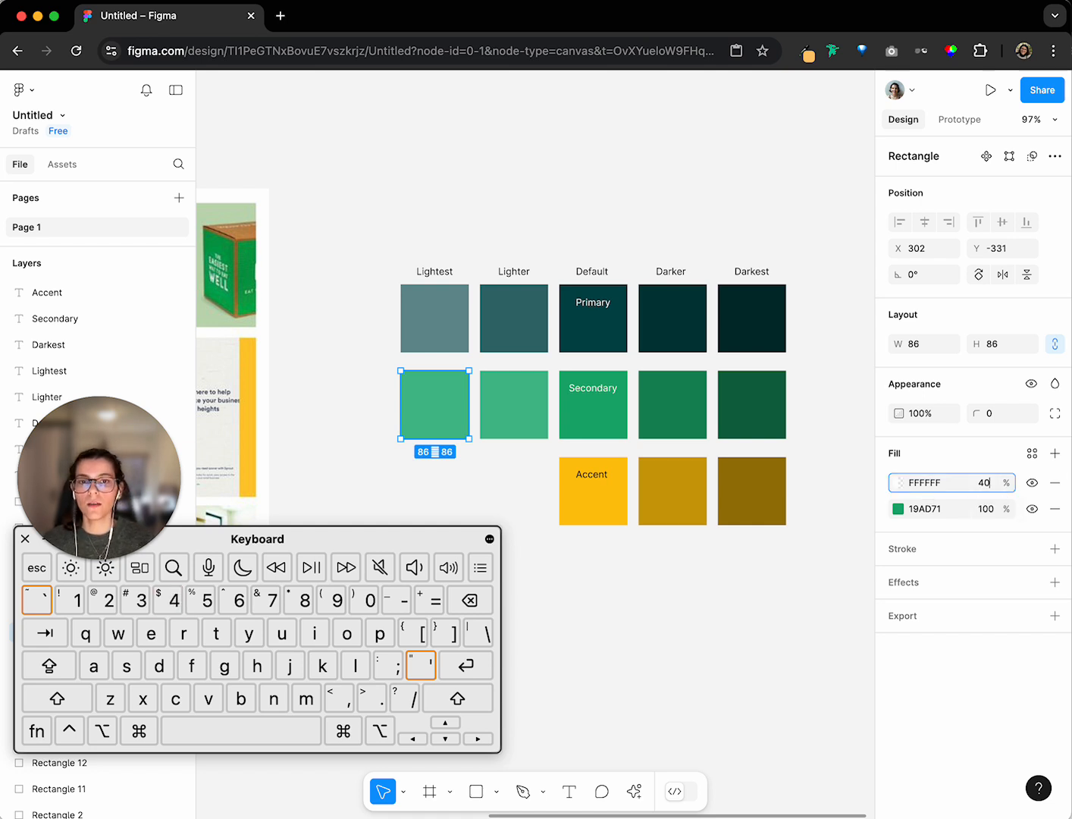
key("Return")
left_click(673, 605)
Duplicate the Accent yellow square to X 402 in its row and add an FFFFFF overlay fill at 20% opacity
scroll(673, 605, "left", 2)
left_click(634, 509)
left_click_drag(634, 510, 588, 512)
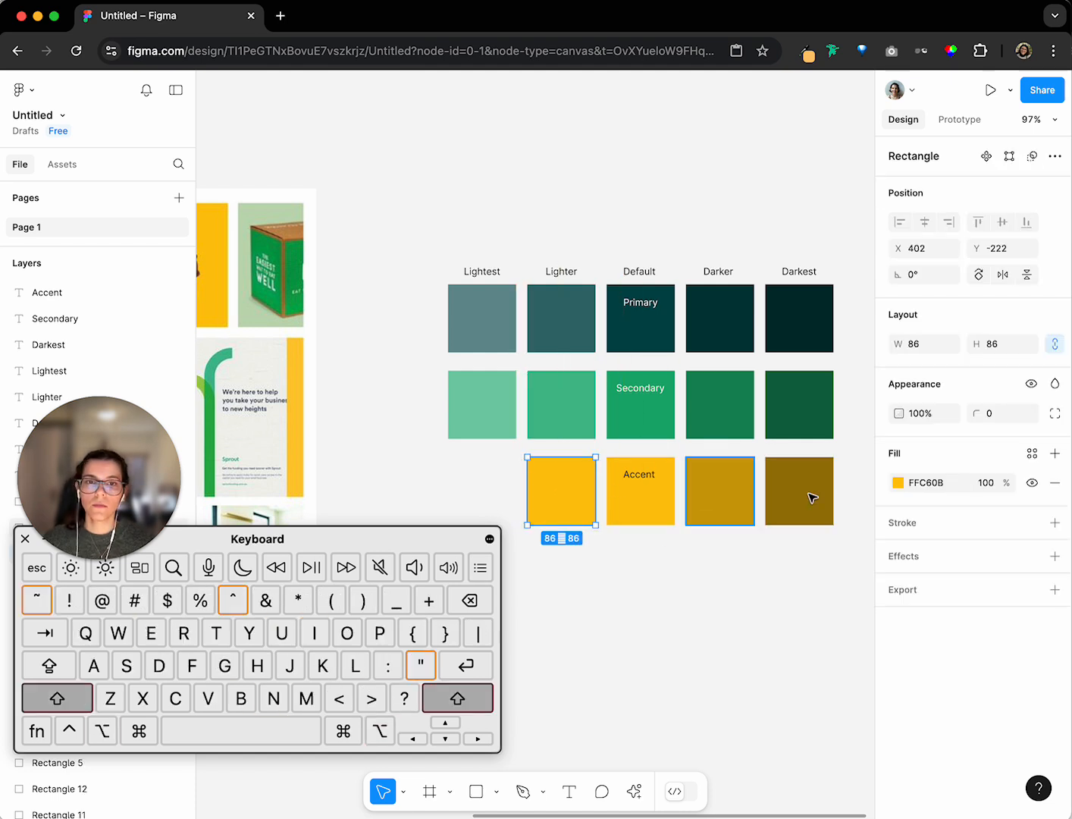
left_click(1055, 452)
left_click(903, 489)
left_click_drag(758, 470, 685, 410)
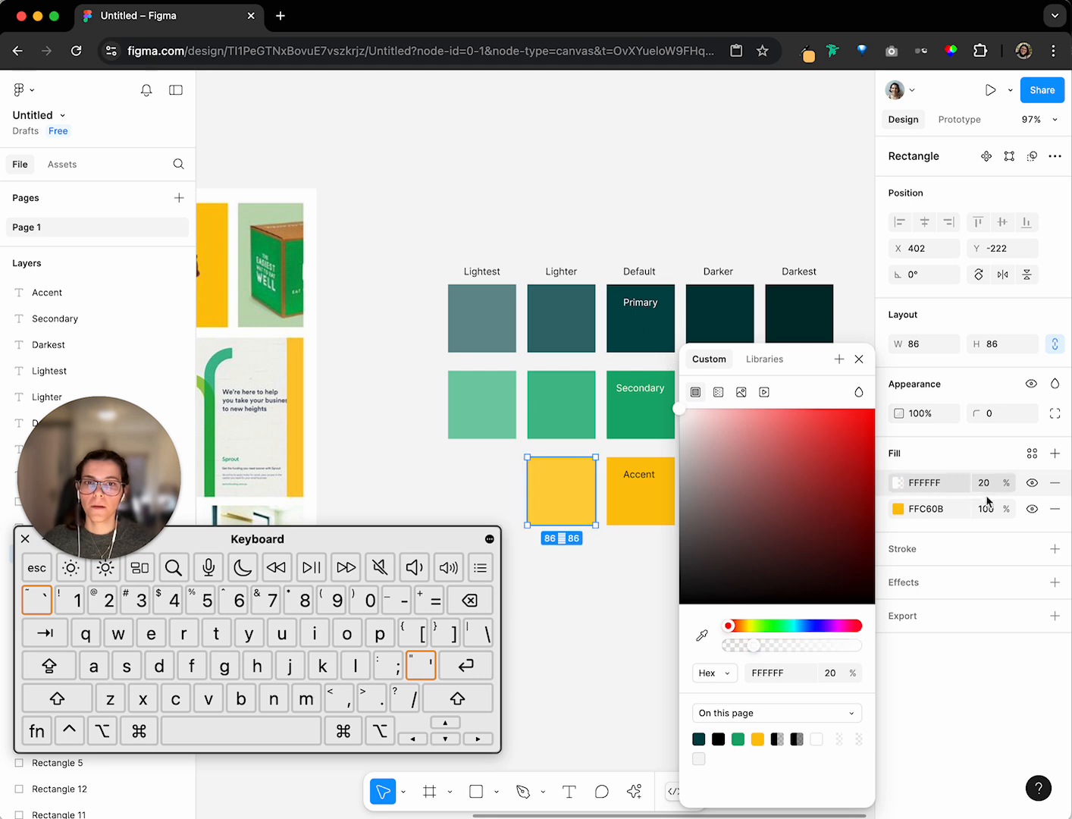
left_click(985, 483)
Duplicate the Lighter yellow square to X 302 in the same row and set the copy's FFFFFF fill to 40% opacity
scroll(696, 469, "down", 2)
scroll(696, 468, "left", 2)
left_click(625, 386)
left_click(624, 424)
left_click(710, 465)
left_click(631, 455)
left_click(630, 495)
left_click_drag(627, 439, 547, 421)
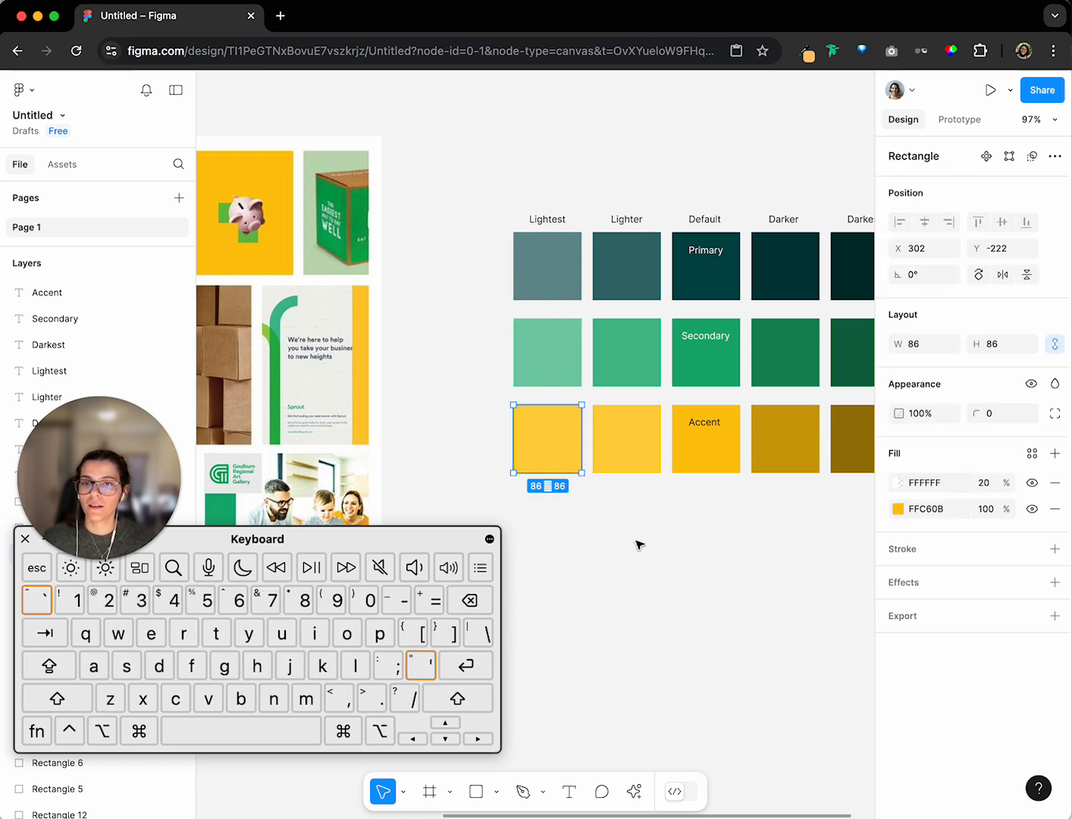
left_click(992, 482)
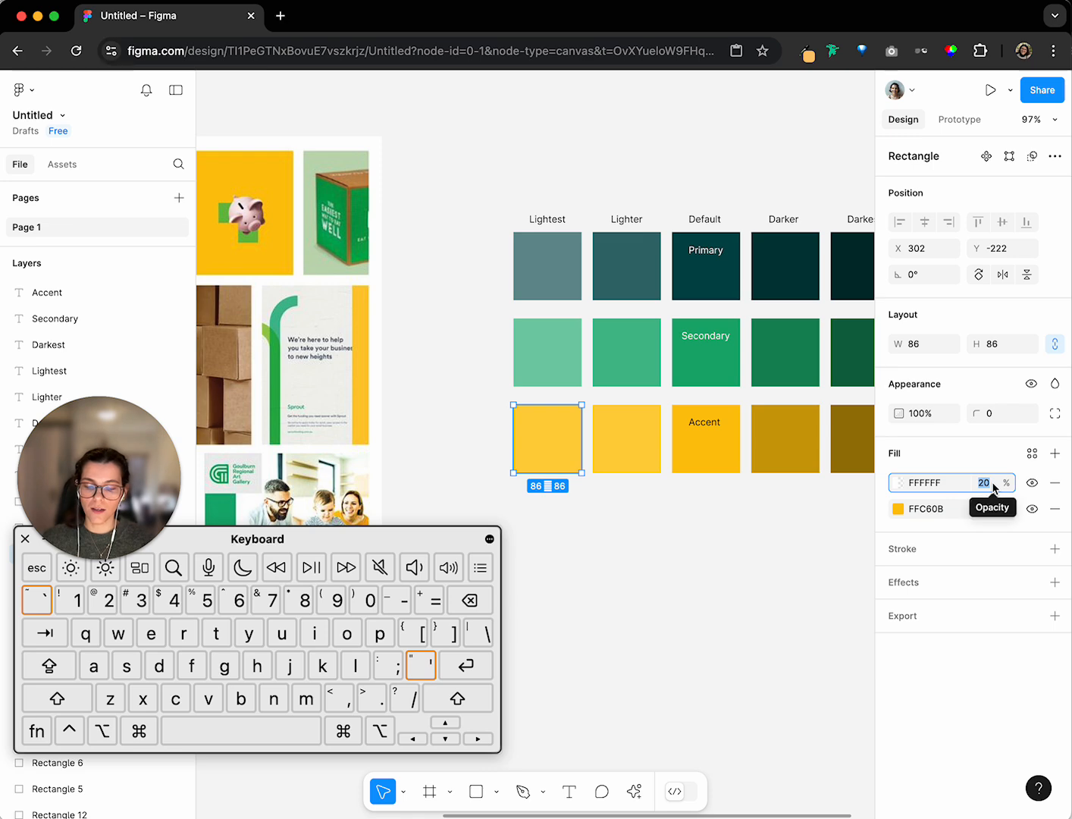
type("40")
key("Return")
left_click(749, 549)
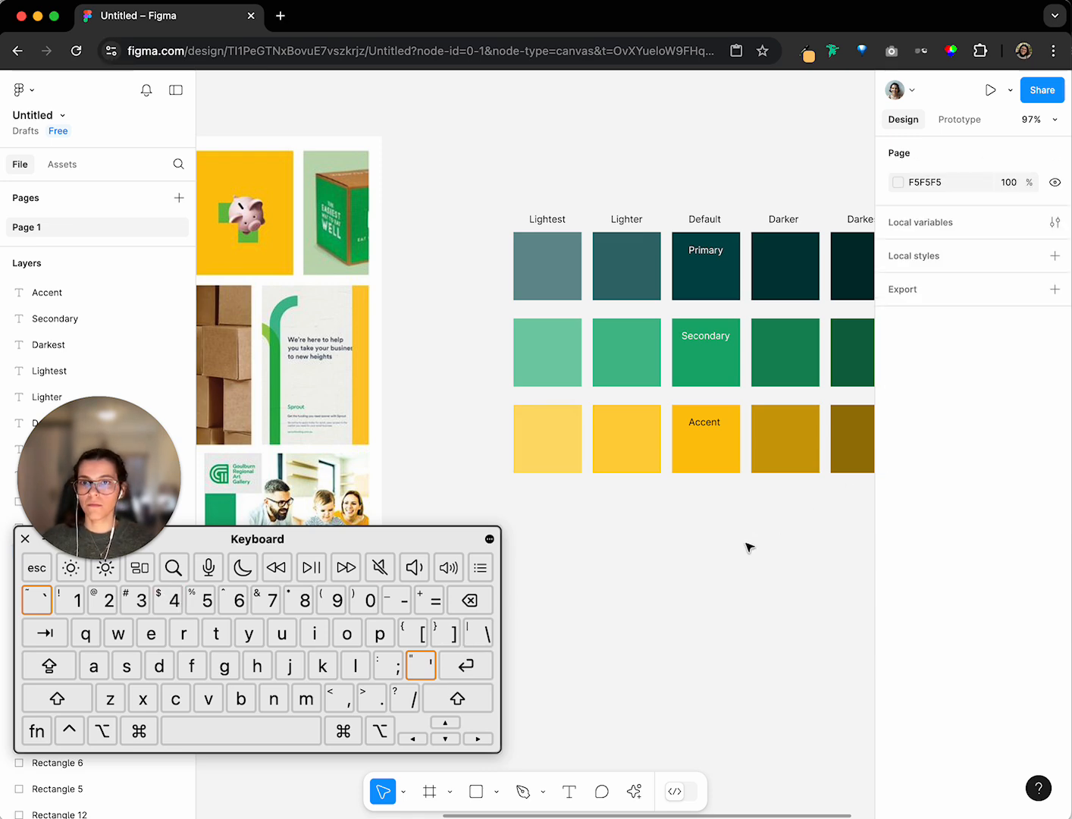
Move the Primary, Secondary and Accent labels off the Default squares to the left of their rows
scroll(749, 548, "right", 3)
scroll(749, 546, "up", 1)
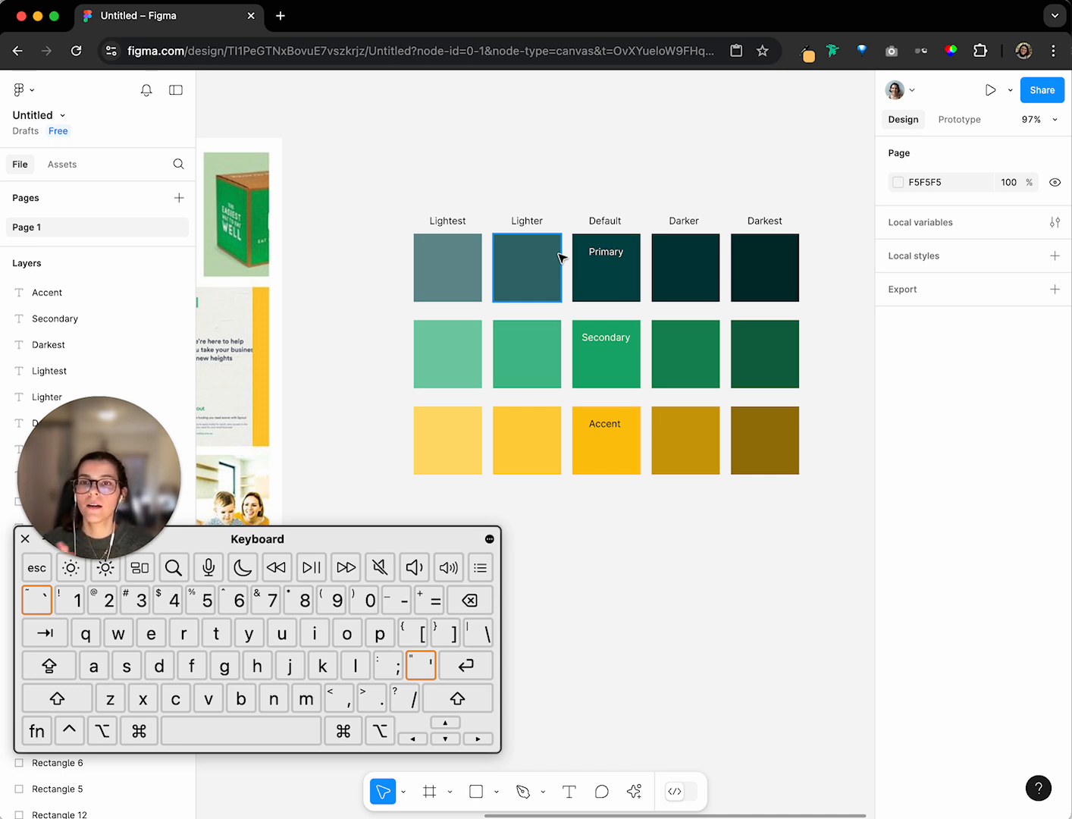
left_click(599, 253)
left_click(605, 338, "shift")
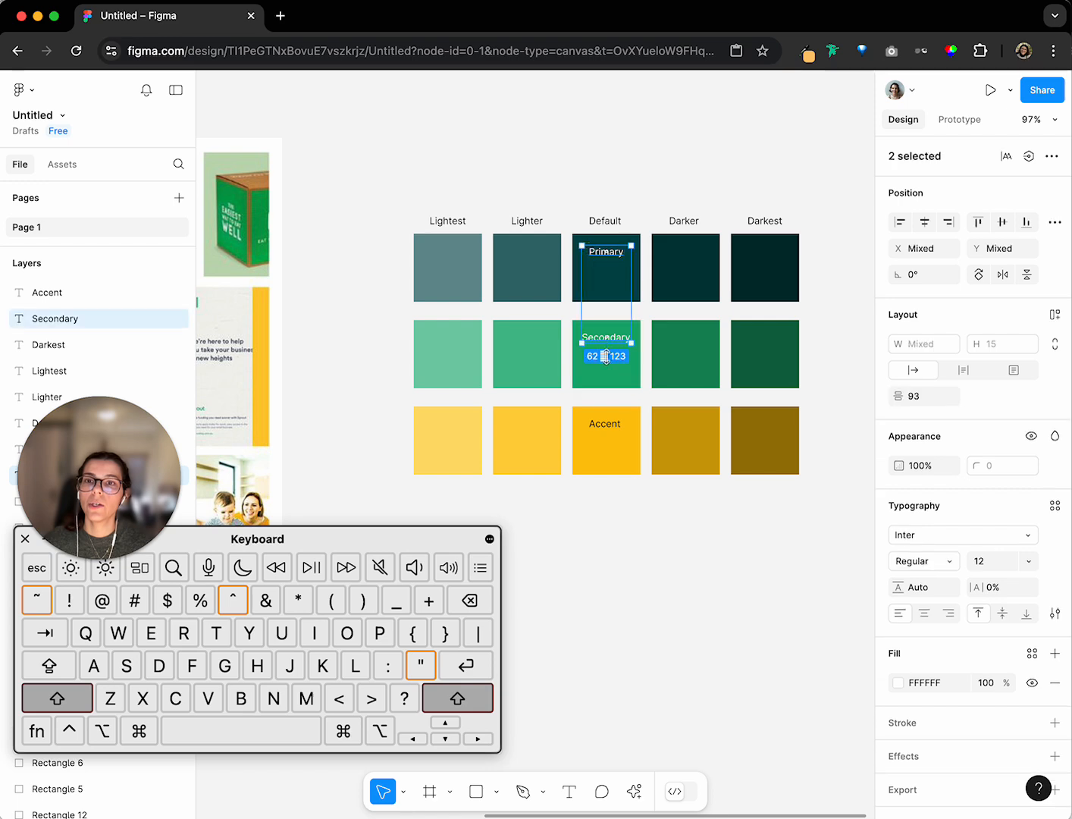
left_click(607, 426, "shift")
left_click_drag(610, 340, 383, 309)
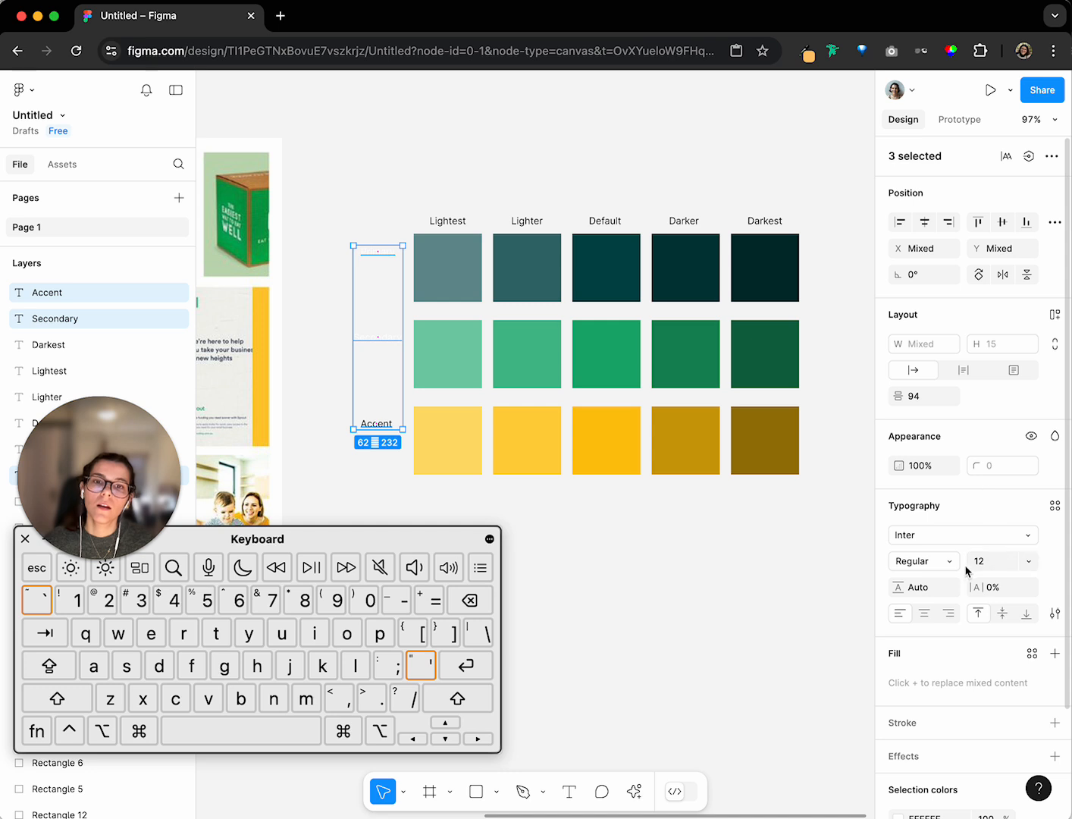
Recolor the Primary, Secondary and Accent row labels to black (000000)
scroll(926, 709, "down", 3)
left_click(900, 722)
left_click_drag(785, 509, 737, 607)
left_click(345, 283)
scroll(683, 357, "down", 1)
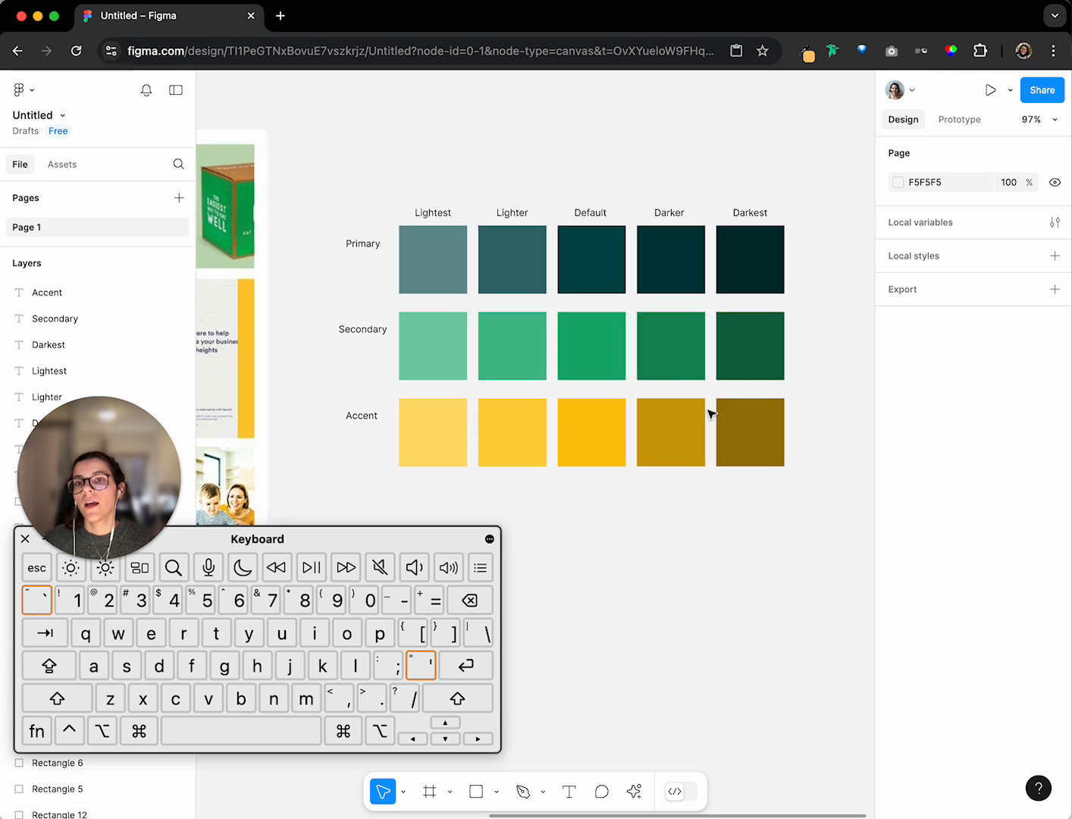
Wrap all the squares and their row and column labels in a frame and move it slightly up to X 215, Y -520
scroll(872, 496, "right", 2)
left_click_drag(831, 500, 343, 203)
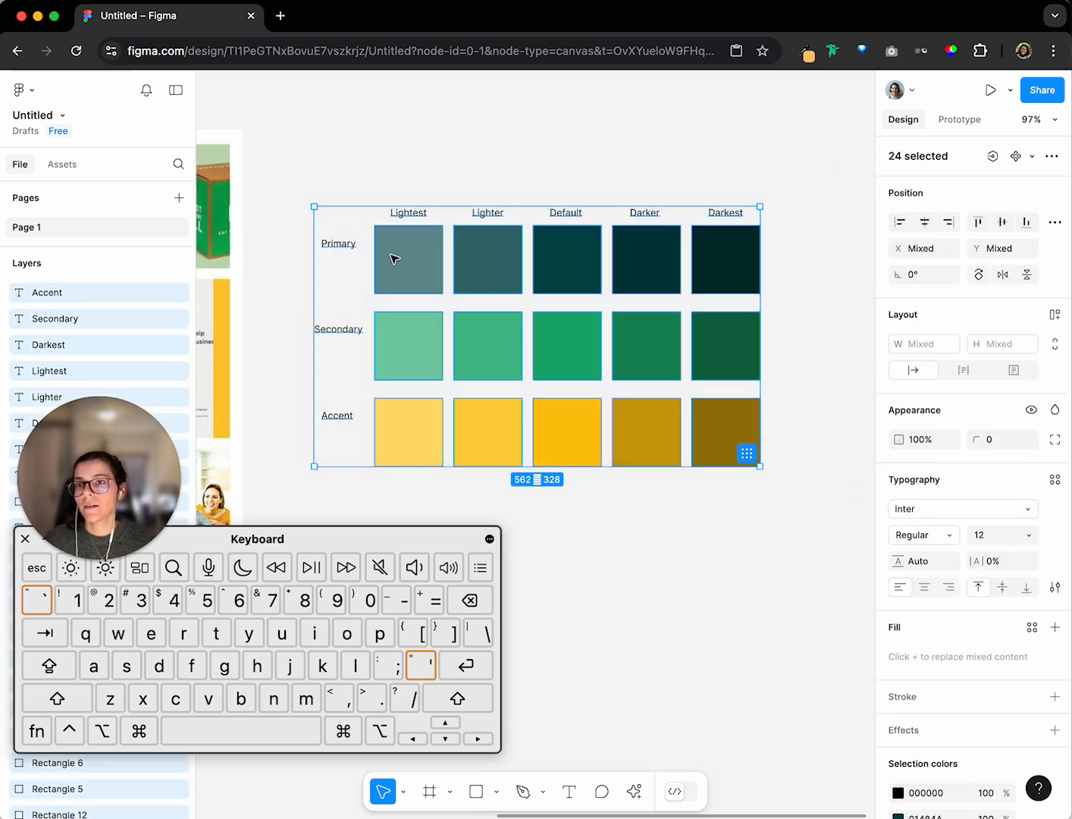
right_click(402, 267)
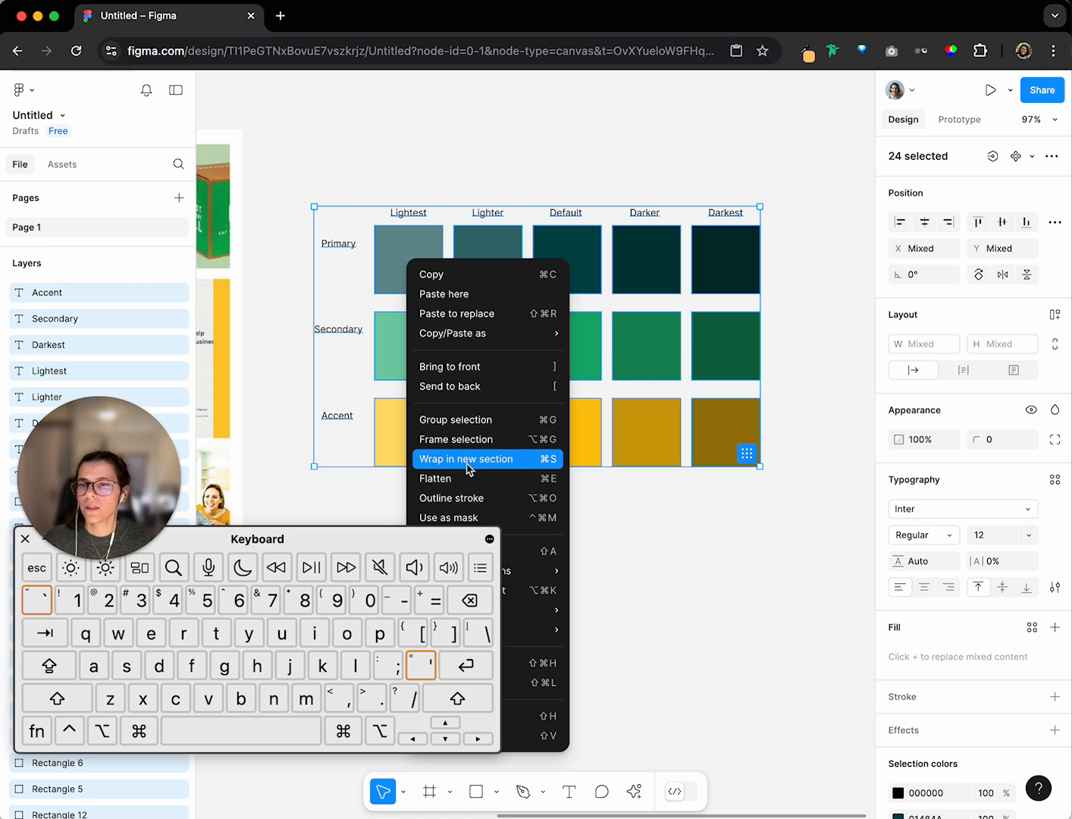
left_click(455, 439)
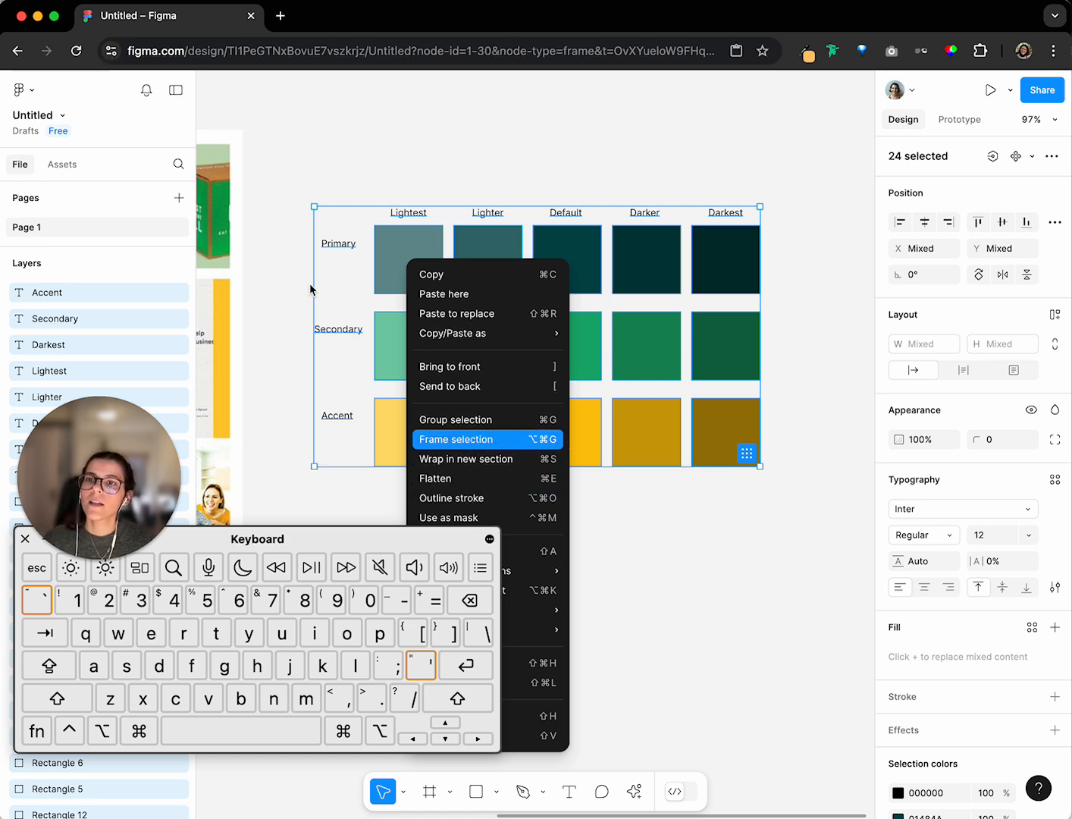
left_click_drag(324, 197, 314, 153)
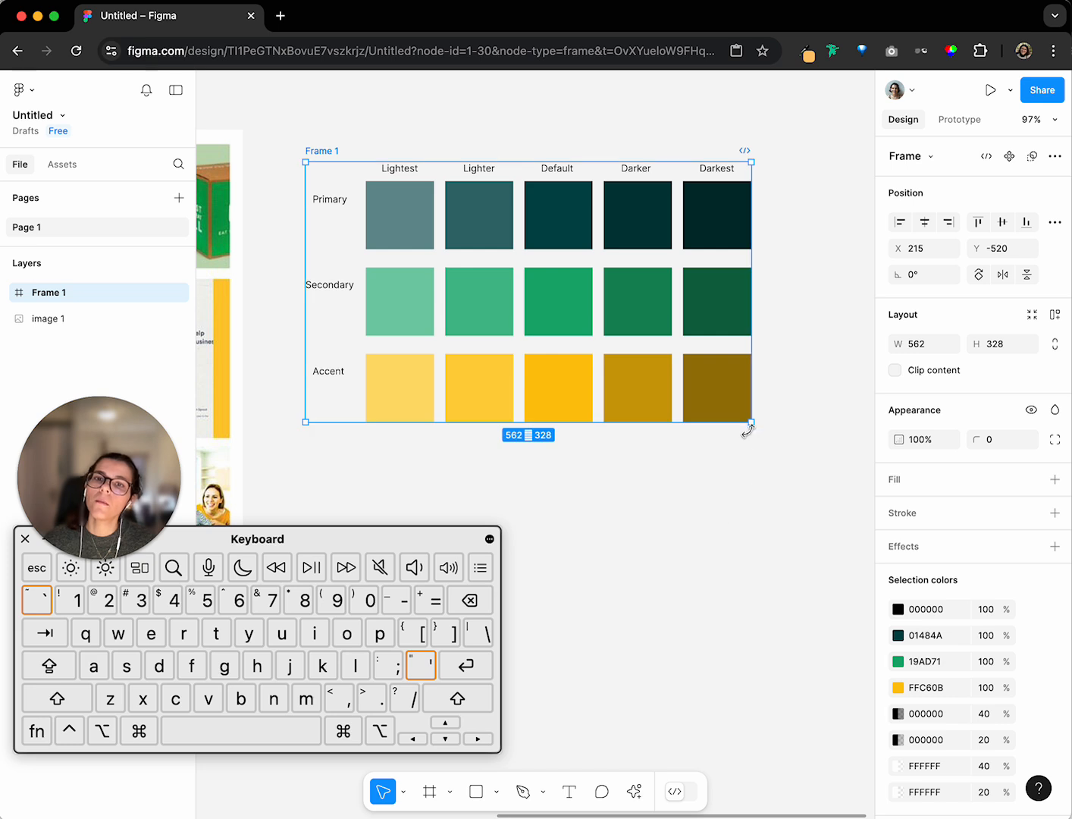
Enlarge the frame around the swatches to about 583 × 370 and rename it "Color Palette"
left_click_drag(752, 426, 768, 441)
left_click_drag(369, 163, 369, 148)
type("color Palette")
key("Return")
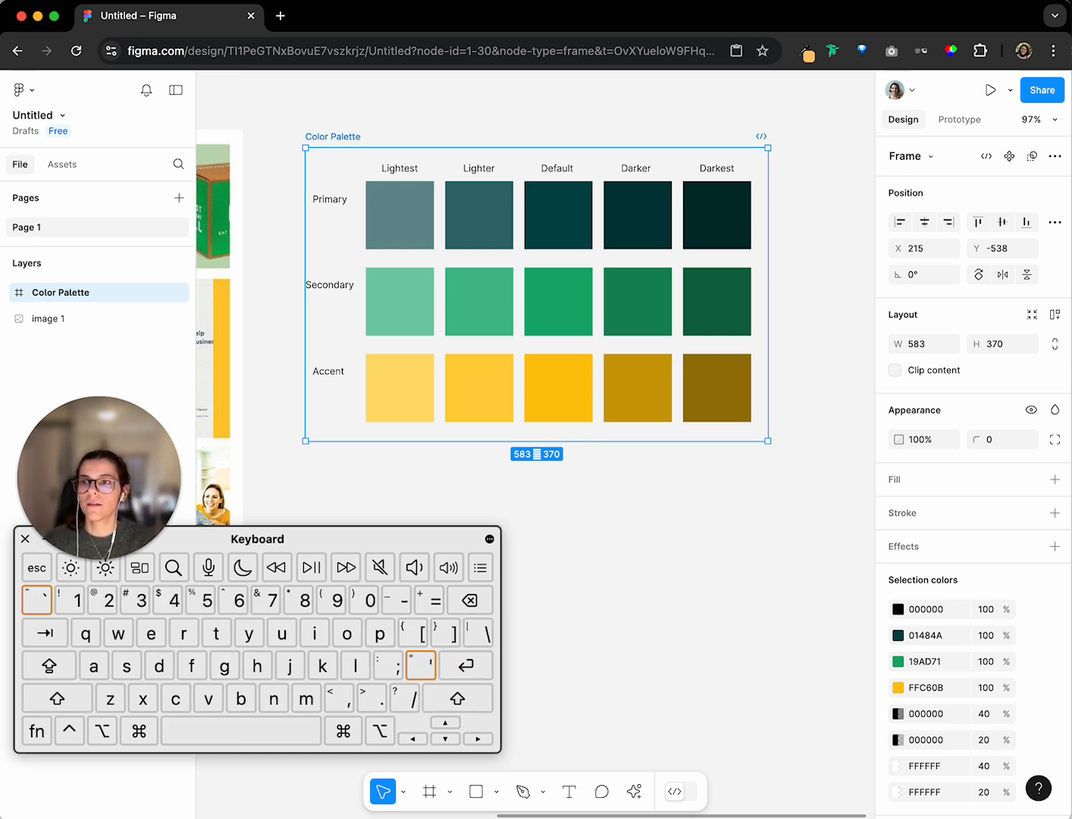
Extend the Color Palette frame's left side to X 206 for a width of about 592, and give it a white fill
scroll(683, 477, "down", 3)
left_click(722, 483)
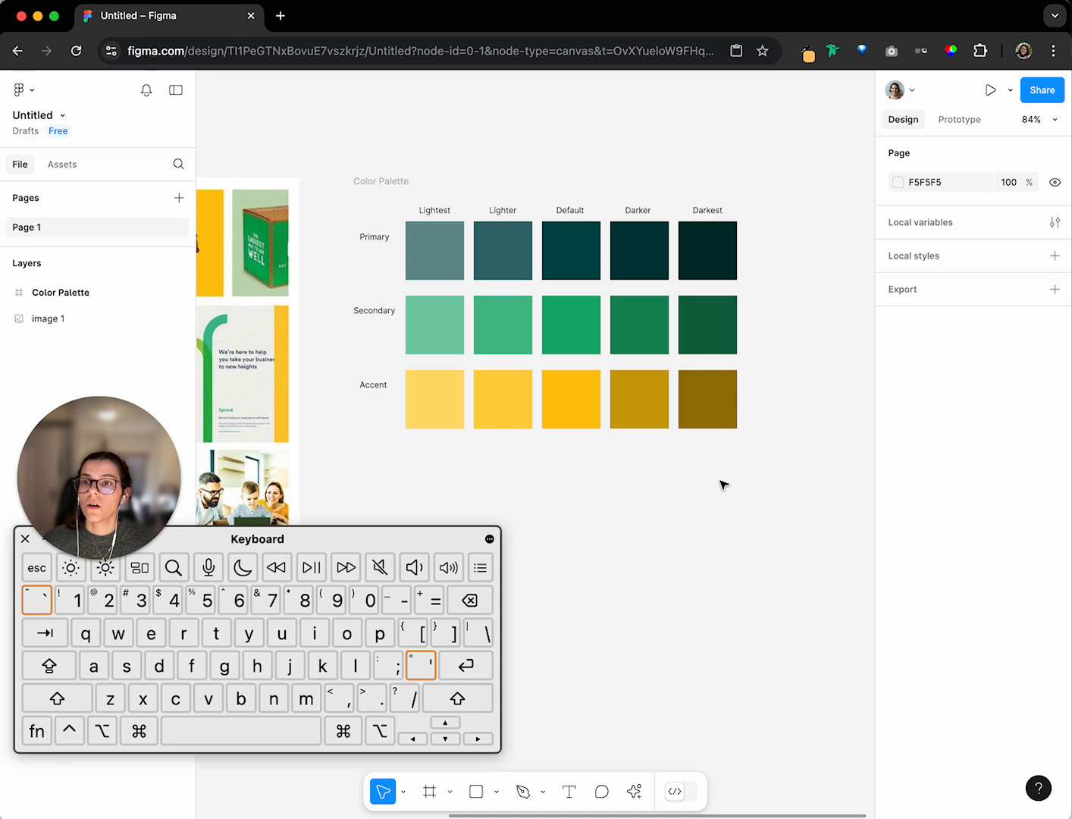
left_click(357, 180)
mouse_move(353, 207)
left_mouse_down()
mouse_move(343, 208)
mouse_move(354, 218)
left_mouse_up()
key("super+z")
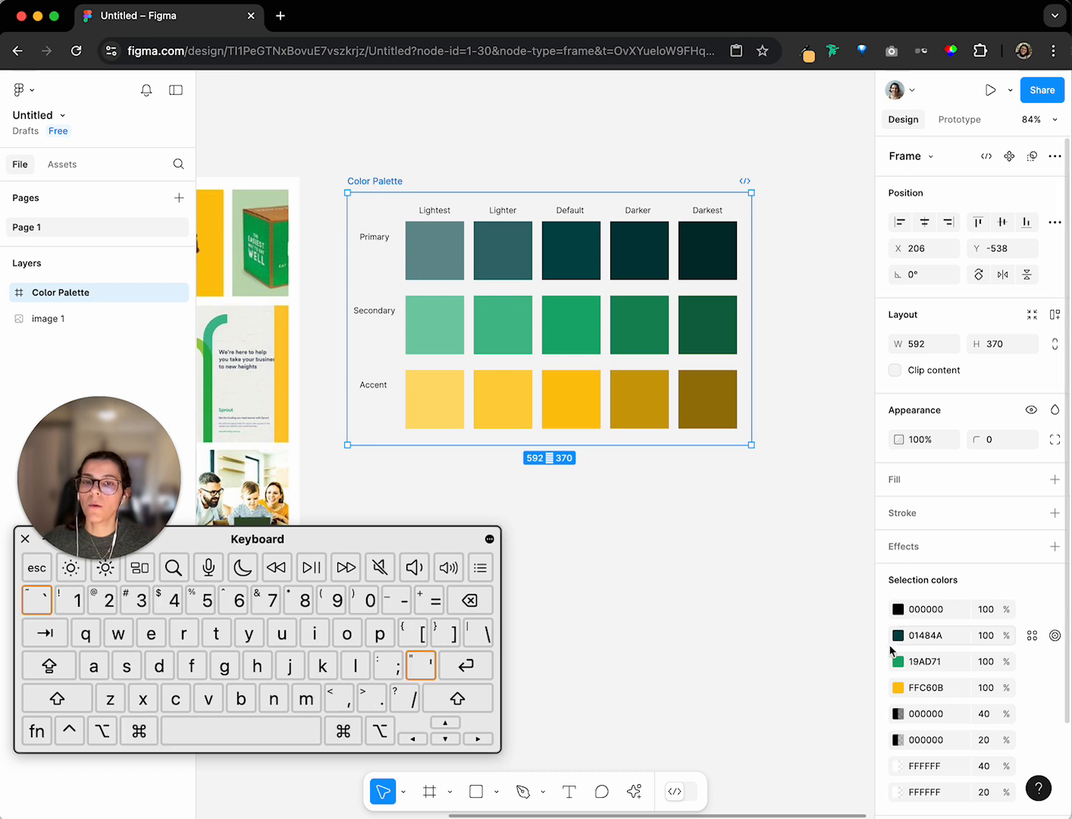
left_click(910, 479)
left_click(737, 601)
Left-align the Accent, Secondary and Primary row labels with one another
scroll(581, 313, "up", 3)
scroll(581, 313, "up", 2)
left_click(340, 428)
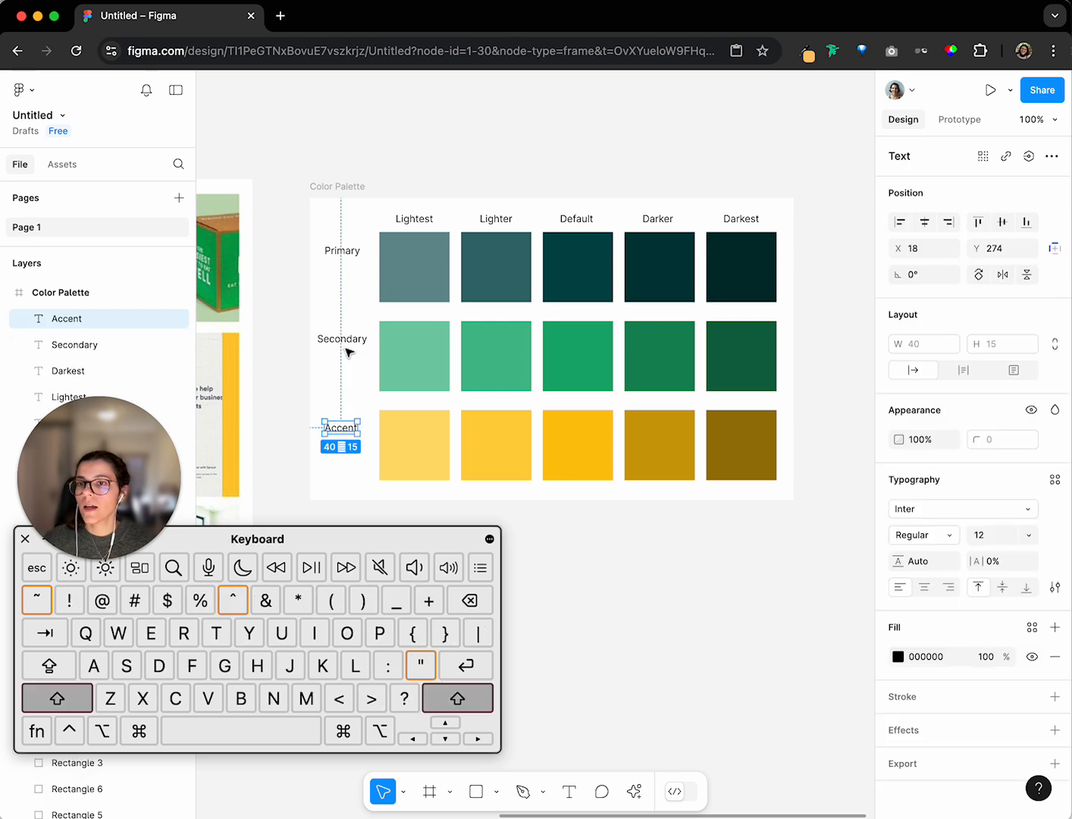
left_click(345, 340, "shift")
left_click(342, 250, "shift")
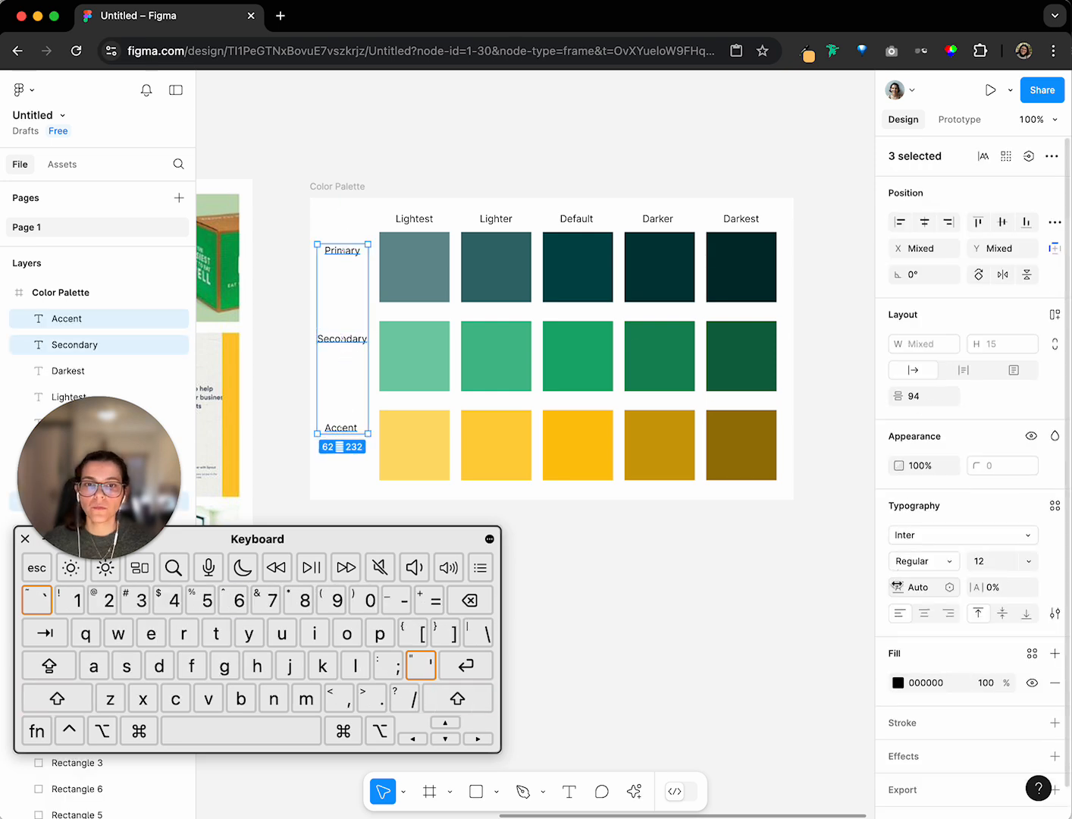
left_click(901, 227)
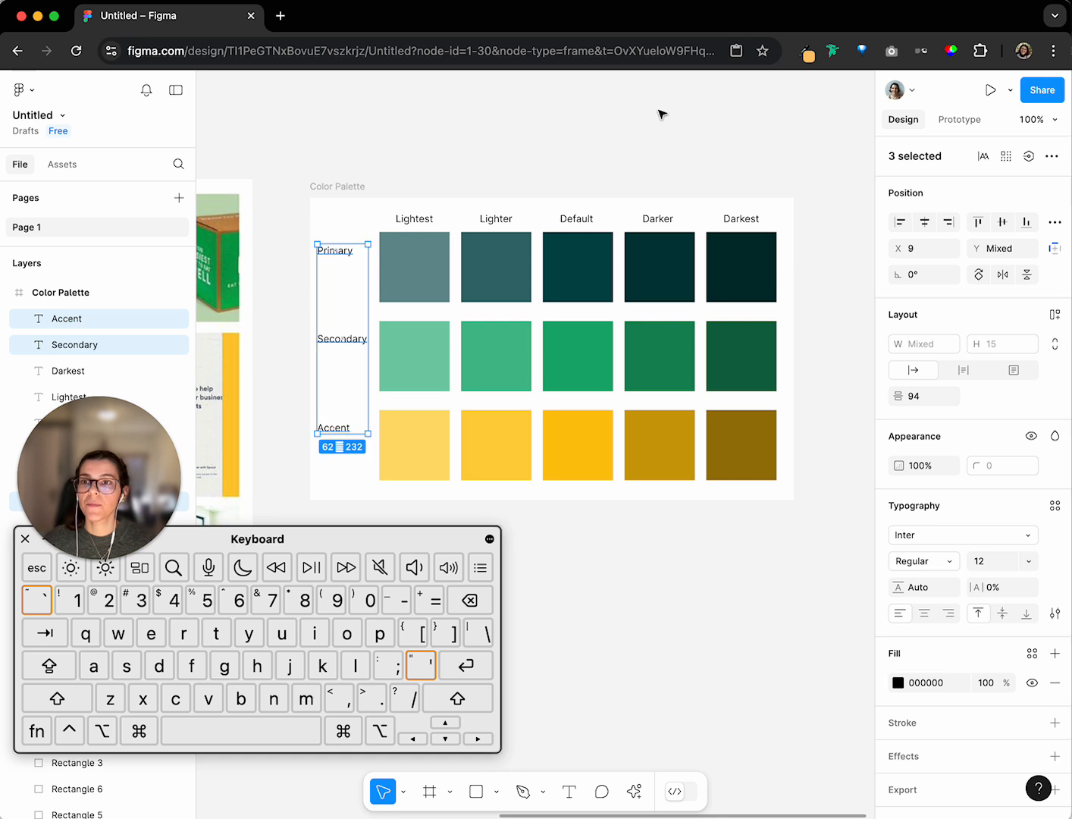
left_click(660, 135)
Create a color style named "Primary/Default" from the Default square in the Primary row and expand its Primary group in the local styles
scroll(659, 133, "right", 3)
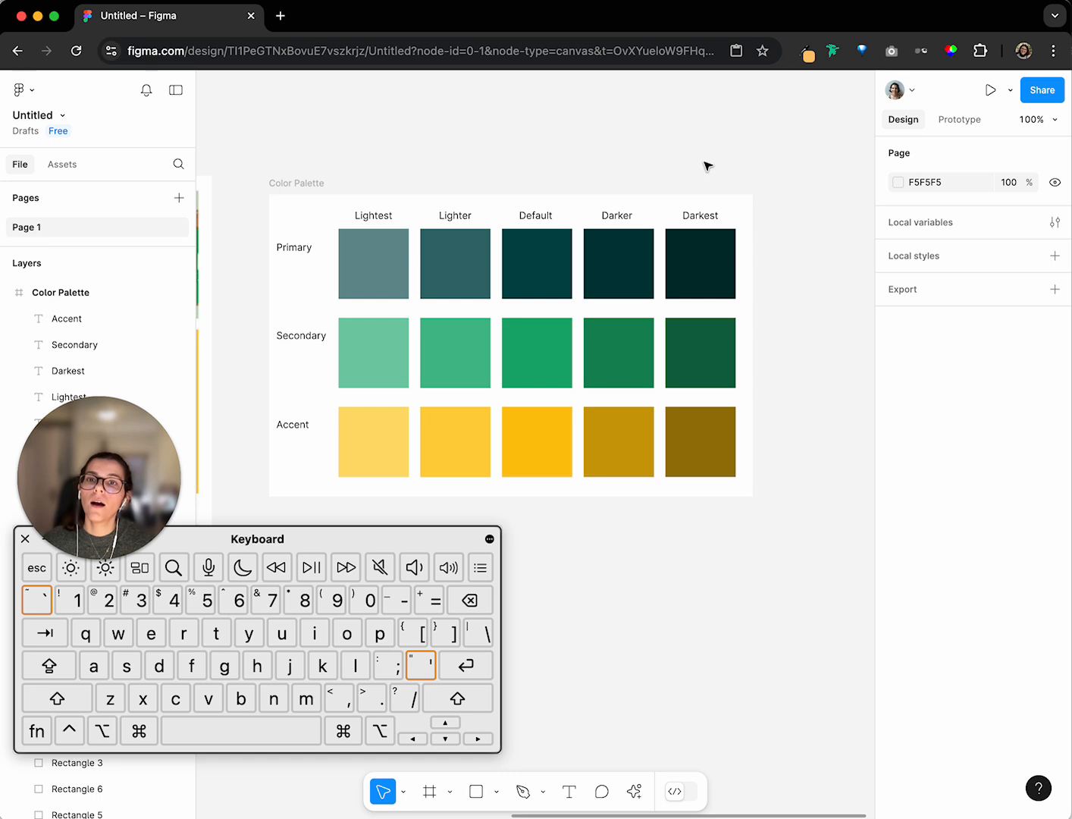
left_click(530, 268)
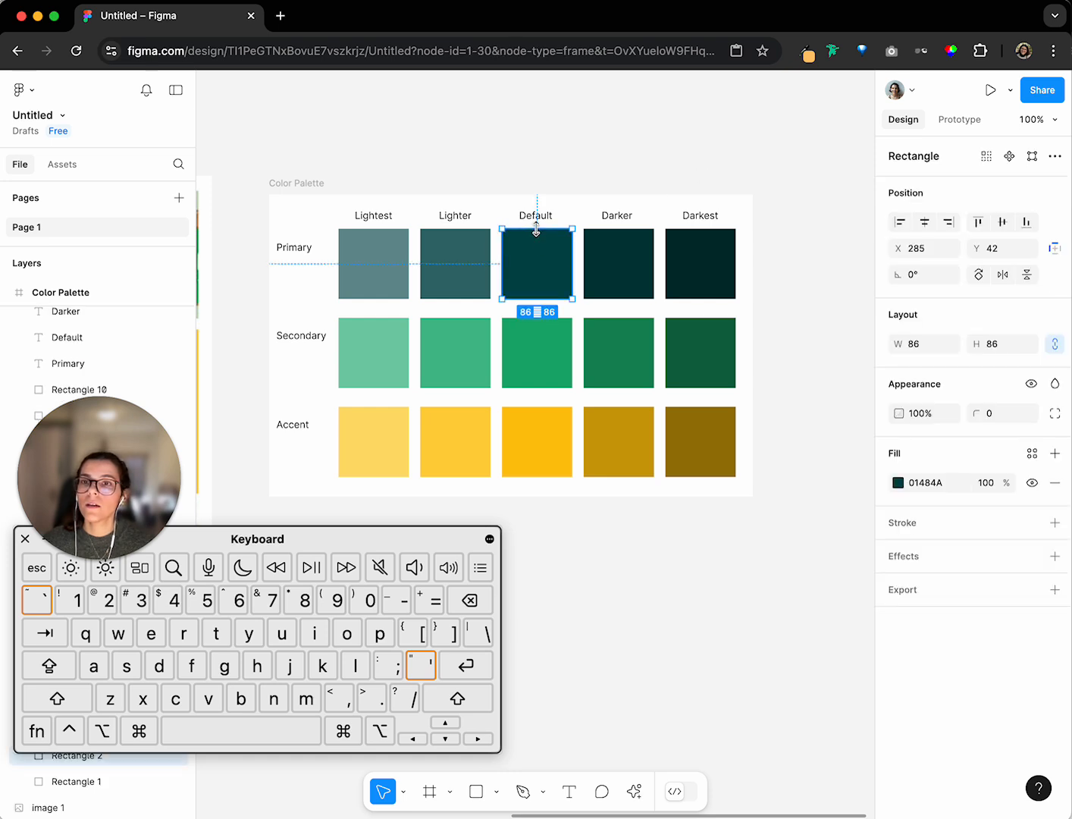
left_click(1032, 456)
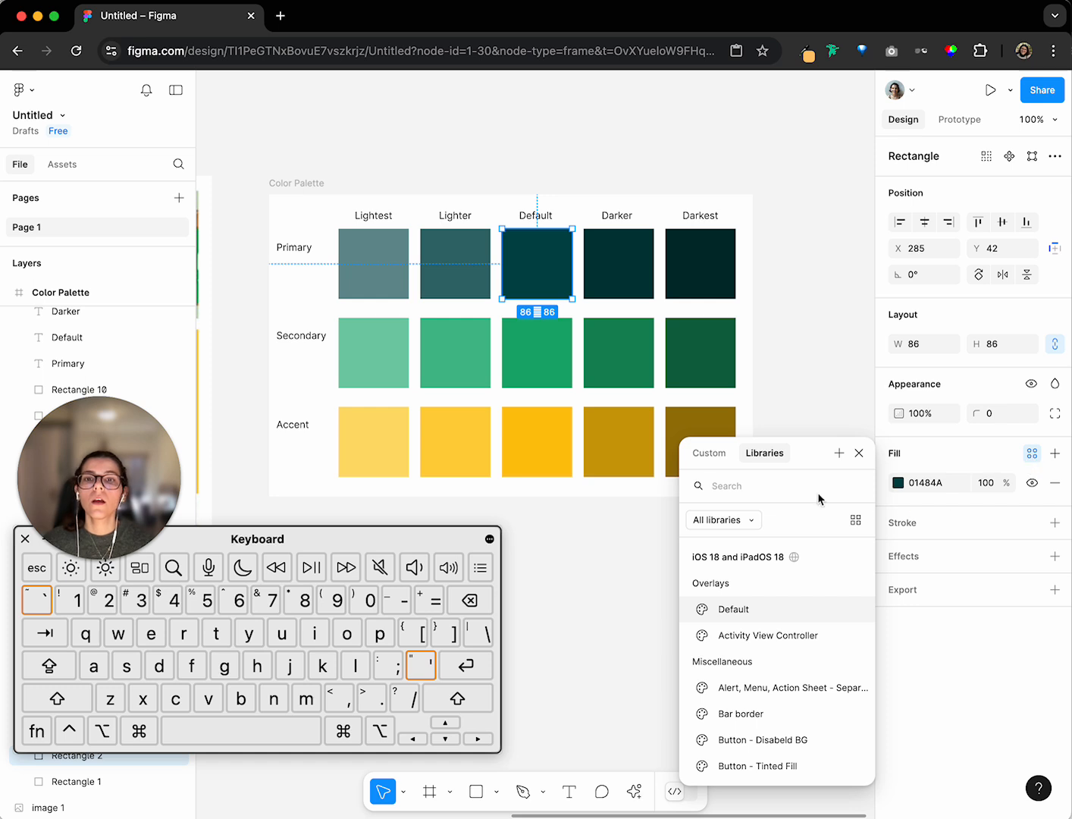
left_click(708, 453)
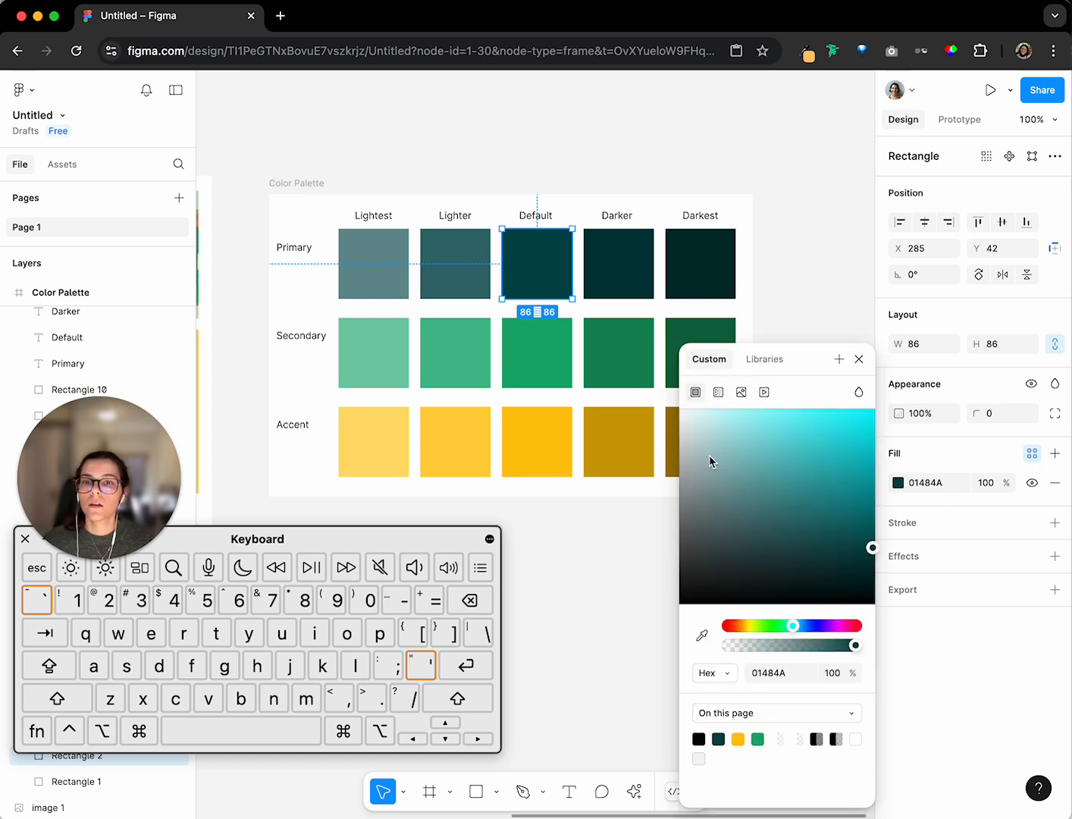
left_click(840, 363)
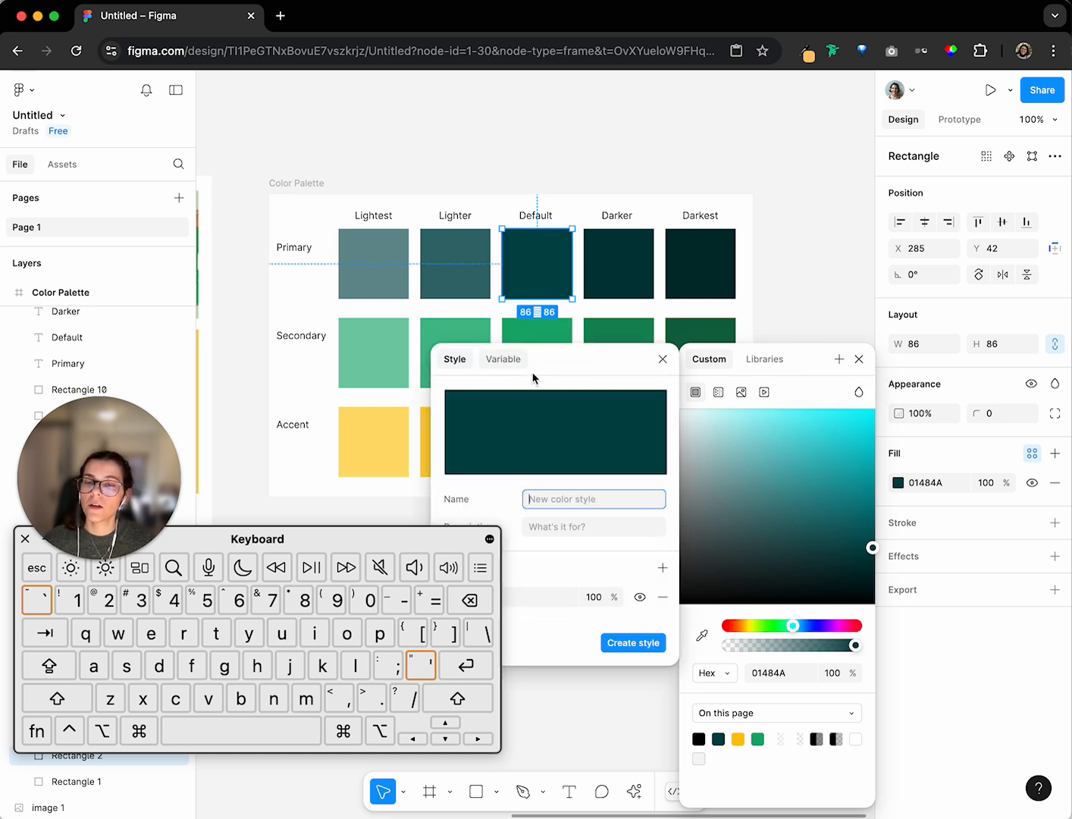
scroll(661, 310, "left", 1)
scroll(661, 310, "down", 1)
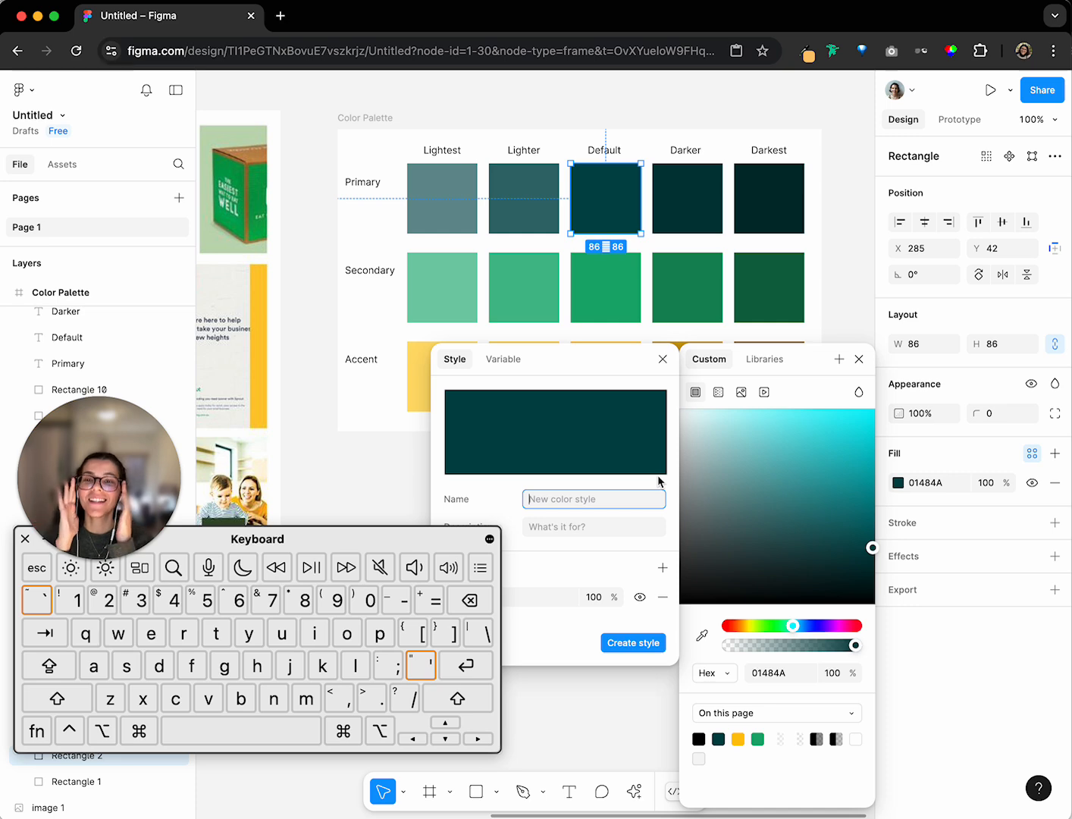
type("Primary/")
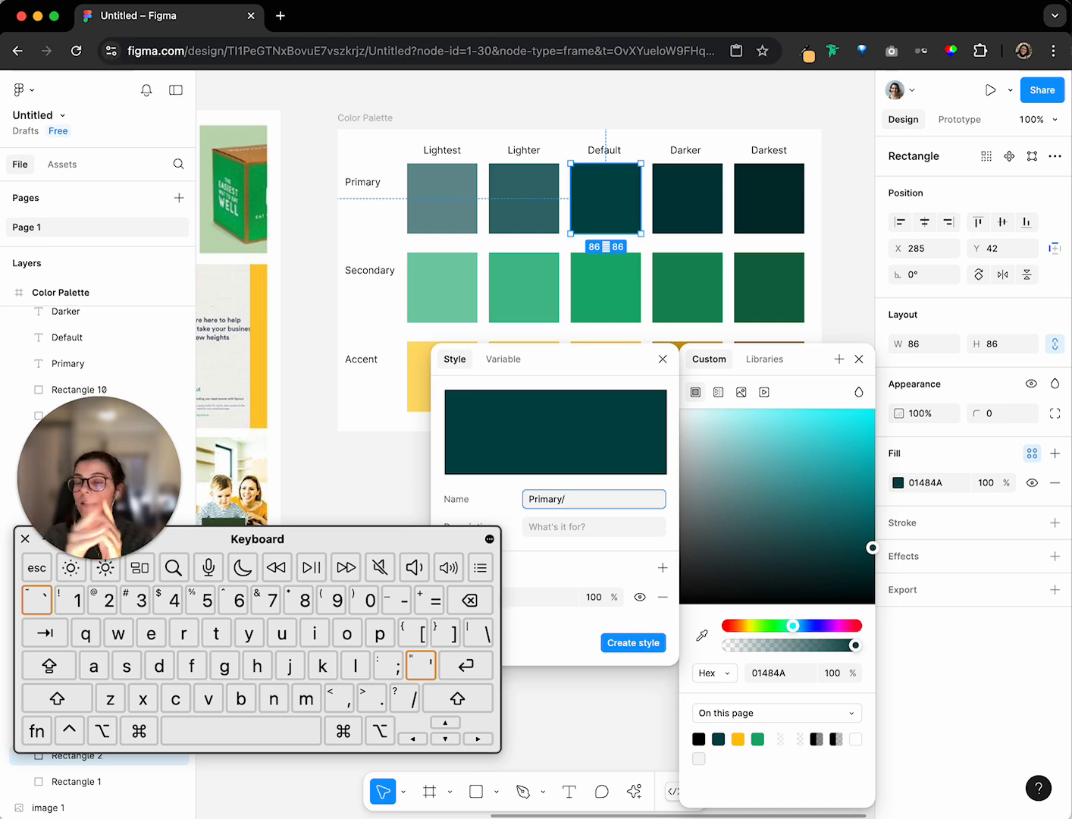
type("Default")
key("Return")
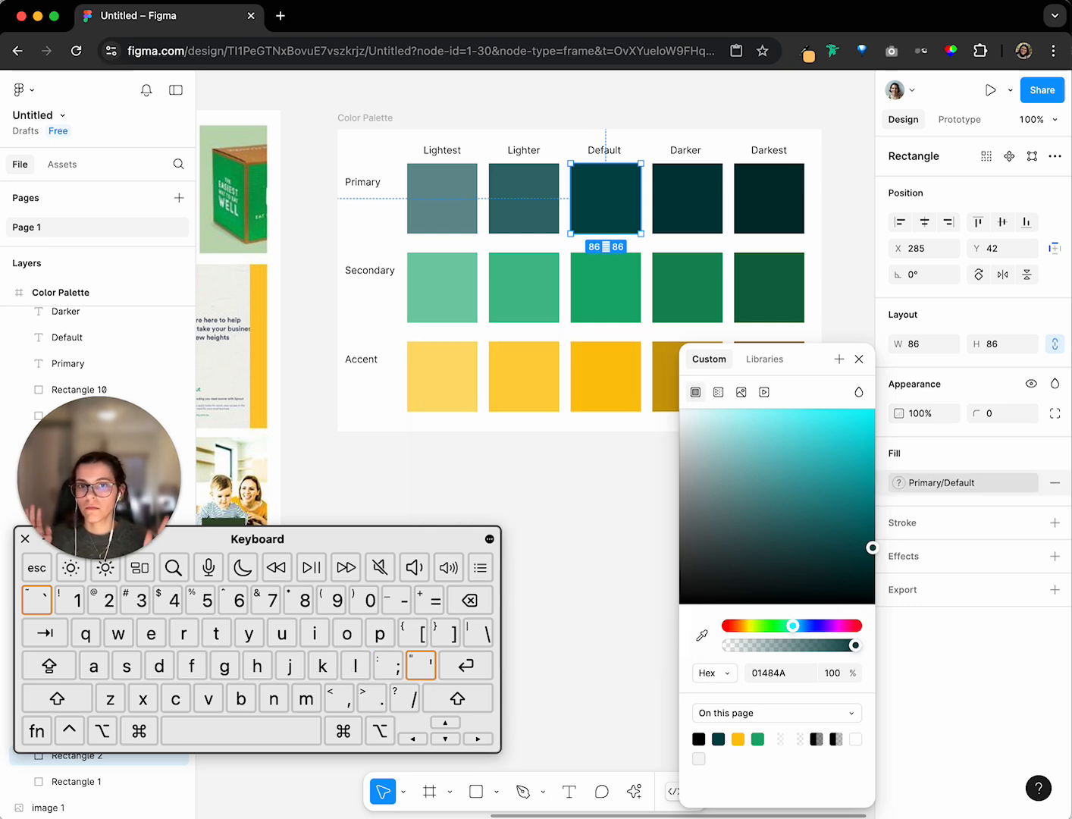
left_click(636, 497)
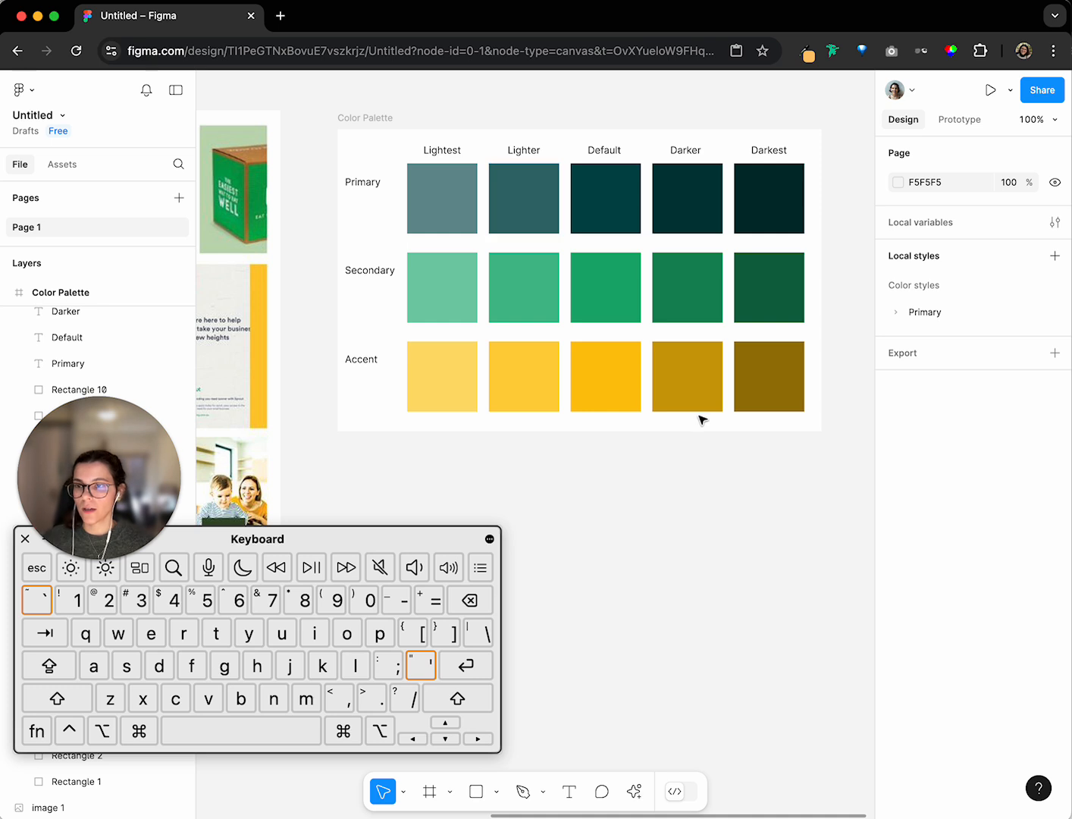
left_click(896, 313)
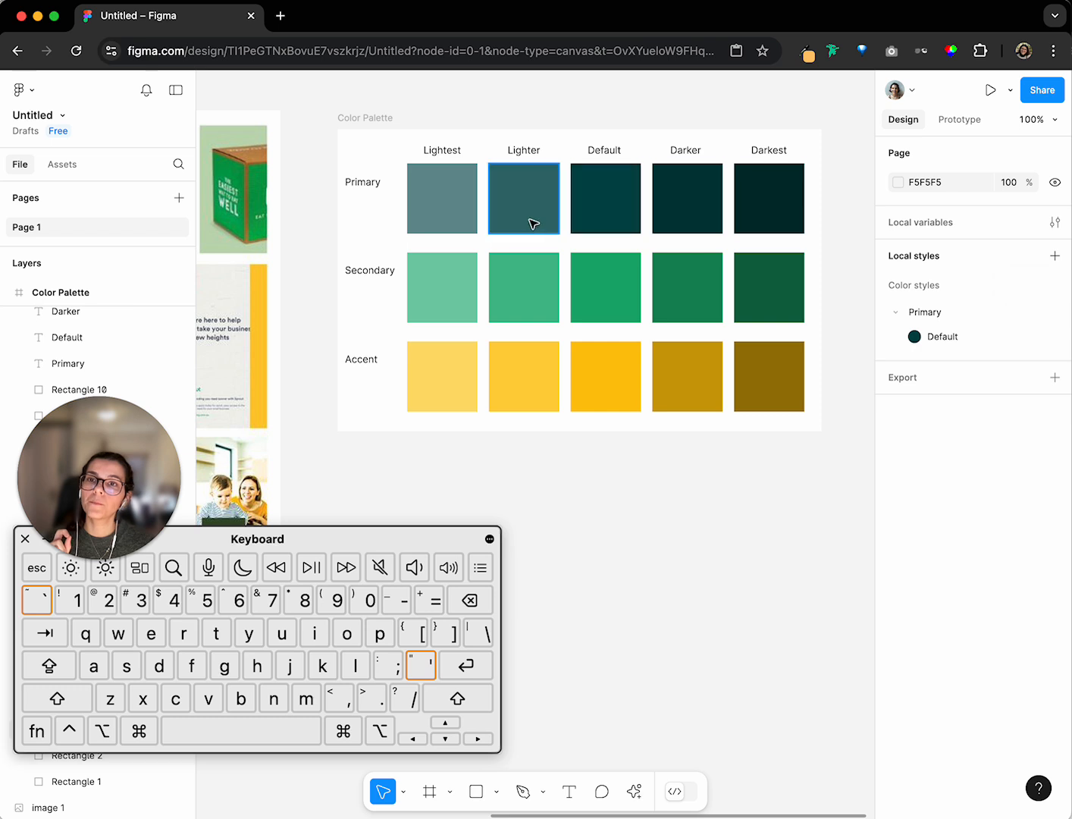
Create a color style named "Secondary/Default" from the Default green square in the Secondary row
left_click(614, 284)
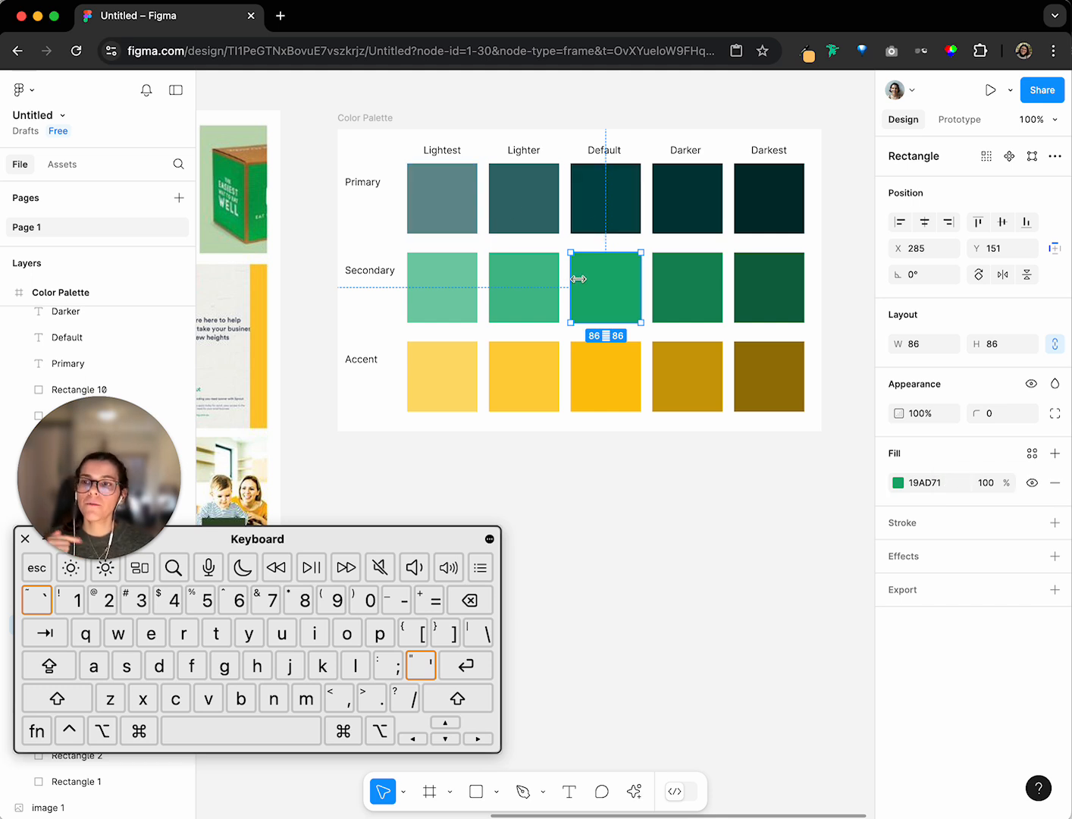
left_click(1033, 455)
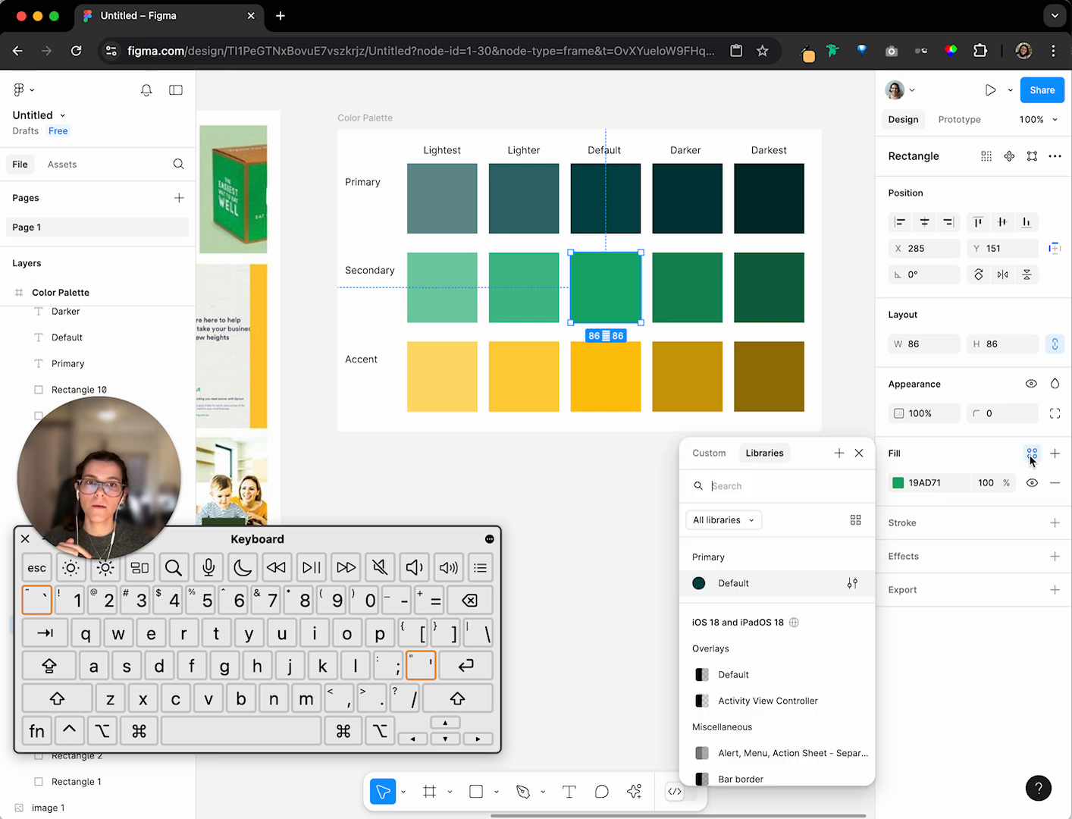
left_click(839, 453)
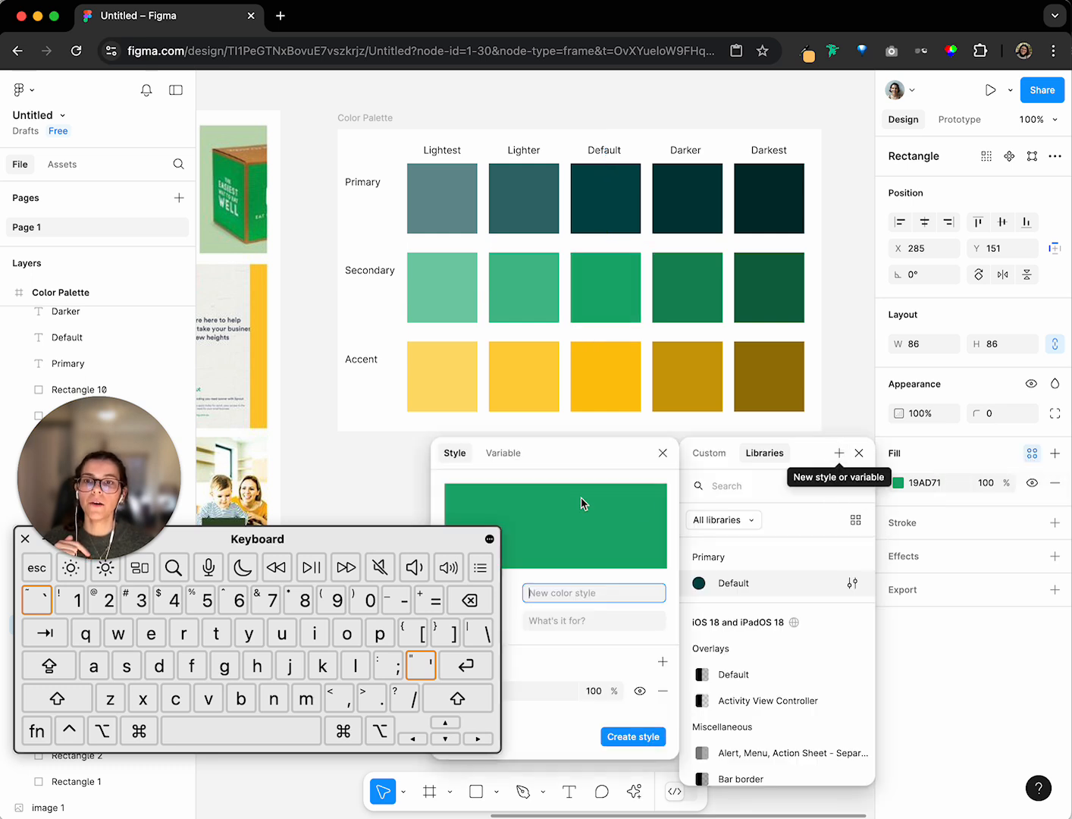
scroll(687, 368, "down", 2)
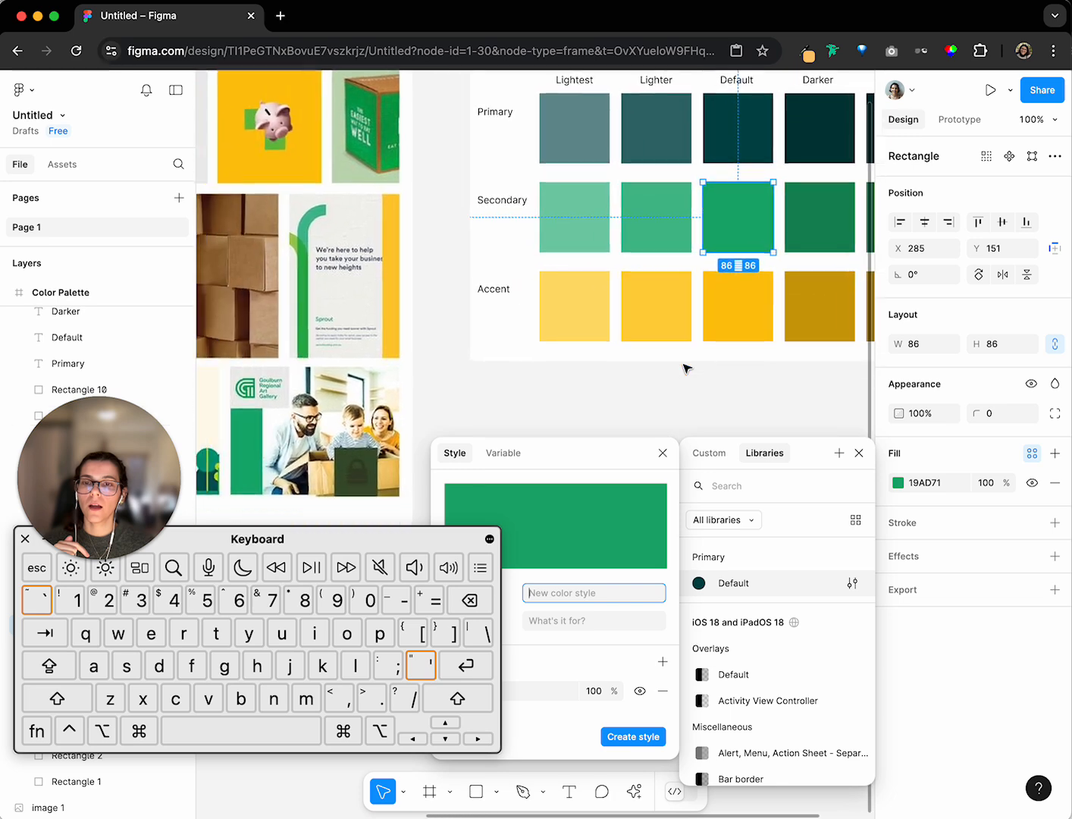
left_click_drag(622, 453, 854, 195)
left_click(793, 348)
type("Secondary/Default")
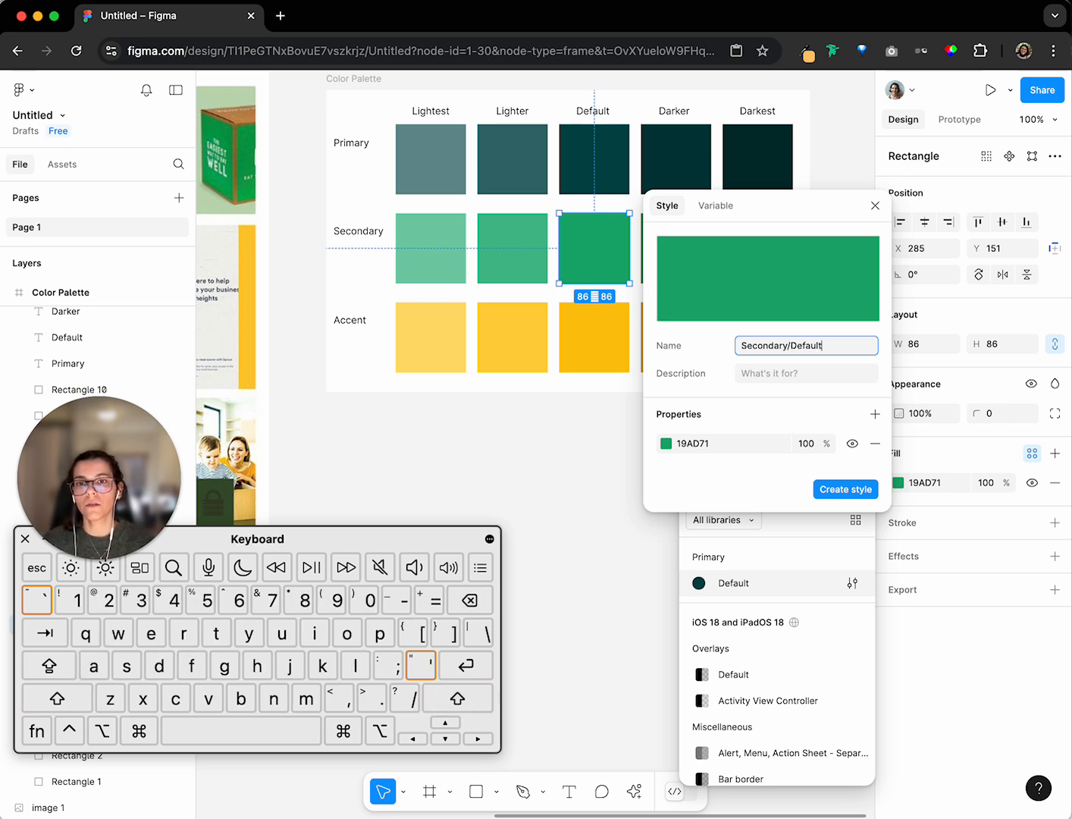
left_click(820, 489)
left_click(863, 397)
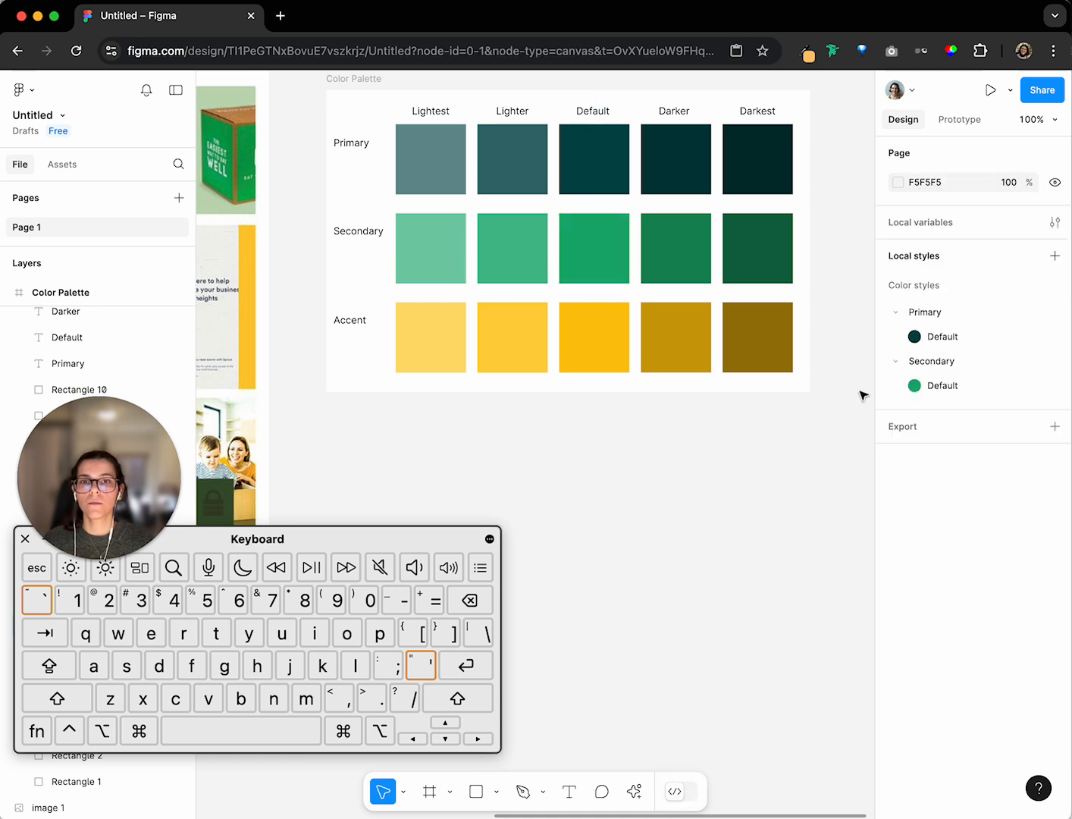
left_click(898, 313)
left_click(900, 312)
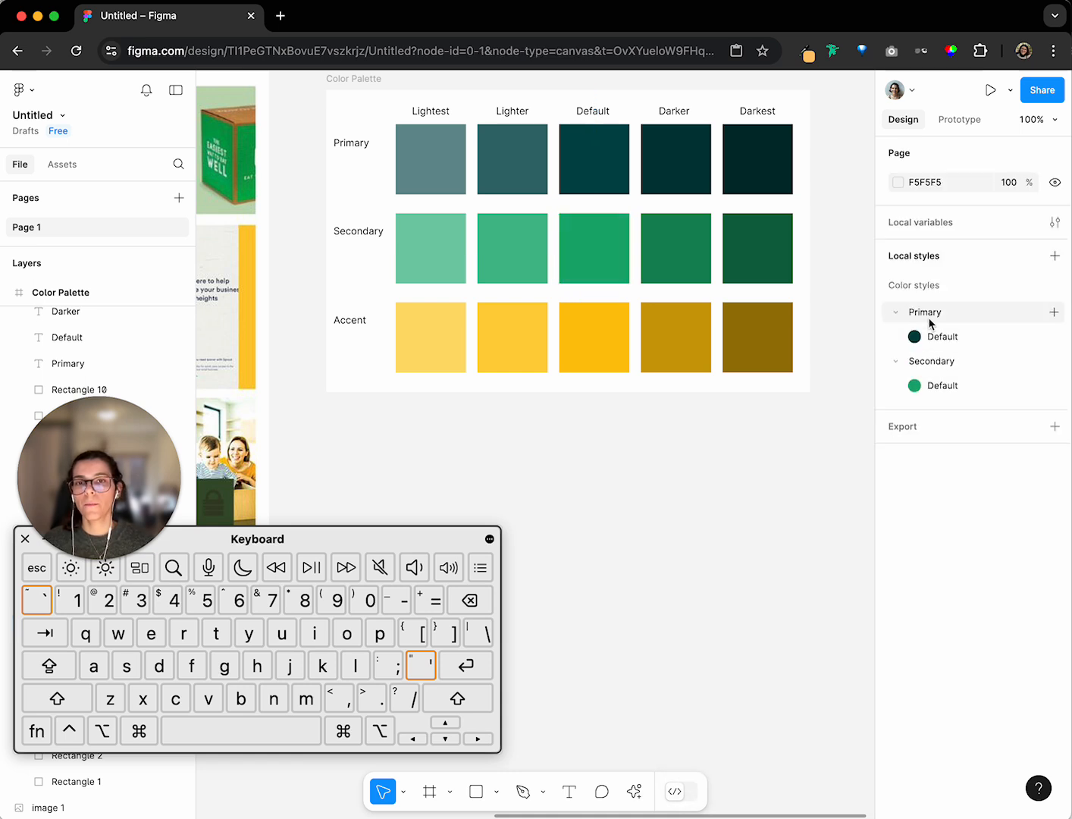
Create a color style named "Accent/Default" from the Default yellow square in the Accent row
left_click(595, 339)
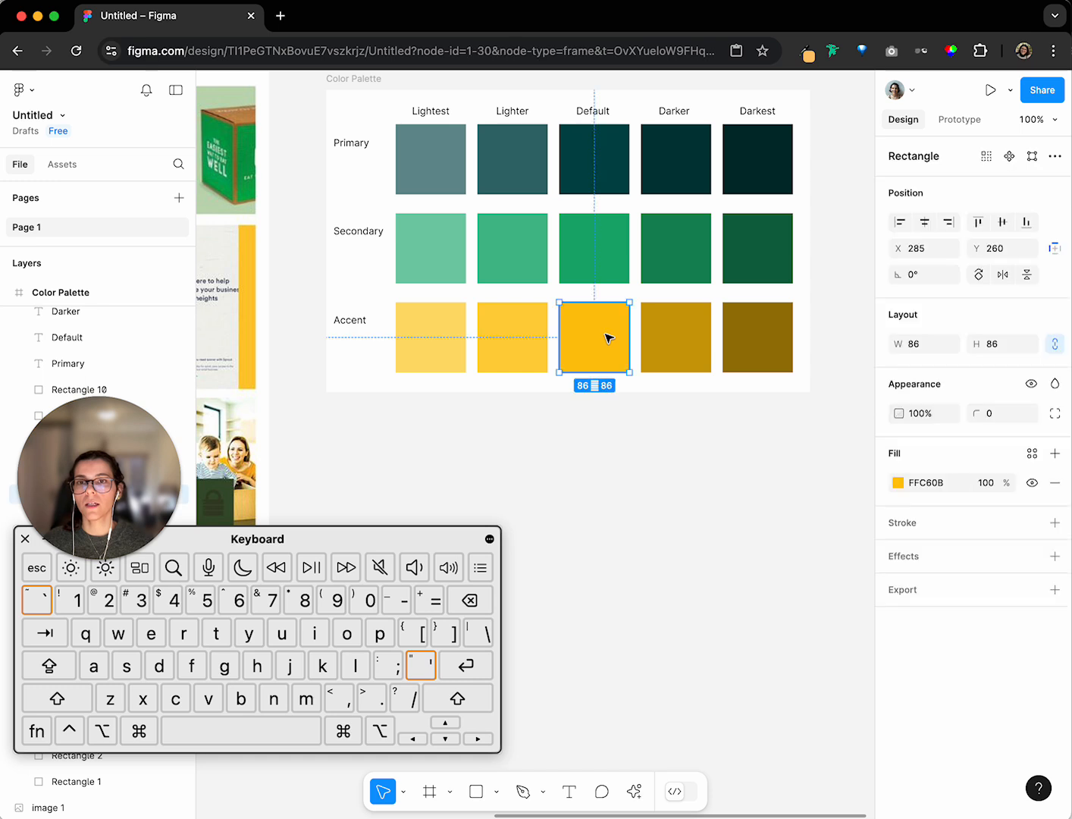
scroll(609, 340, "up", 3)
left_click(1032, 452)
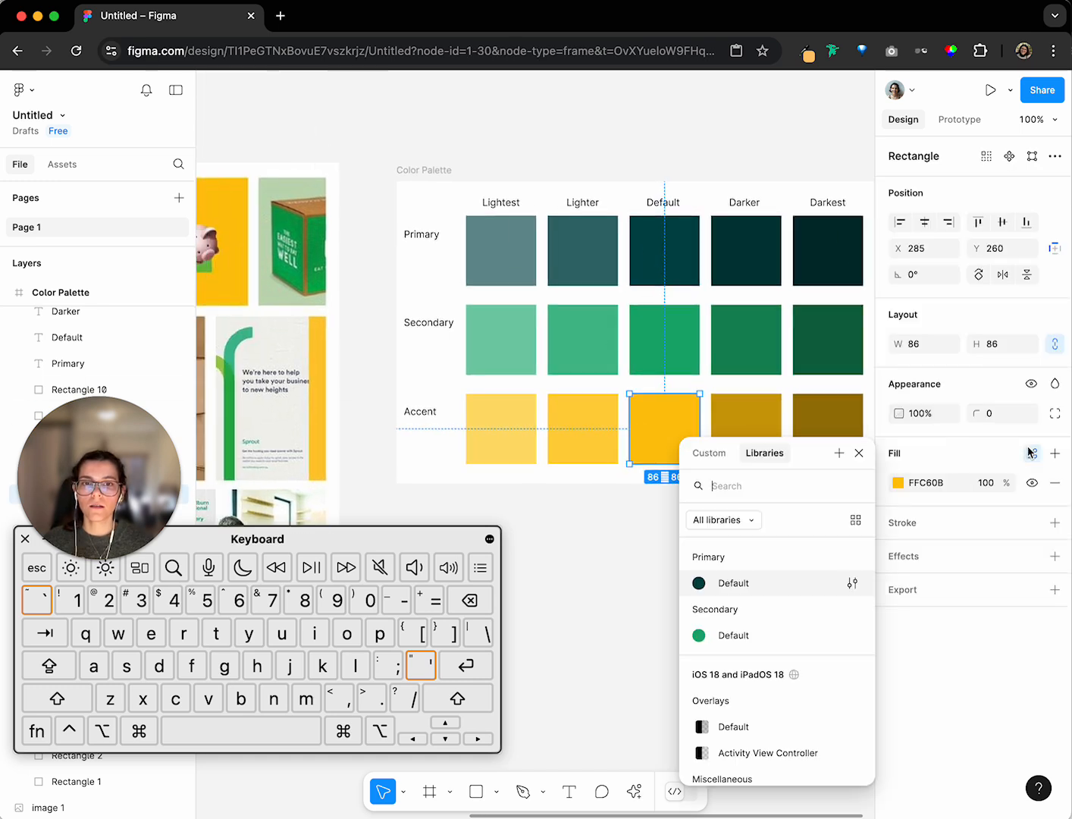
left_click(839, 454)
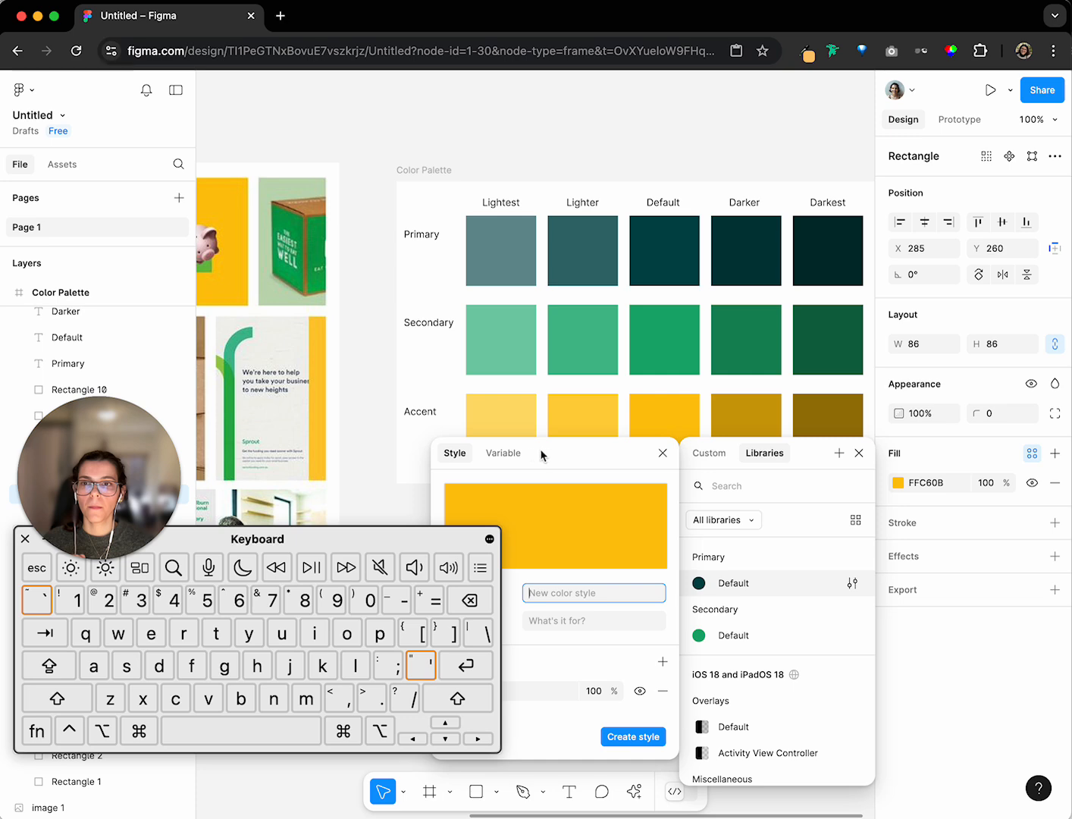
left_click_drag(536, 451, 728, 188)
left_click(762, 335)
type("Acce")
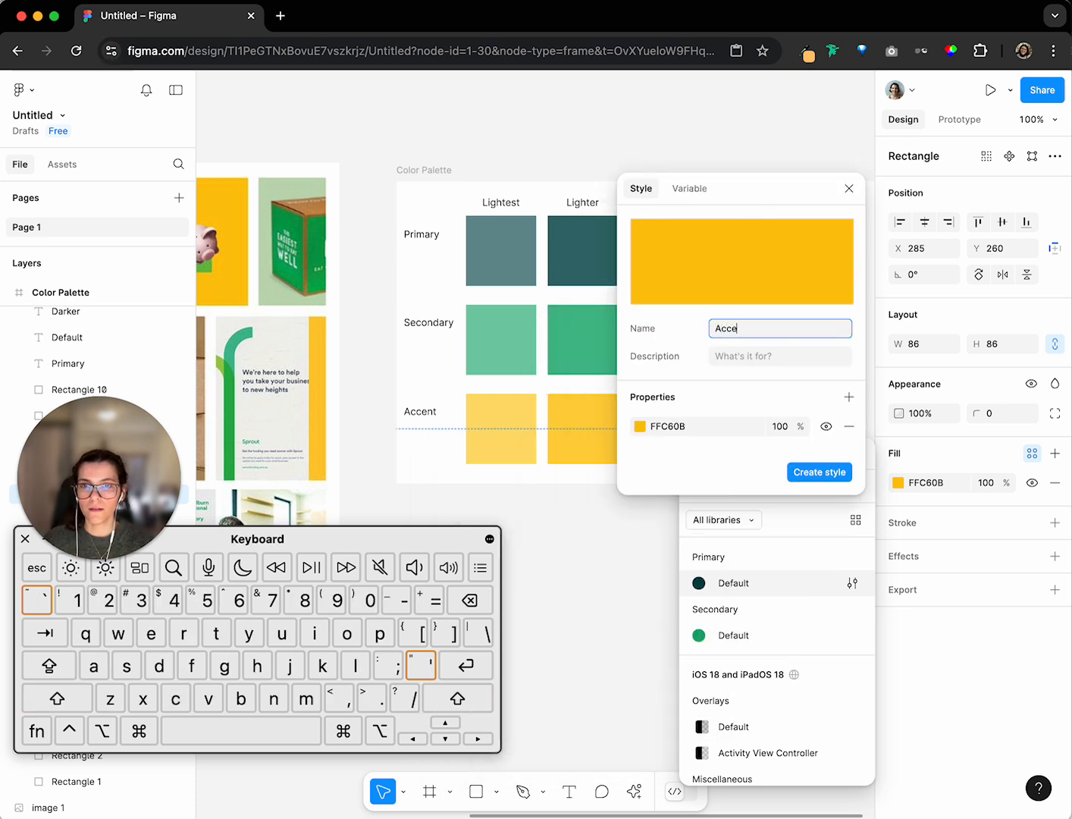
type("nt/Default")
key("Return")
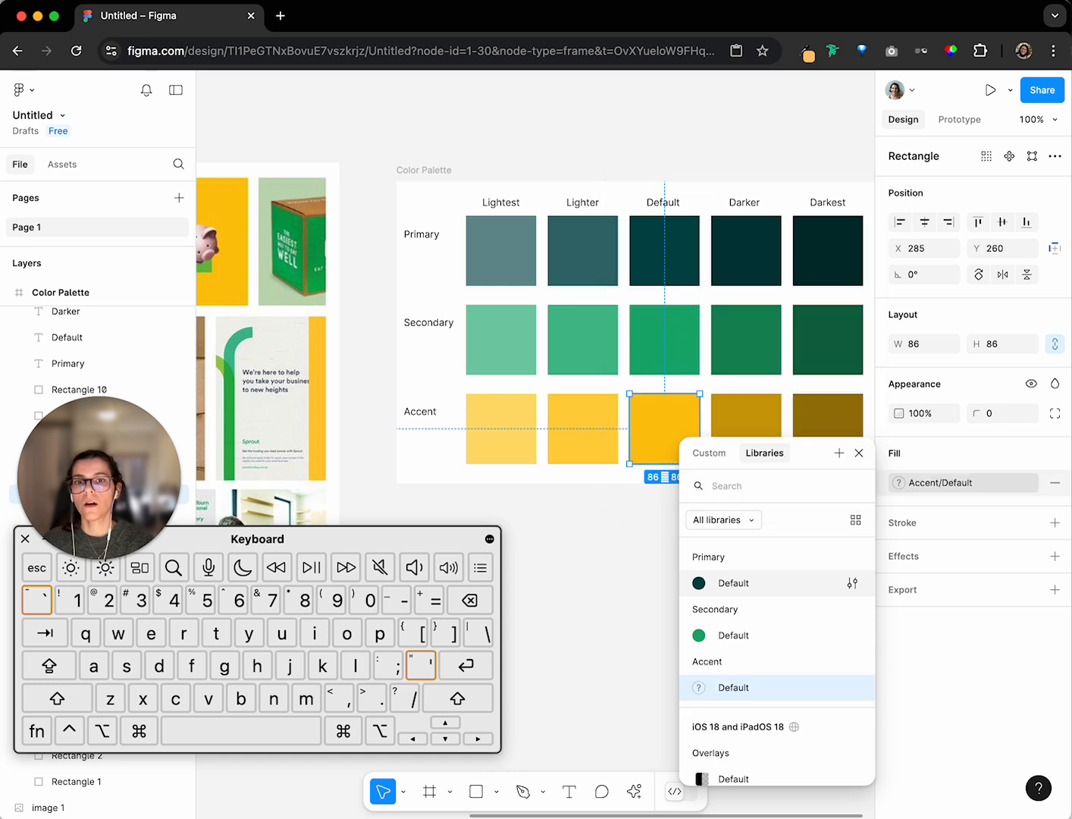
left_click(621, 562)
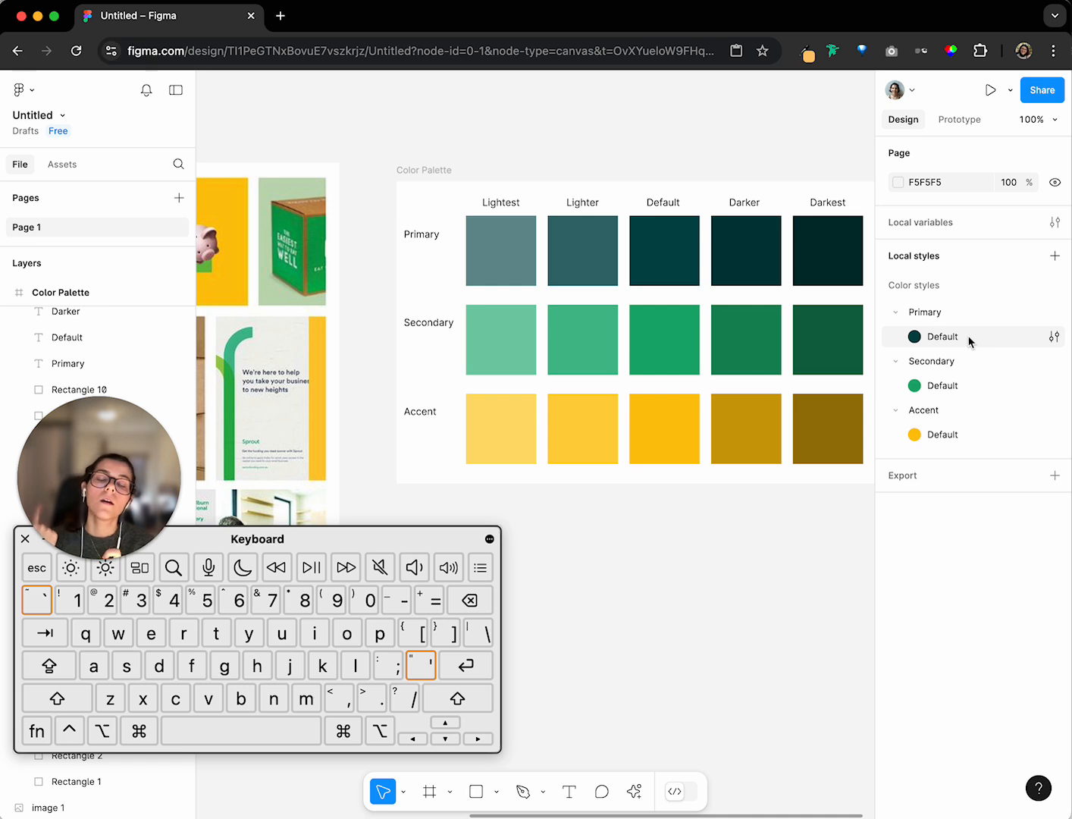
left_click(501, 246)
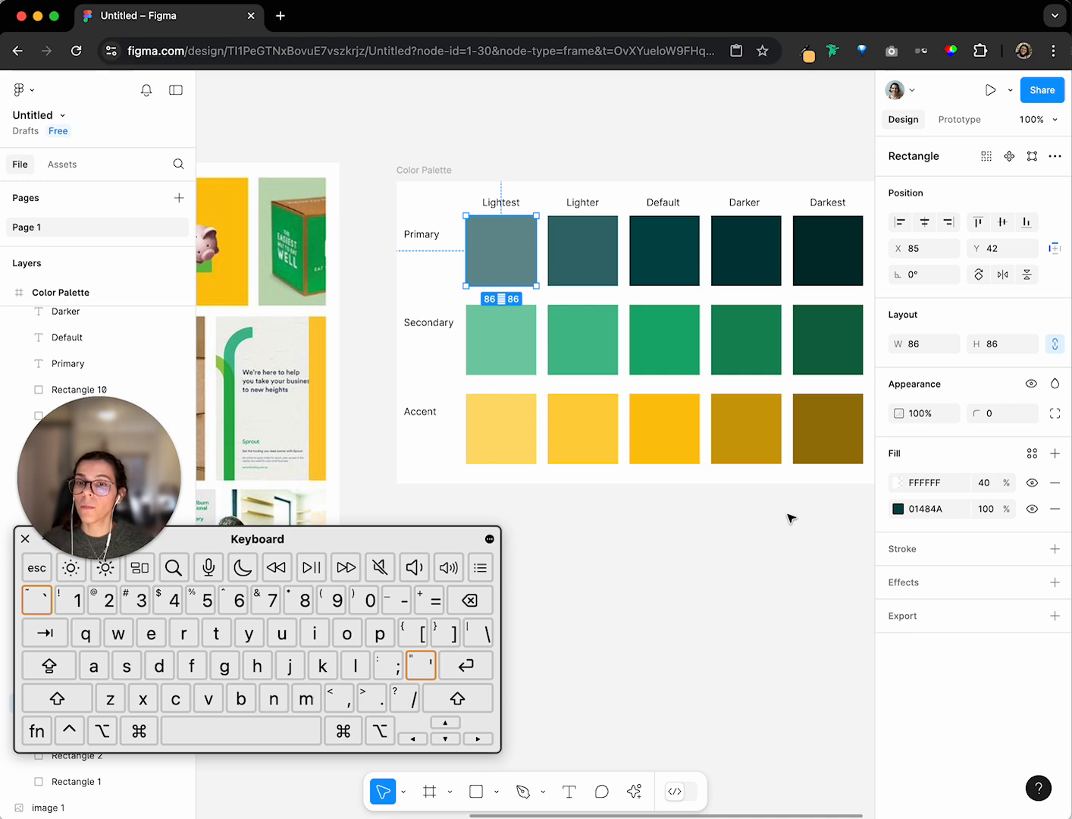
left_click(685, 794)
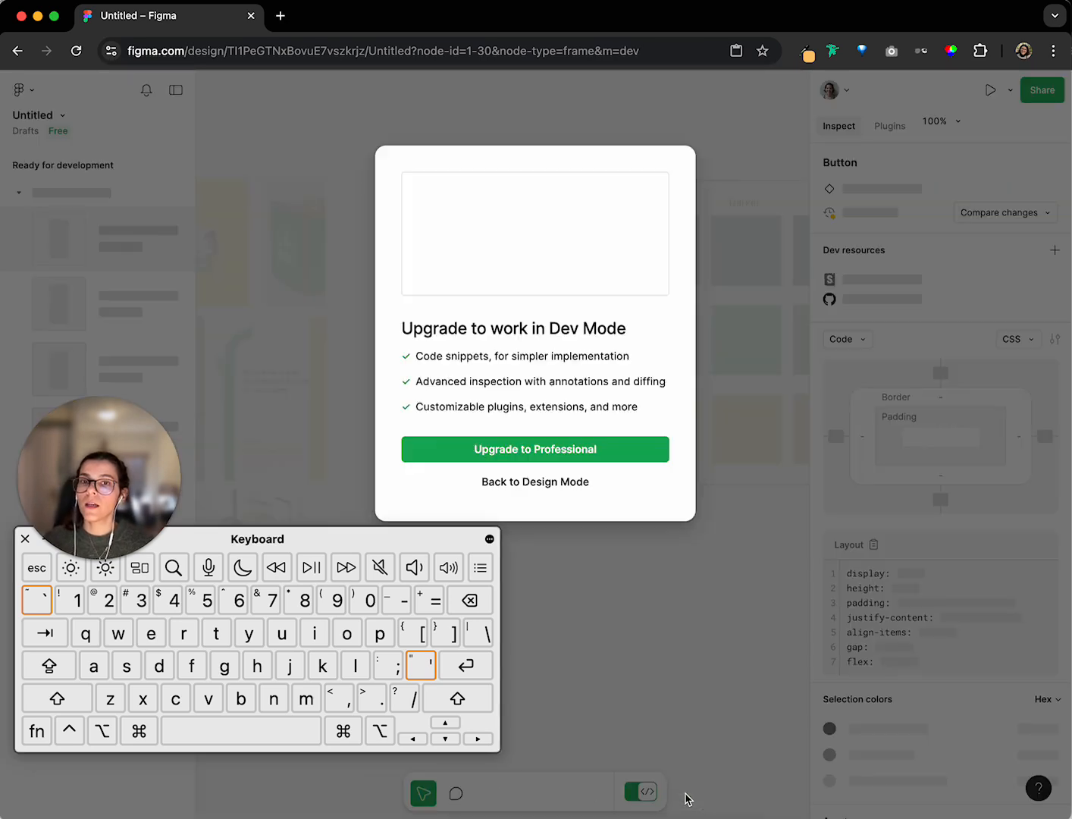
left_click(541, 485)
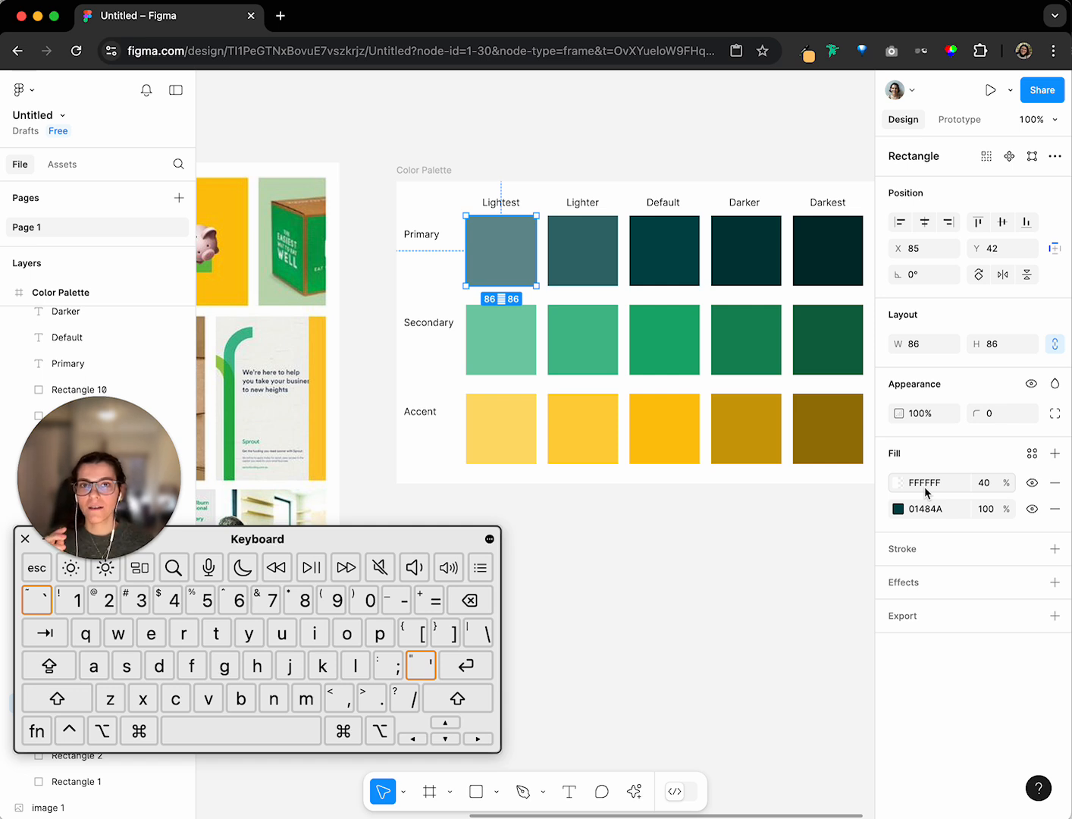
left_click(750, 599)
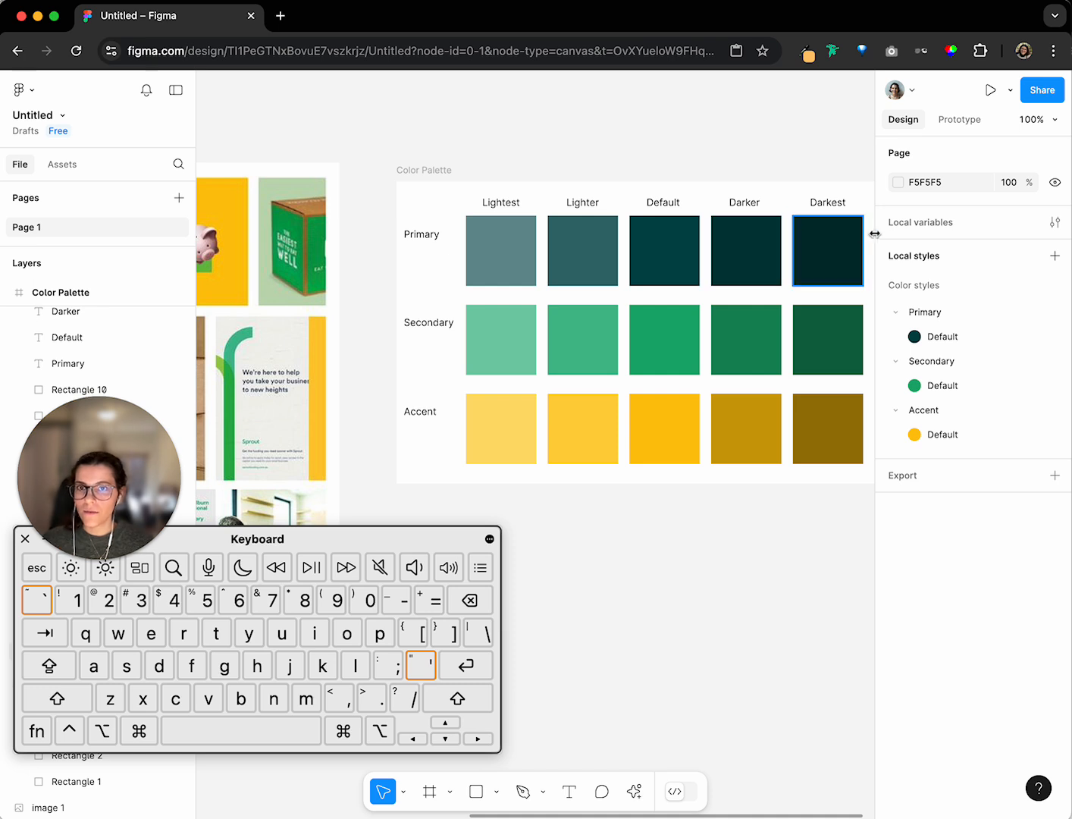
left_click(1055, 257)
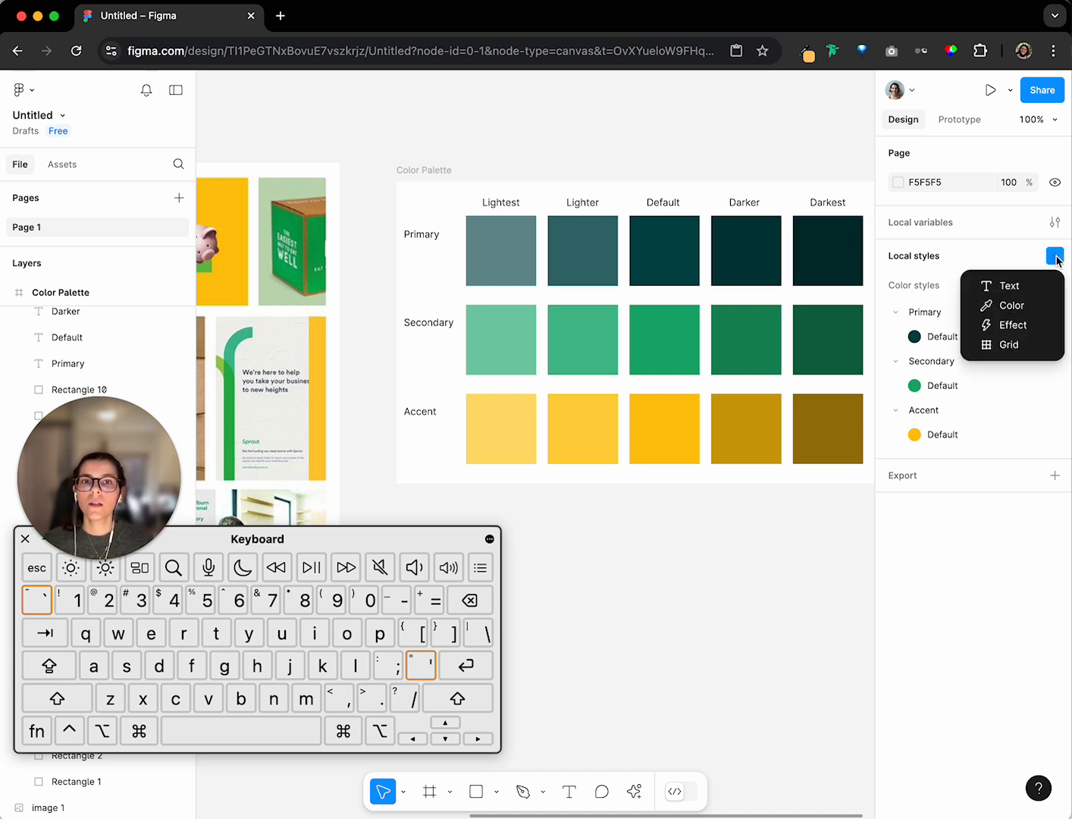
left_click(1012, 307)
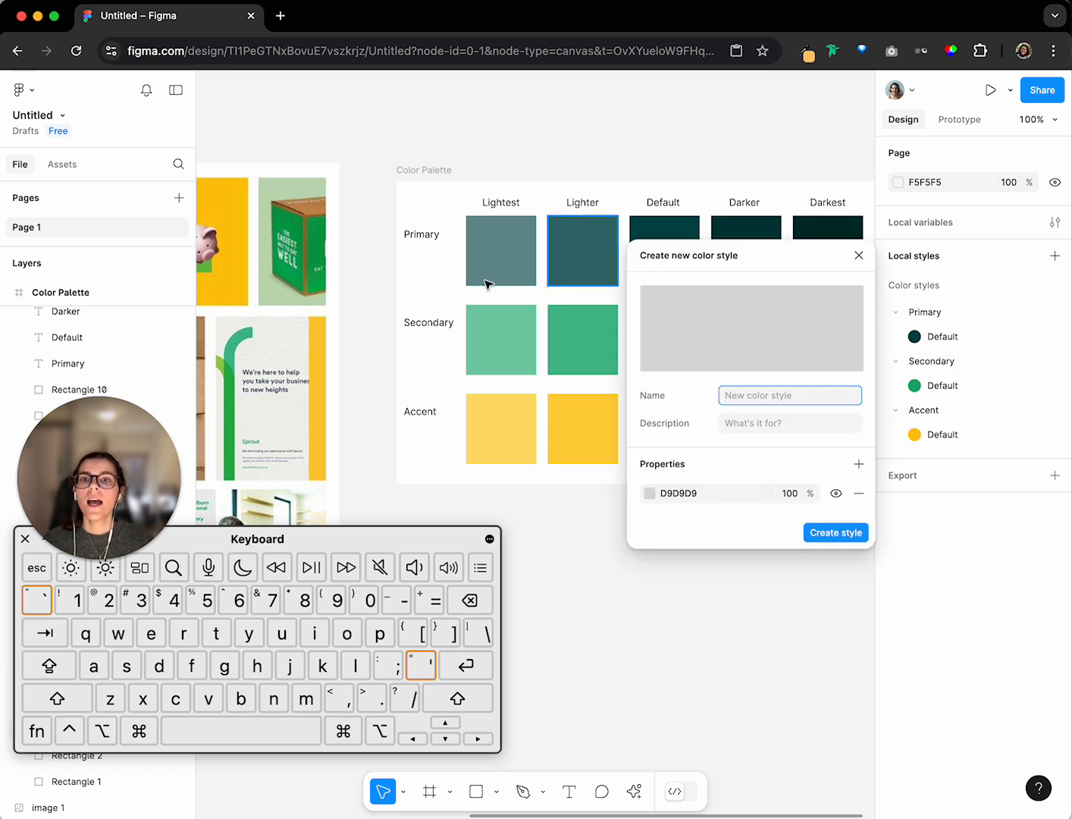
scroll(416, 283, "right", 4)
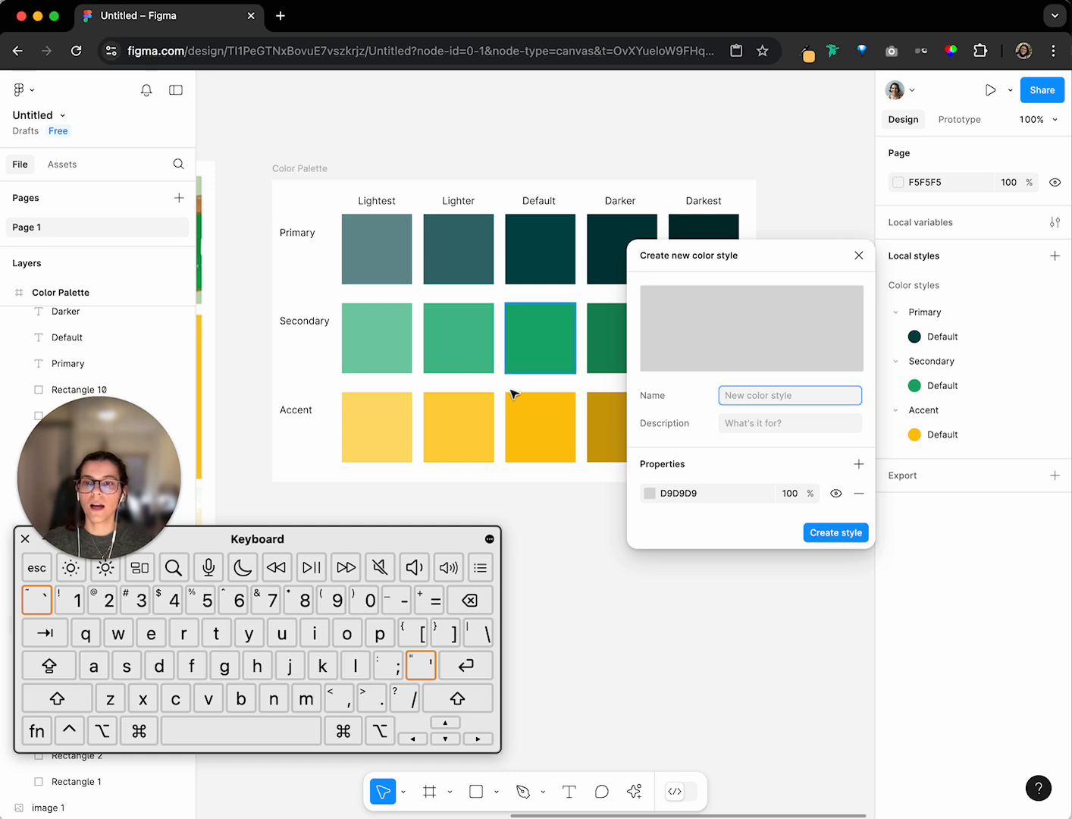
type("i")
key("BackSpace")
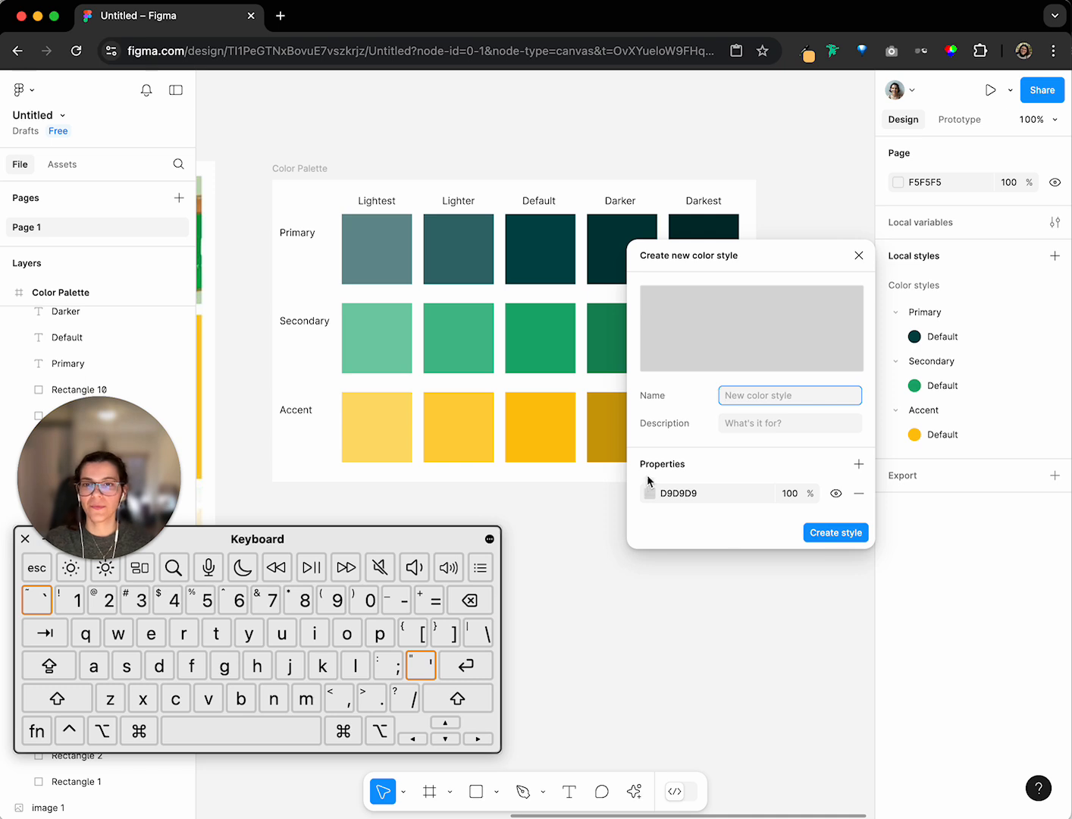
left_click(649, 494)
left_click_drag(564, 350, 843, 201)
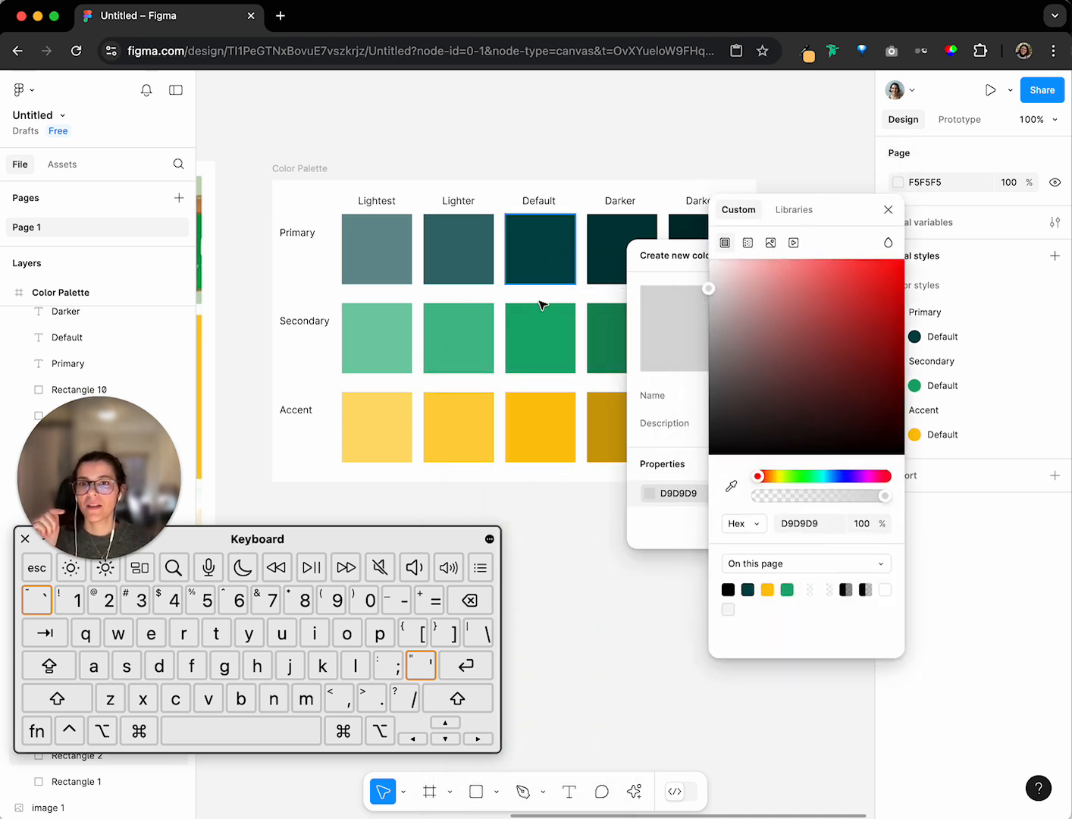
left_click(733, 489)
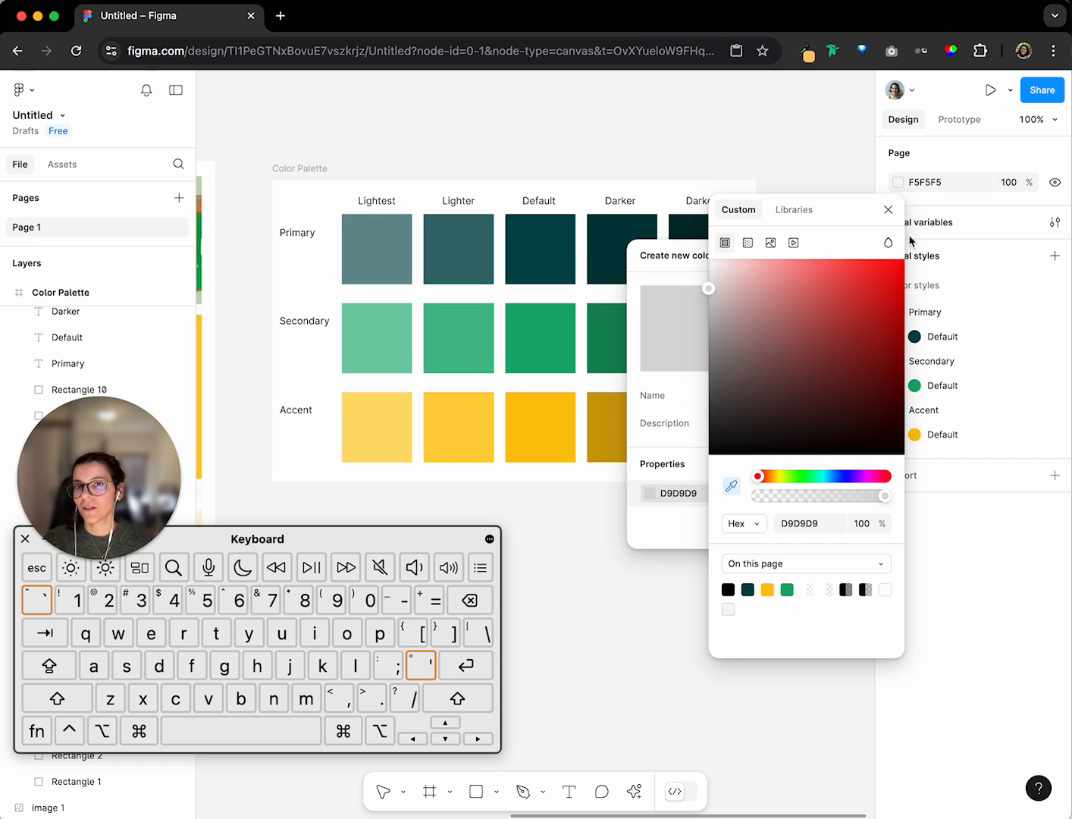
left_click(889, 211)
left_click(854, 251)
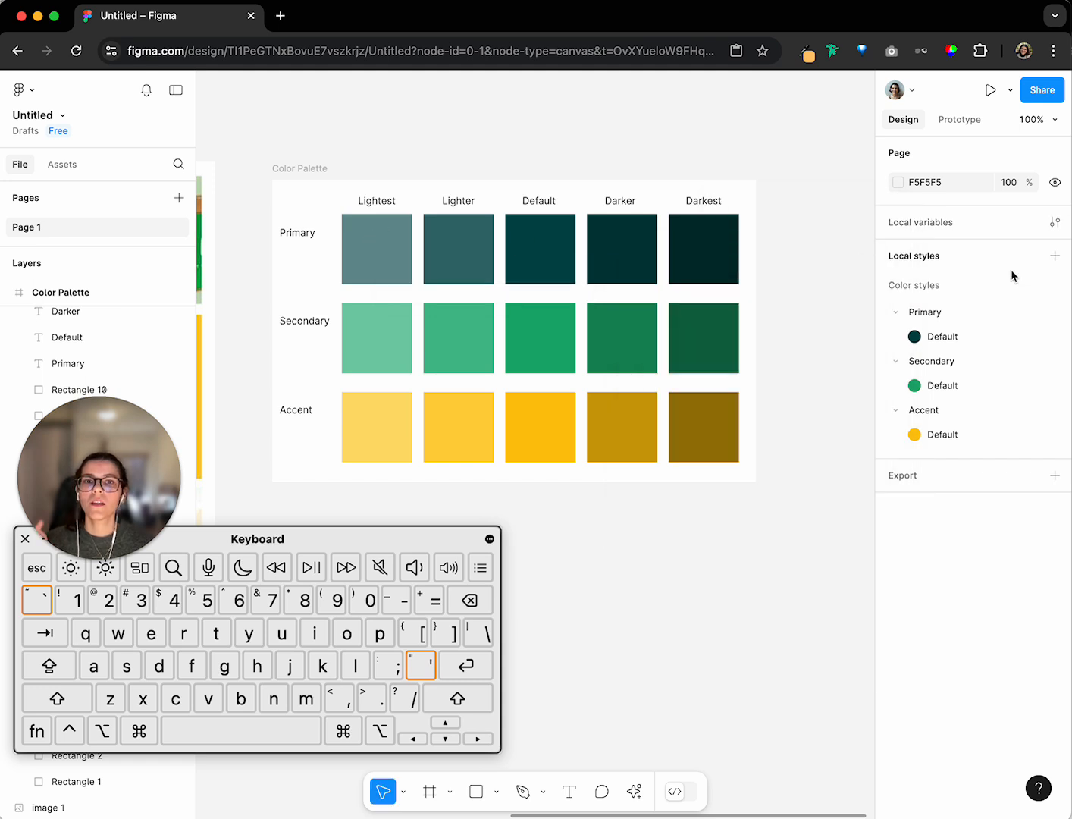
left_click(1055, 255)
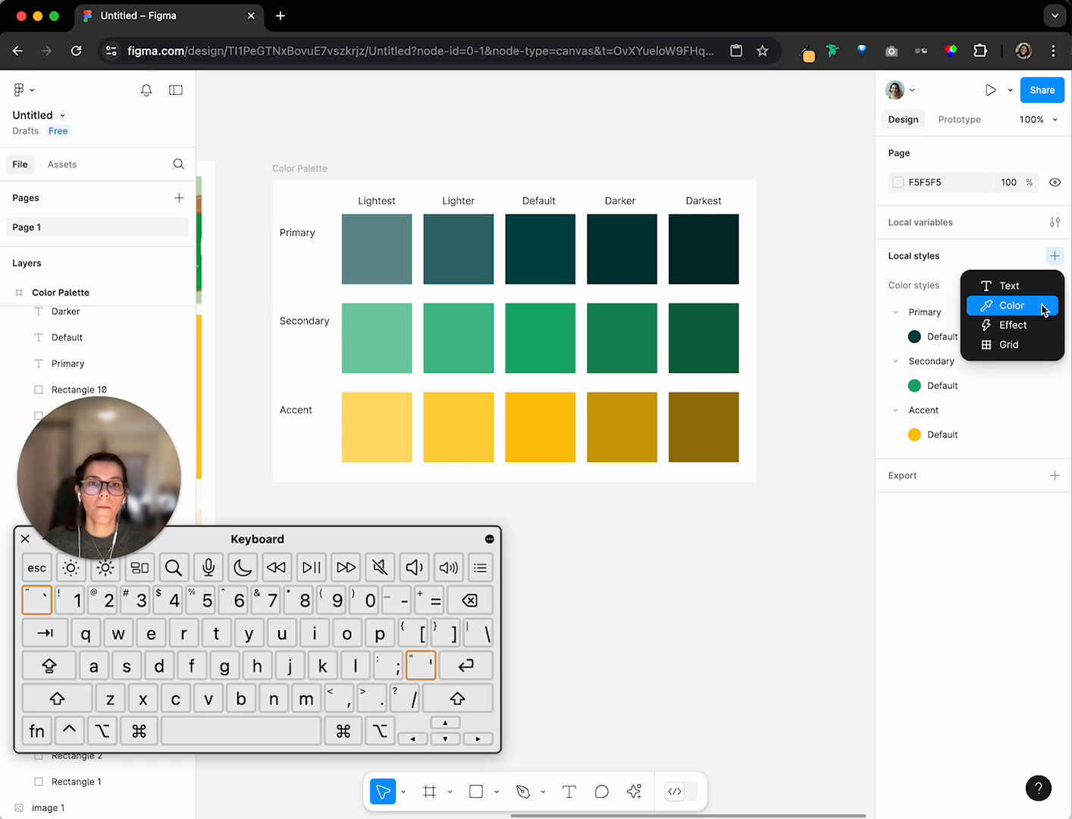
left_click(1053, 258)
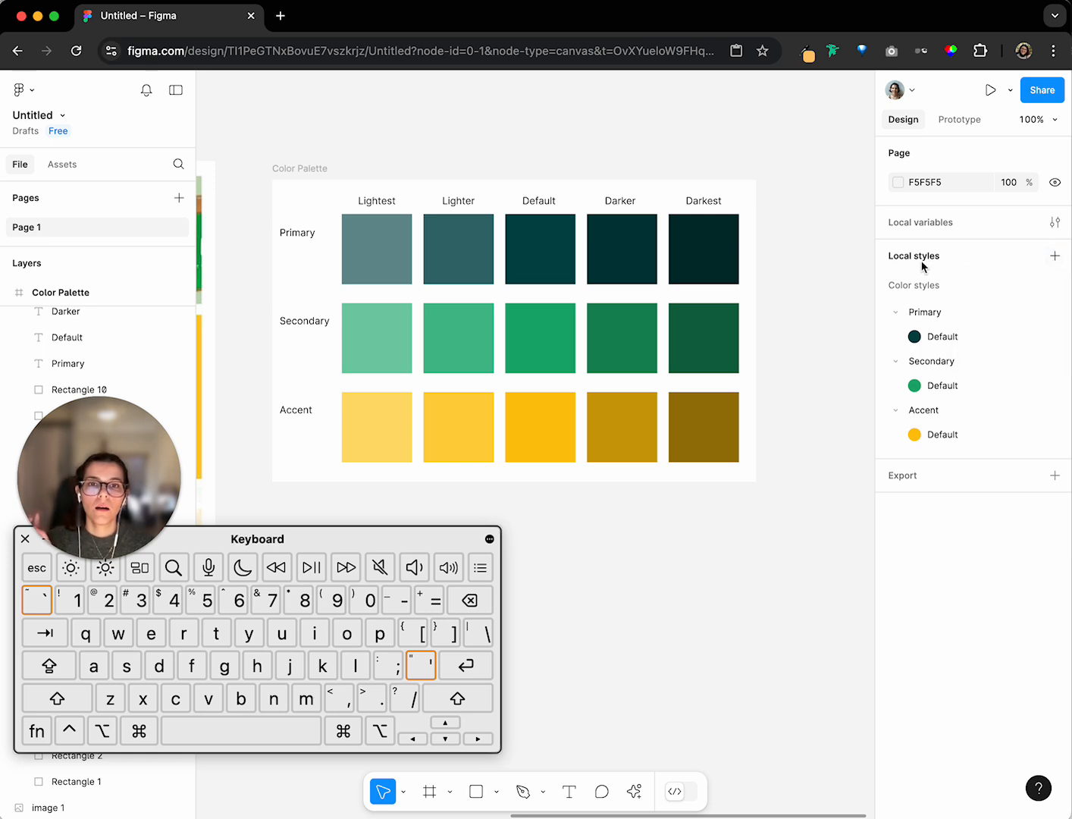
Create a new local color style with its fill 679192 sampled from the Lightest square in the Primary row
left_click(1055, 258)
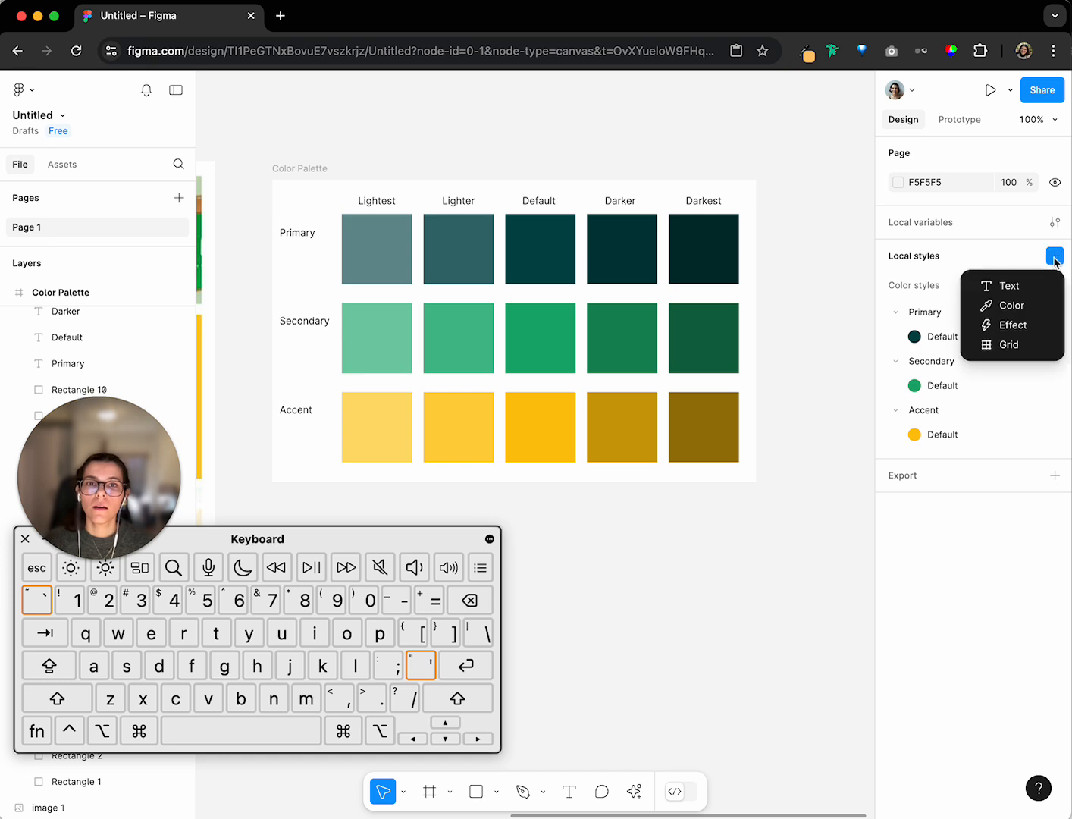
left_click(1023, 303)
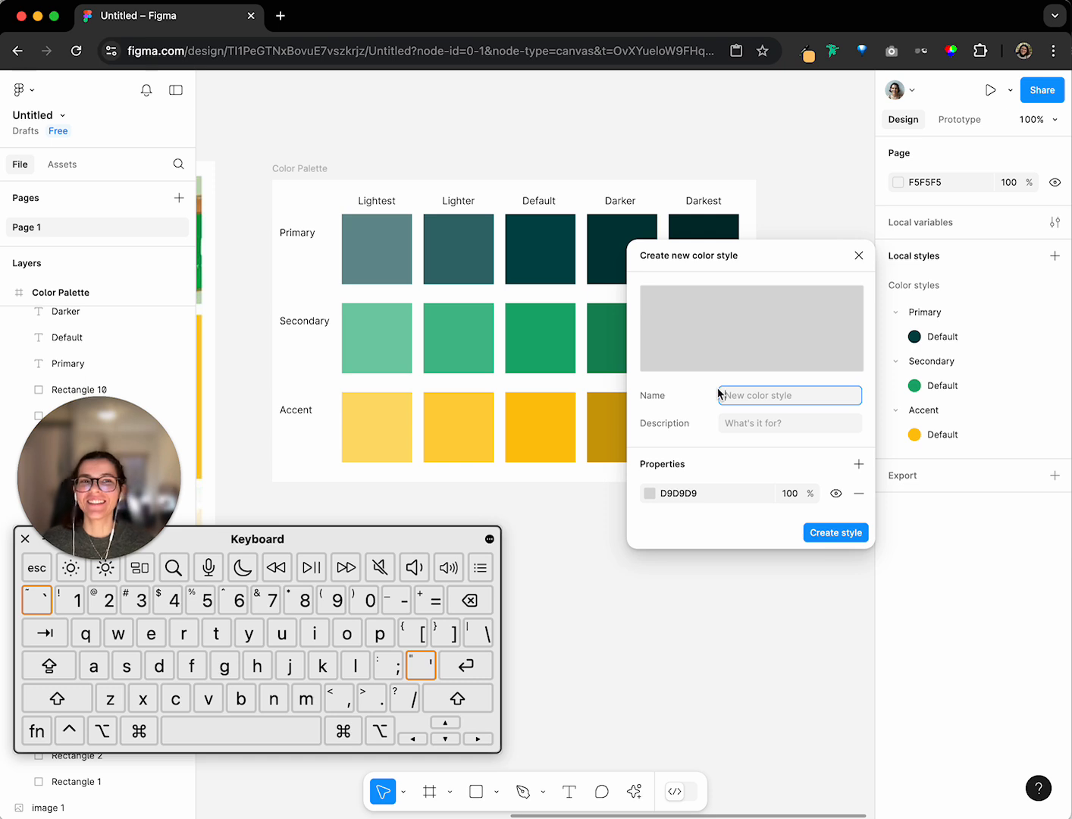
left_click(649, 493)
left_click_drag(553, 365, 935, 114)
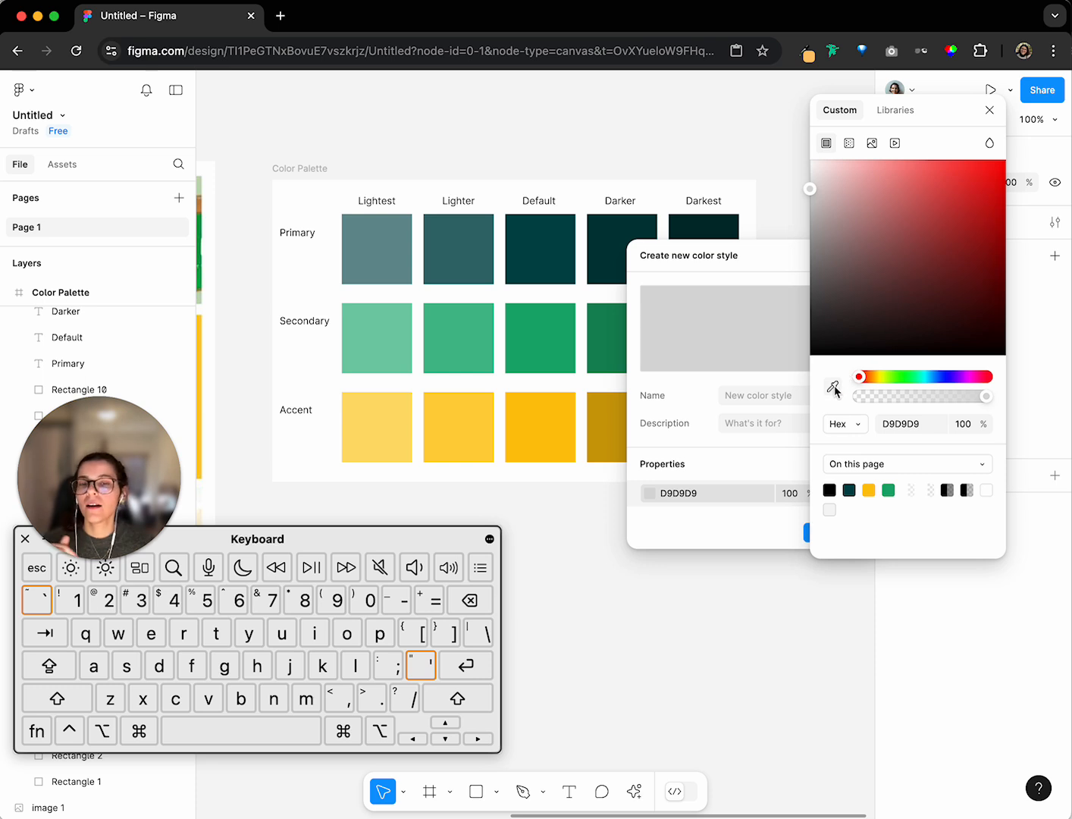
left_click(834, 387)
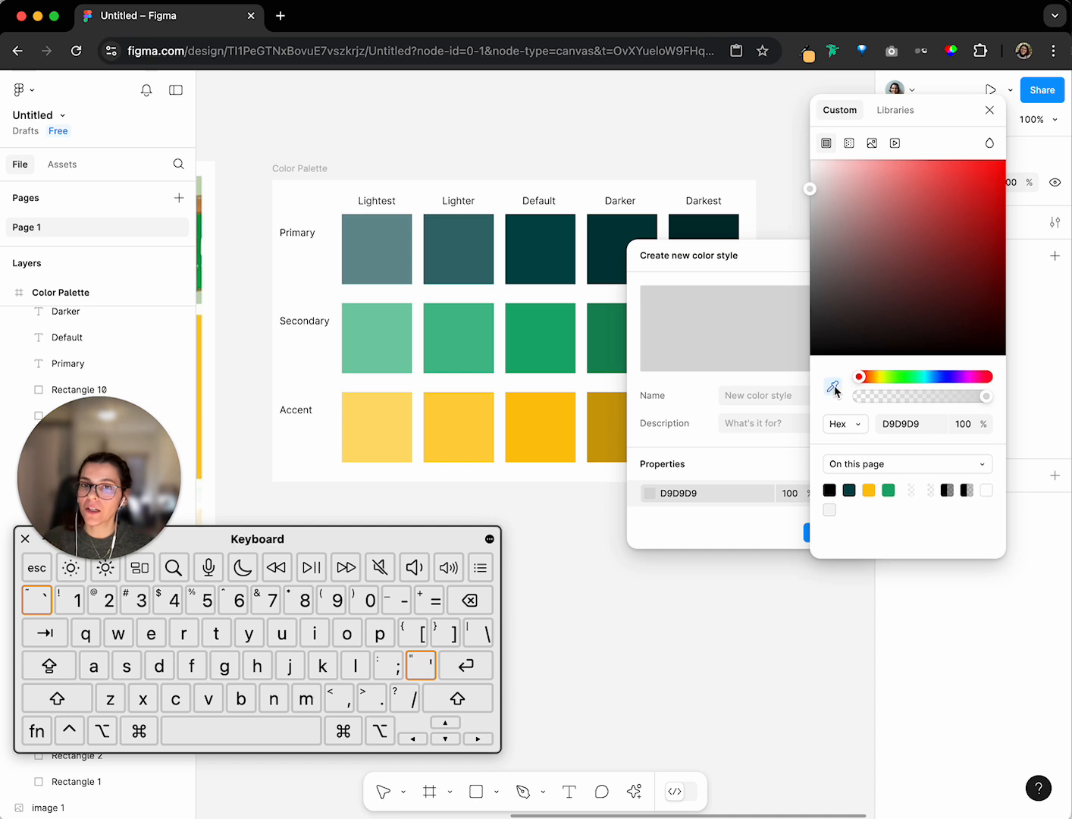
left_click(364, 241)
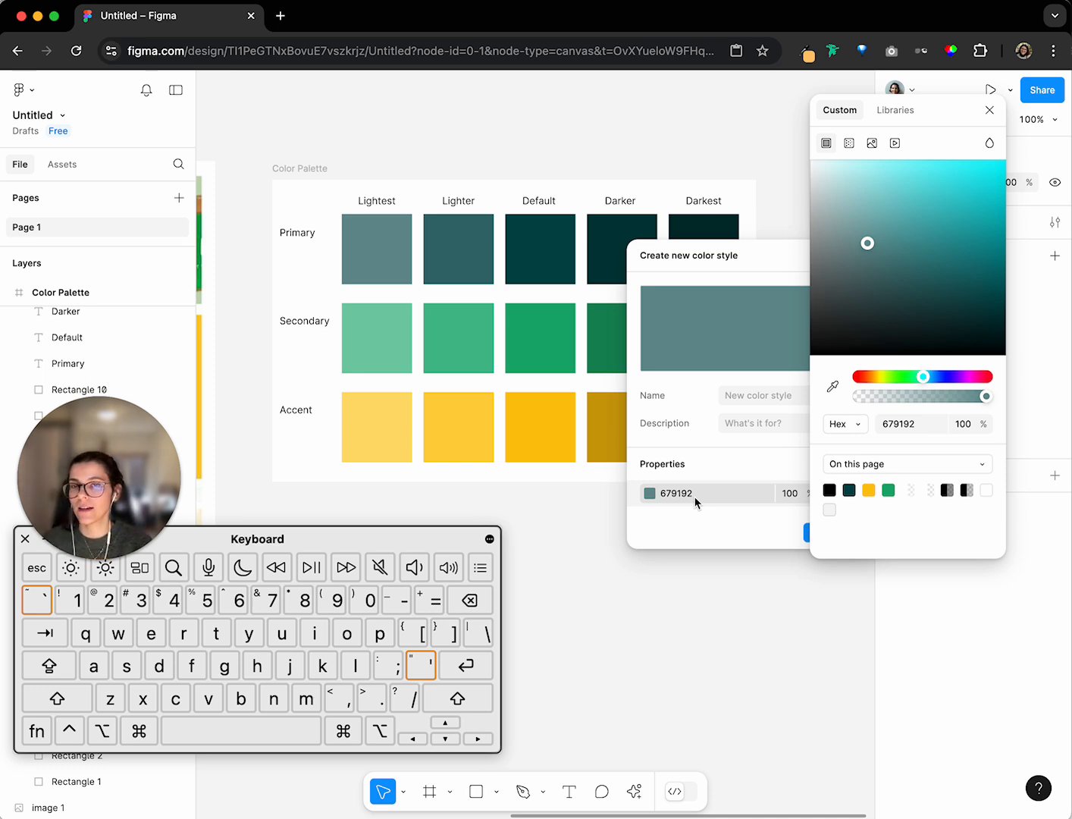
left_click(988, 114)
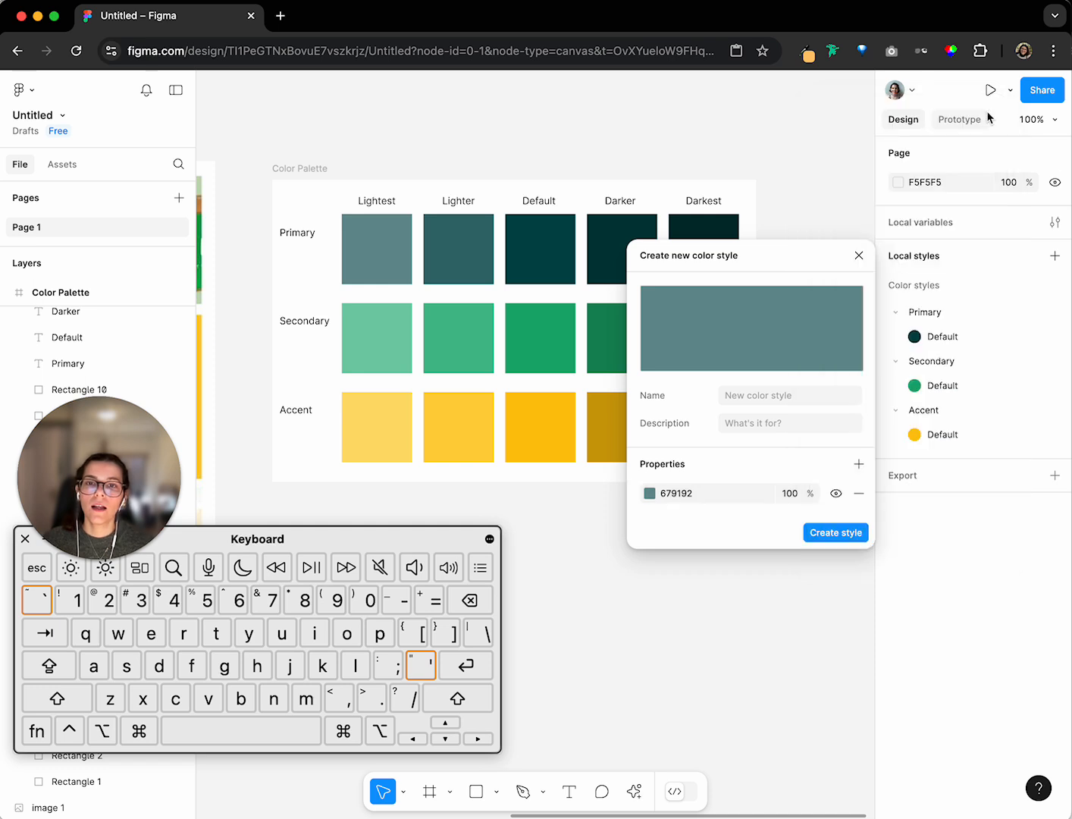
left_click(833, 533)
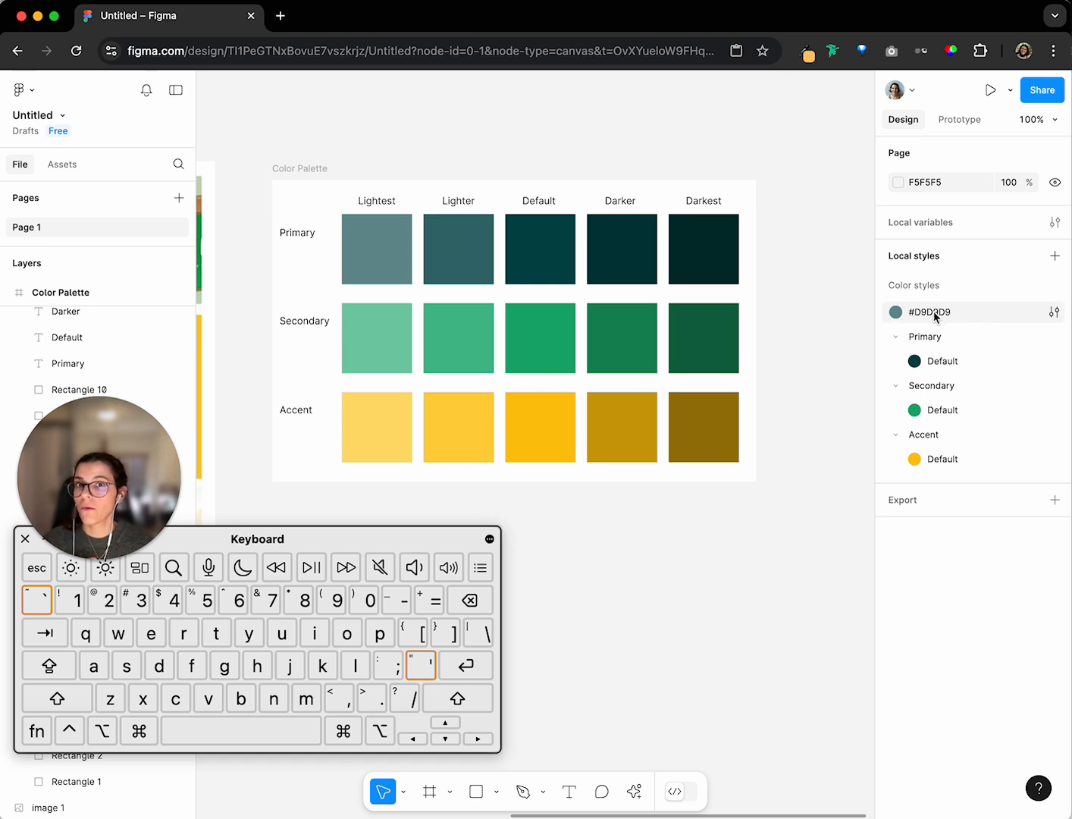
Move the new muted teal color style into the Primary group and rename it "Lightest"
left_click(1055, 313)
double_click(762, 458)
left_click(689, 663)
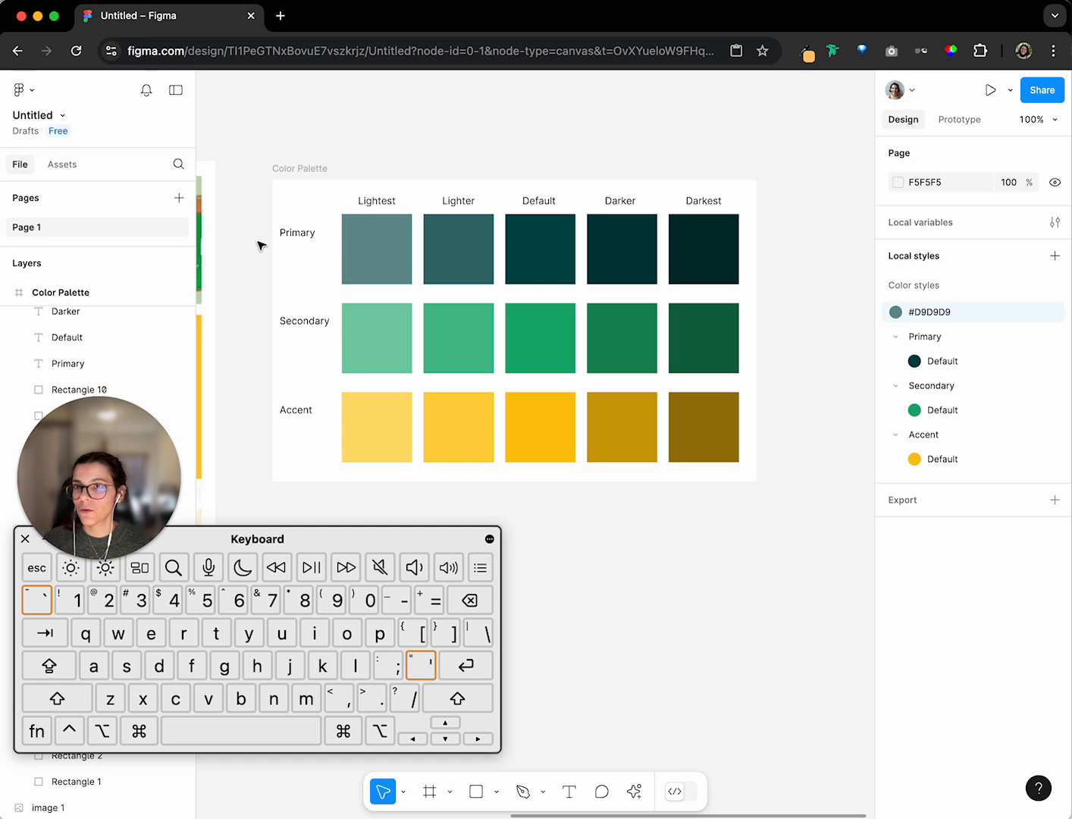
left_click_drag(919, 312, 979, 371)
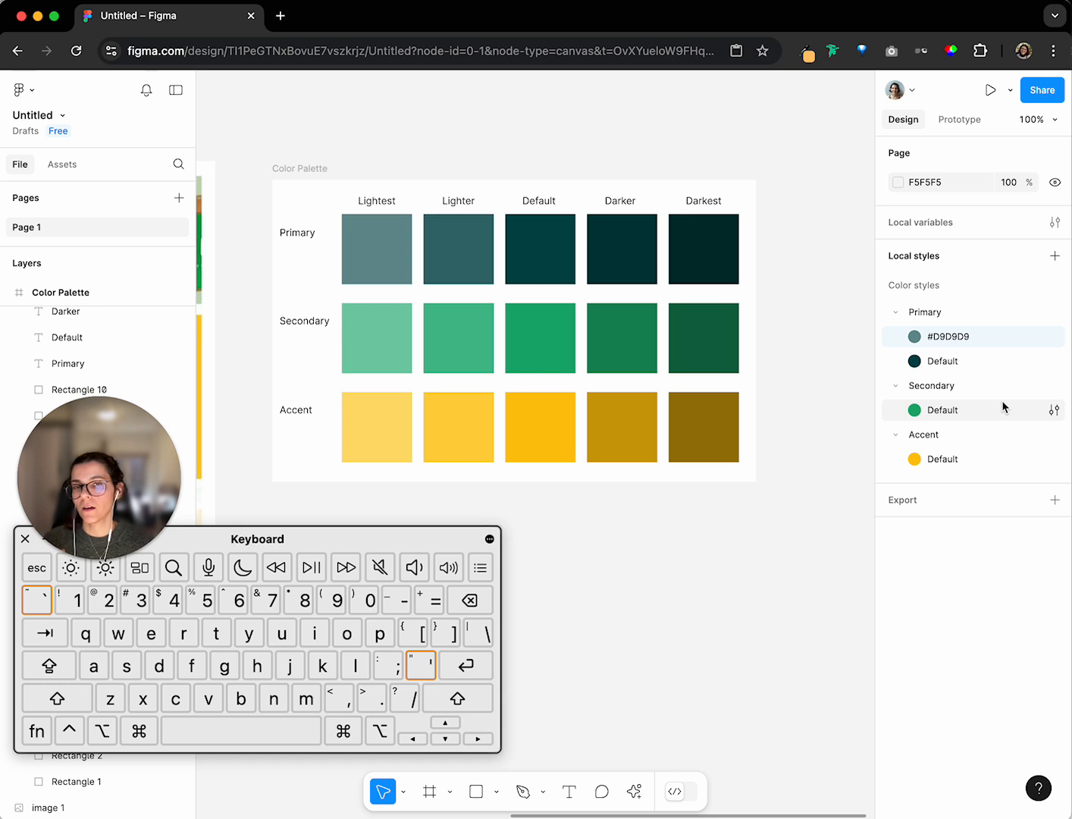
left_click(1054, 338)
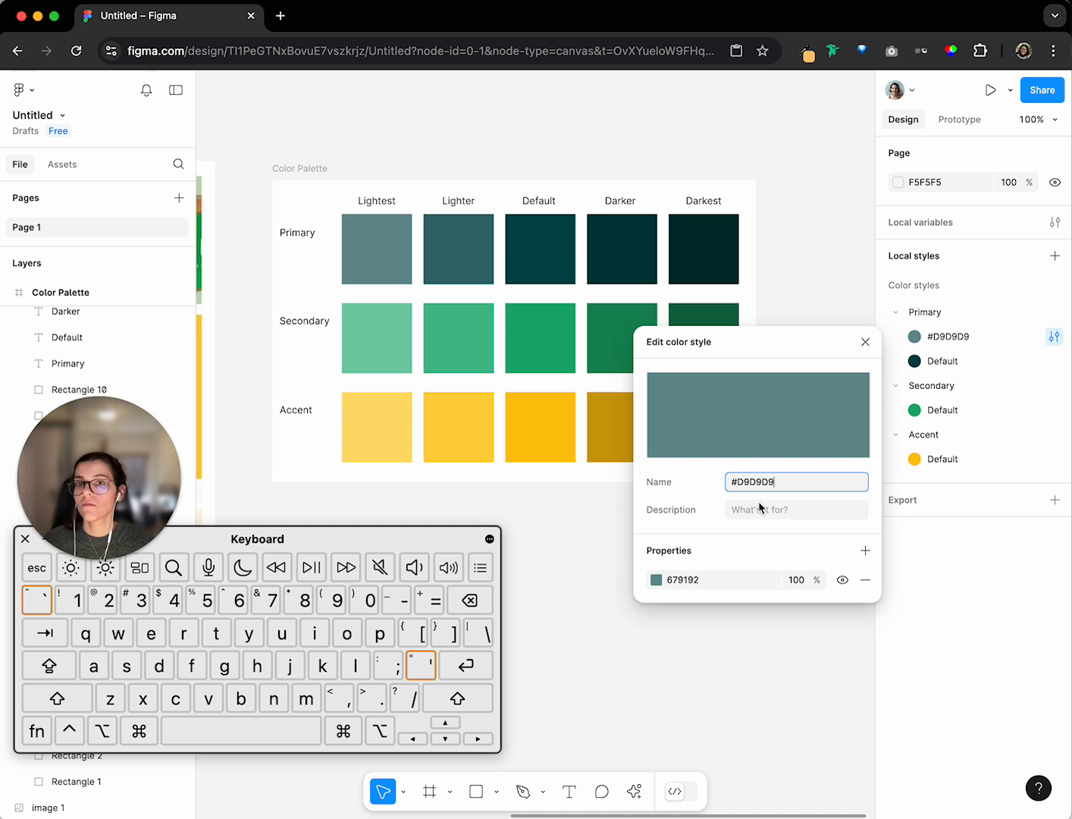
type("Lightest")
key("Return")
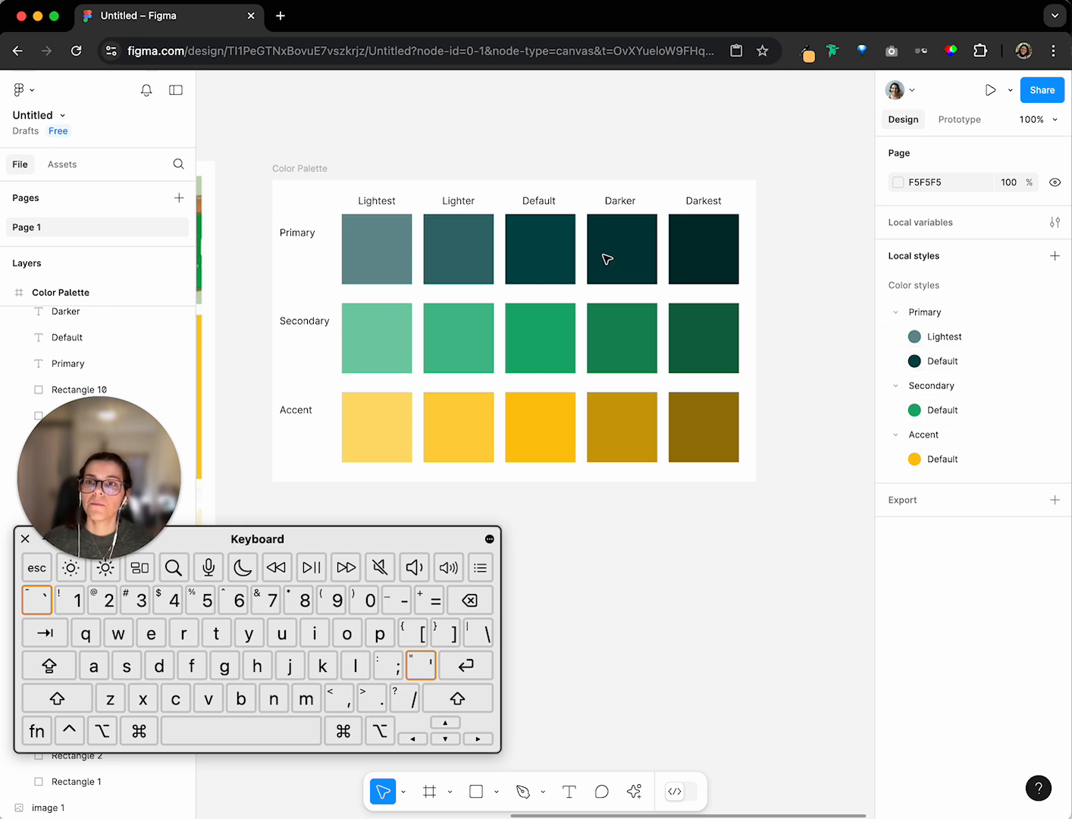
Create a new local color style with its fill 346D6E sampled from the Lighter square in the Primary row
left_click(1055, 258)
left_click(1008, 303)
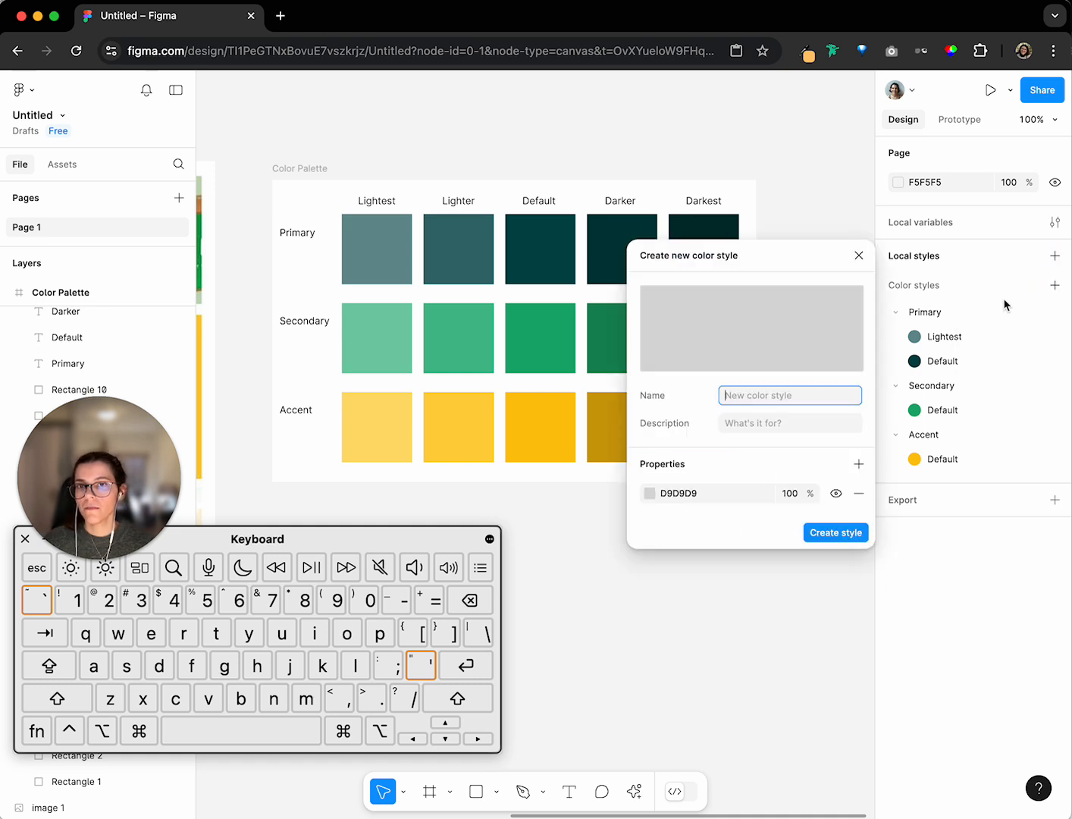
left_click(649, 493)
left_click(540, 360)
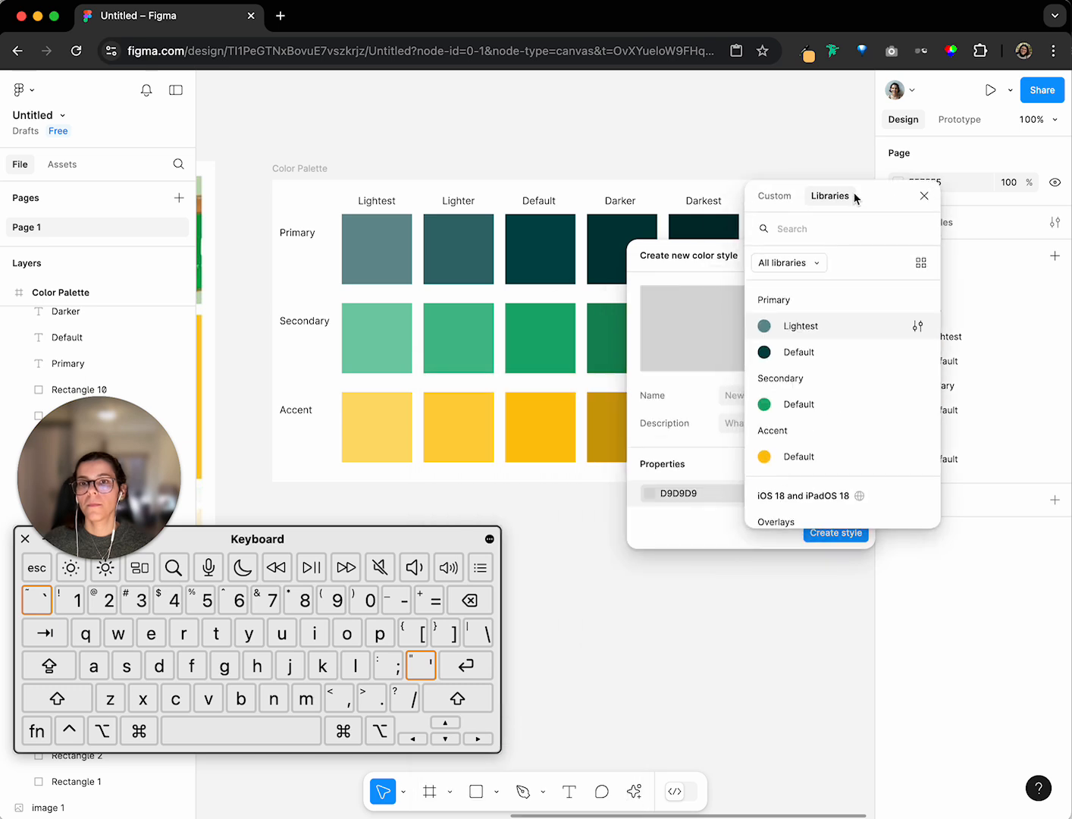
left_click_drag(883, 189, 925, 245)
left_click(967, 252)
scroll(667, 556, "left", 5)
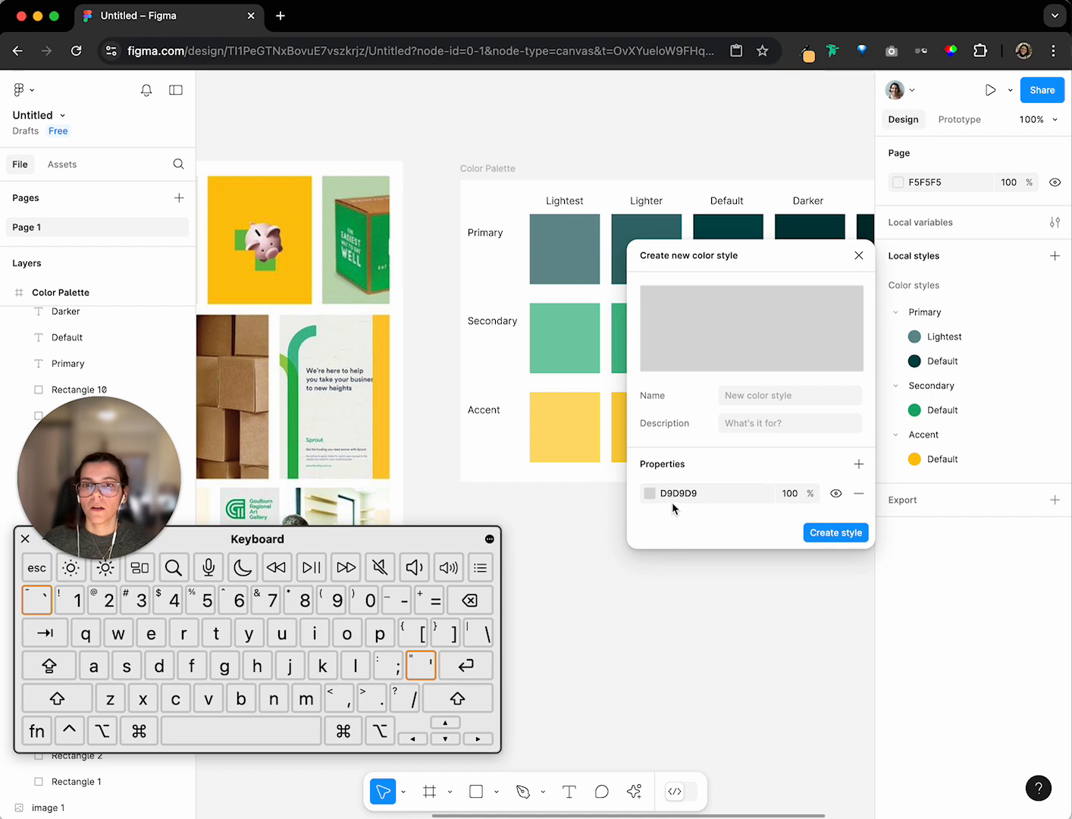
scroll(466, 428, "down", 3)
left_click(650, 493)
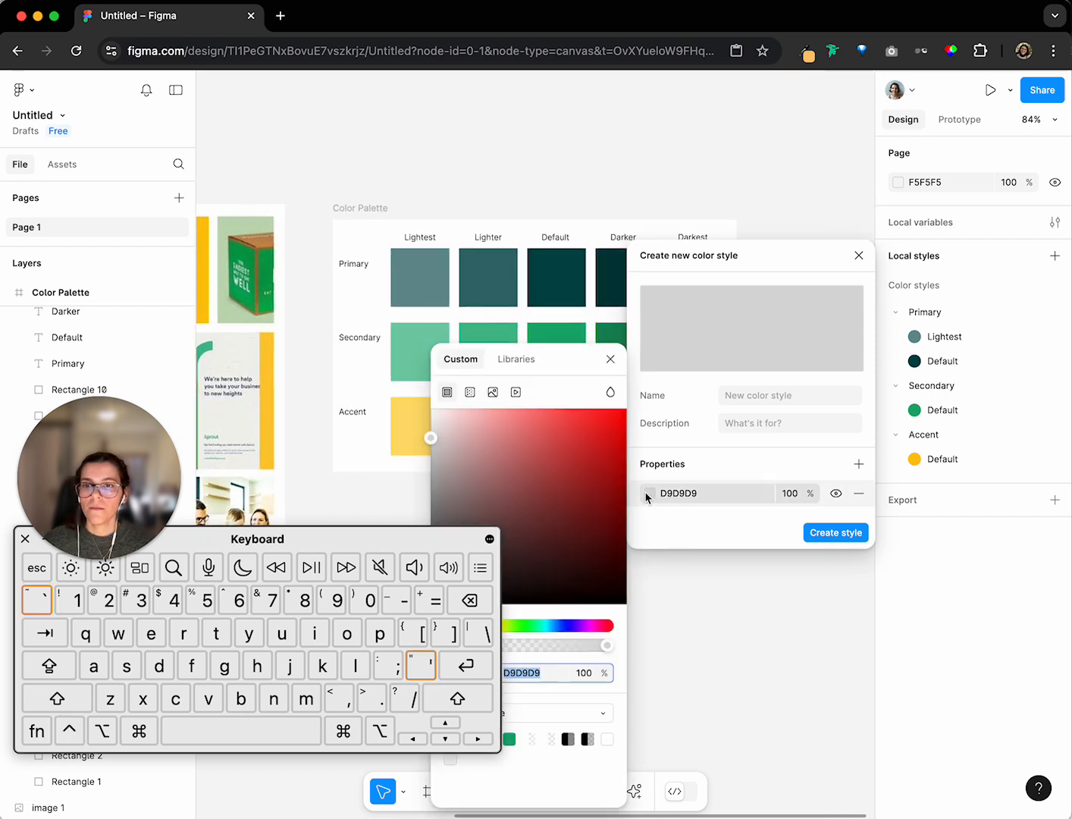
left_click_drag(418, 541, 407, 20)
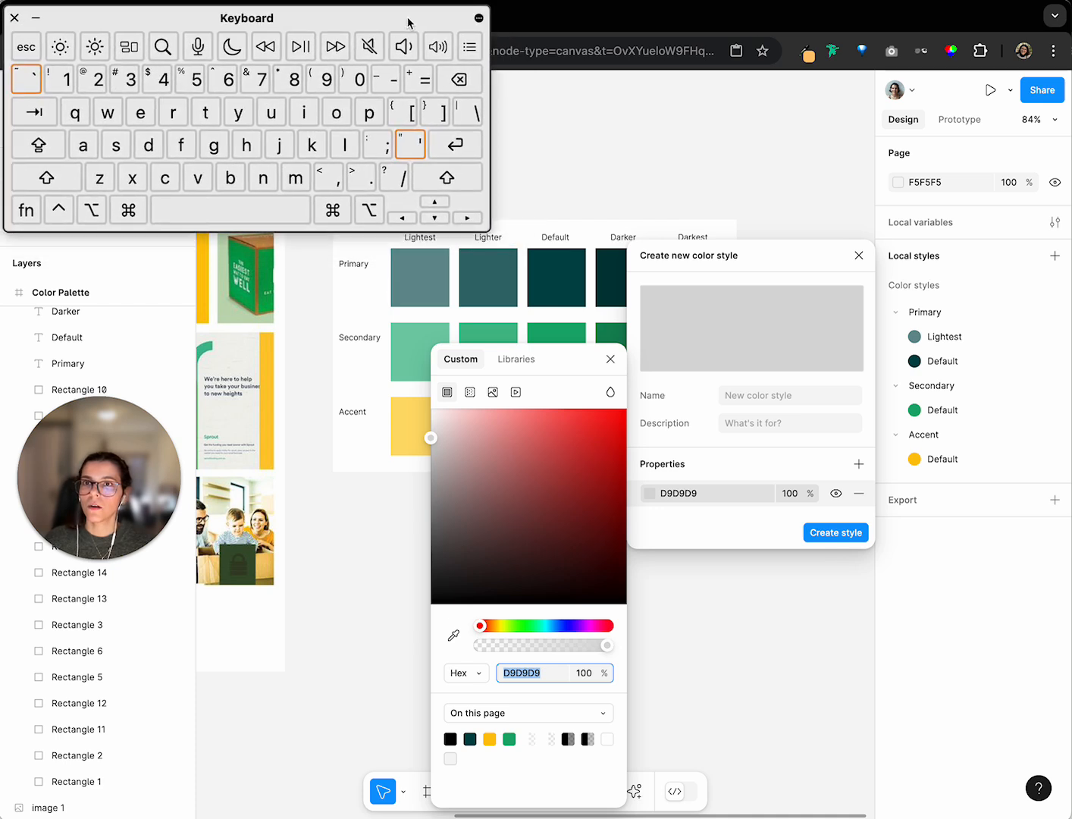
scroll(726, 139, "left", 3)
scroll(726, 139, "up", 2)
scroll(727, 139, "right", 5)
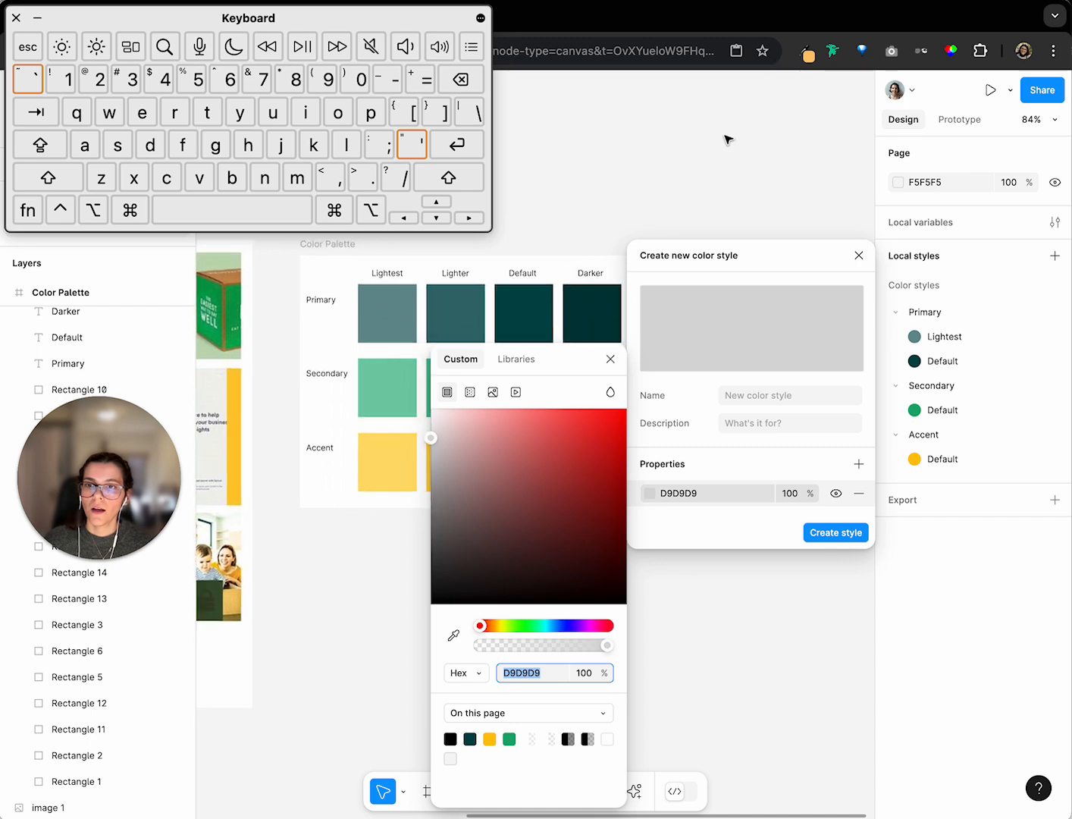
left_click(453, 637)
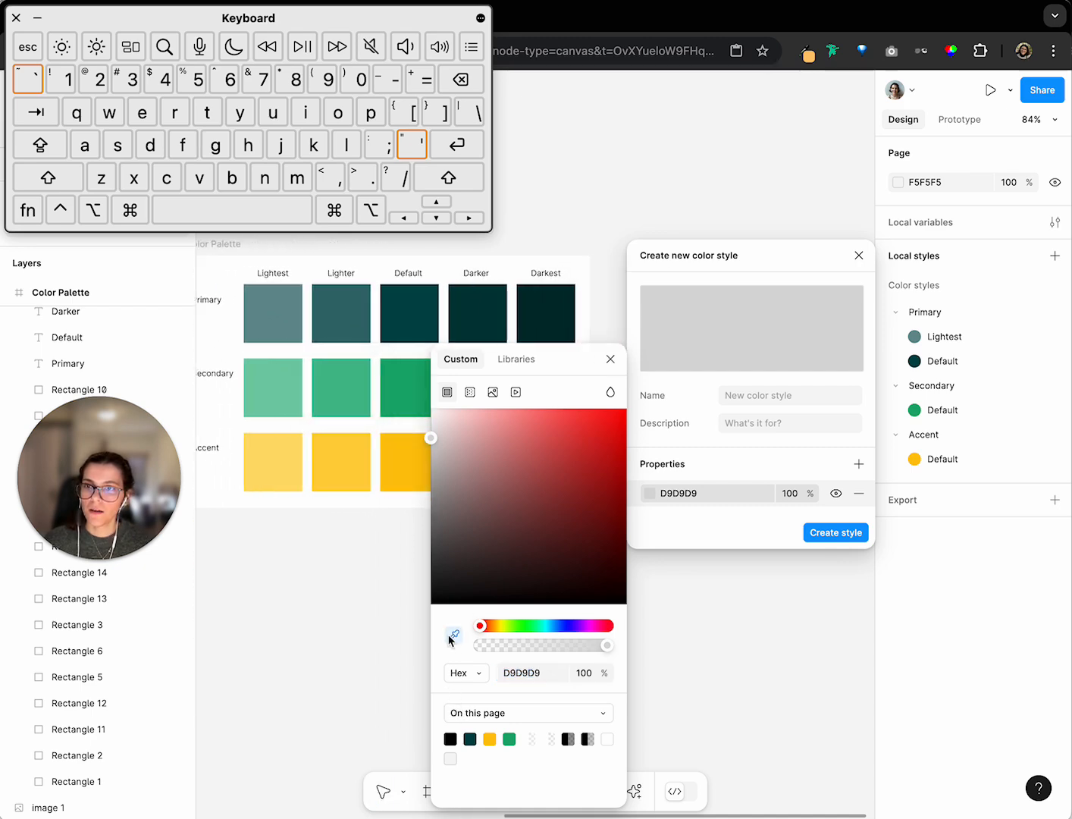
left_click(332, 303)
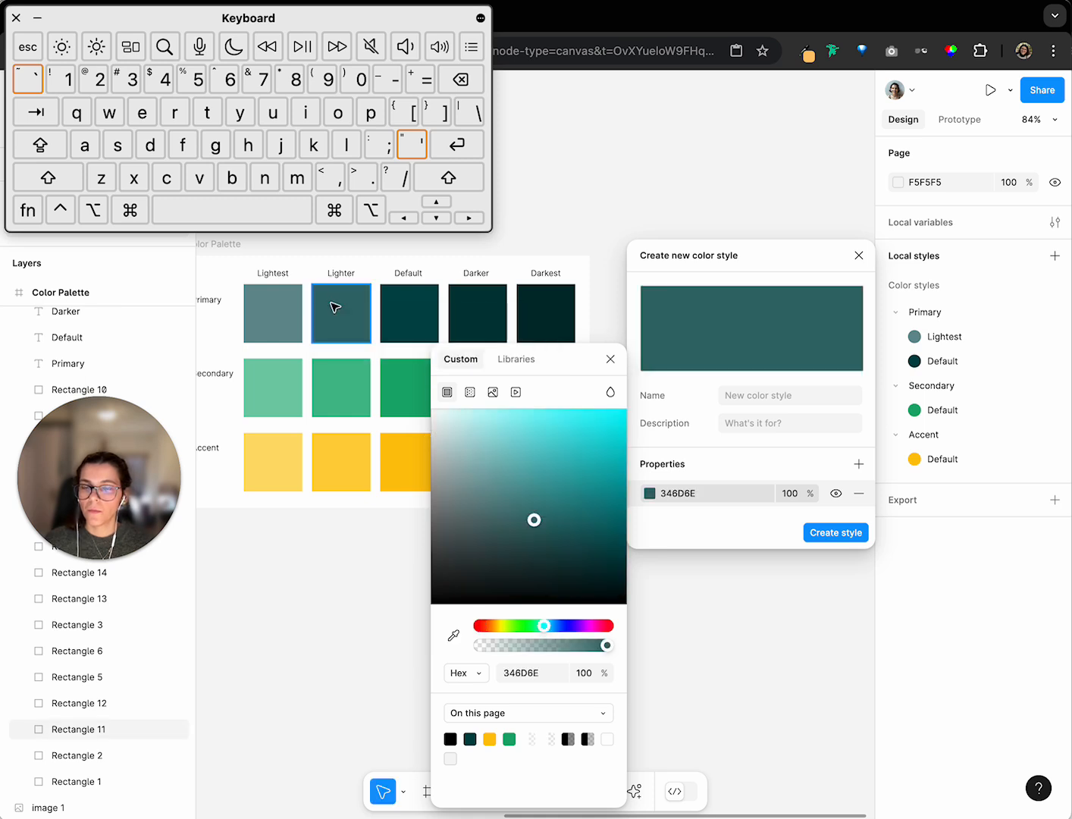
left_click(828, 533)
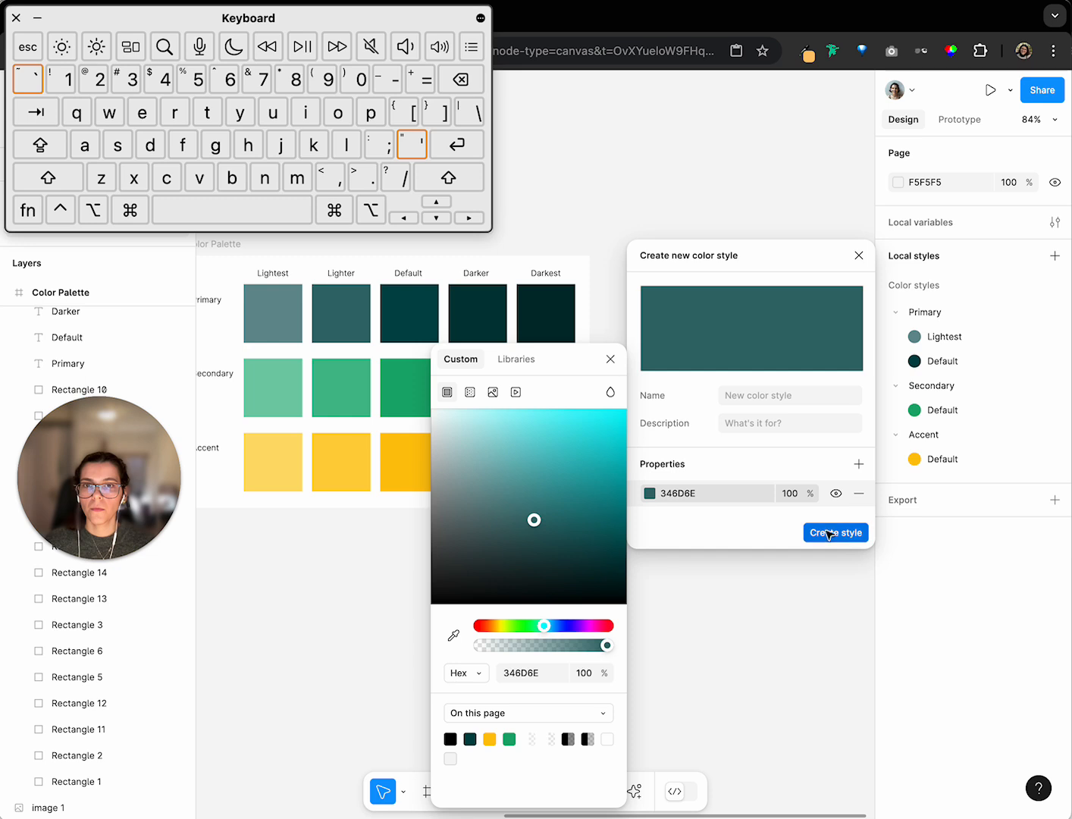
Move the new teal color style between Lightest and Default in the Primary group and rename it "Lighter"
left_click_drag(954, 317, 960, 377)
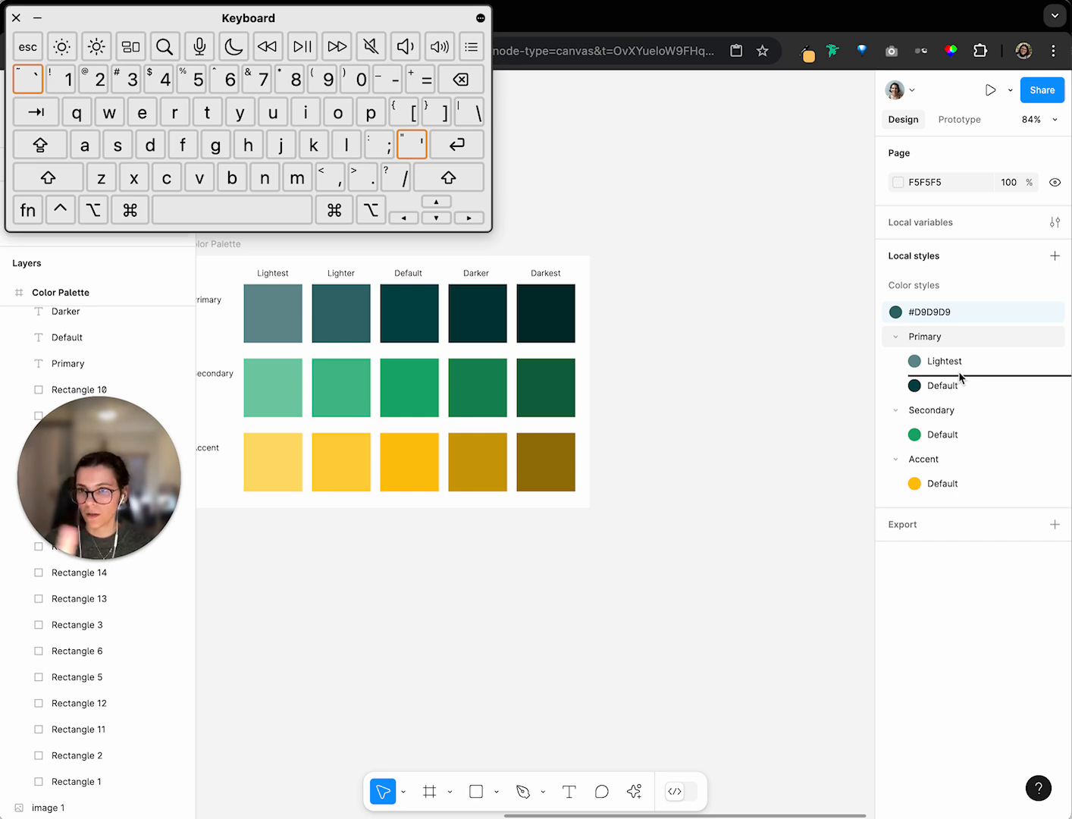
left_click_drag(960, 378, 960, 372)
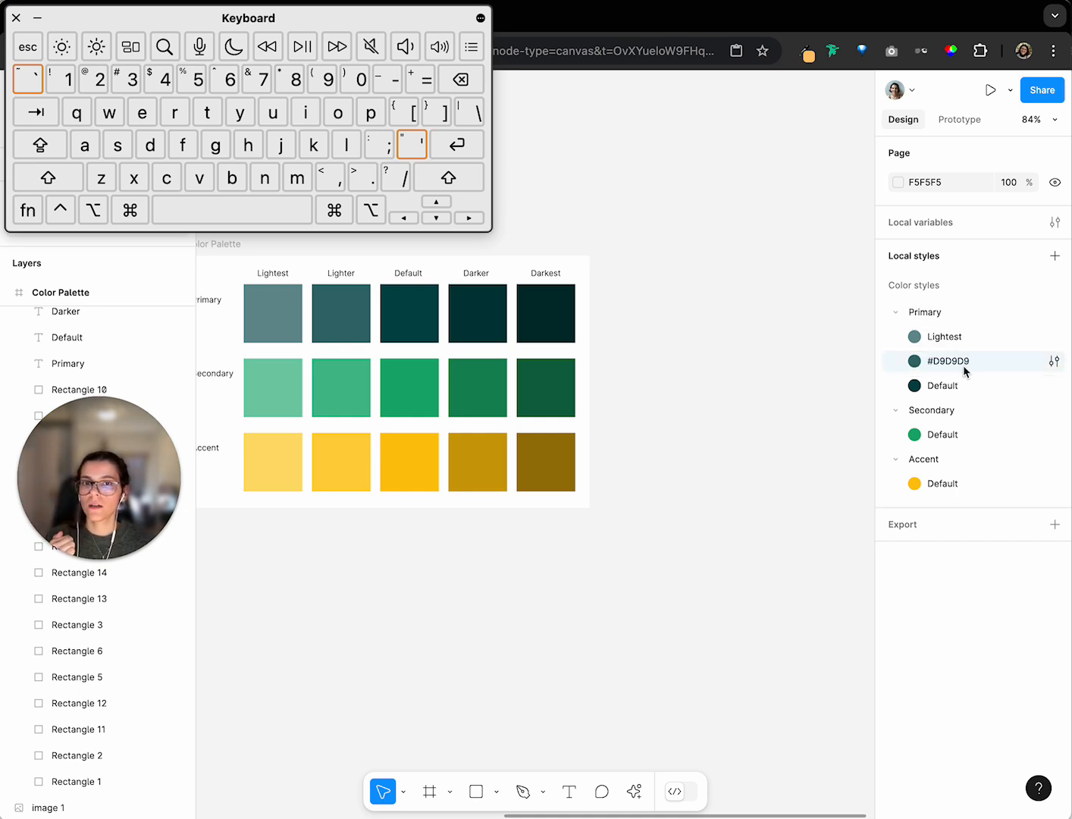
left_click(1055, 363)
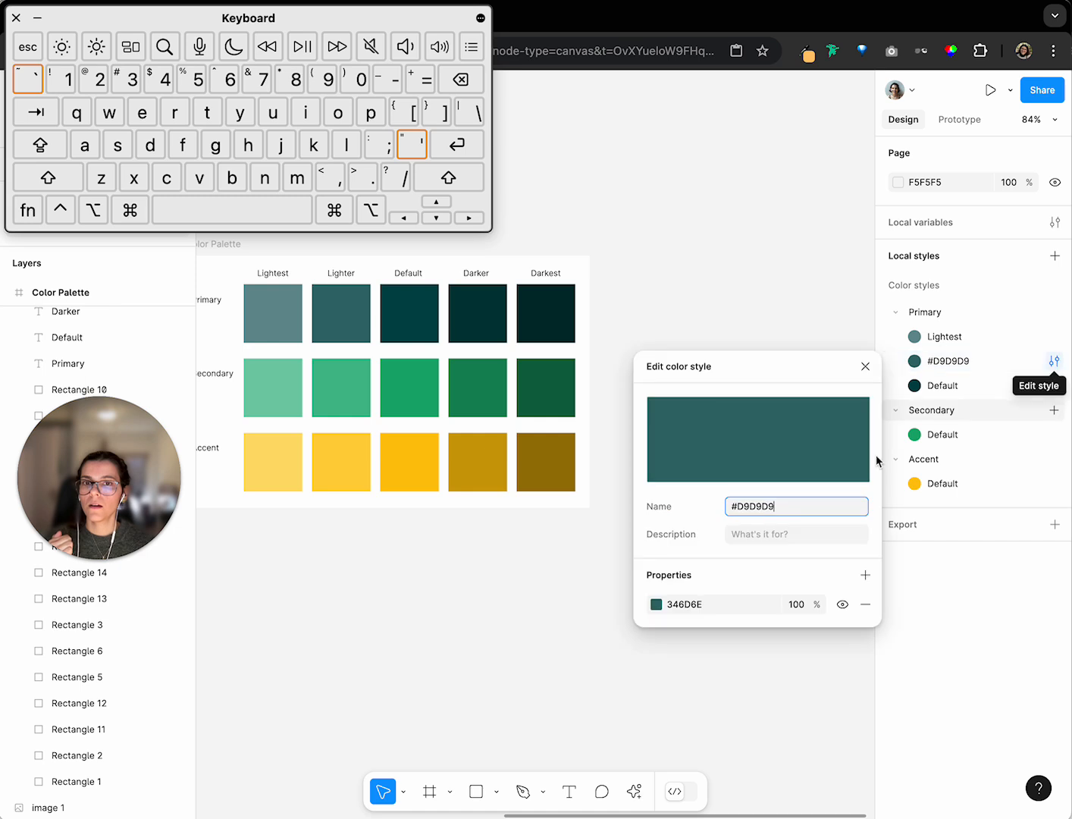
type("Lighter")
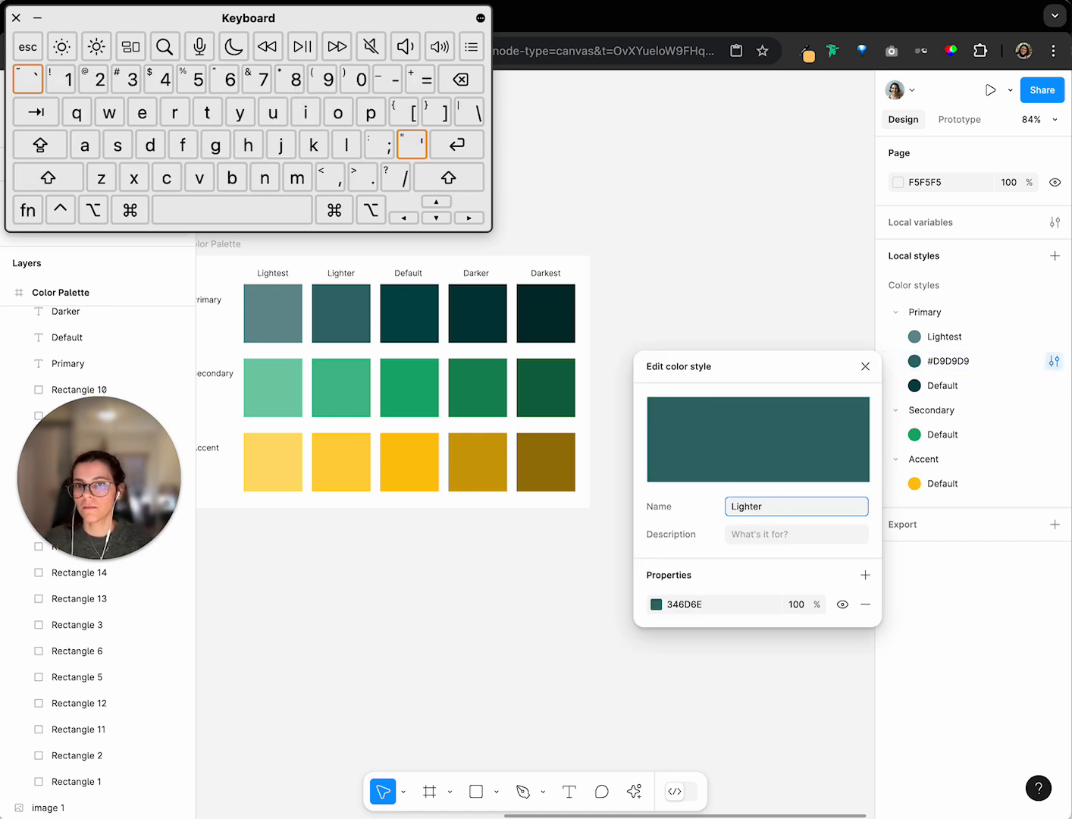
key("Escape")
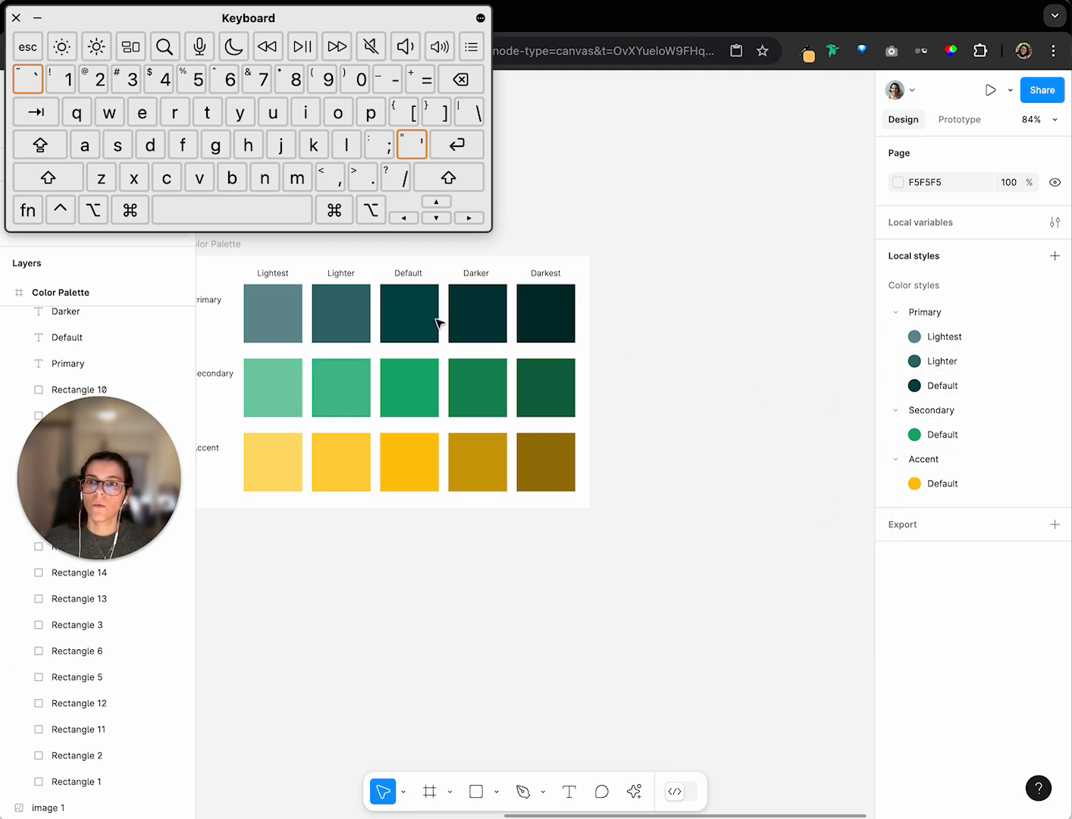
Create a color style "Darker" with fill 013A3B sampled from the Primary row's Darker square and place it below Default in the Primary group
left_click(1054, 255)
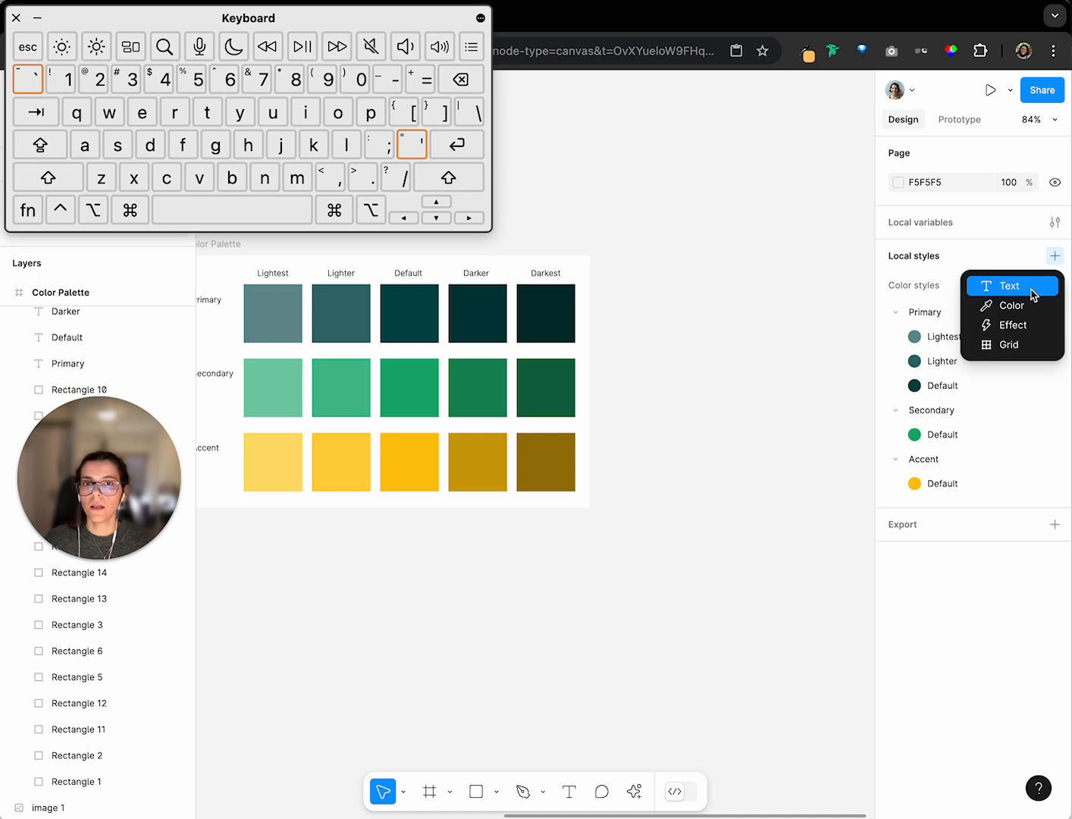
left_click(1033, 306)
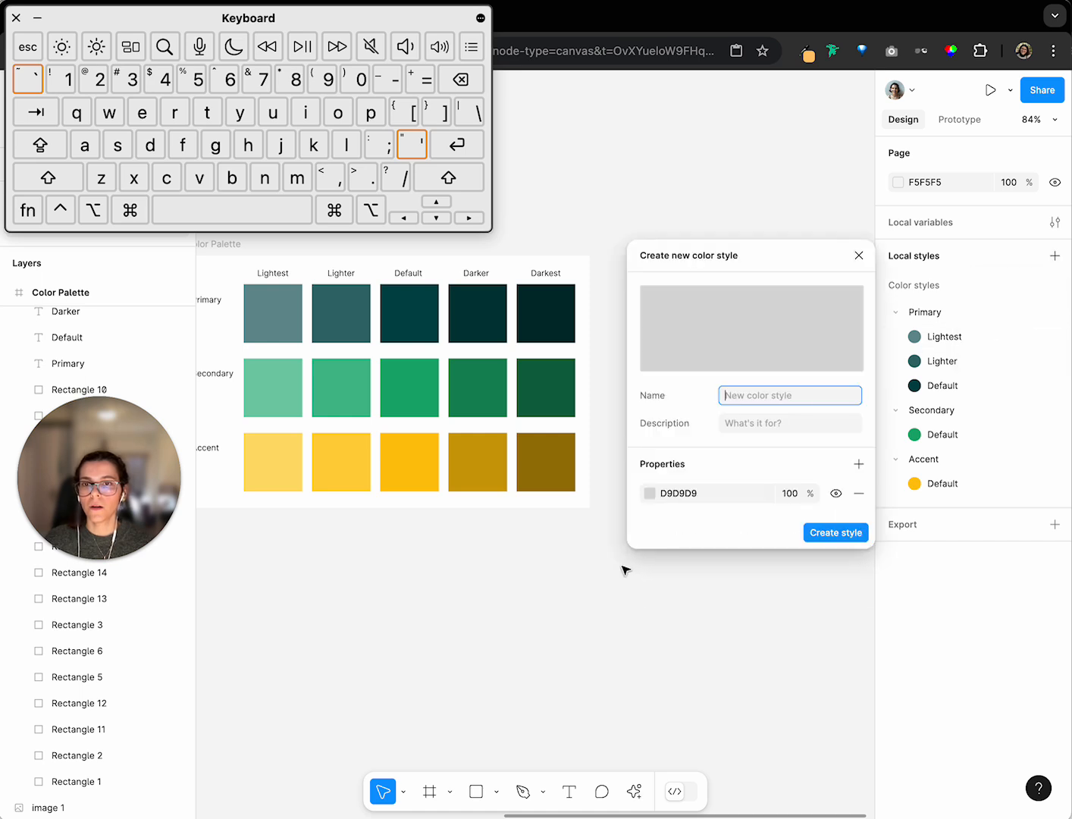
left_click(649, 494)
left_click(453, 635)
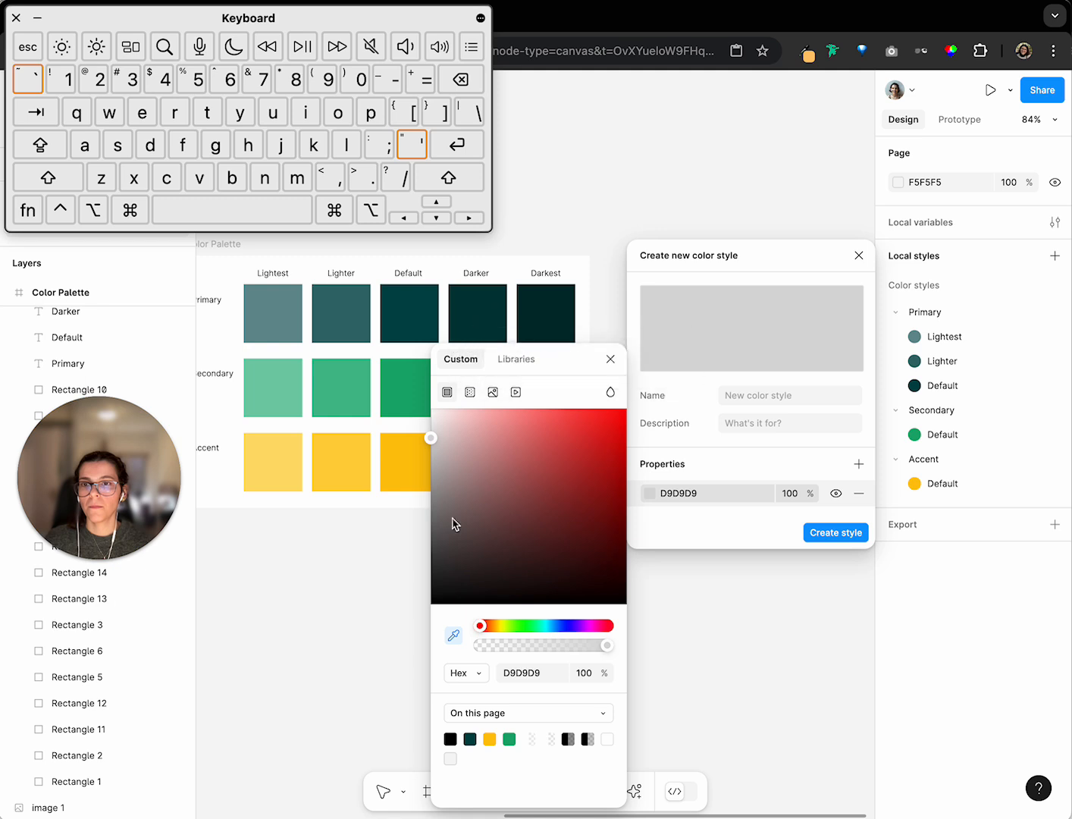
left_click(462, 313)
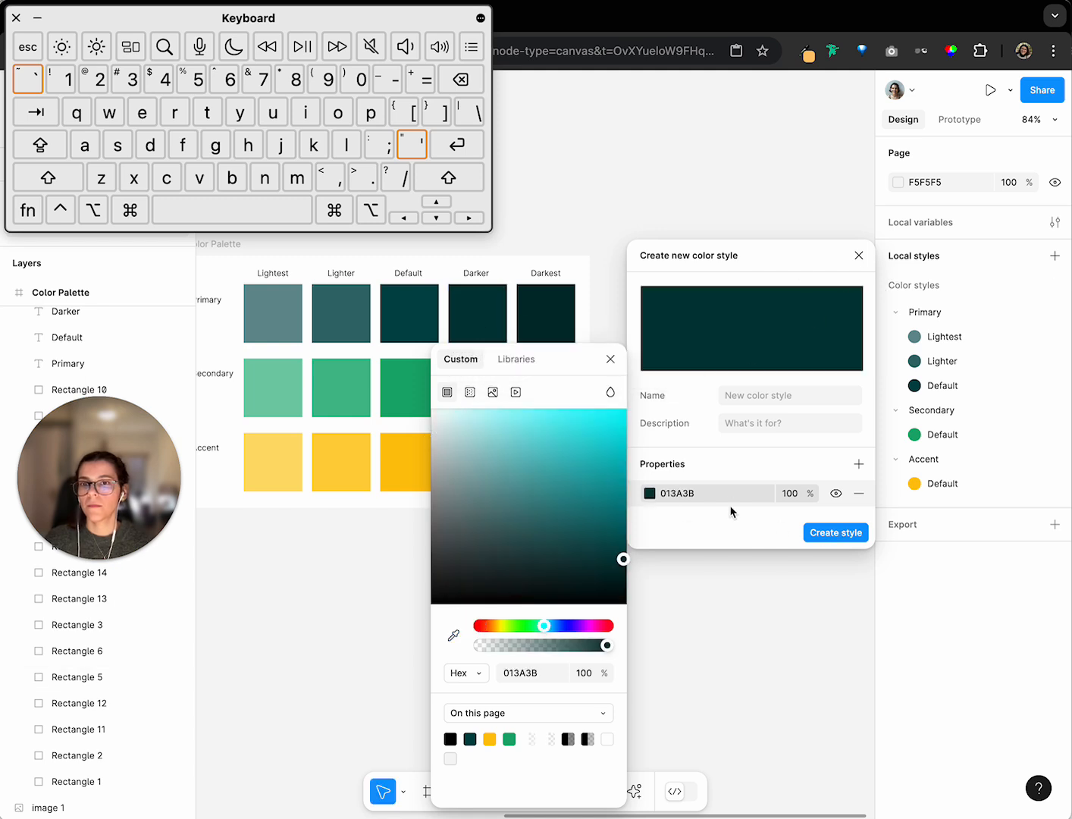
left_click(747, 396)
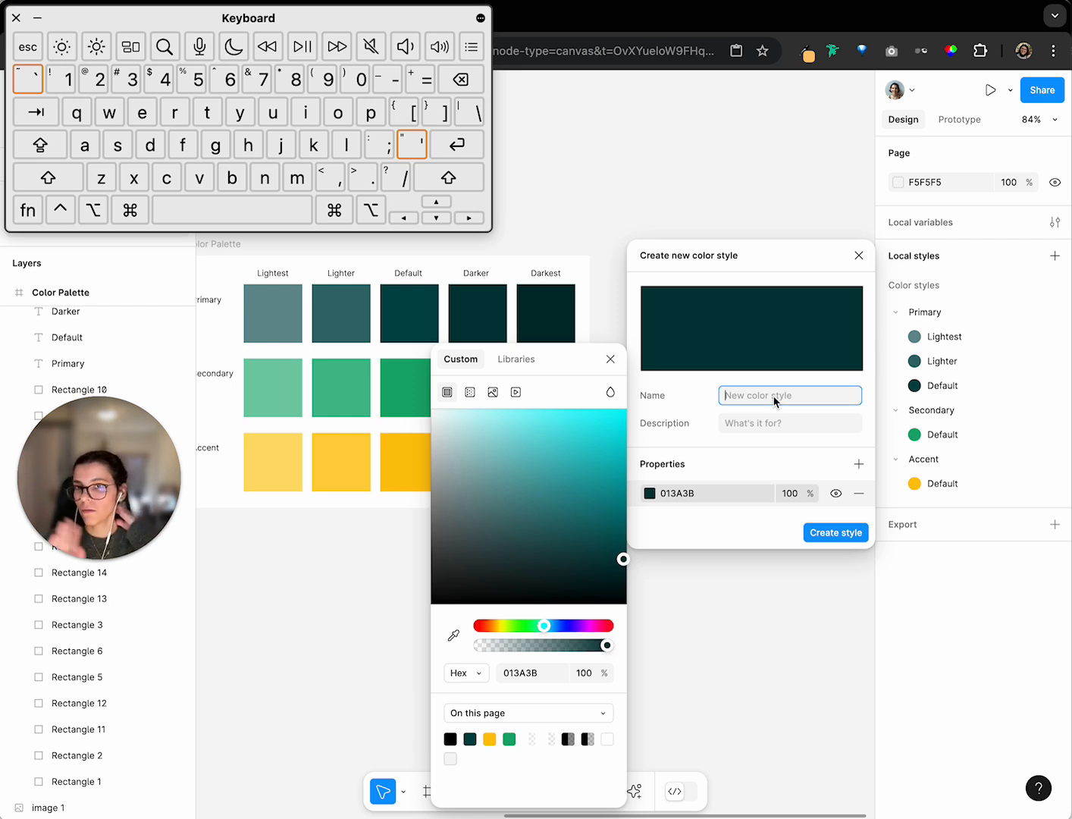
type("Darker")
key("Return")
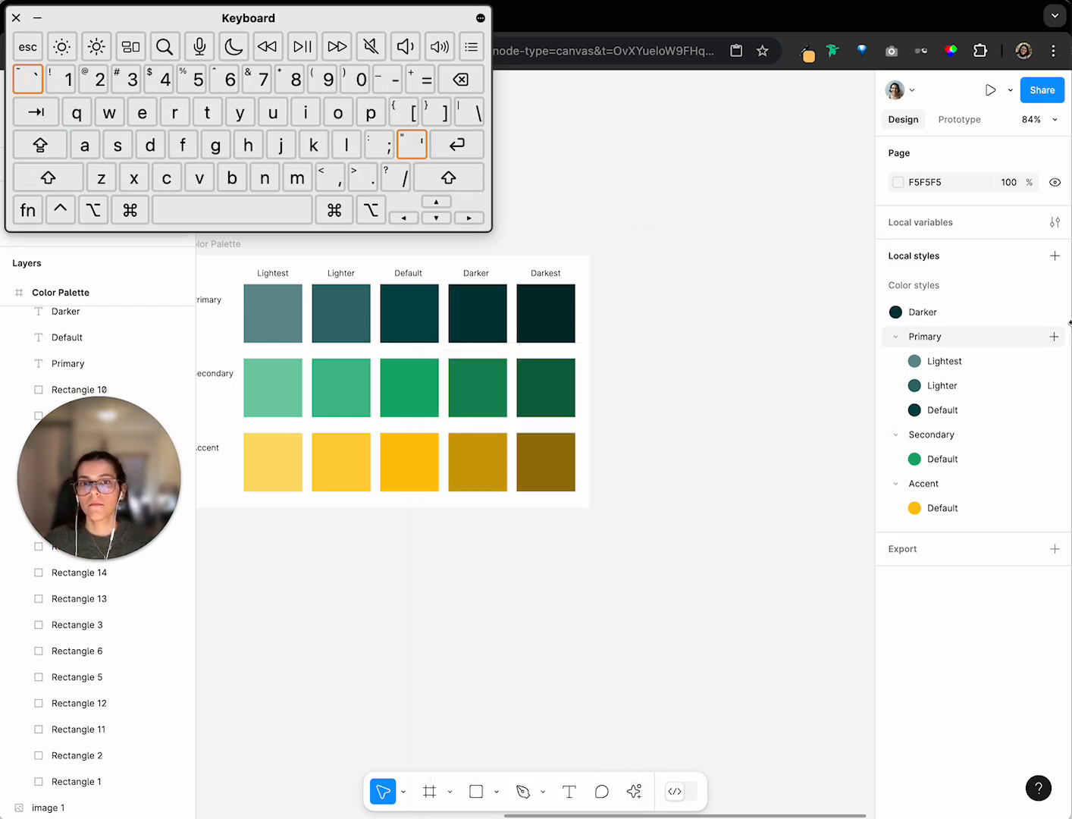
left_click_drag(965, 325, 912, 430)
left_click(542, 319)
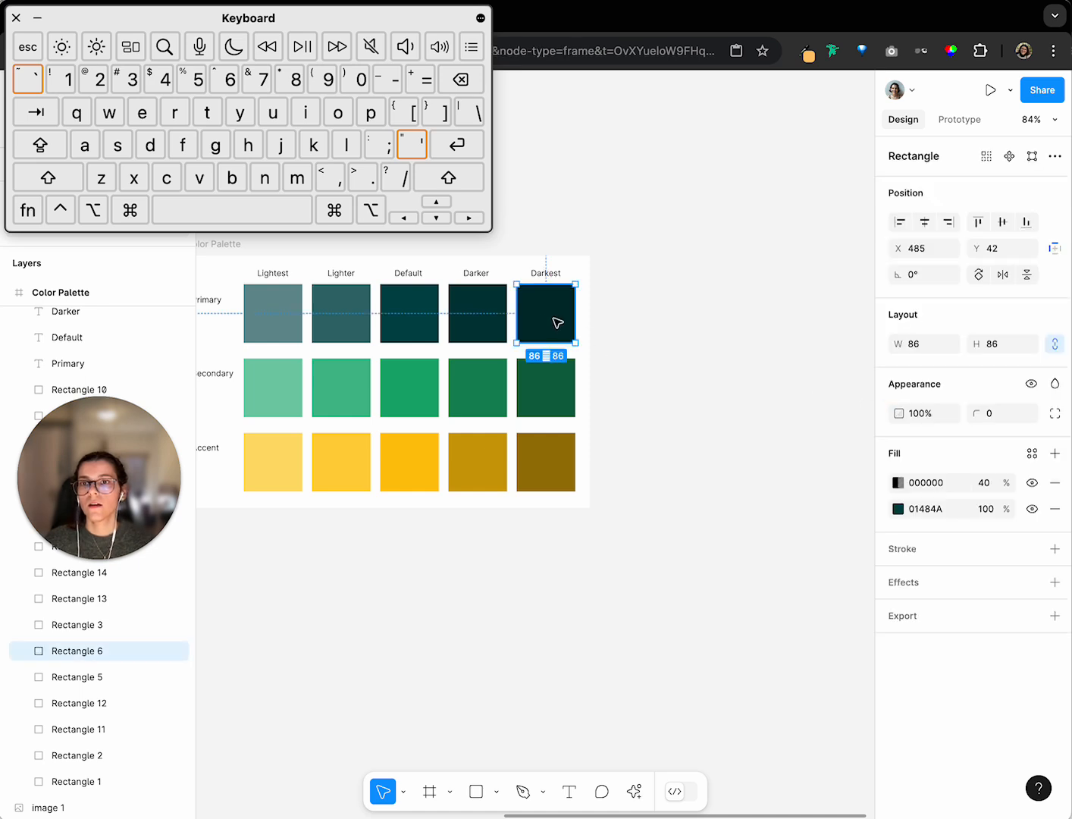
left_click(764, 328)
left_click(1054, 255)
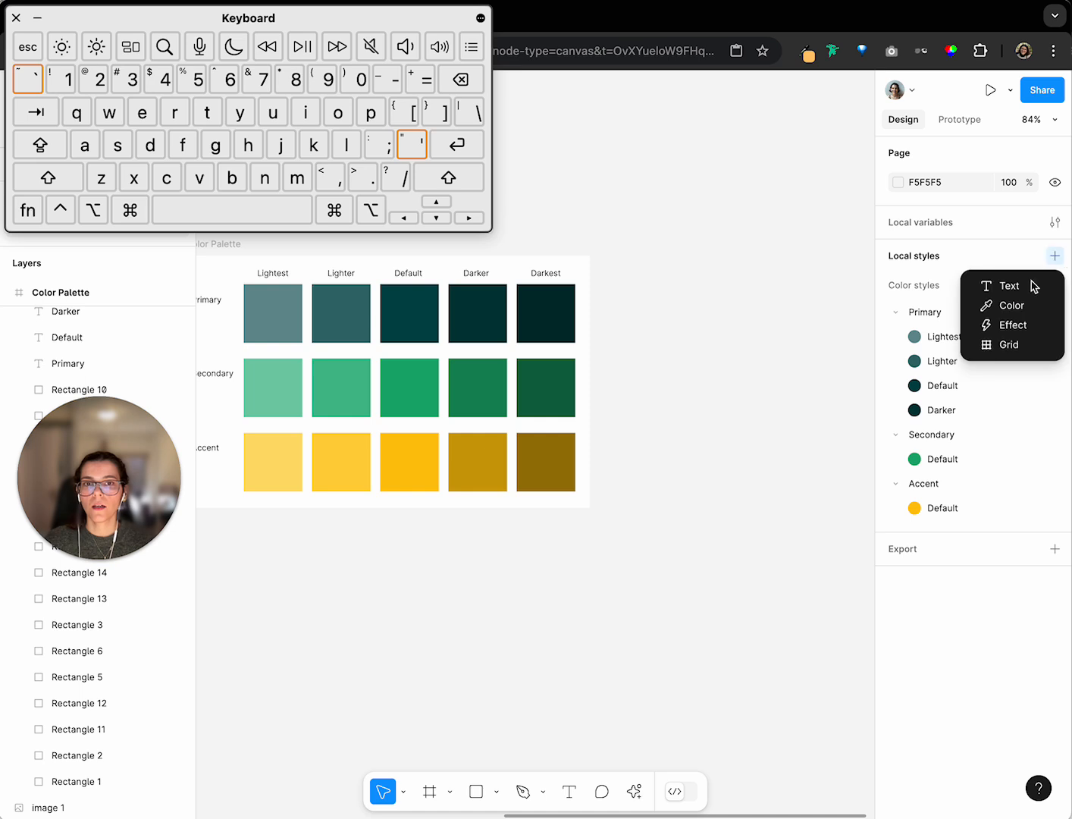
left_click(662, 267)
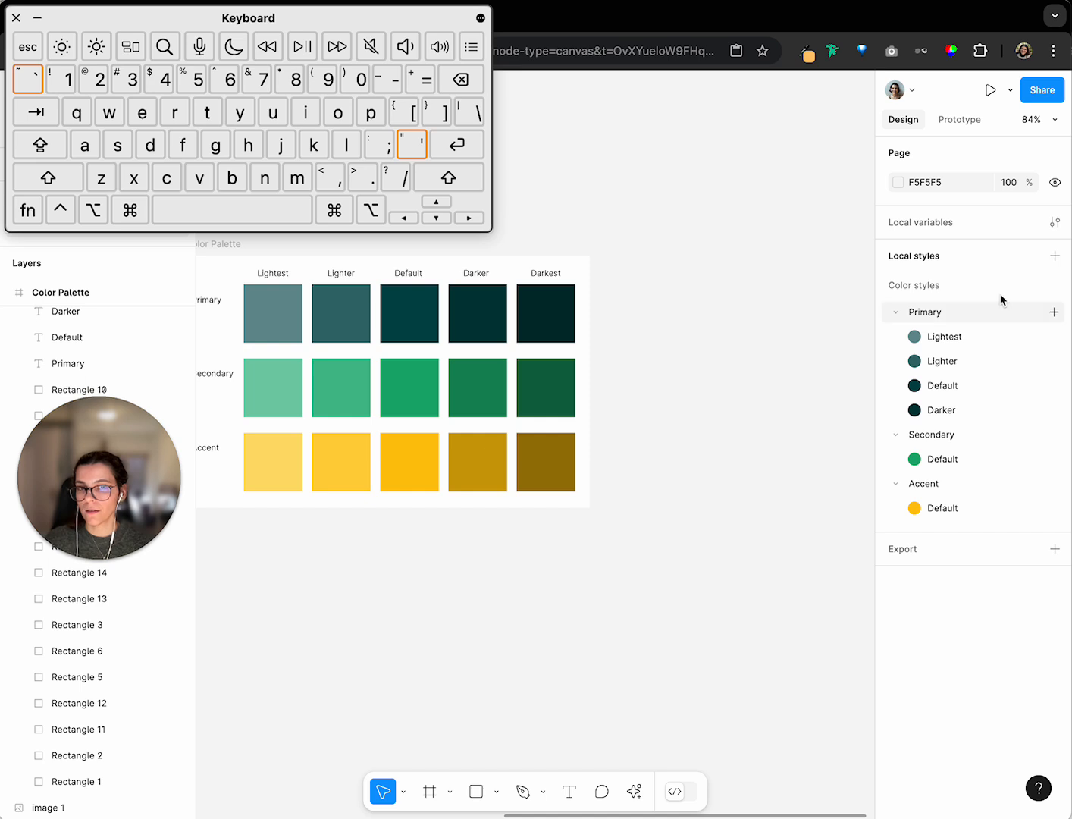
Create a color style named "Primary/Darkest" with its fill 012B2C sampled from the Darkest square in the Primary row
left_click(1054, 256)
left_click(1009, 304)
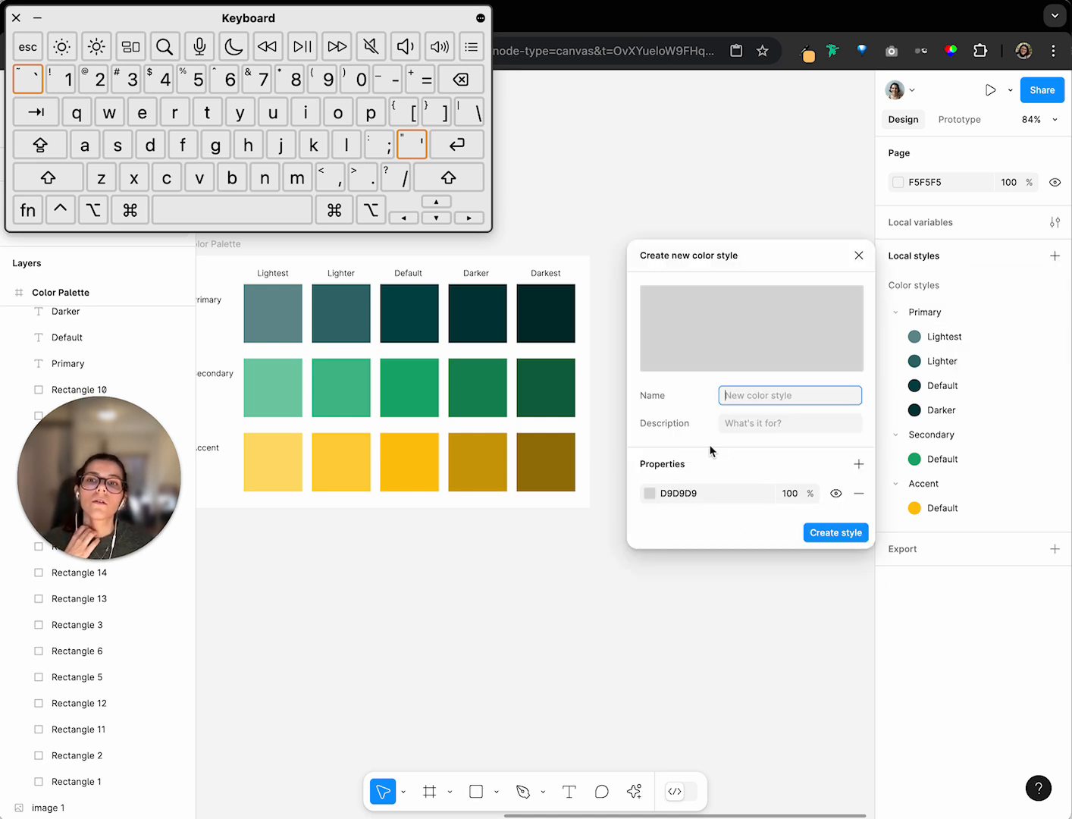
left_click(651, 493)
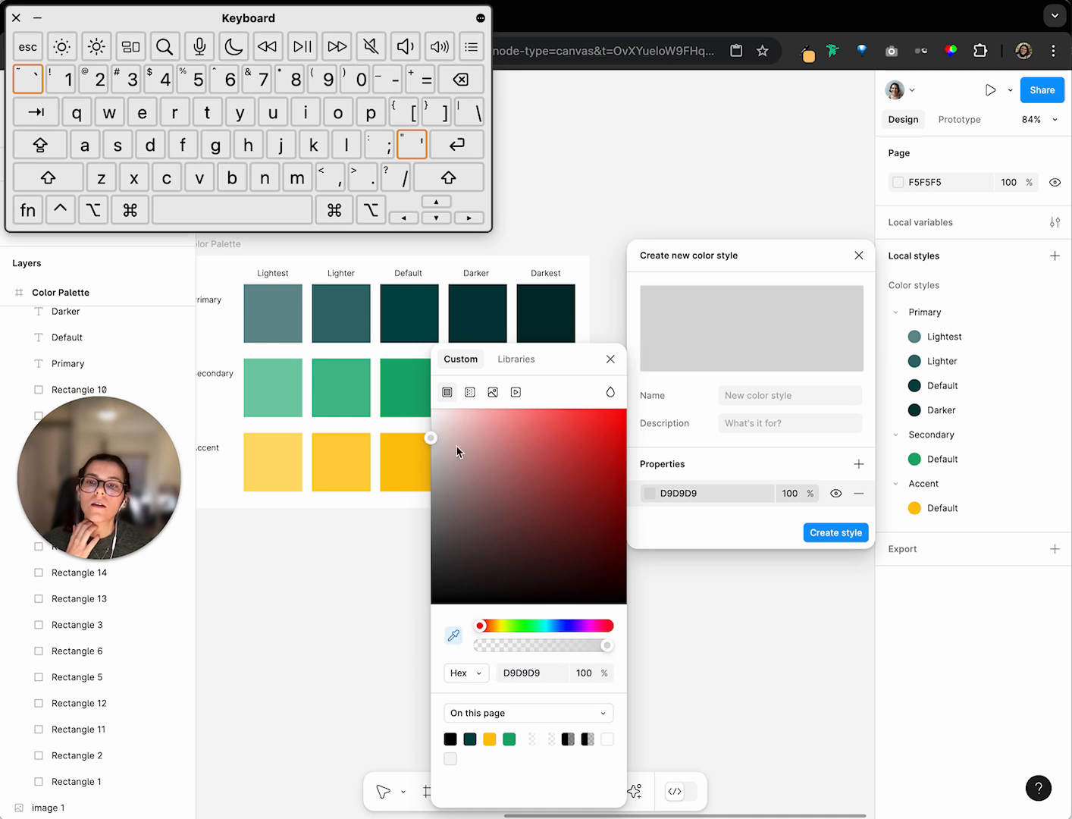
left_click(568, 328)
left_click(787, 391)
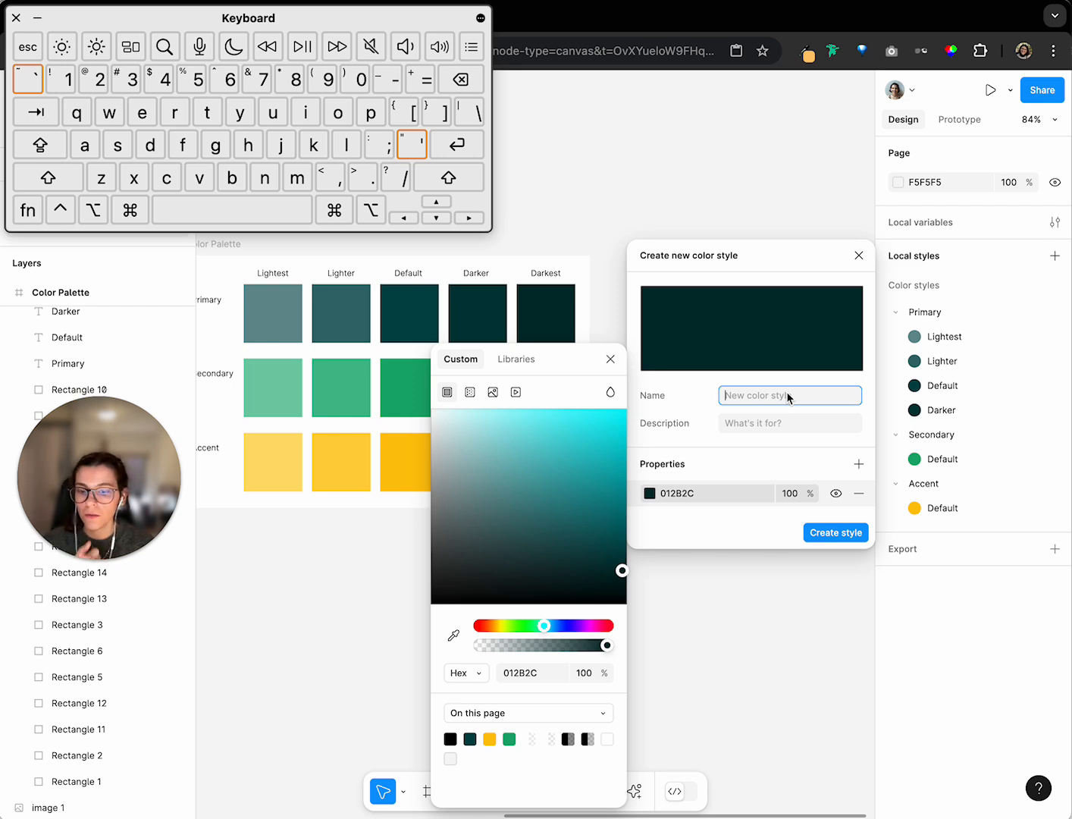
type("Primary")
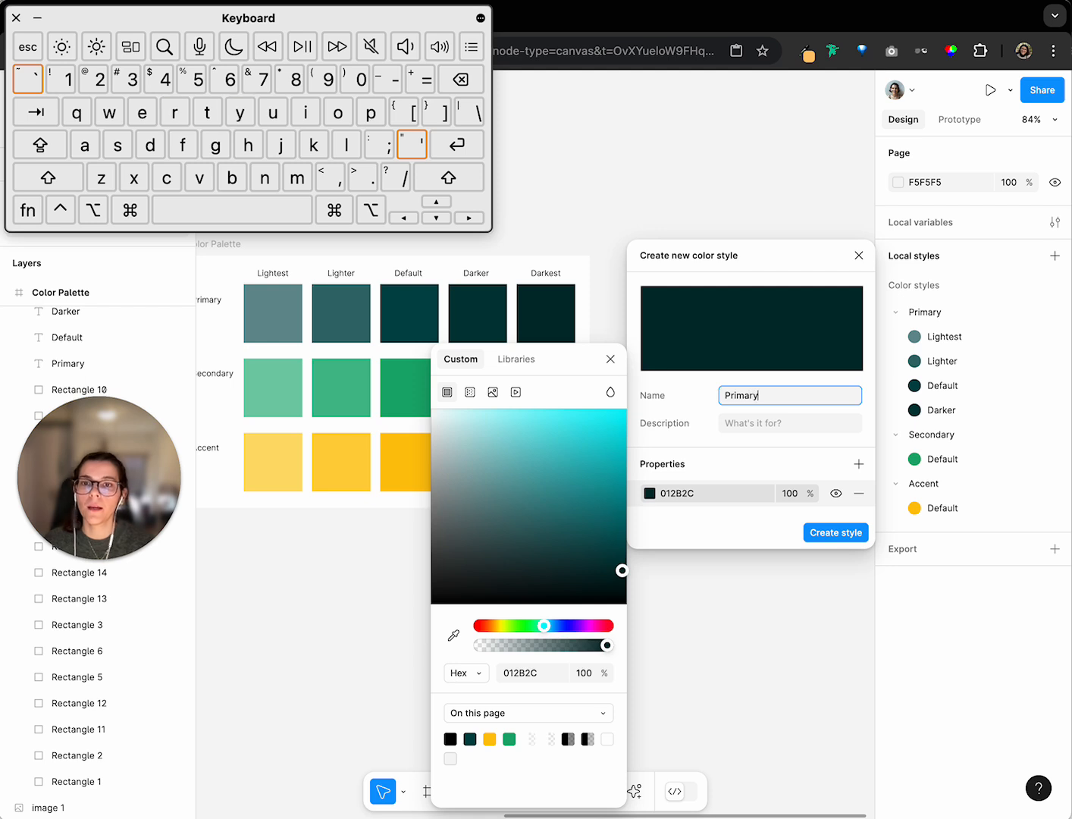
type("/Darkest")
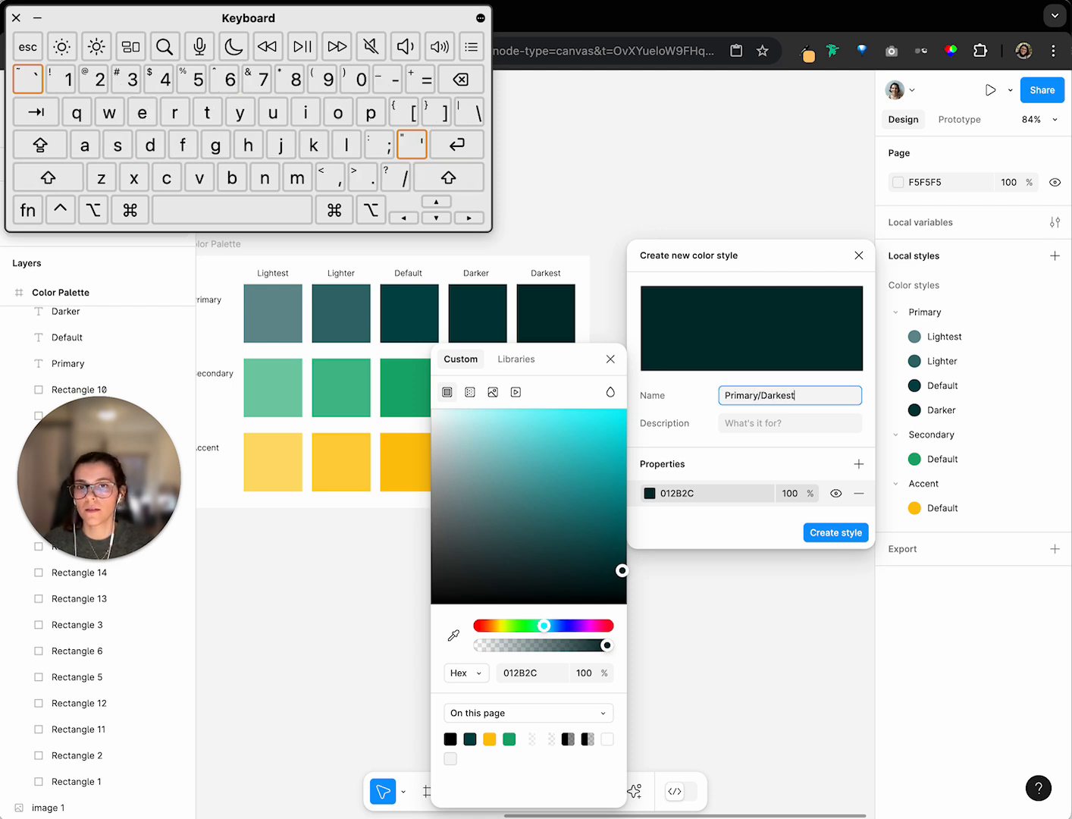
key("Return")
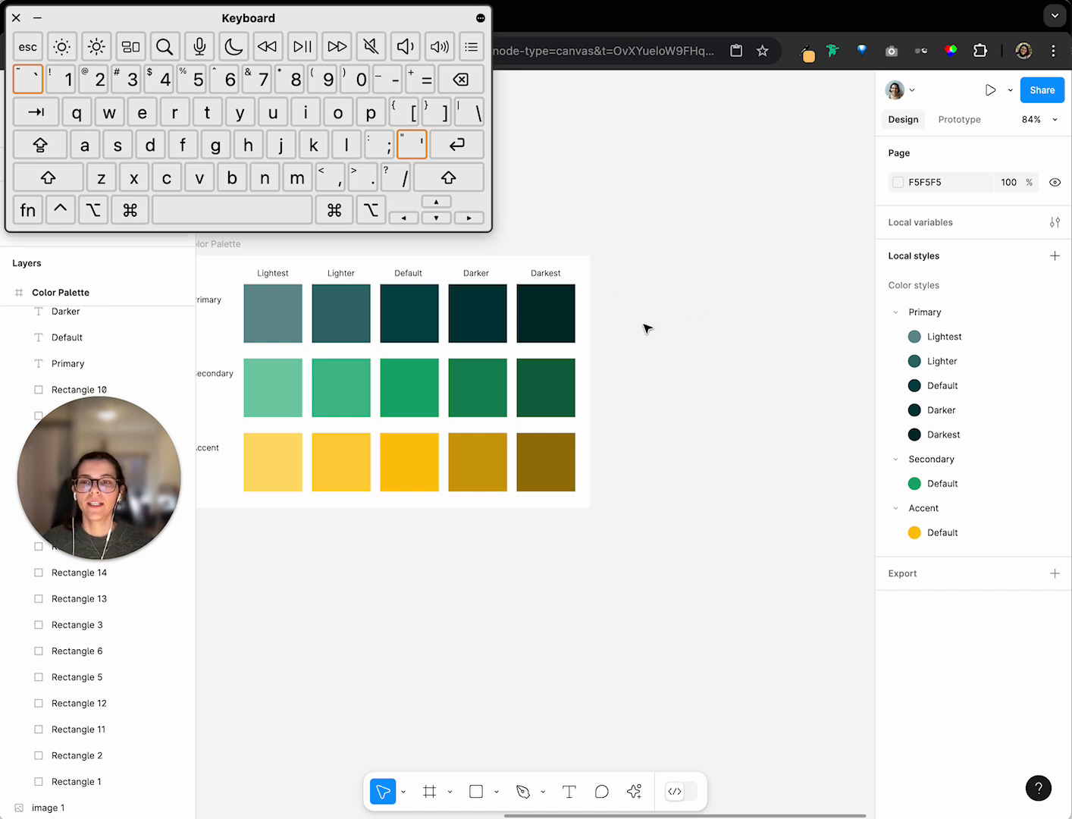
Create a color style named "Secondary/Lightest" with fill 75CEAA sampled from the Secondary row's Lightest square
scroll(495, 390, "left", 1)
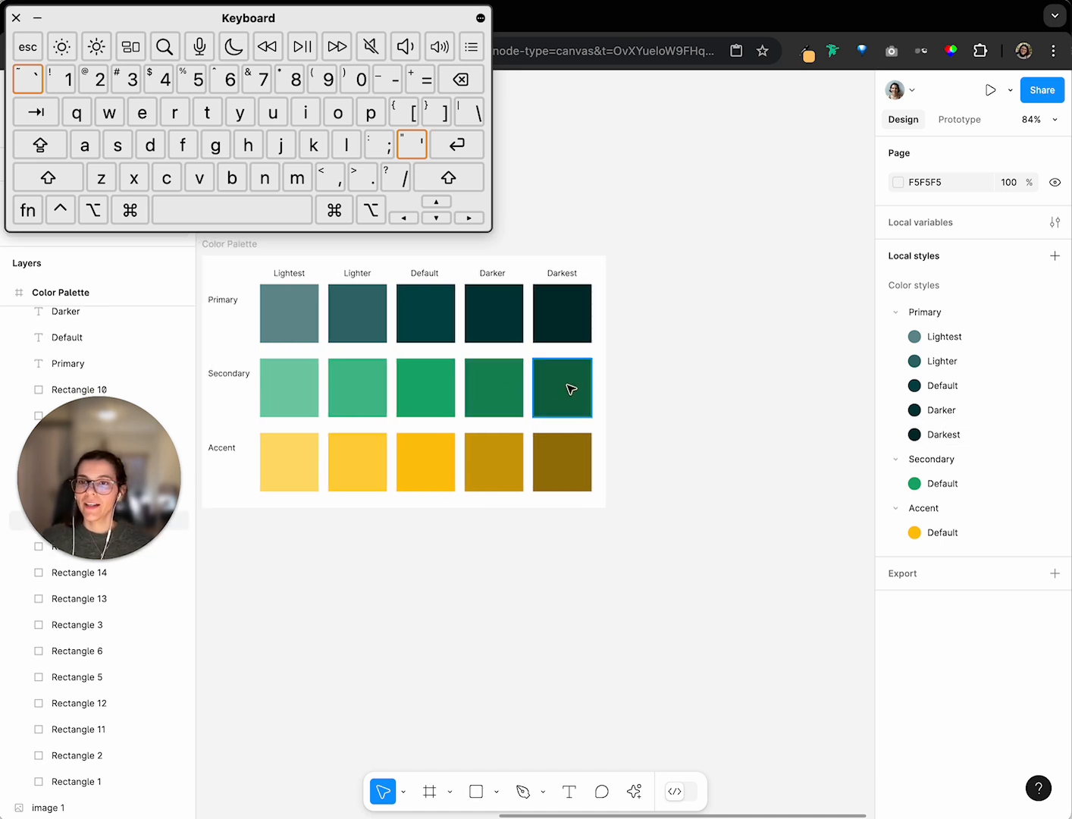
left_click(1054, 256)
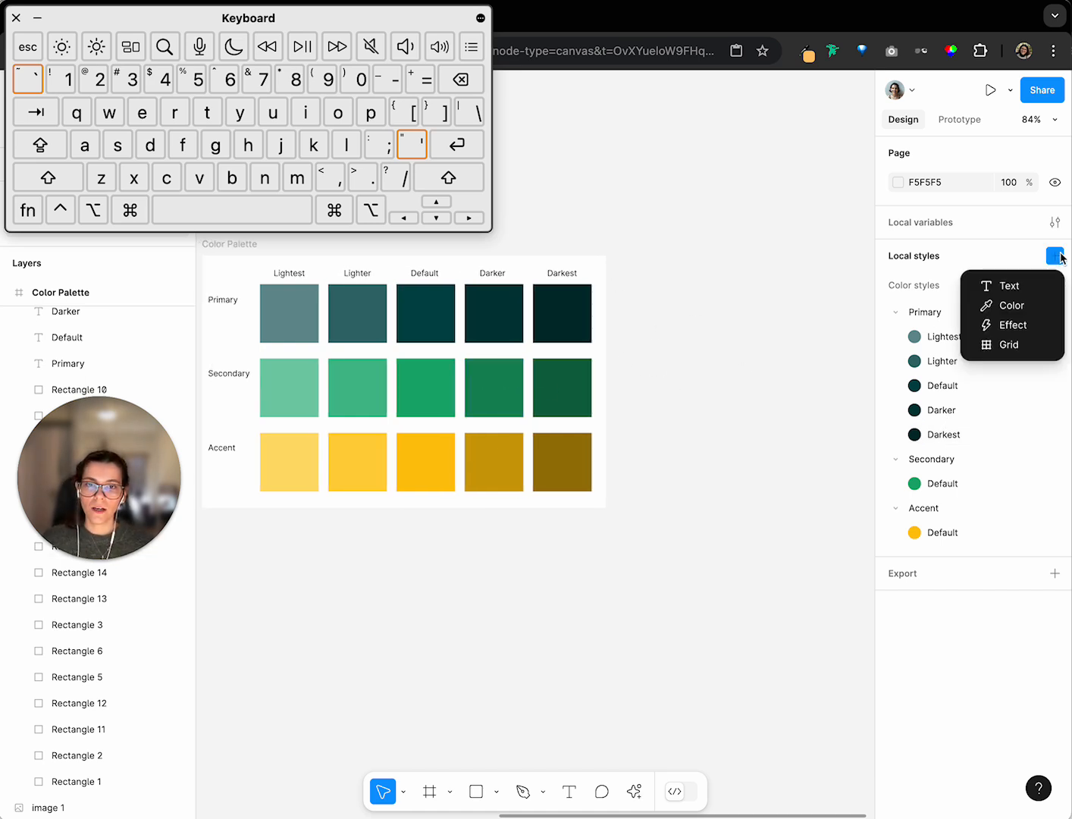
left_click(1033, 306)
left_click(649, 494)
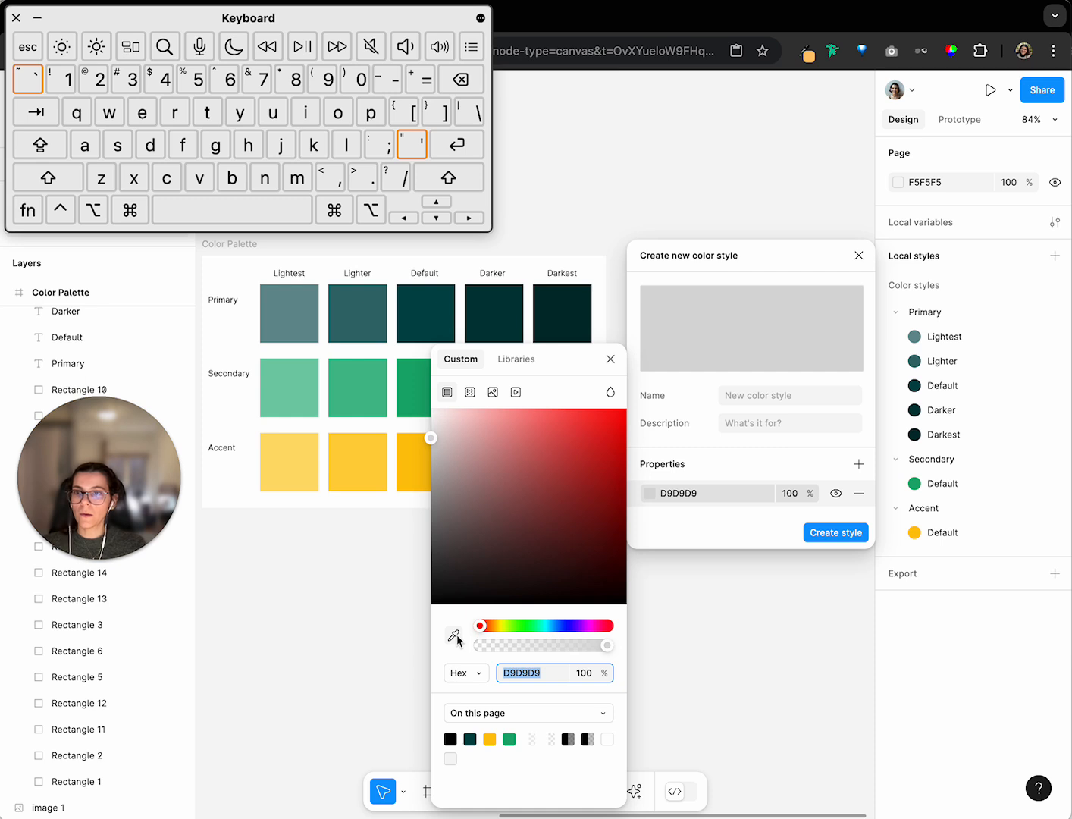
left_click(455, 636)
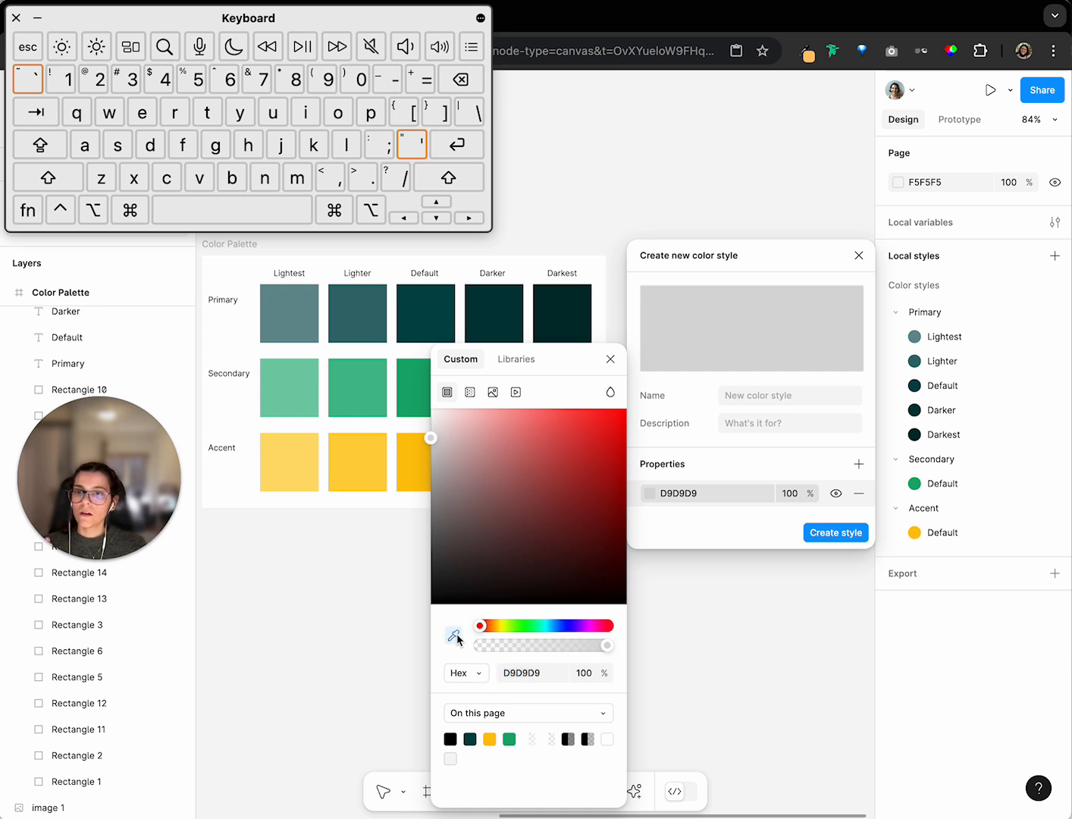
left_click(281, 364)
left_click(782, 388)
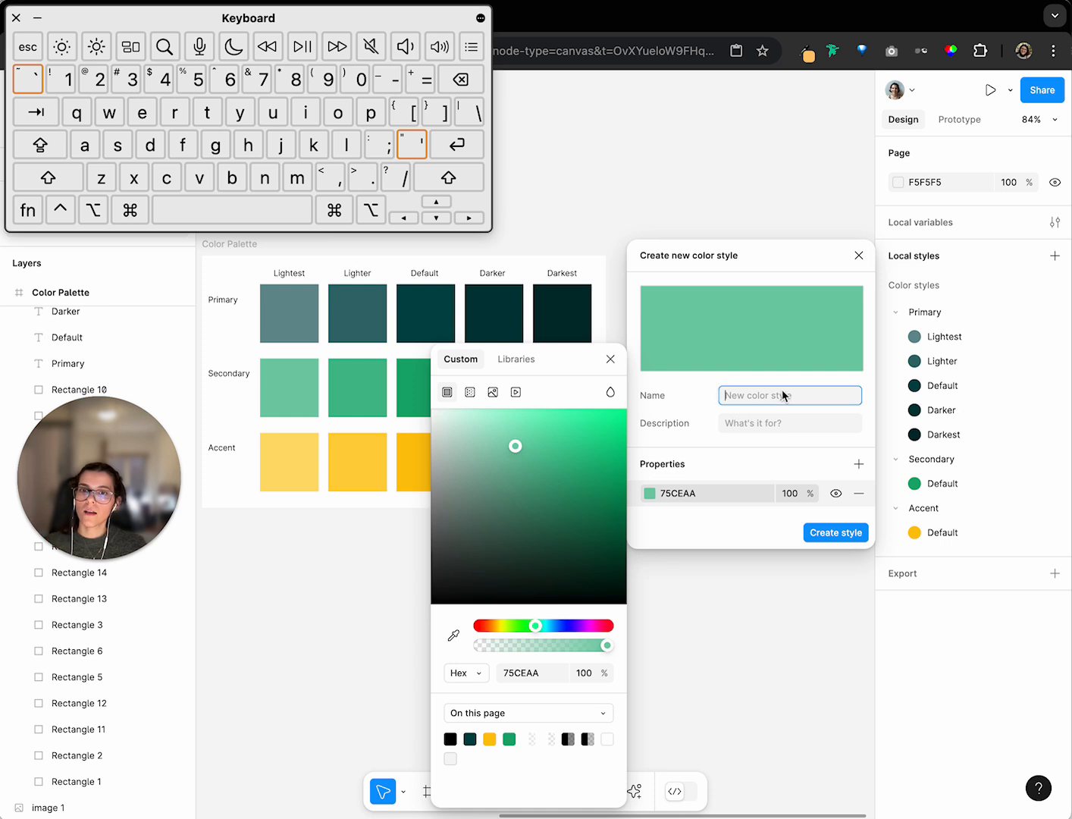
key("shift")
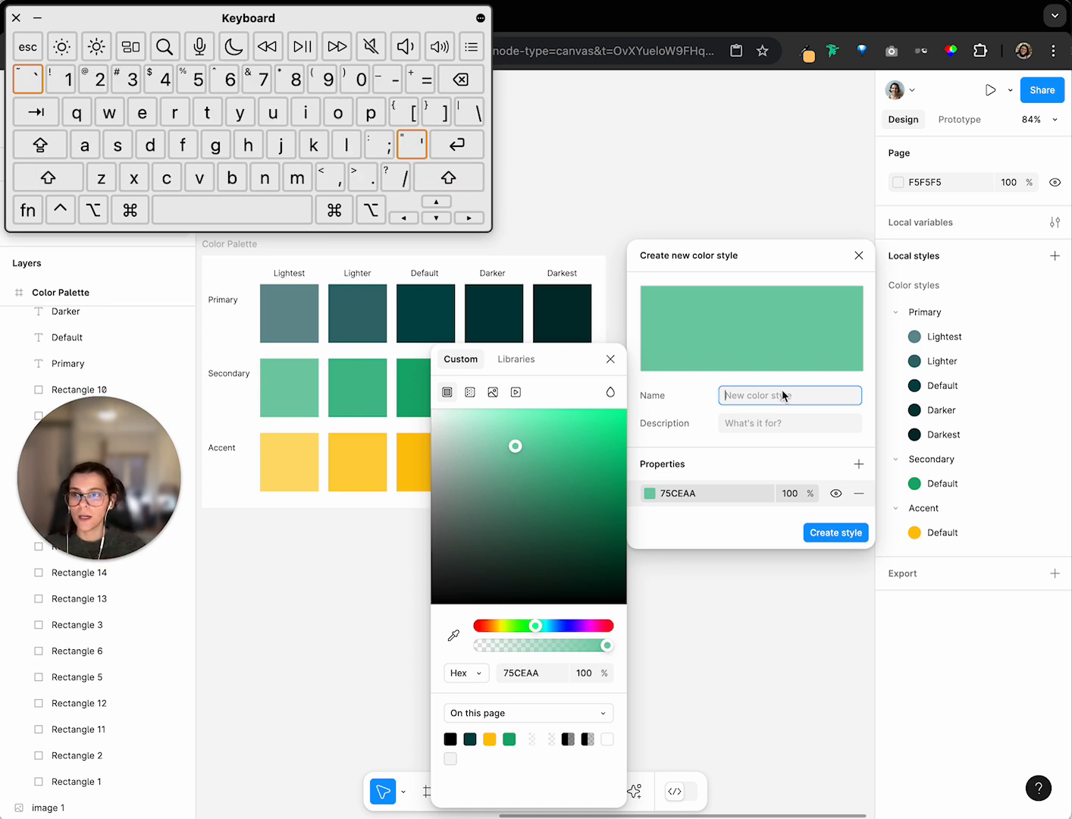
key("shift")
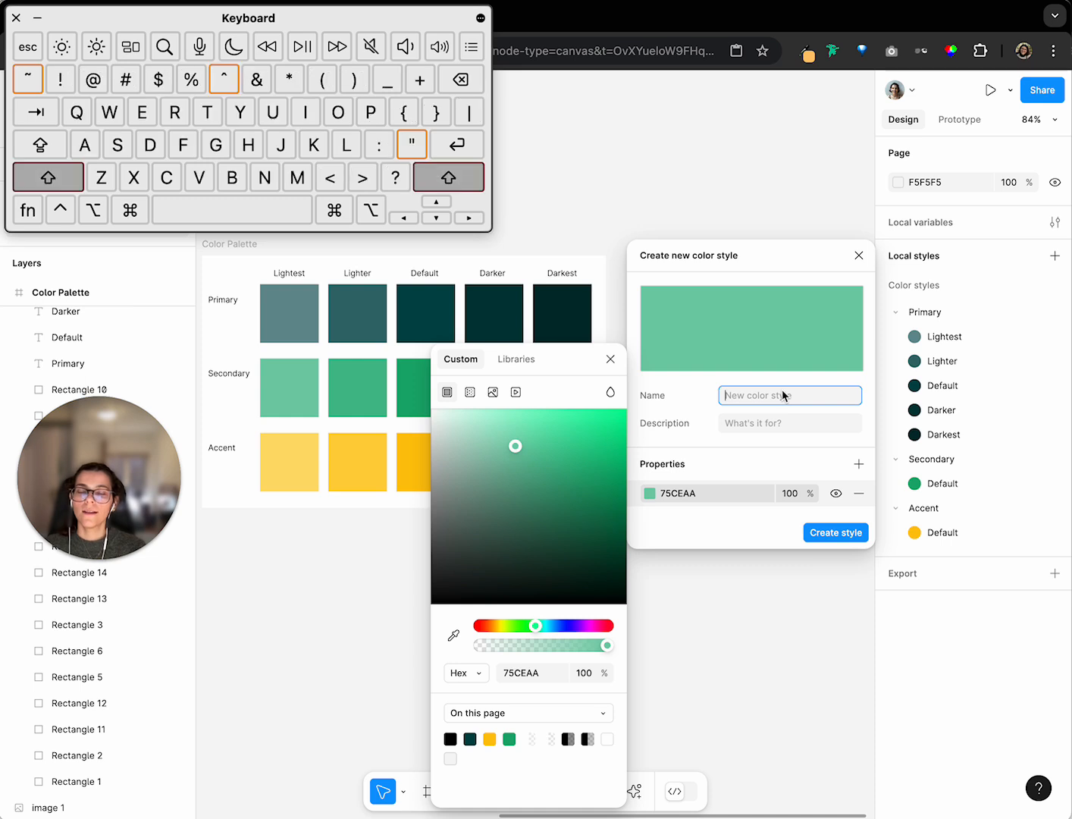
type("Second")
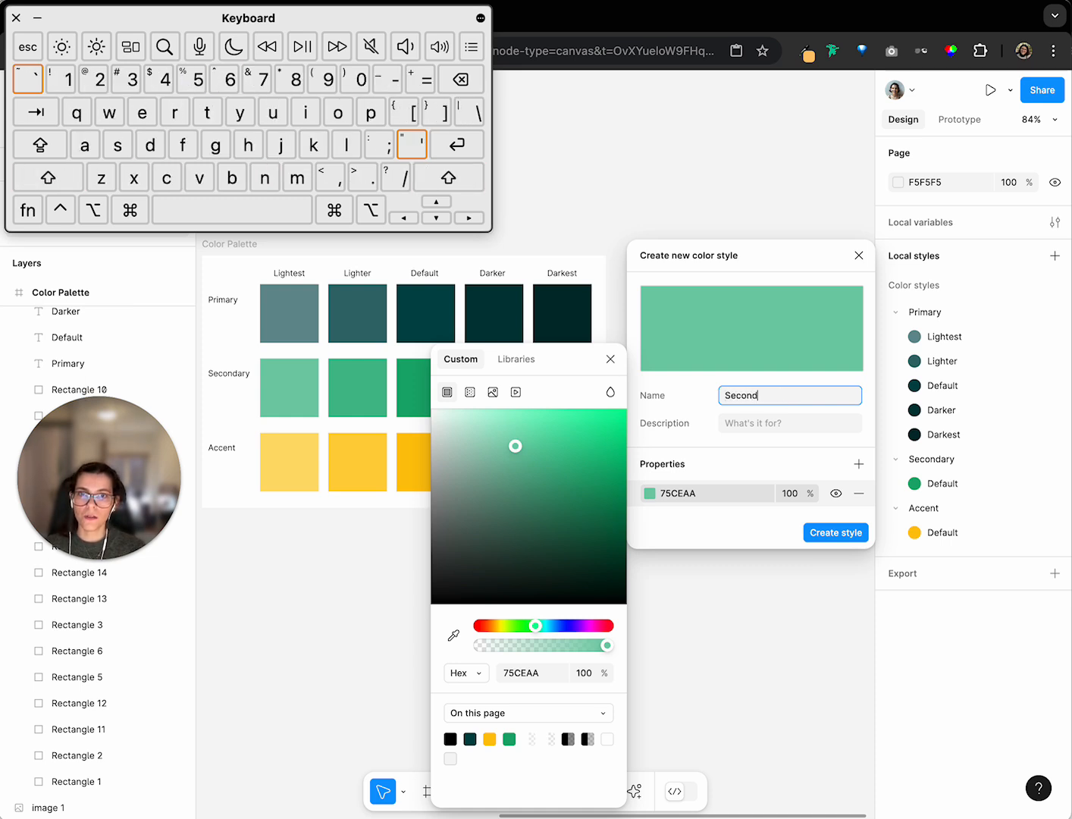
type("ary/Lightest")
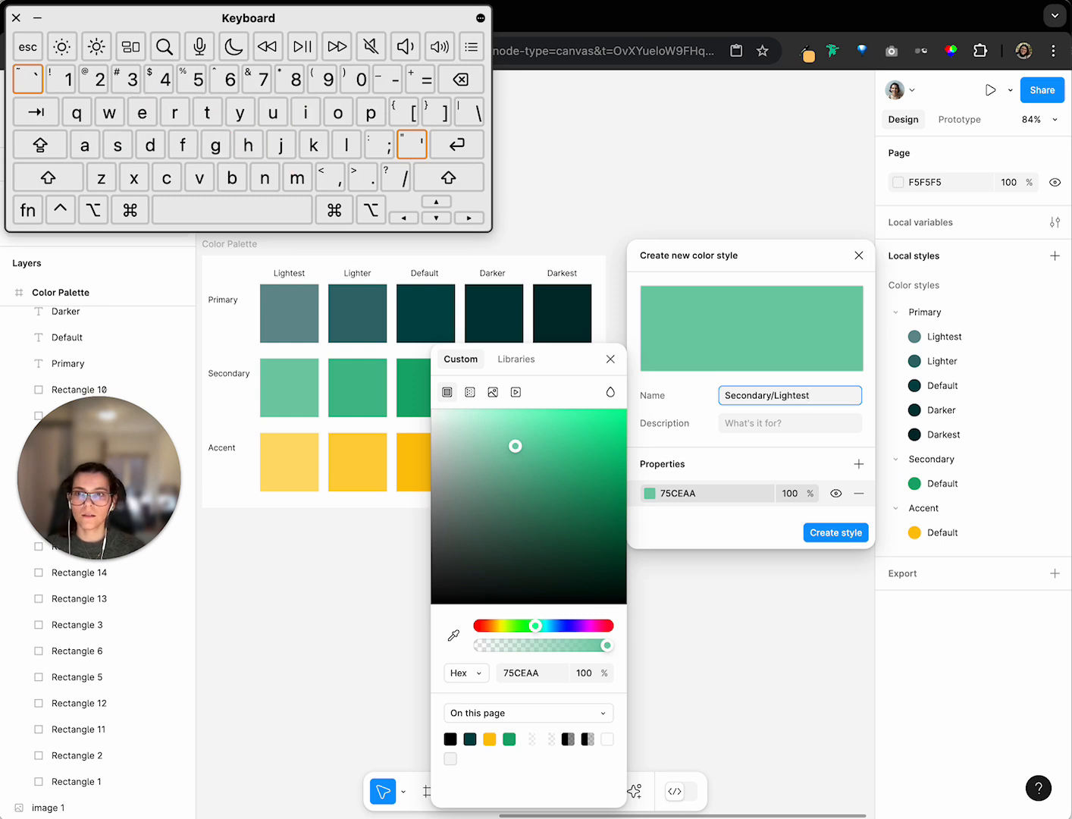
key("Return")
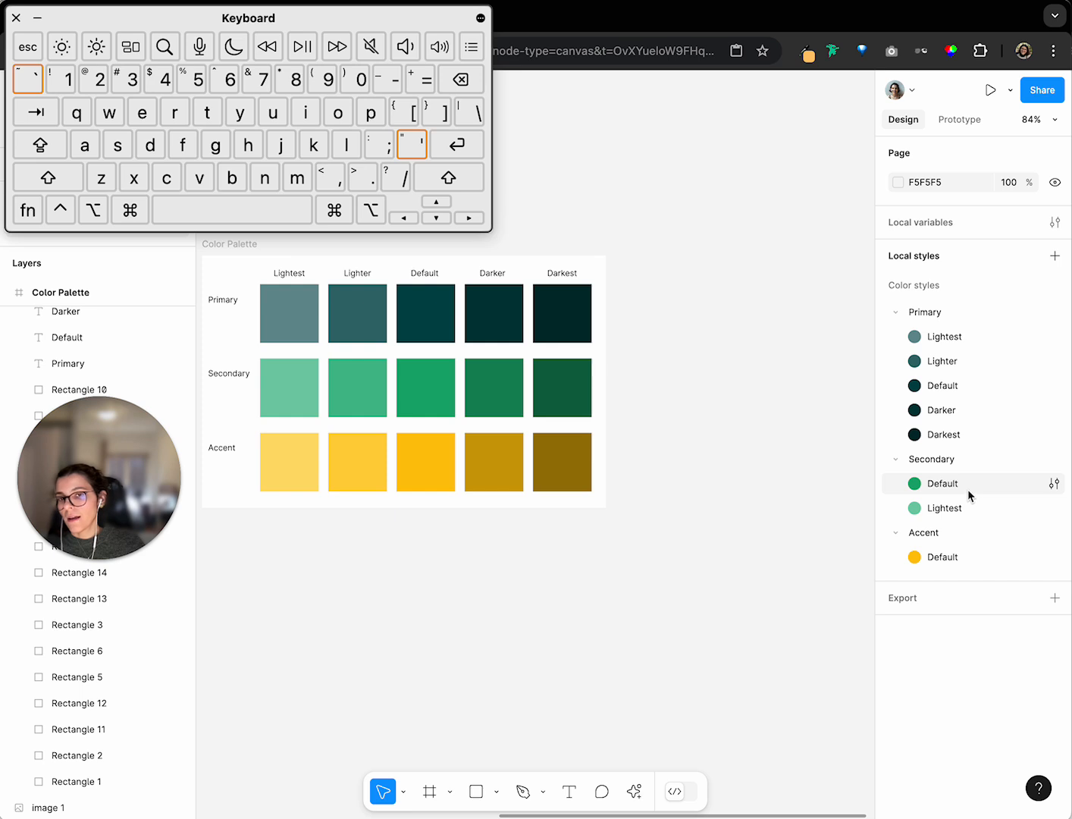
Move the Lightest style above Default in the Secondary group of the color styles
left_click_drag(960, 502, 964, 483)
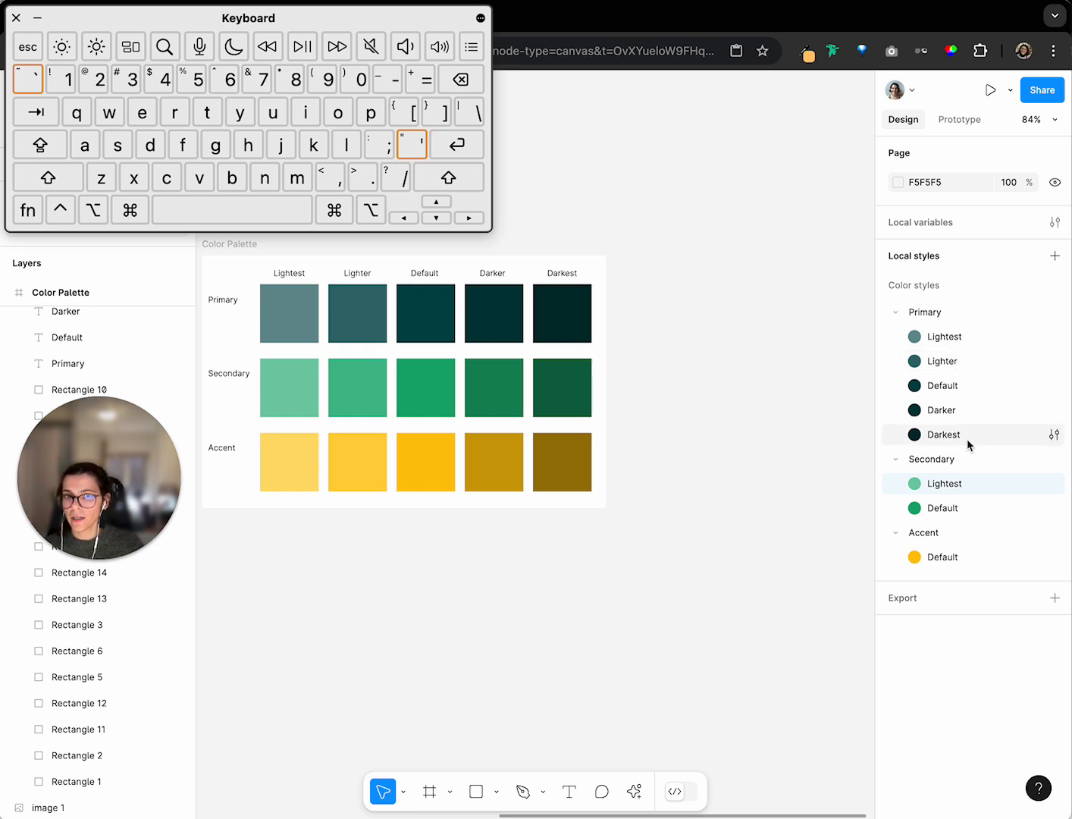
left_click_drag(966, 488, 964, 509)
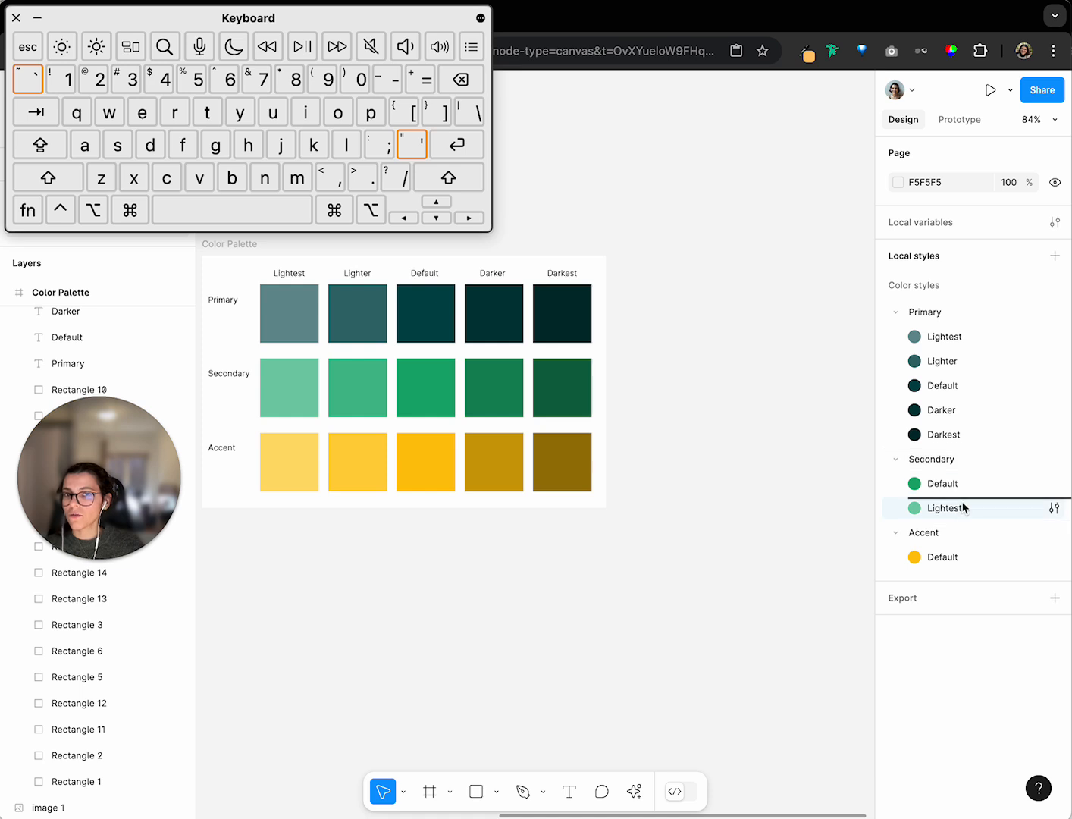
key("super+z")
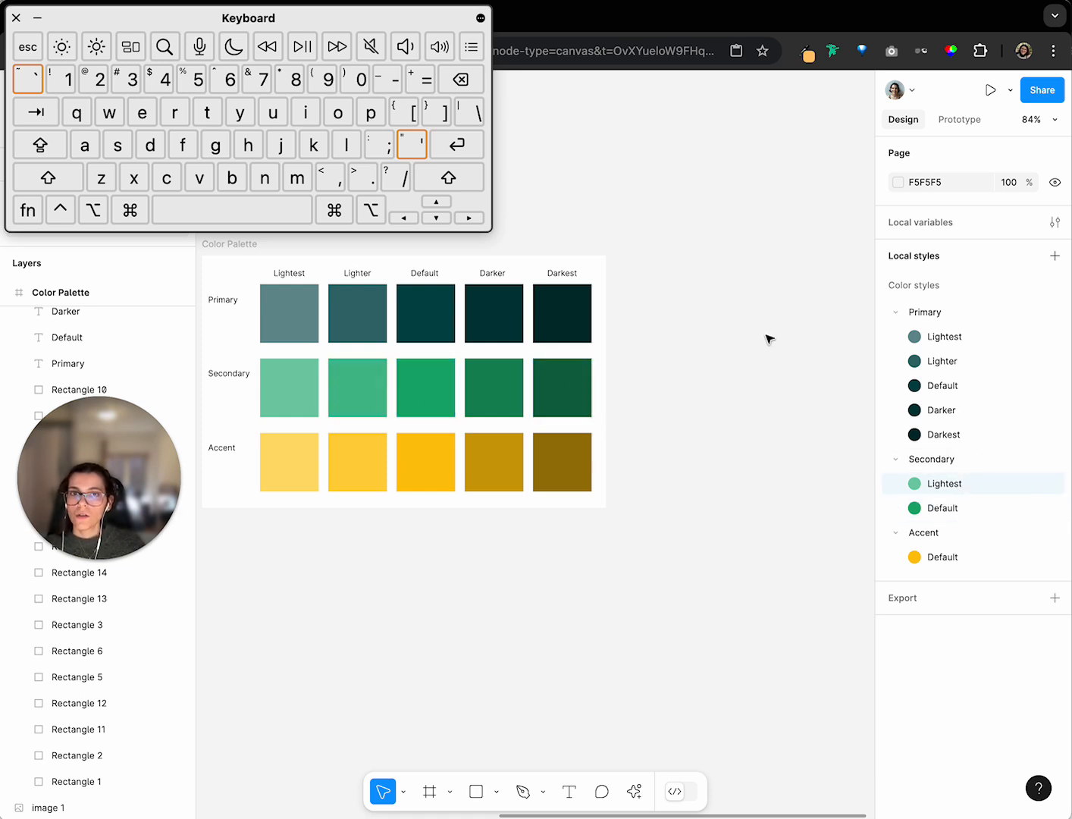
Create a color style "Secondary/Lighter" with fill 47BD8D sampled from the Secondary row's Lighter square and place it between Lightest and Default
left_click(1056, 258)
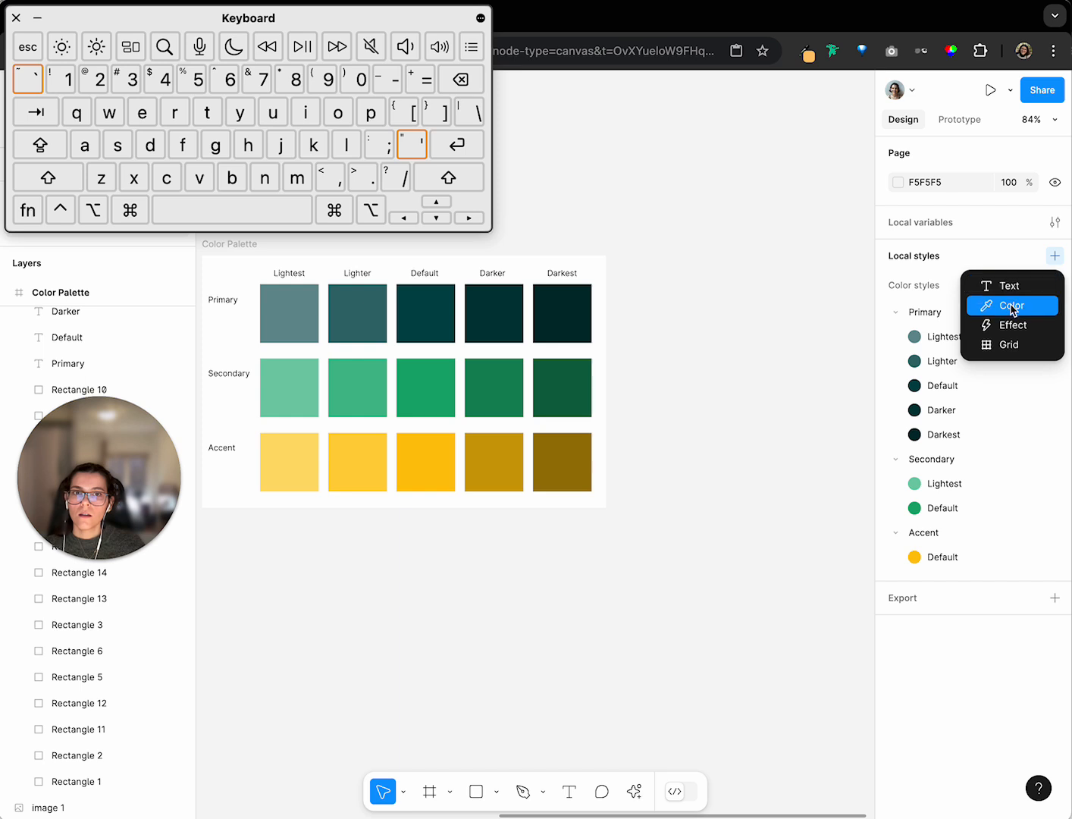
left_click(1011, 305)
left_click(649, 493)
left_click(453, 636)
left_click(353, 380)
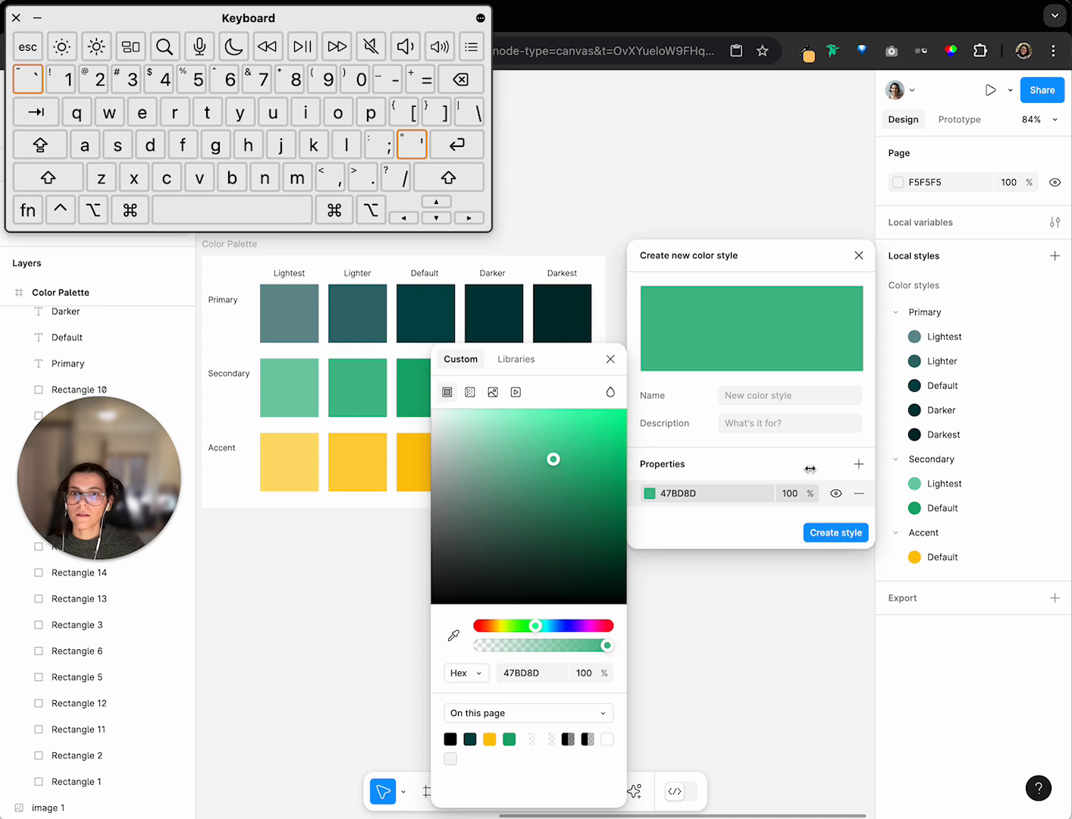
left_click(772, 395)
type("Sec")
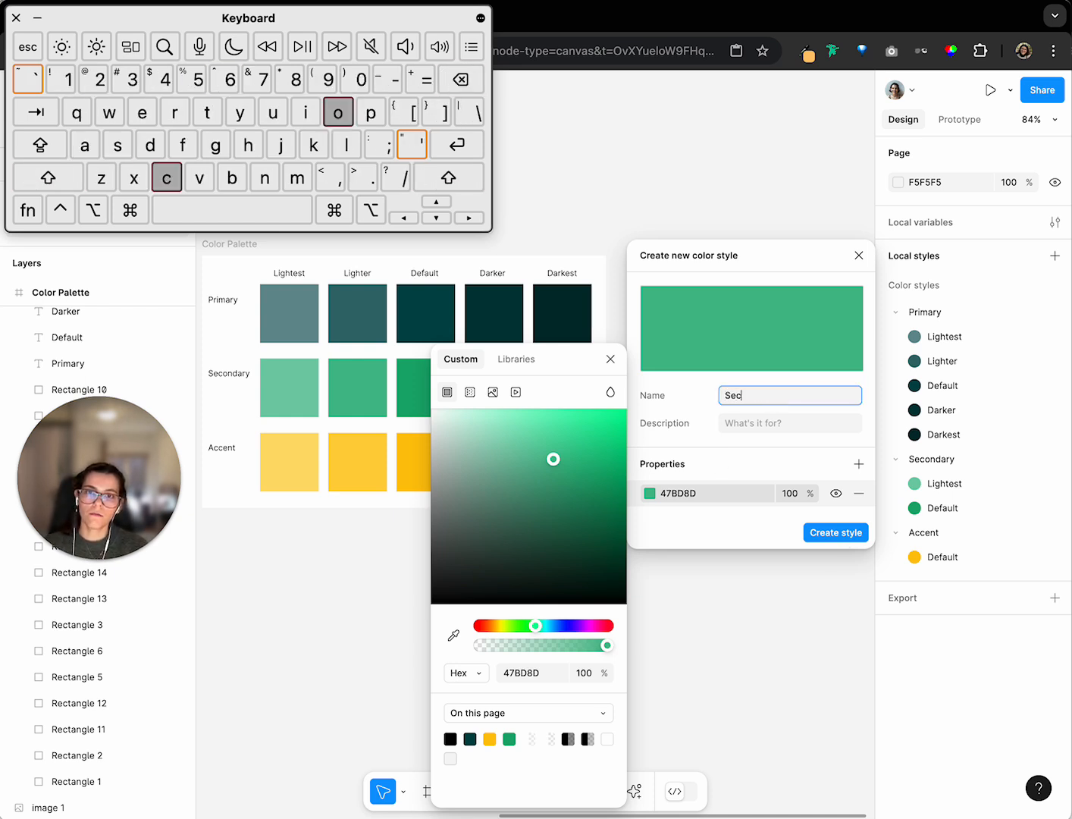
type("ondary/Lighter")
key("Return")
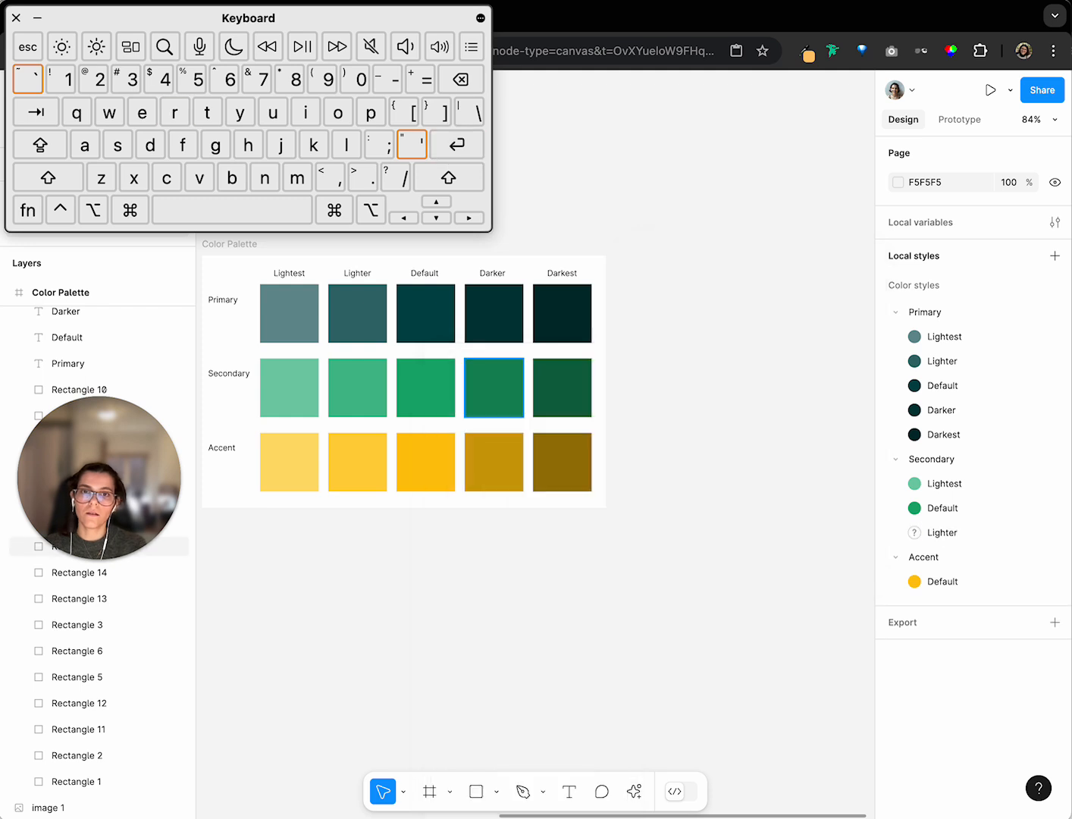
left_click_drag(971, 539, 971, 497)
Create a color style named "Secondary/Darker" with fill 148A5A sampled from the Secondary row's Darker square
left_click(1056, 255)
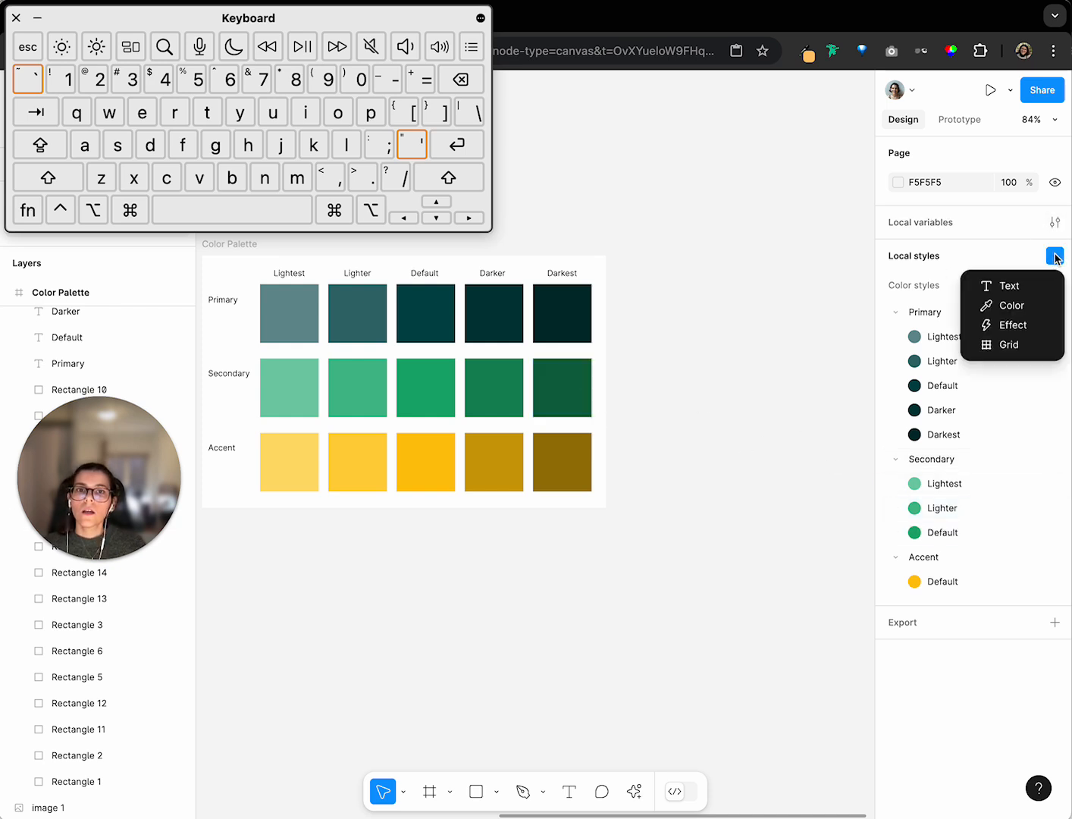
left_click(1012, 304)
left_click(649, 492)
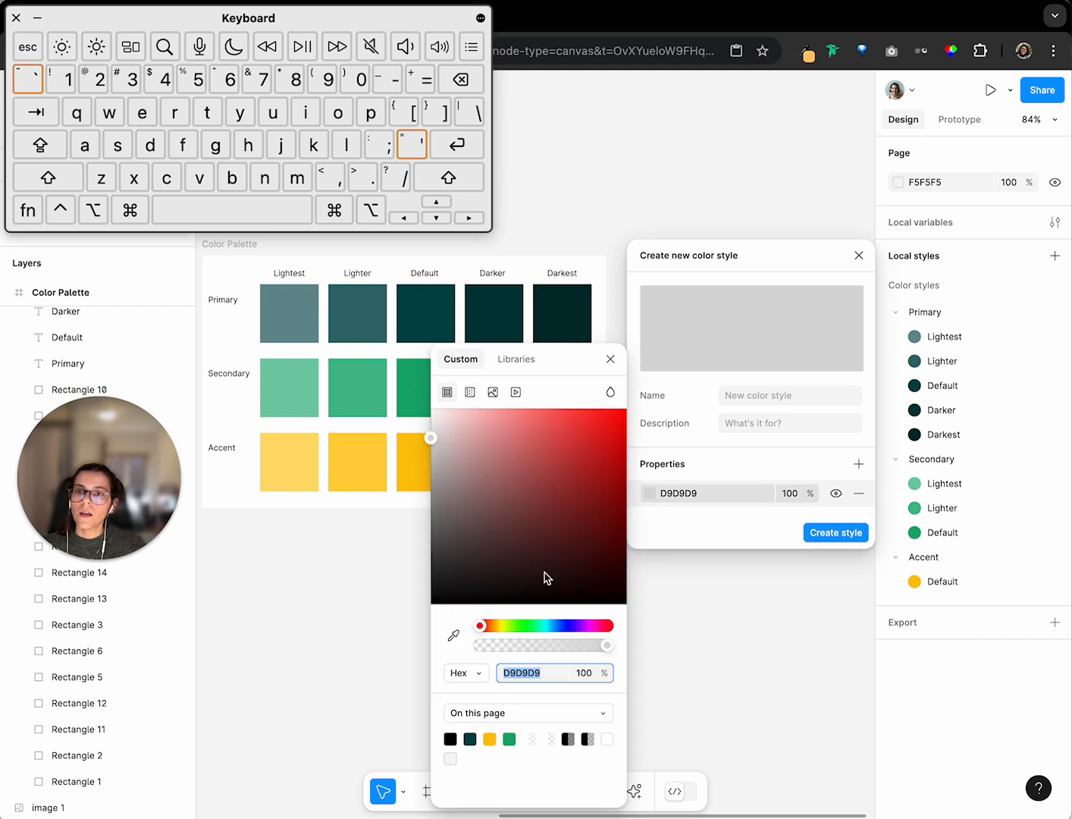
left_click(452, 636)
scroll(367, 311, "down", 4)
scroll(367, 311, "right", 2)
scroll(386, 300, "up", 2)
scroll(388, 300, "right", 1)
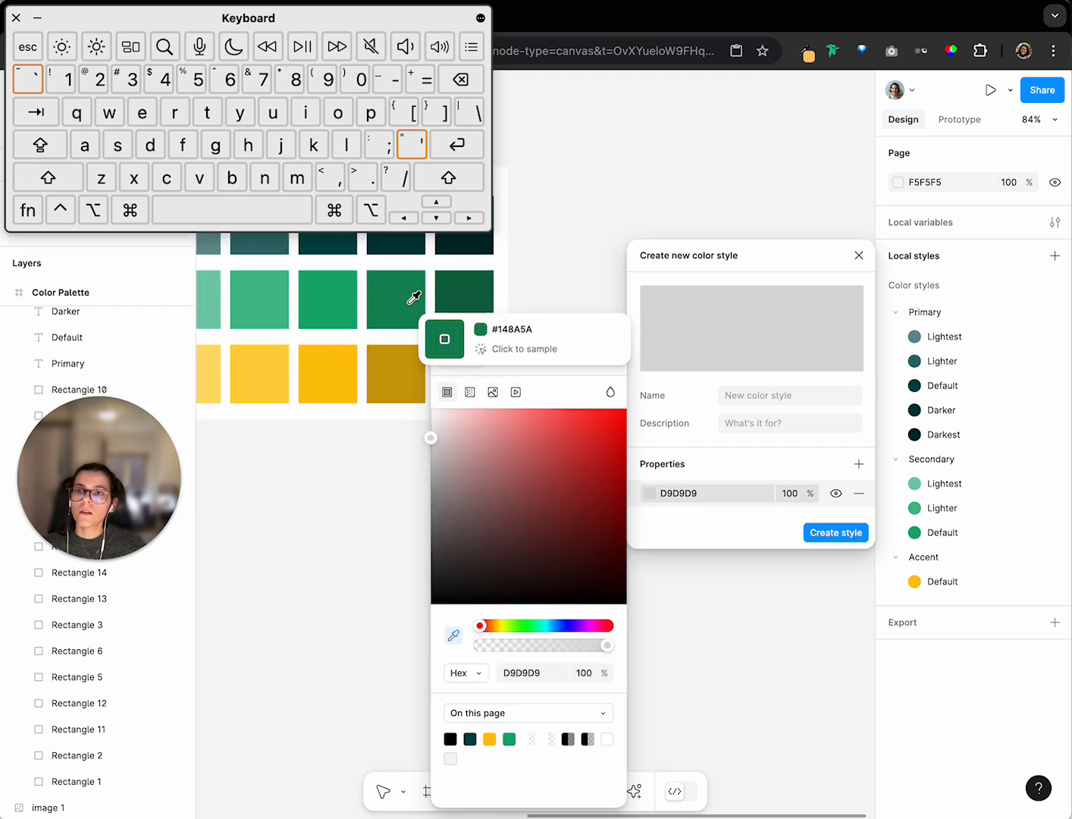
left_click(403, 292)
left_click(793, 396)
type("Secondary/Darker")
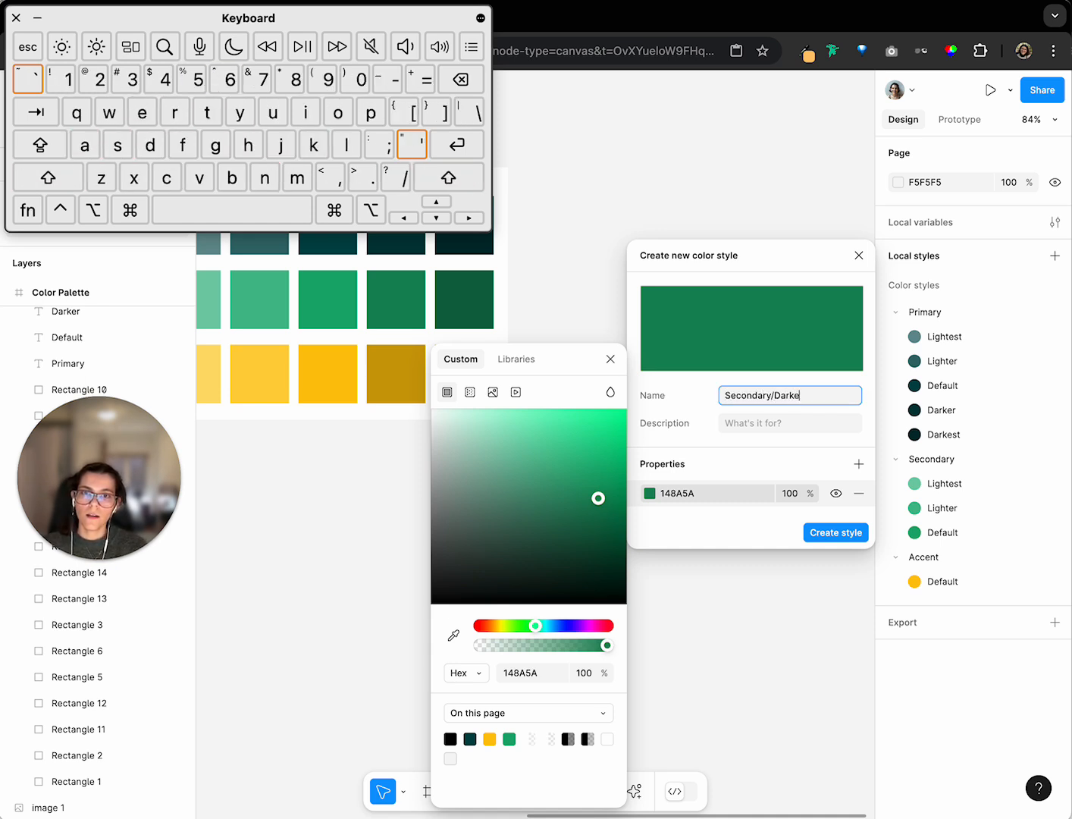
key("Return")
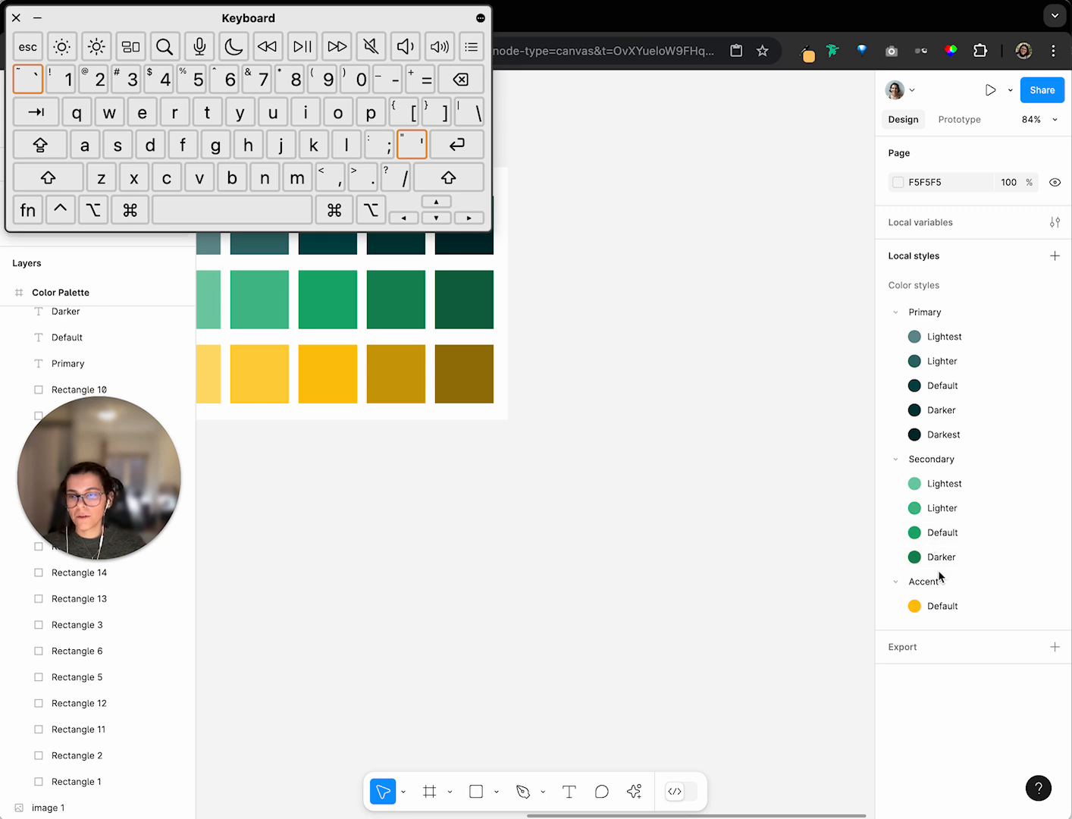
Create a color style named "Secondary/Darkest" with fill 0F6844 sampled from the Secondary row's Darkest square
scroll(807, 436, "up", 2)
left_click(1055, 255)
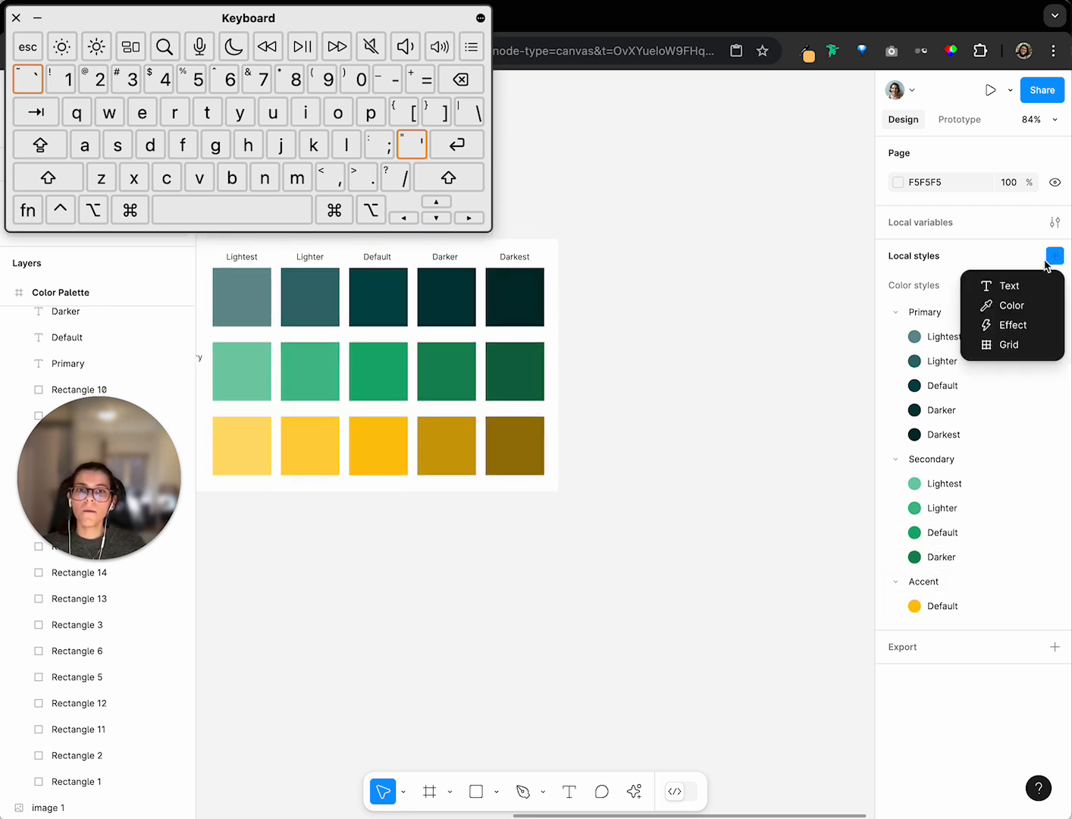
left_click(1003, 302)
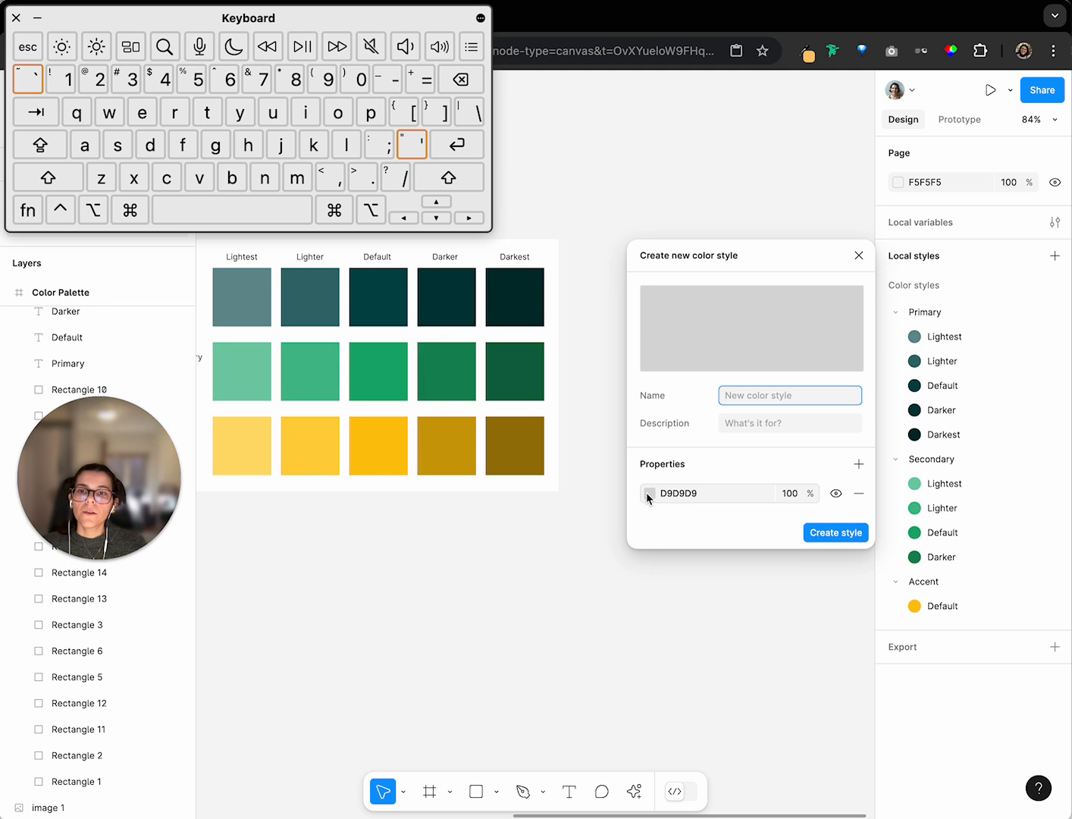
left_click(648, 493)
left_click(452, 637)
scroll(546, 227, "down", 2)
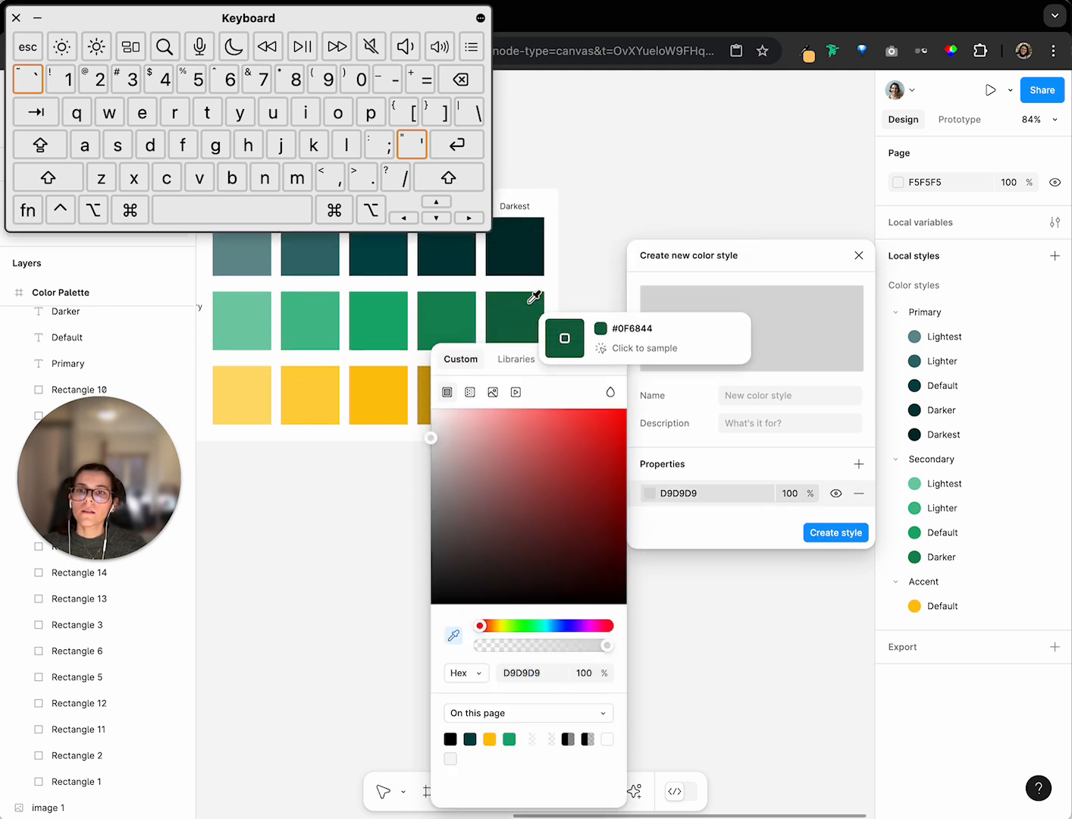
left_click(531, 300)
left_click(754, 391)
type("Secondary/Darkest")
key("Return")
Start a new color style and set its fill to FFDD6D sampled from the Accent row's Lightest square
scroll(737, 509, "left", 5)
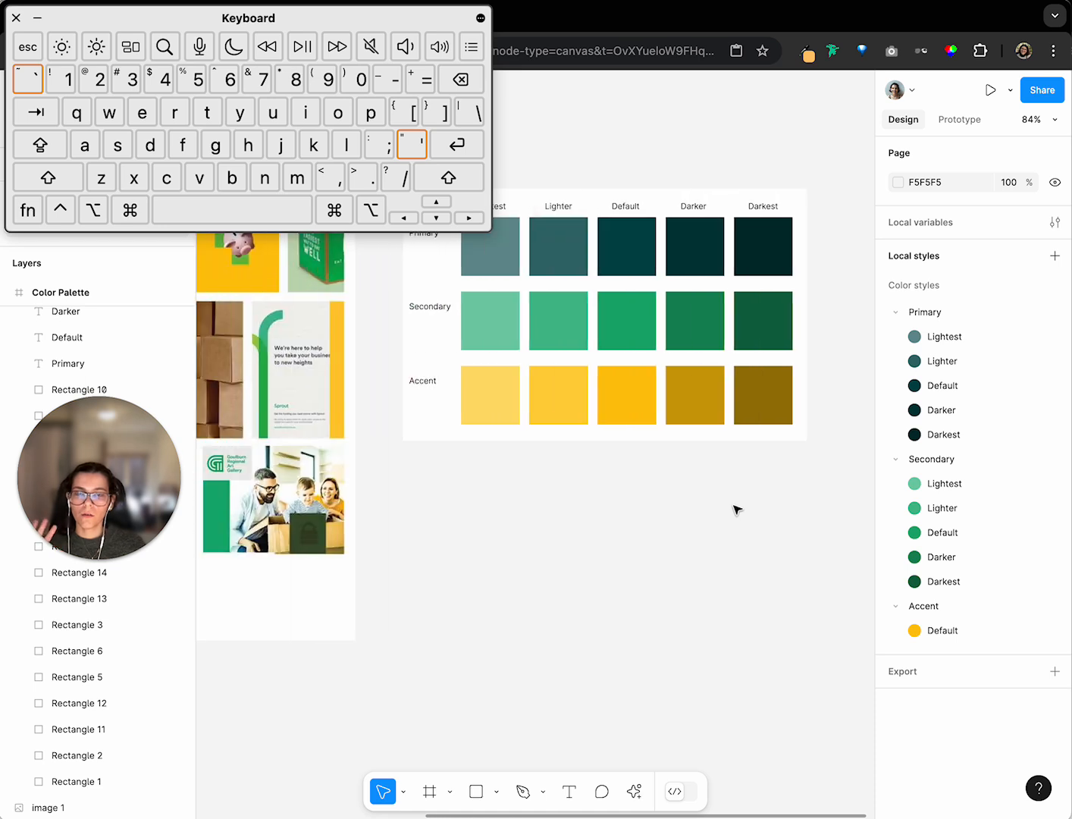
scroll(576, 342, "up", 2)
scroll(578, 341, "up", 2)
scroll(578, 342, "right", 1)
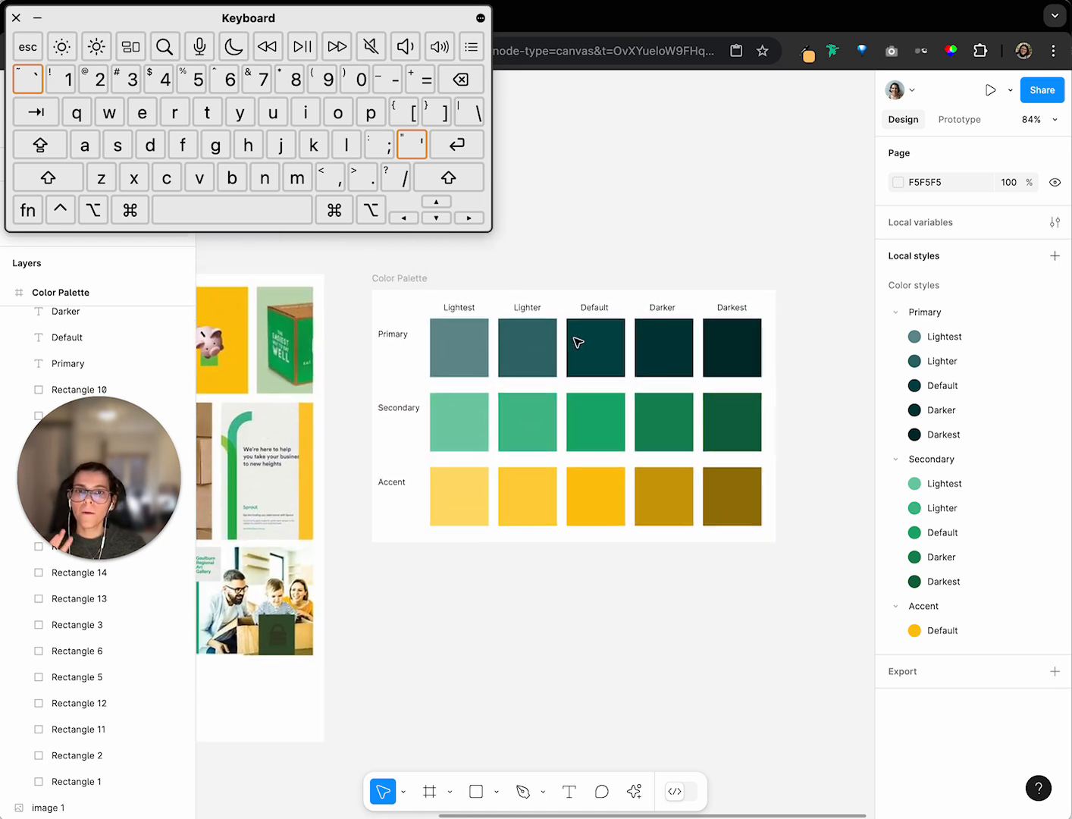
left_click(1055, 255)
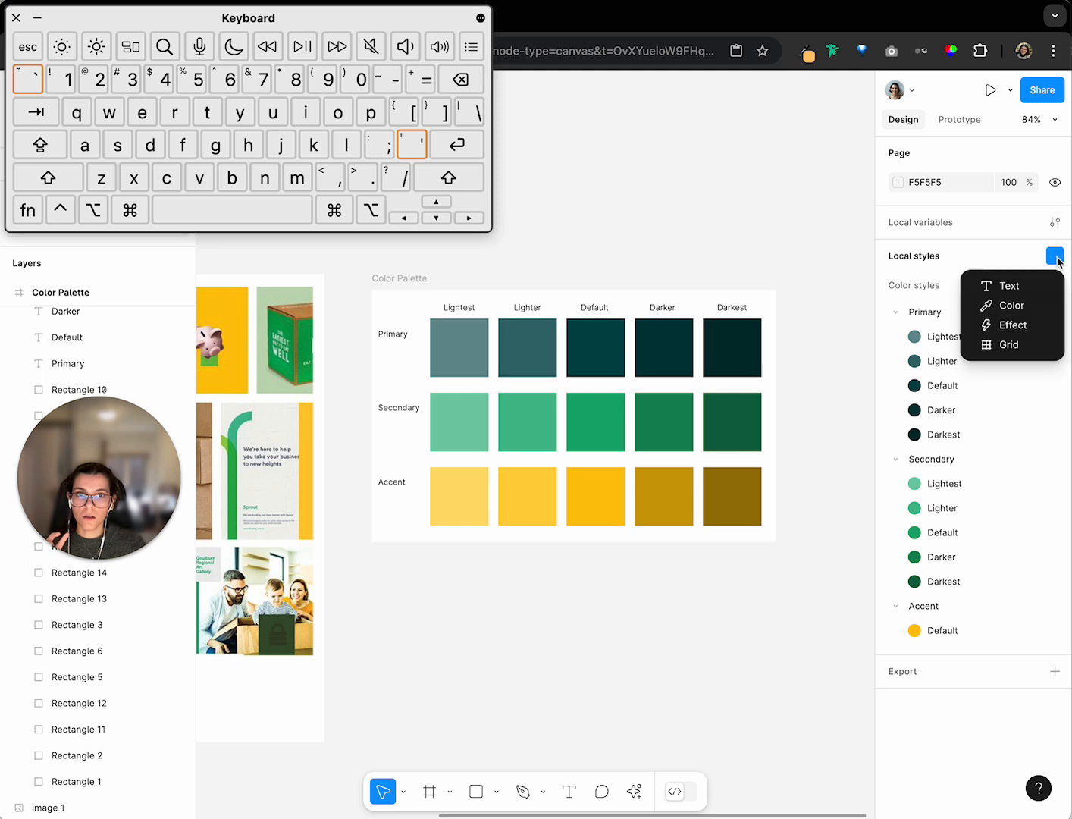
left_click(996, 304)
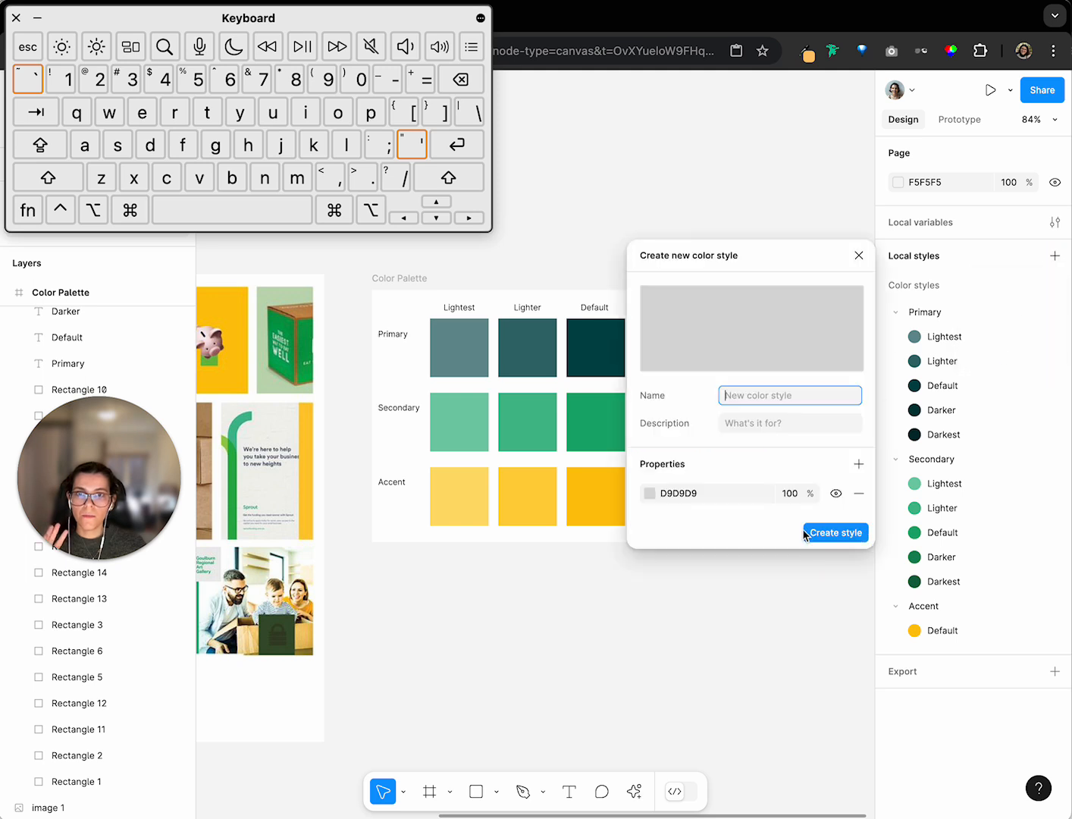
left_click(649, 493)
left_click(453, 636)
scroll(332, 391, "down", 2)
scroll(331, 391, "right", 2)
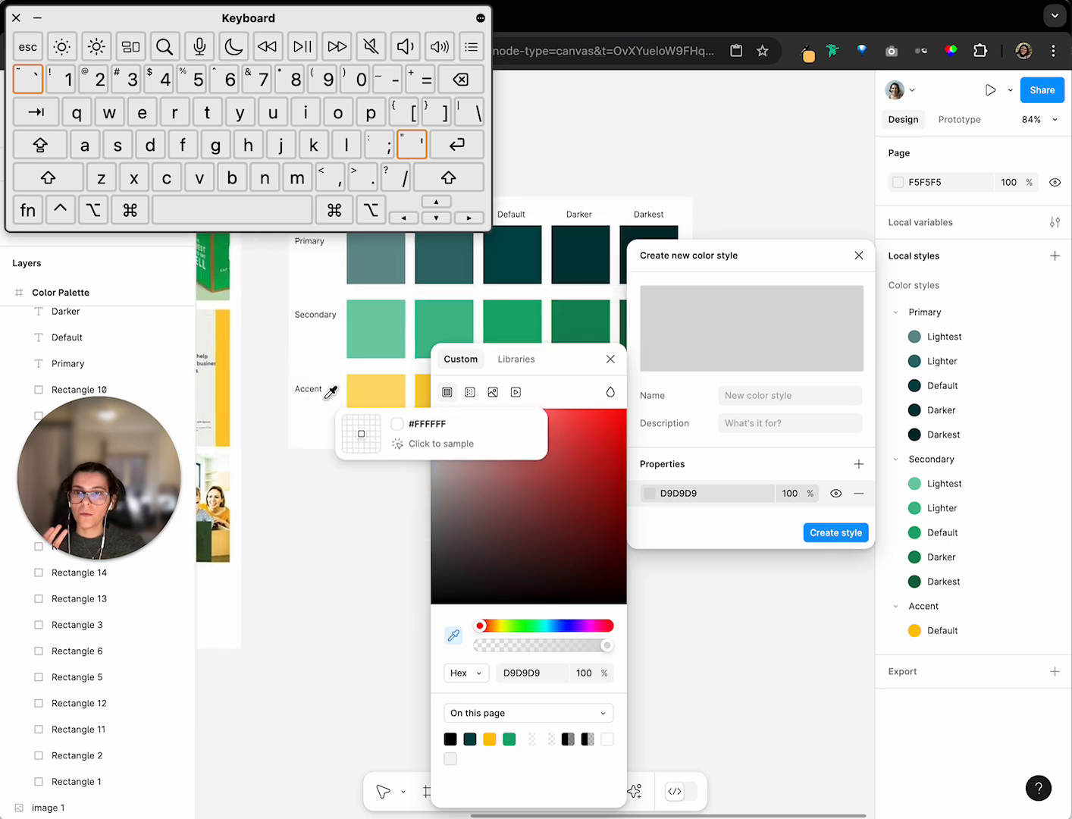
scroll(334, 383, "down", 1)
scroll(333, 383, "right", 1)
left_click(330, 377)
Name the new yellow style "Accent/Lightest", create it and place it above Default in the Accent group
left_click(779, 402)
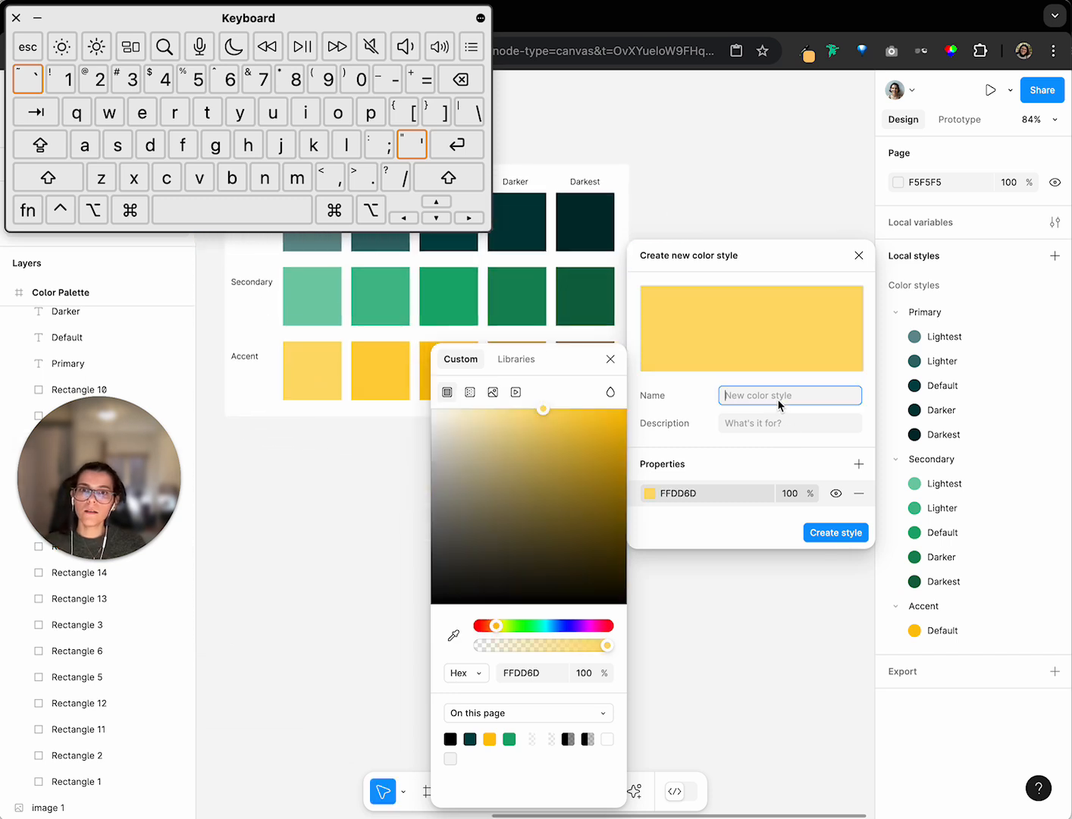
type("Accent")
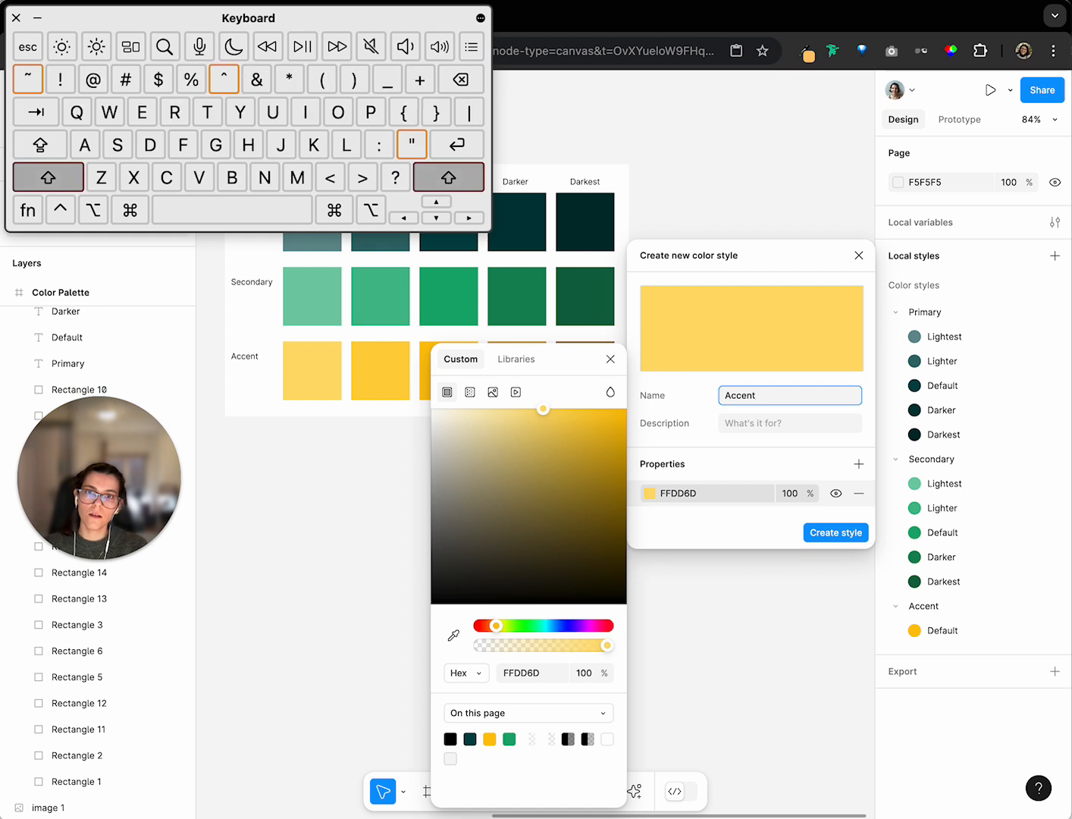
type("/Lightest")
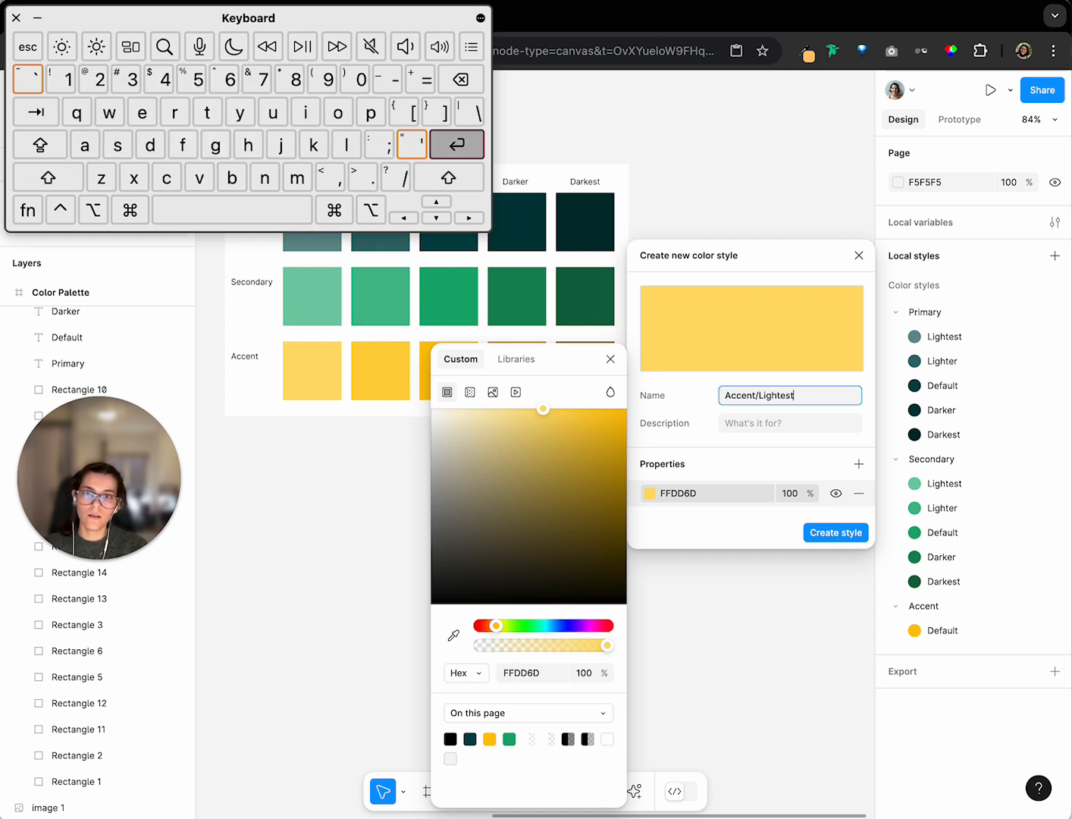
key("Return")
left_click_drag(964, 656, 965, 628)
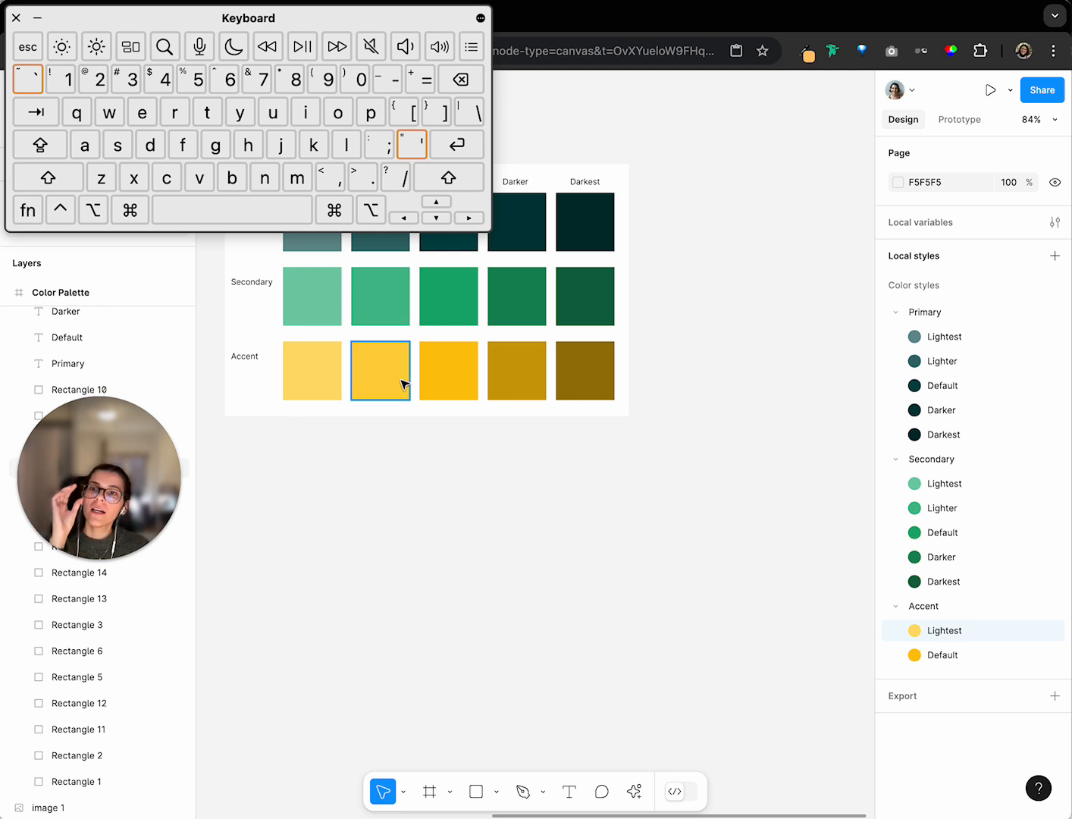
Create a color style named "Accent/Lighter" with fill FFD13C sampled from the Accent row's Lighter square and place it above Default
left_click(1054, 257)
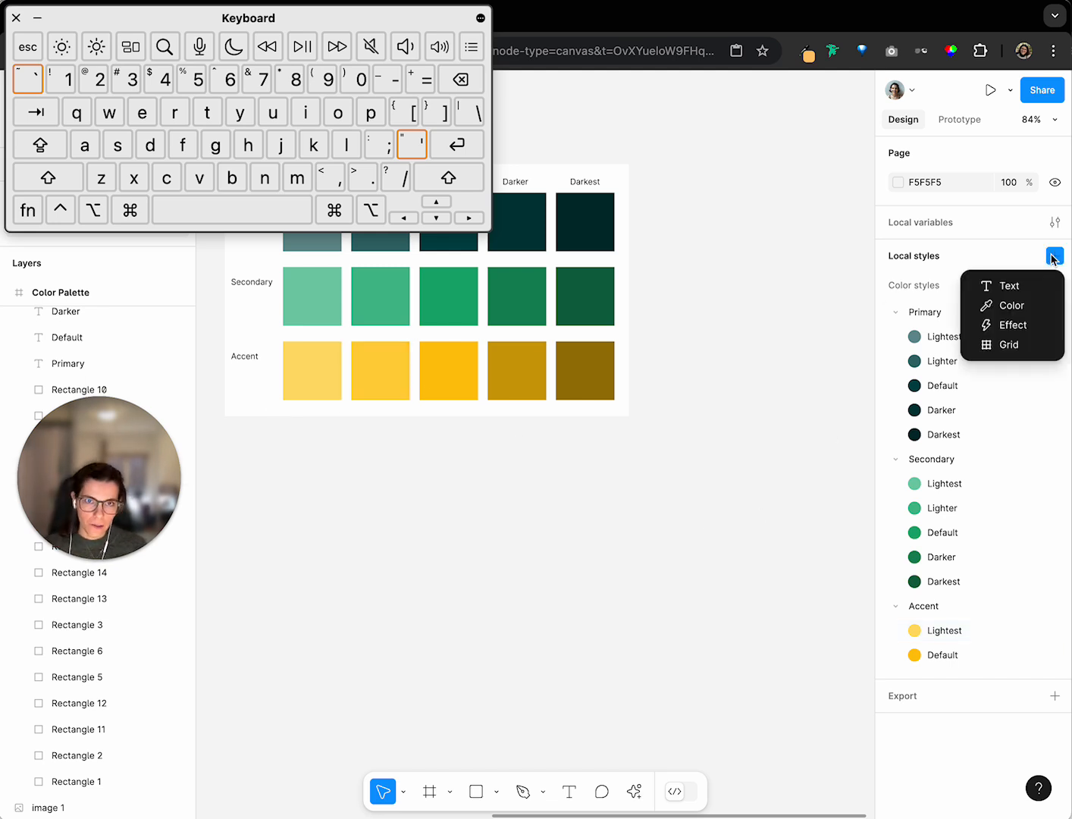
left_click(1011, 305)
left_click(649, 494)
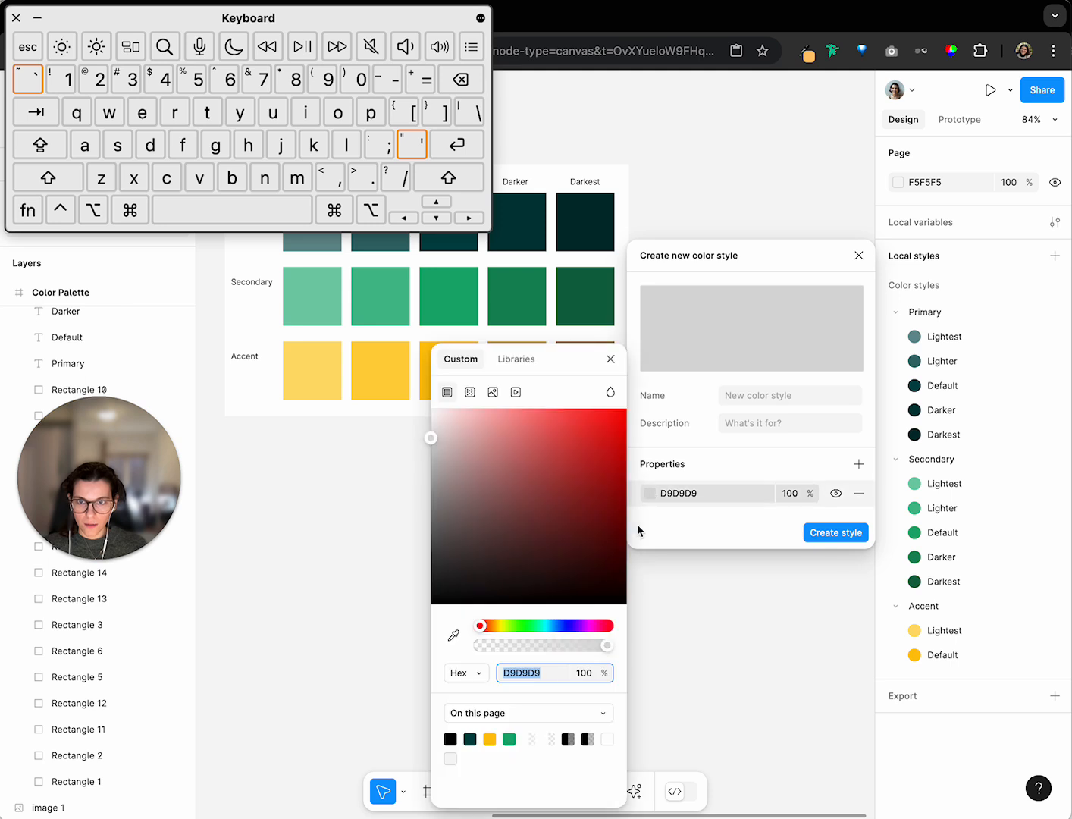
left_click(453, 637)
left_click(372, 371)
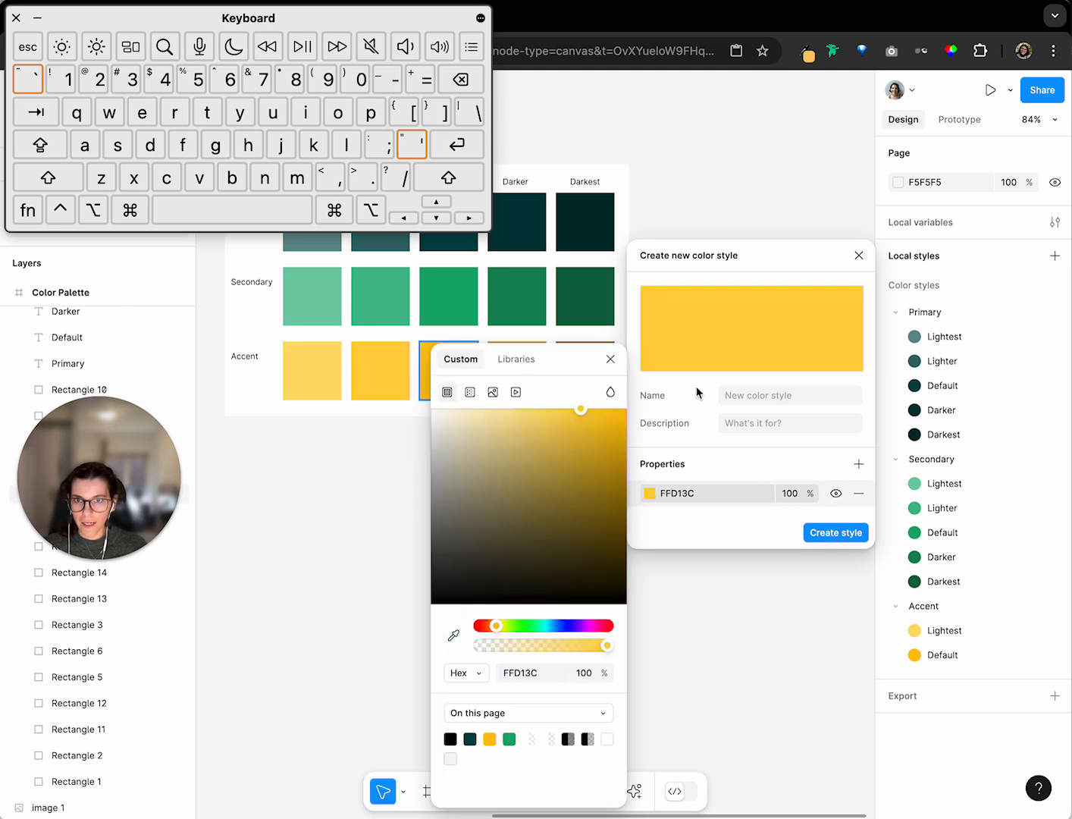
left_click(818, 399)
type("Accent/Lighter")
key("Return")
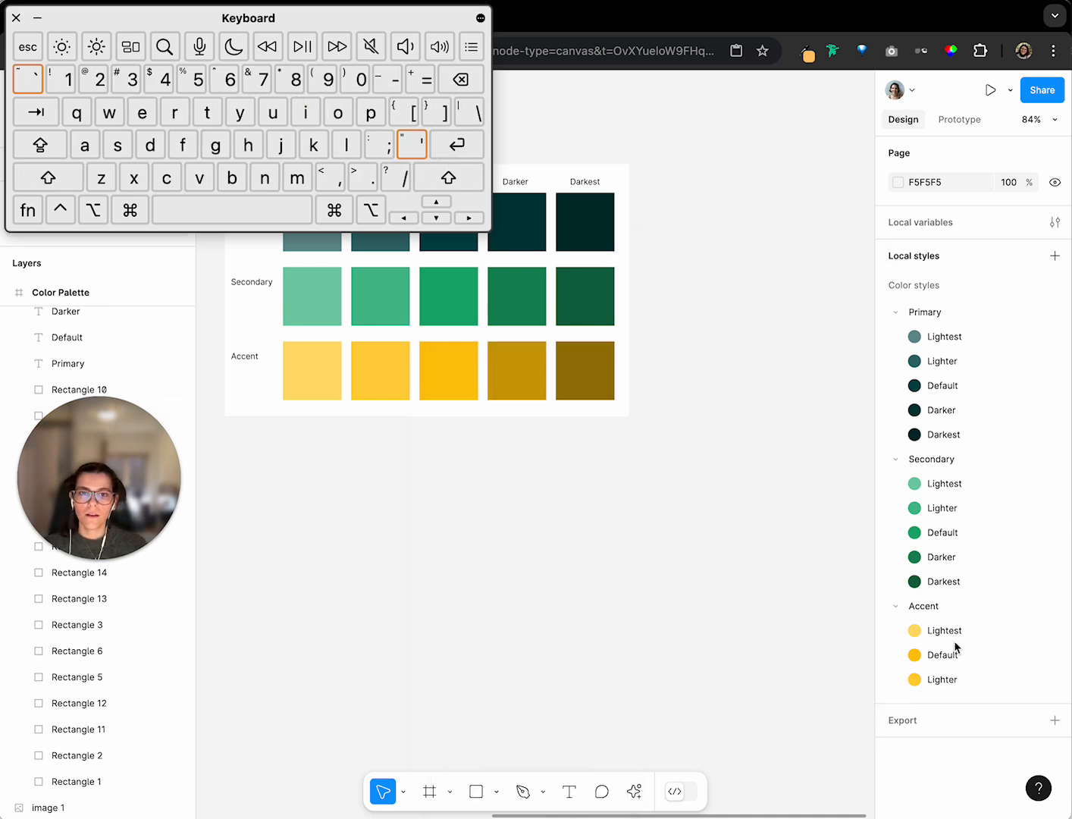
left_click_drag(945, 682, 955, 645)
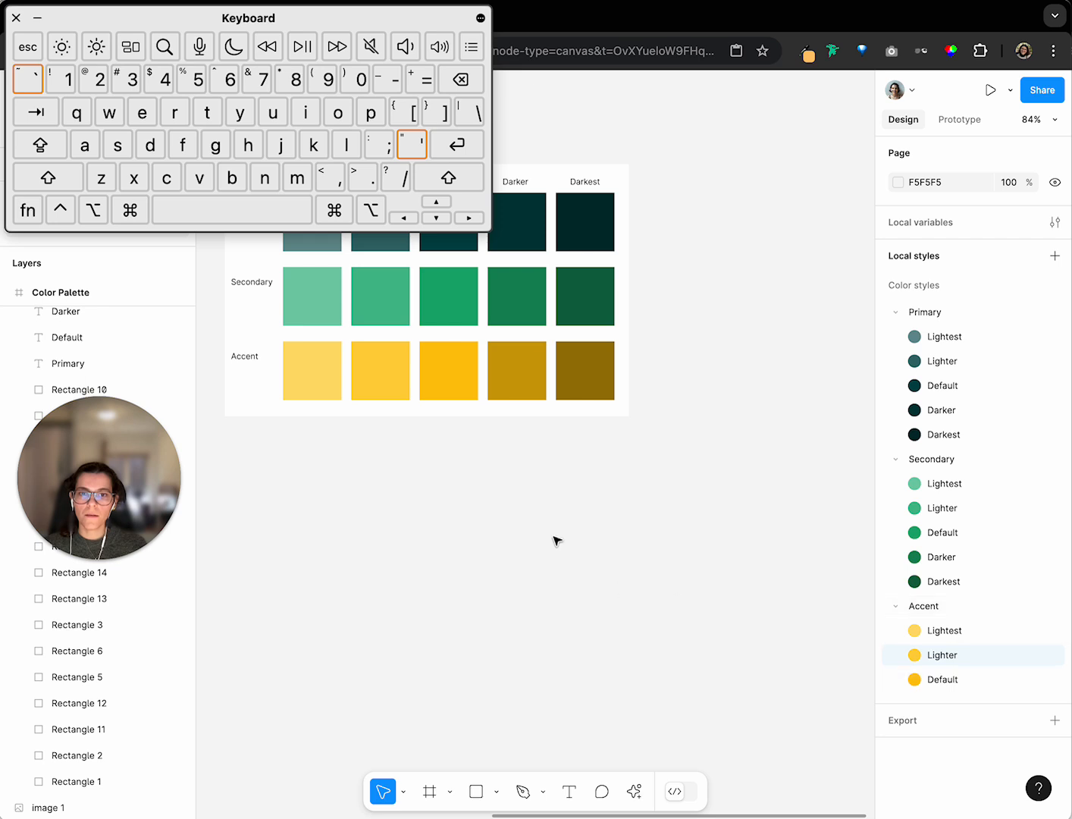
Create a color style named "Accent/Darker" with its fill sampled from the Accent row's Darker square
left_click(1055, 257)
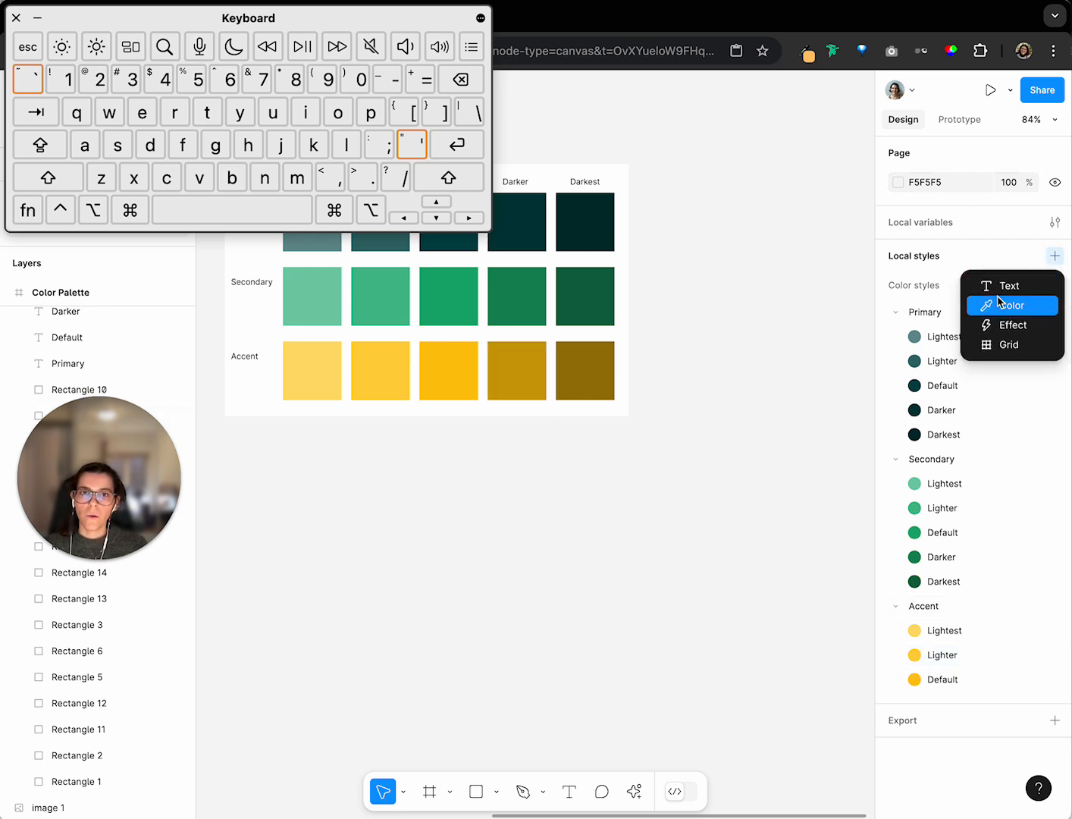
left_click(1010, 305)
left_click(651, 493)
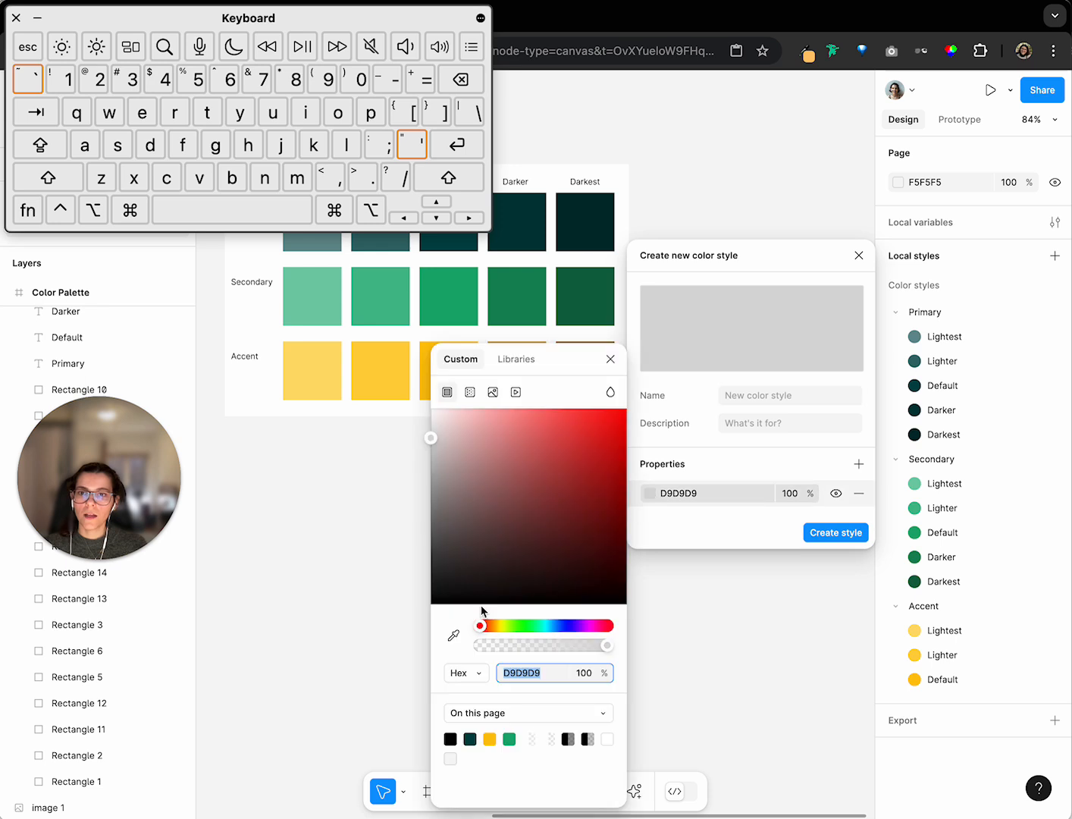
left_click(453, 636)
scroll(521, 286, "down", 2)
left_click(519, 301)
left_click(759, 395)
type("Accent/Darker")
key("Return")
Create a color style named "Accent/Darkest" with its fill sampled from the Accent row's Darkest square
left_click(1055, 255)
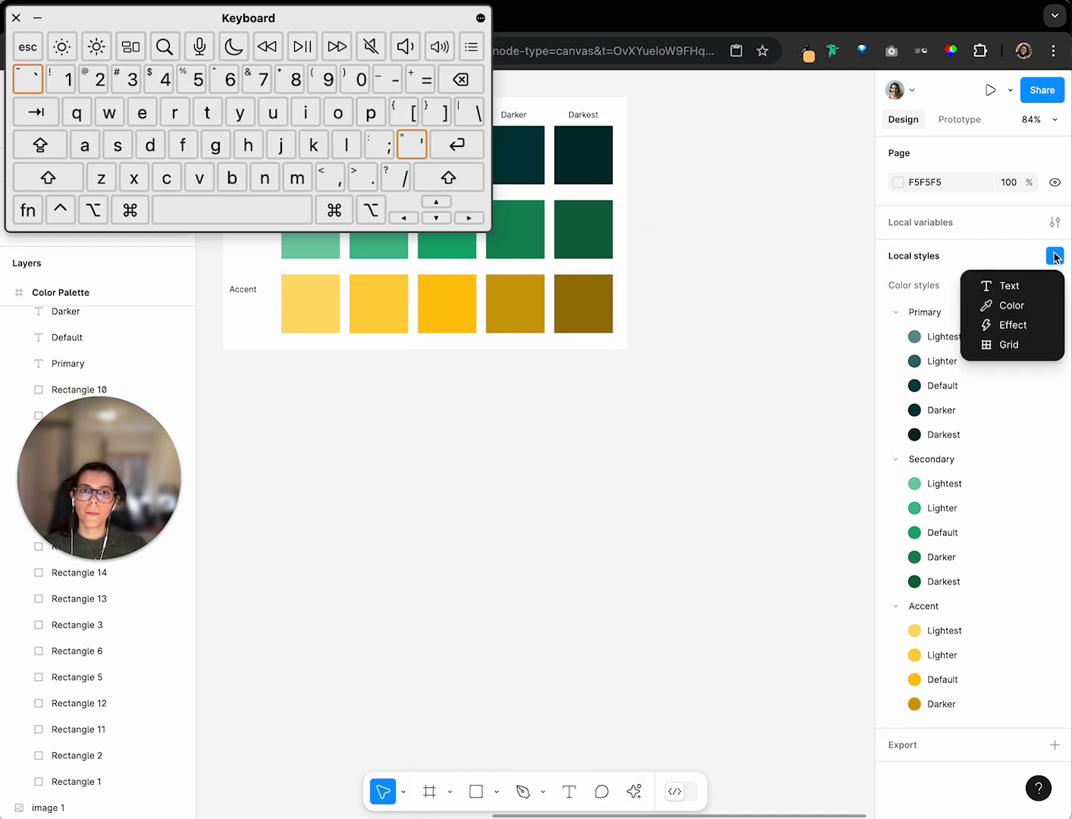
left_click(1020, 305)
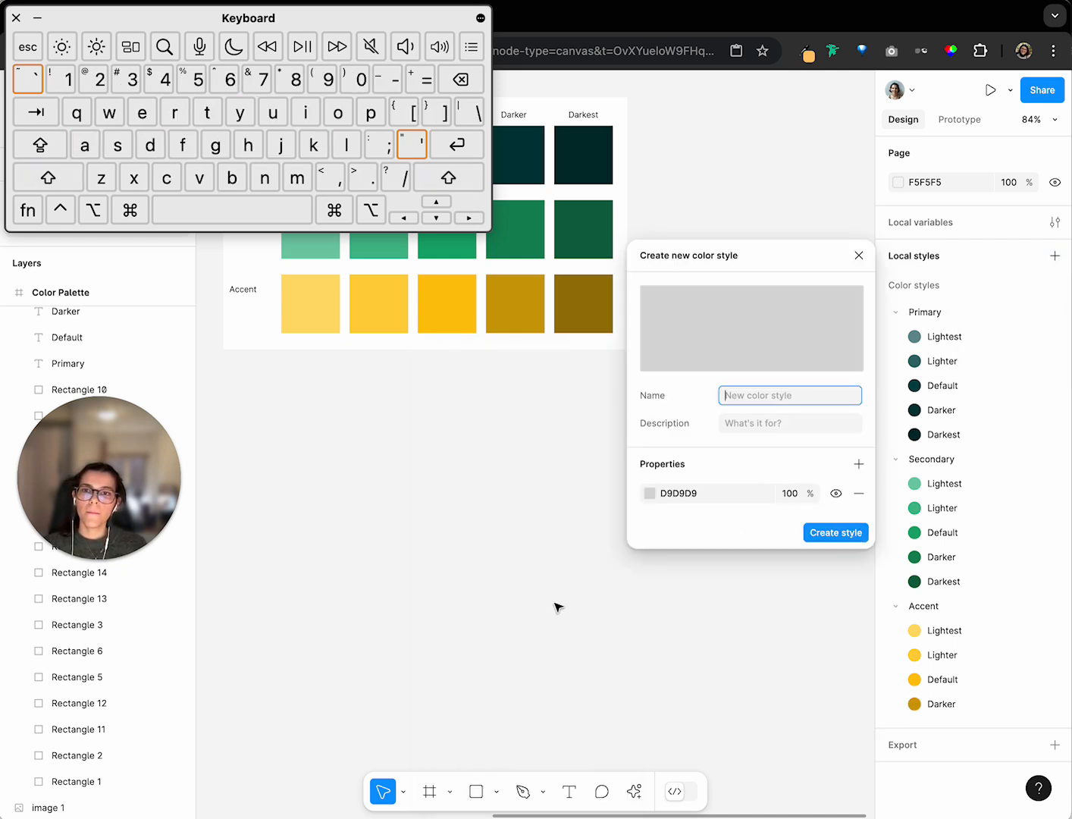
left_click(651, 493)
left_click(452, 635)
left_click(582, 296)
left_click(761, 398)
type("Accent/Darkest")
key("Return")
Draw a rectangle about 327 by 86 on the empty canvas below the Color Palette frame
scroll(722, 523, "up", 3)
scroll(722, 524, "left", 2)
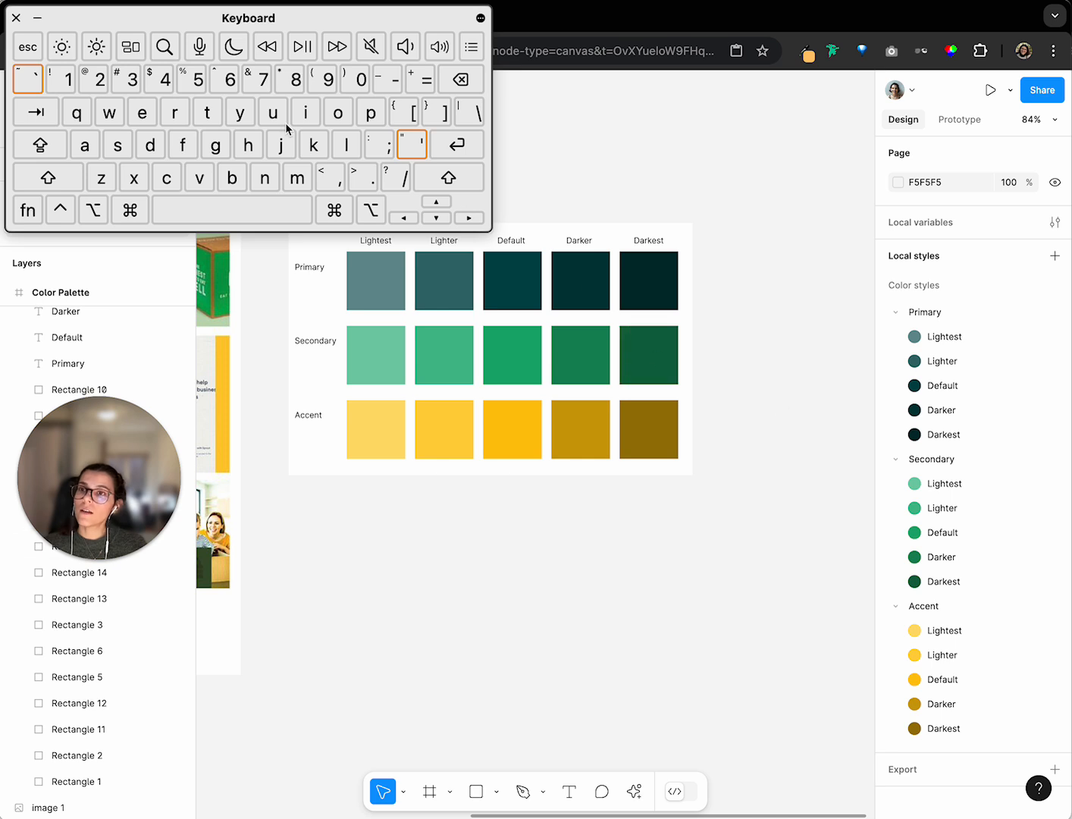
left_click(477, 790)
scroll(661, 619, "down", 2)
scroll(661, 619, "right", 2)
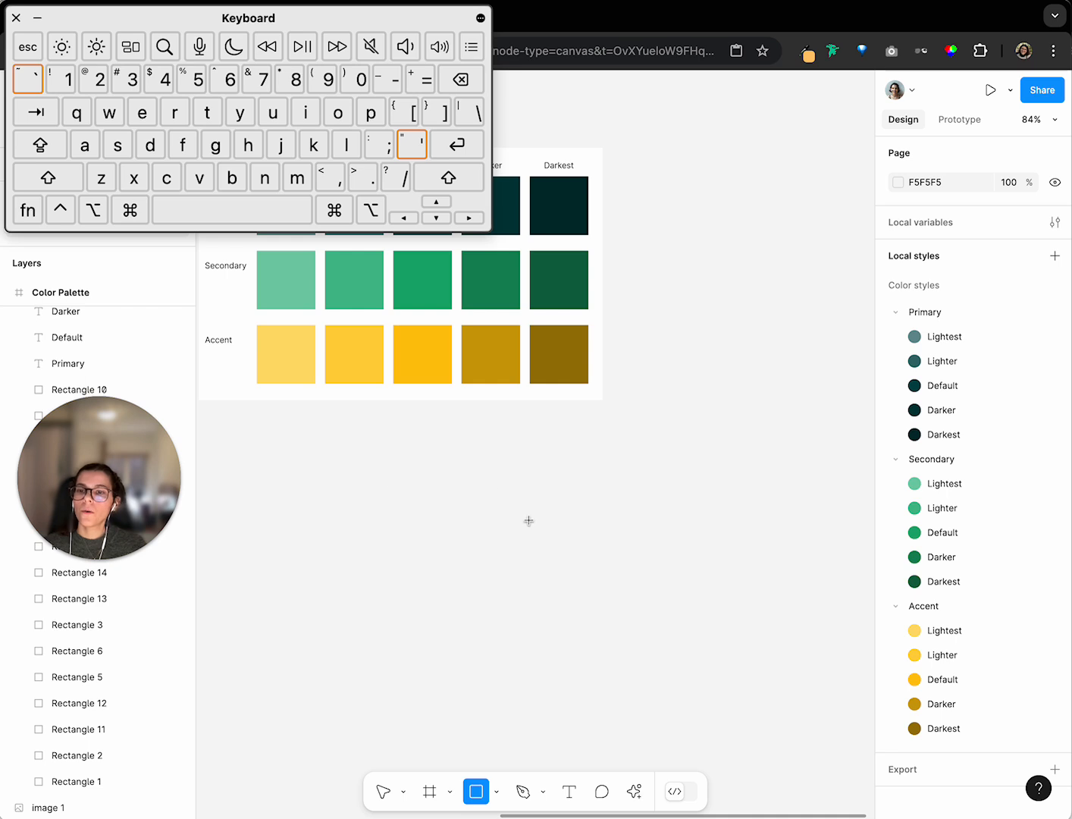
scroll(560, 601, "left", 3)
scroll(453, 489, "up", 3)
left_click_drag(454, 489, 754, 567)
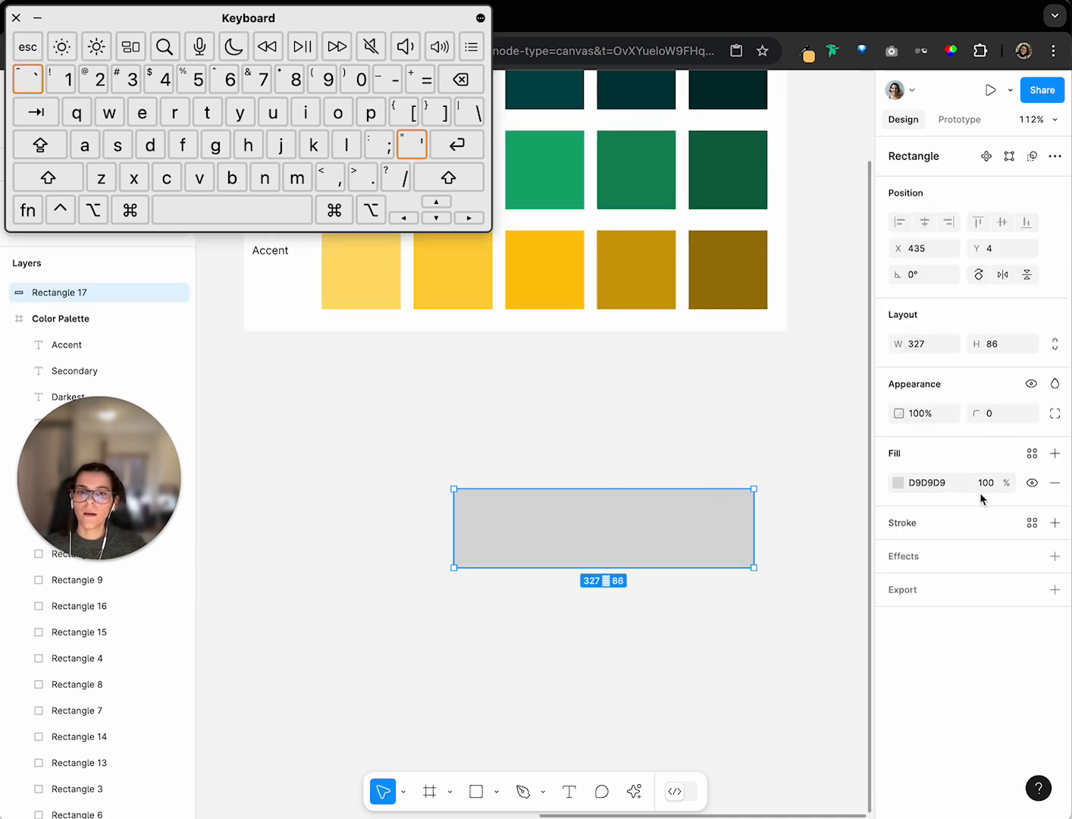
Open the saved color styles for the new rectangle's fill, browse them and show them as a grid
left_click(1032, 457)
scroll(757, 641, "down", 10)
scroll(768, 607, "down", 10)
scroll(780, 658, "up", 6)
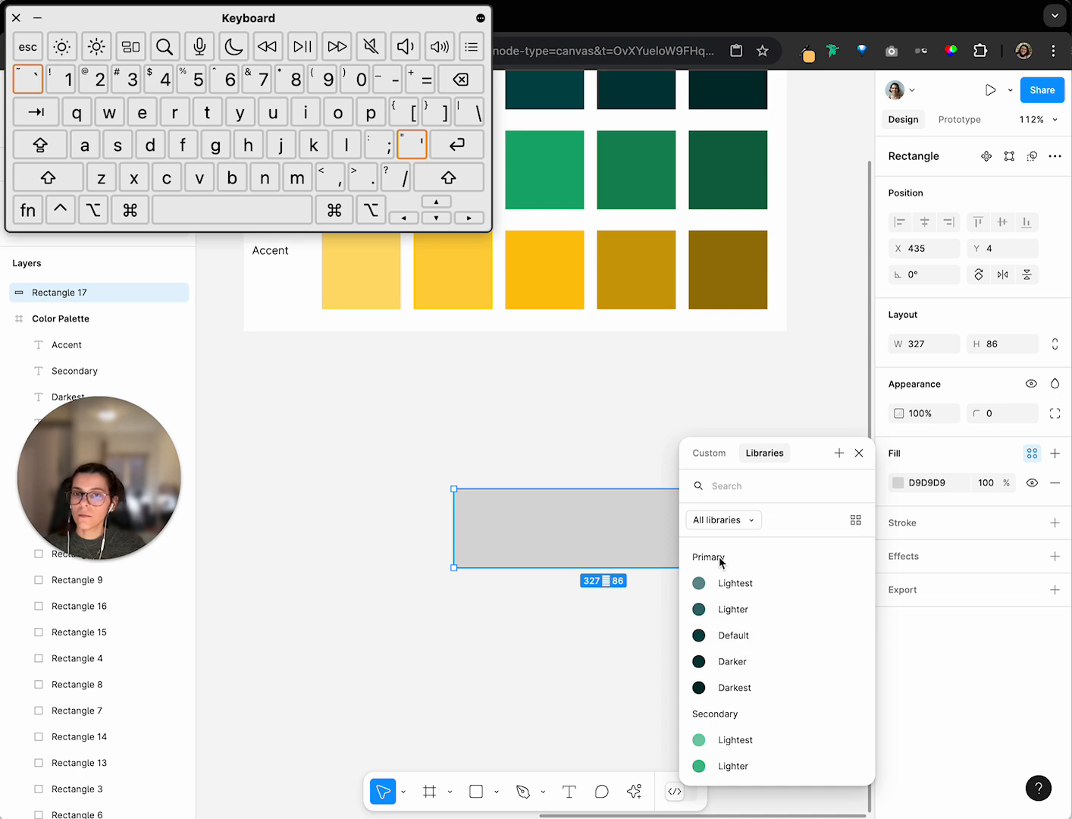
scroll(722, 565, "down", 2)
scroll(723, 637, "up", 3)
left_click(855, 520)
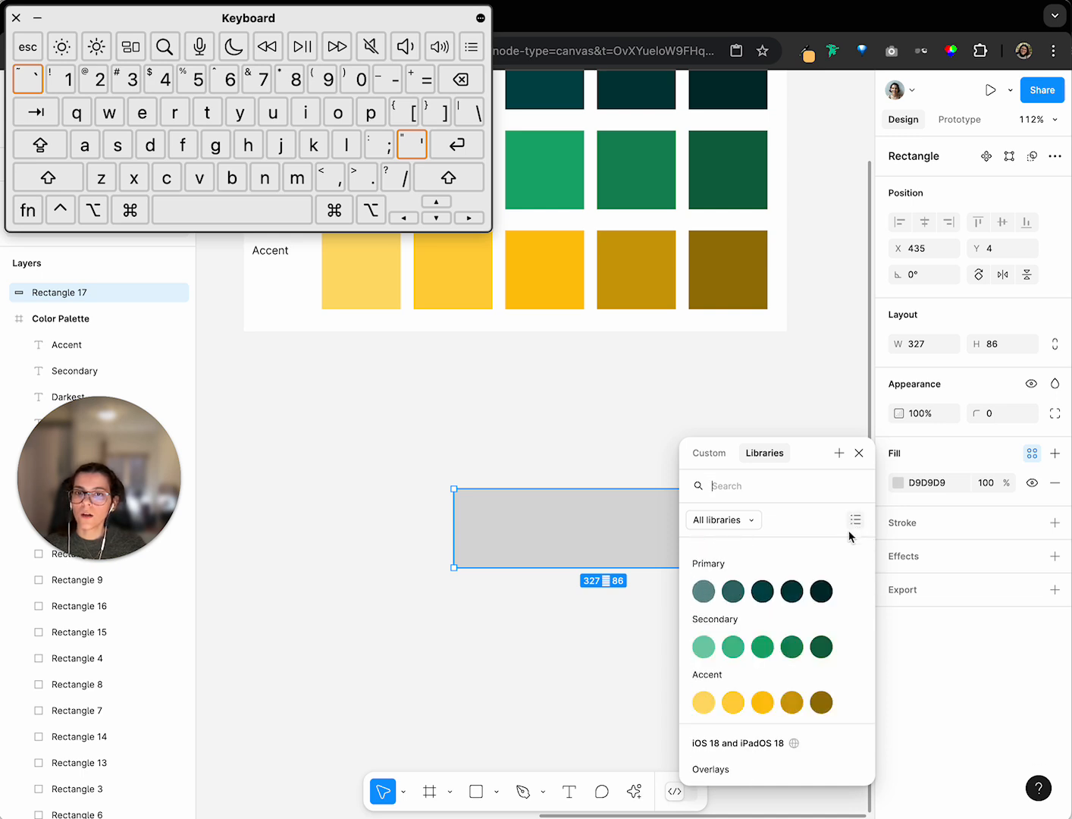
left_click(855, 520)
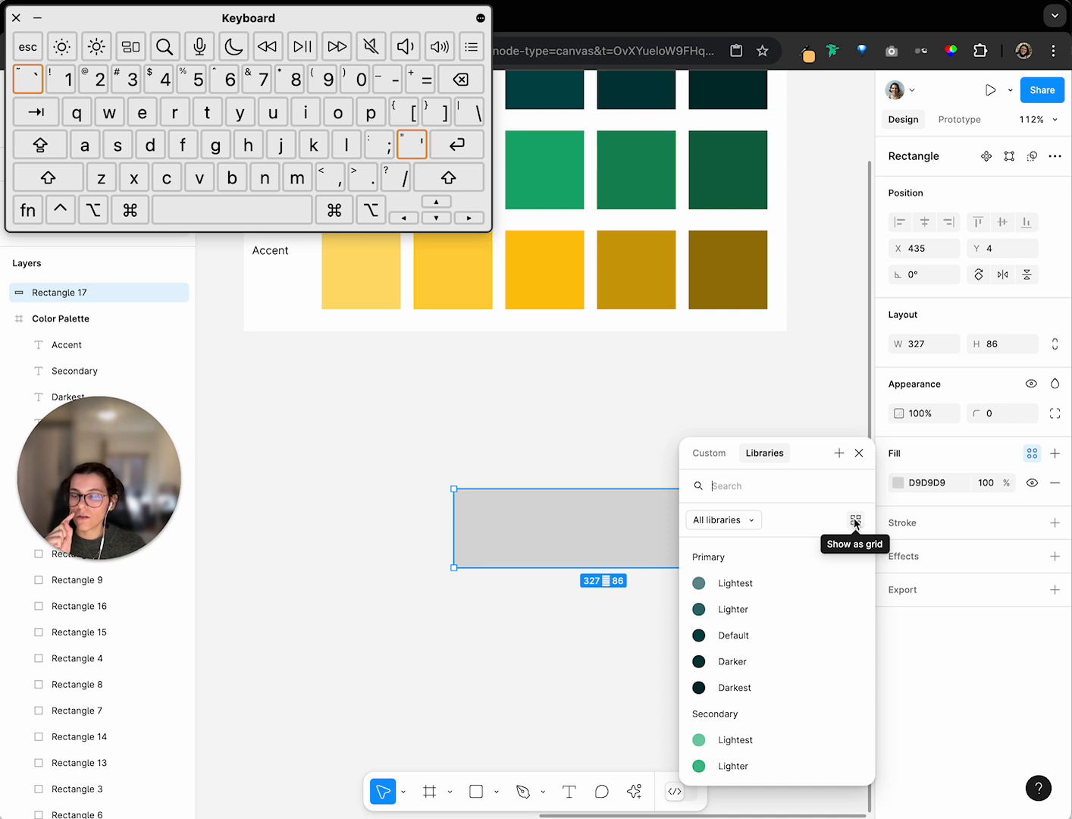
left_click(855, 523)
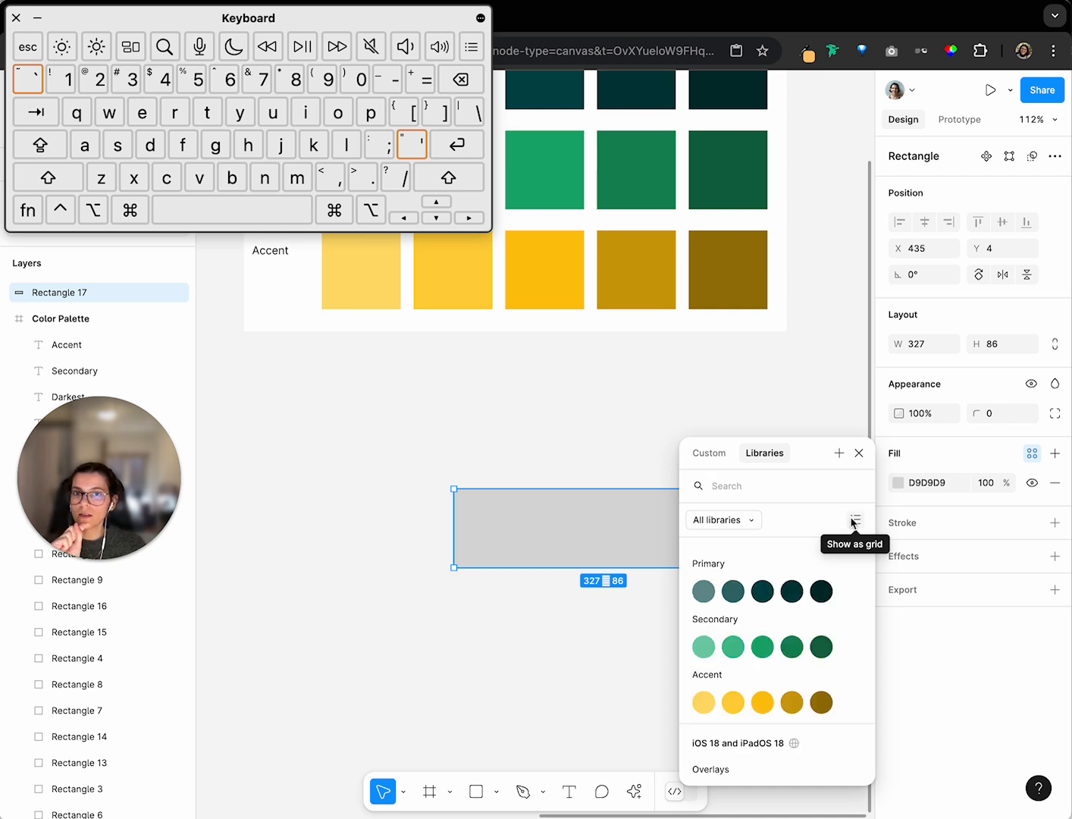
left_click(852, 524)
left_click(855, 523)
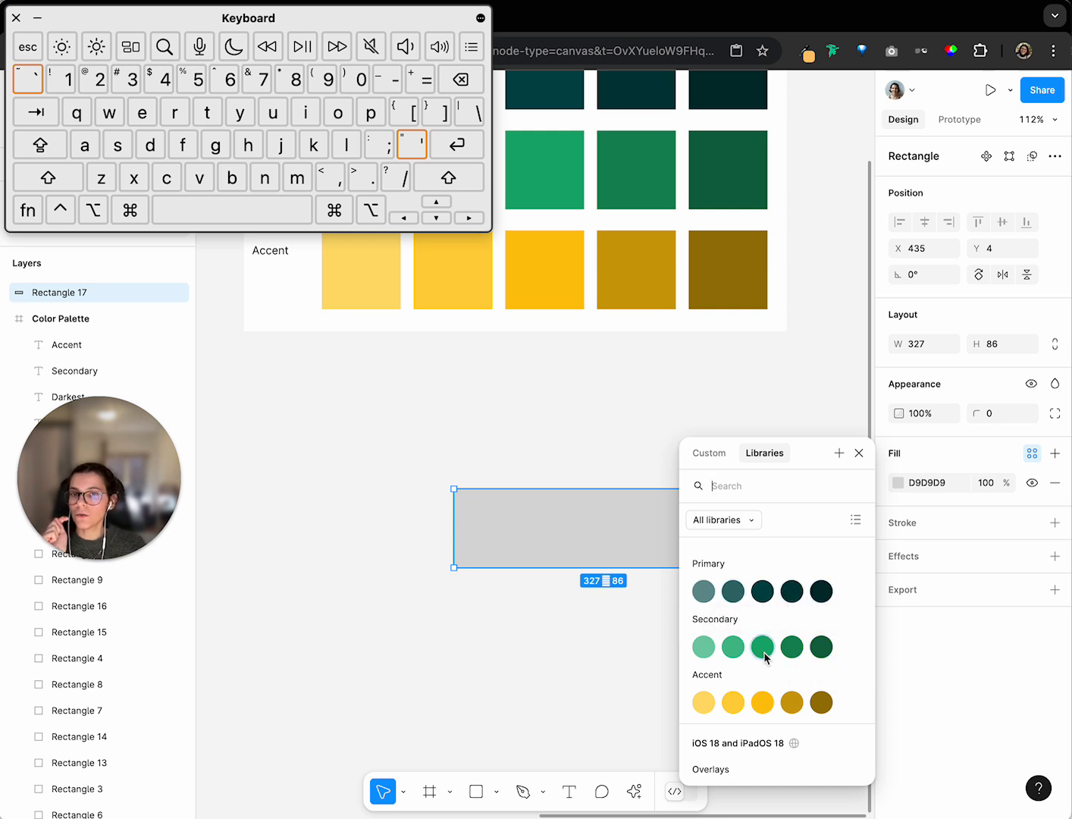
Try the Primary/Darkest style on the rectangle's fill and settle on Secondary/Default
left_click(819, 591)
left_click(968, 489)
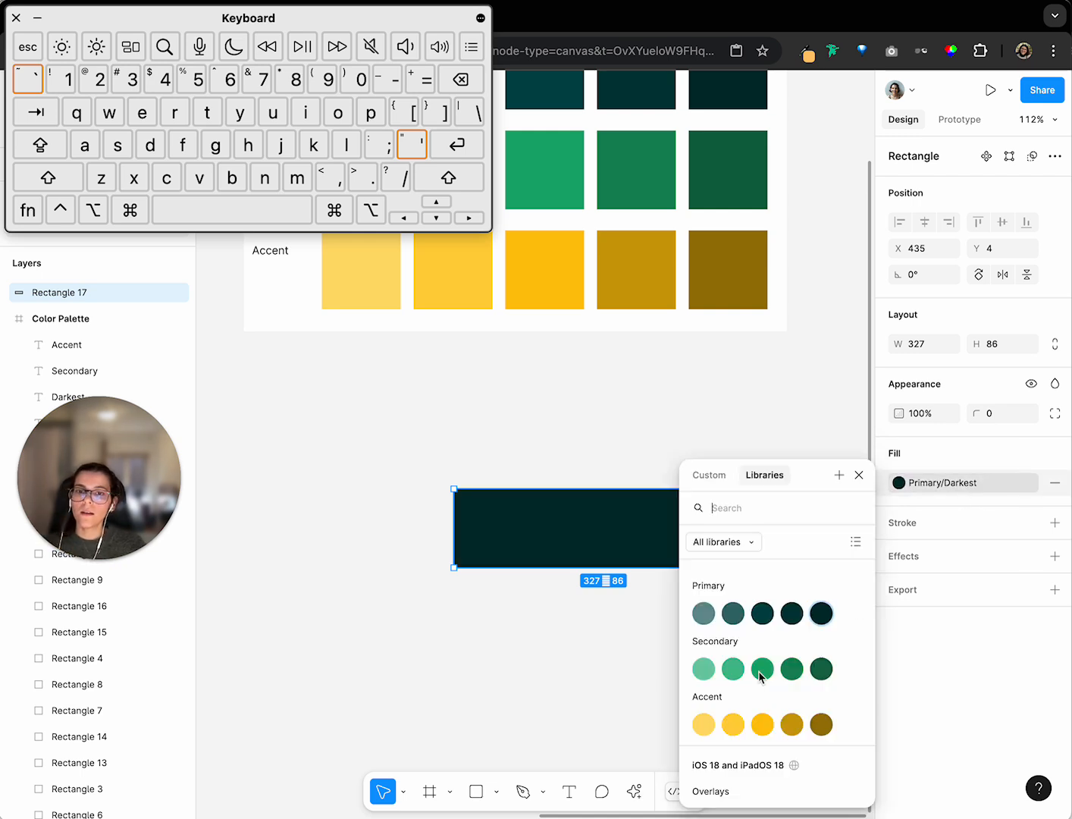
left_click(735, 669)
left_click(930, 490)
left_click(765, 668)
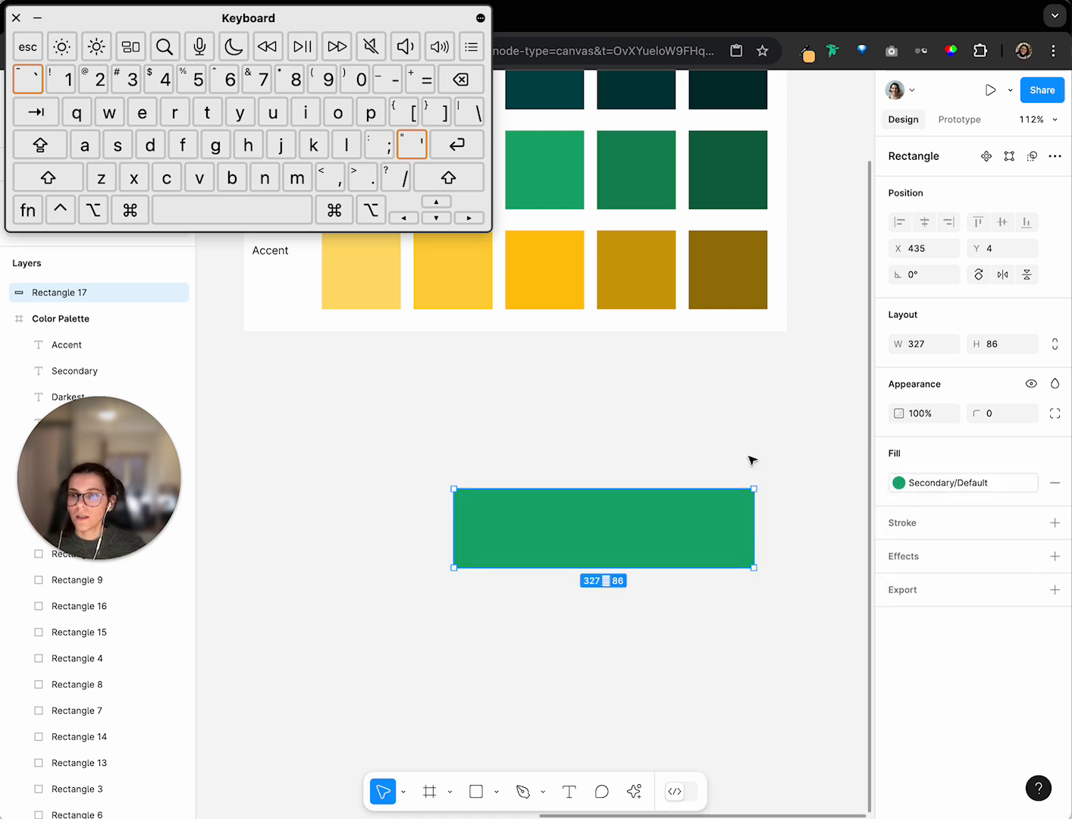
left_click(683, 459)
Duplicate the green rectangle to its right with a 36 px gap and apply the Secondary/Darker style to the copy's fill
scroll(667, 472, "right", 2)
left_click(548, 541)
scroll(550, 540, "down", 3)
scroll(550, 540, "right", 2)
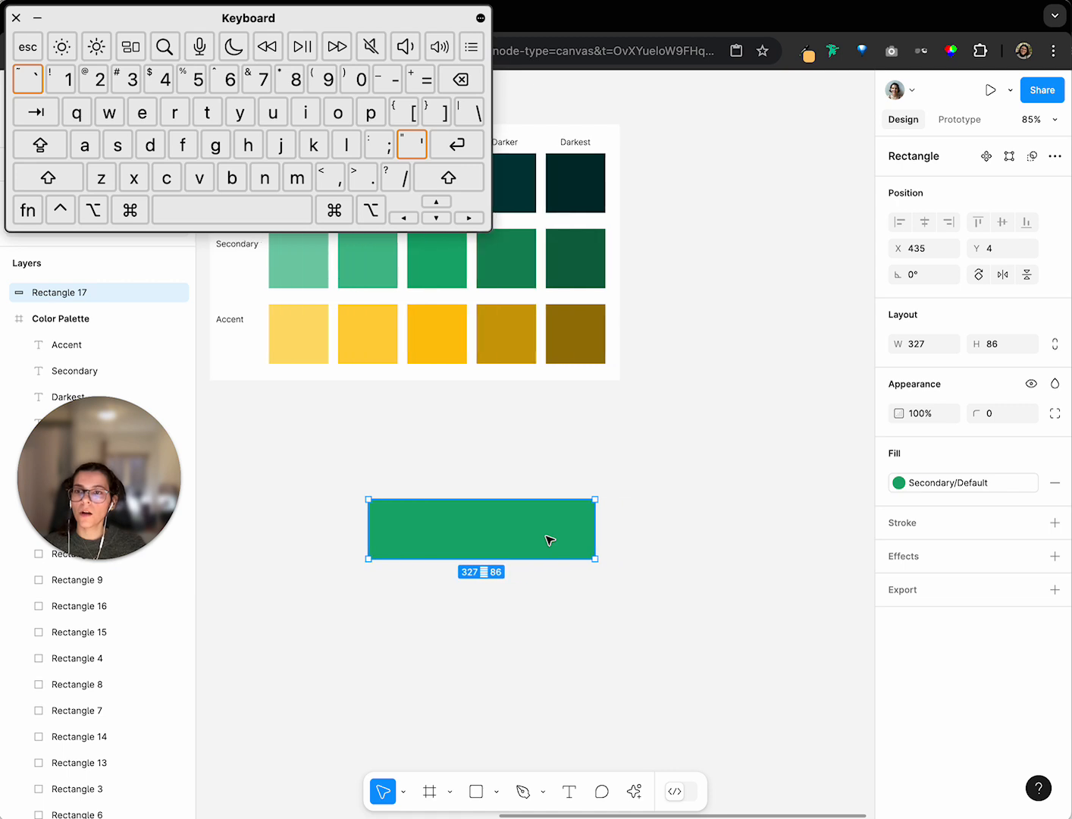
left_click_drag(488, 532, 739, 506)
left_click(962, 485)
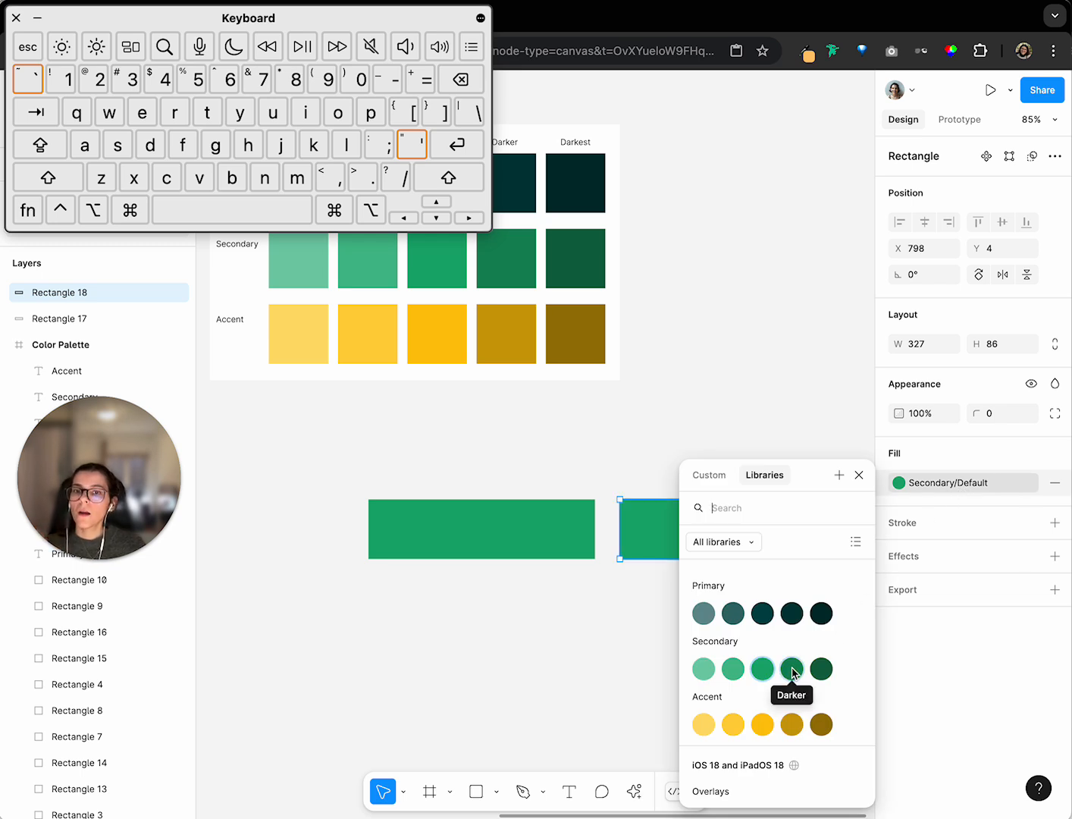
left_click(792, 672)
Duplicate the Secondary/Darker rectangle to its right at the same 36 px spacing and set the copy's fill to Secondary/Darkest
scroll(548, 482, "right", 3)
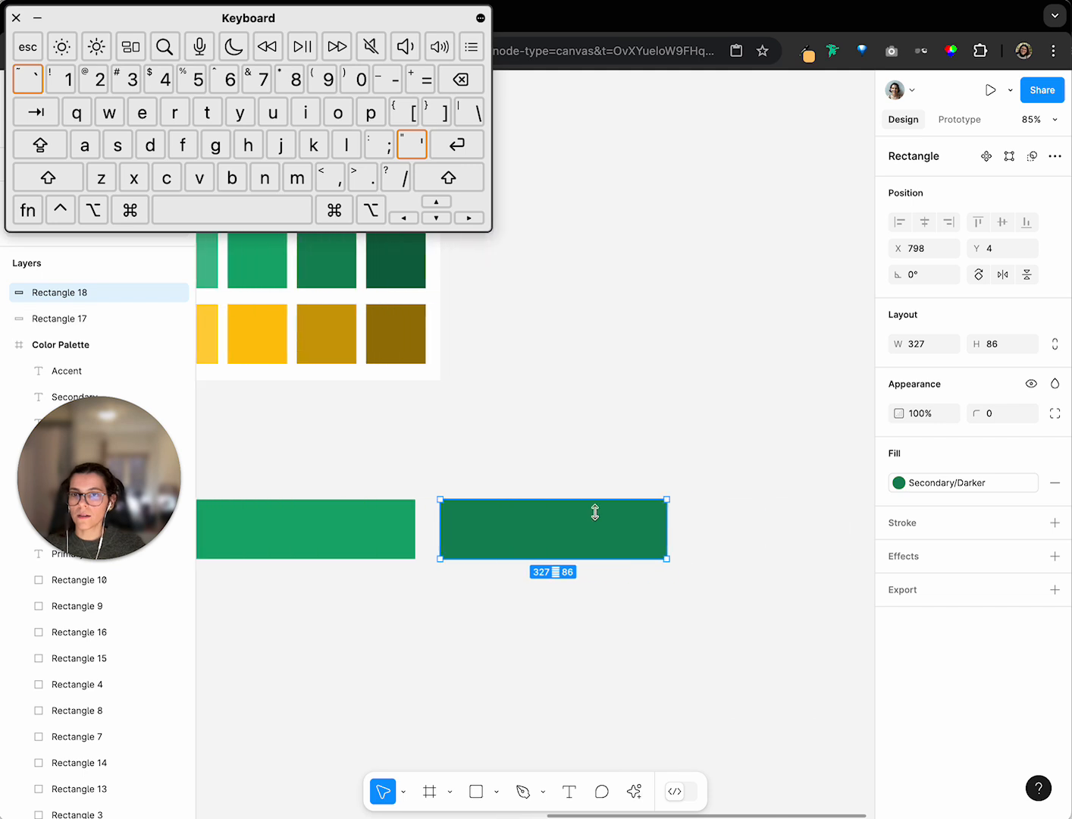
scroll(594, 509, "down", 3)
left_click_drag(611, 533, 834, 523)
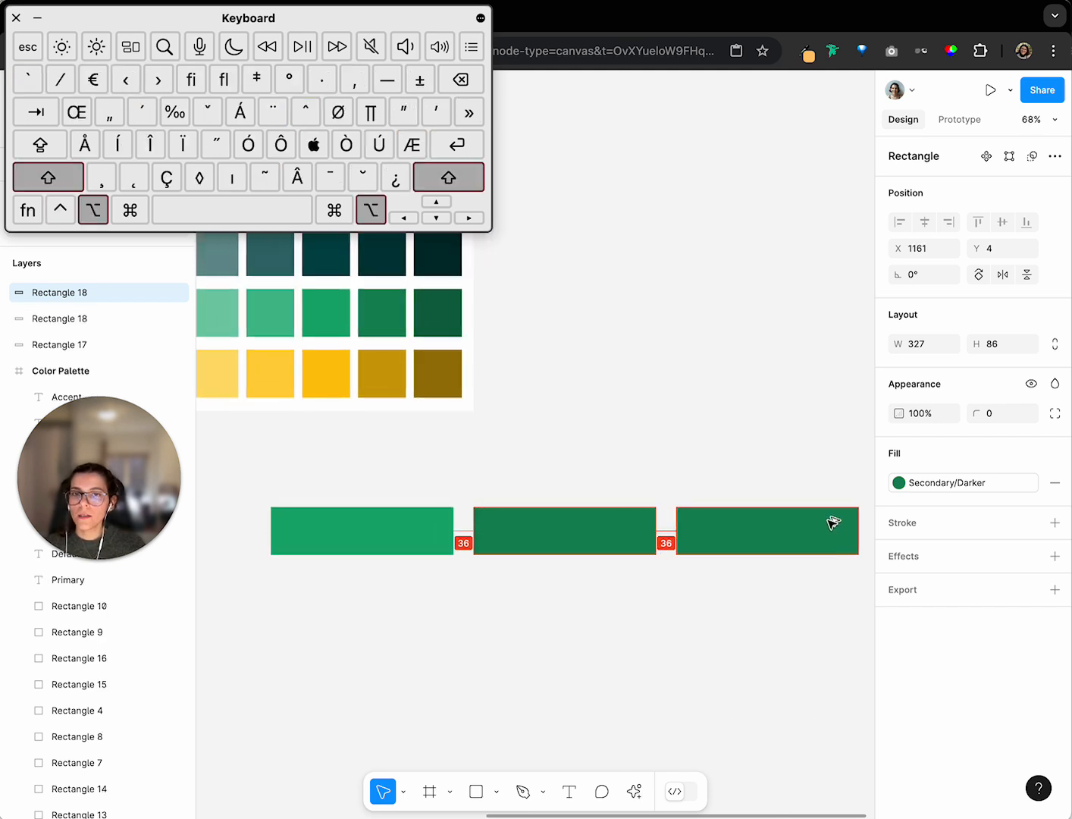
left_click(910, 483)
left_click(820, 668)
left_click(648, 656)
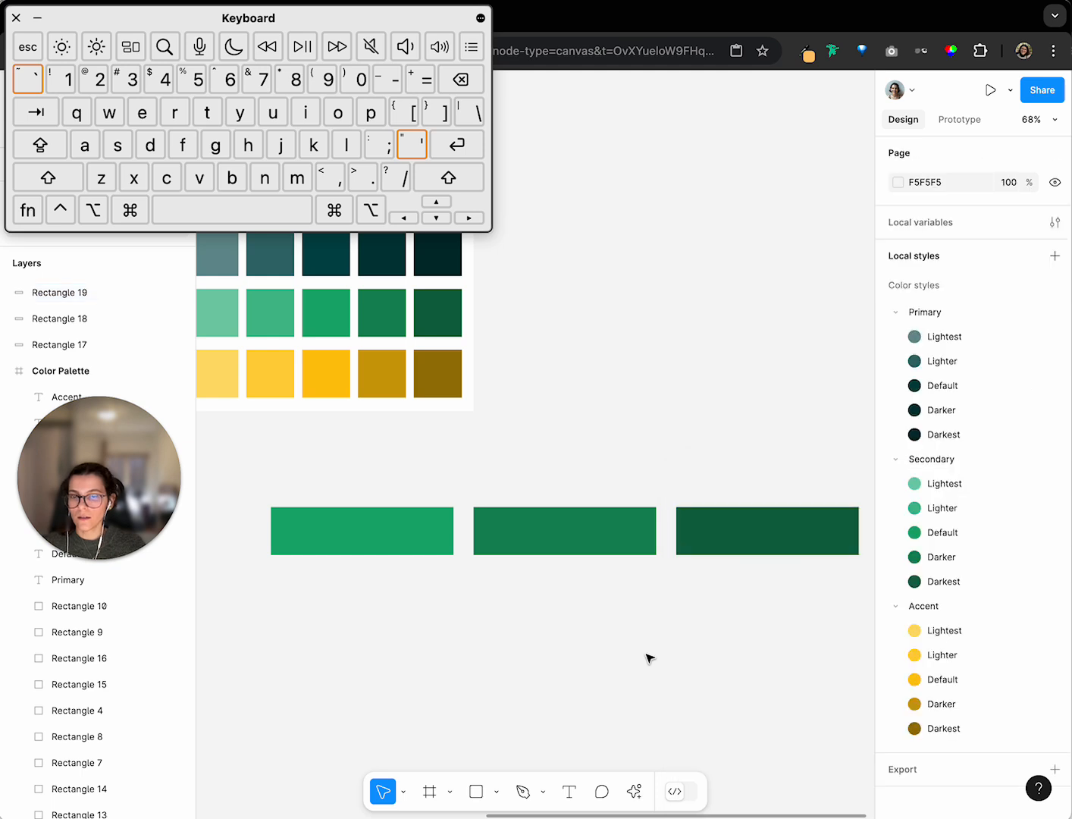
Examine the three green rectangles one by one and compare their fills with the palette frame
scroll(651, 657, "left", 2)
scroll(653, 656, "right", 3)
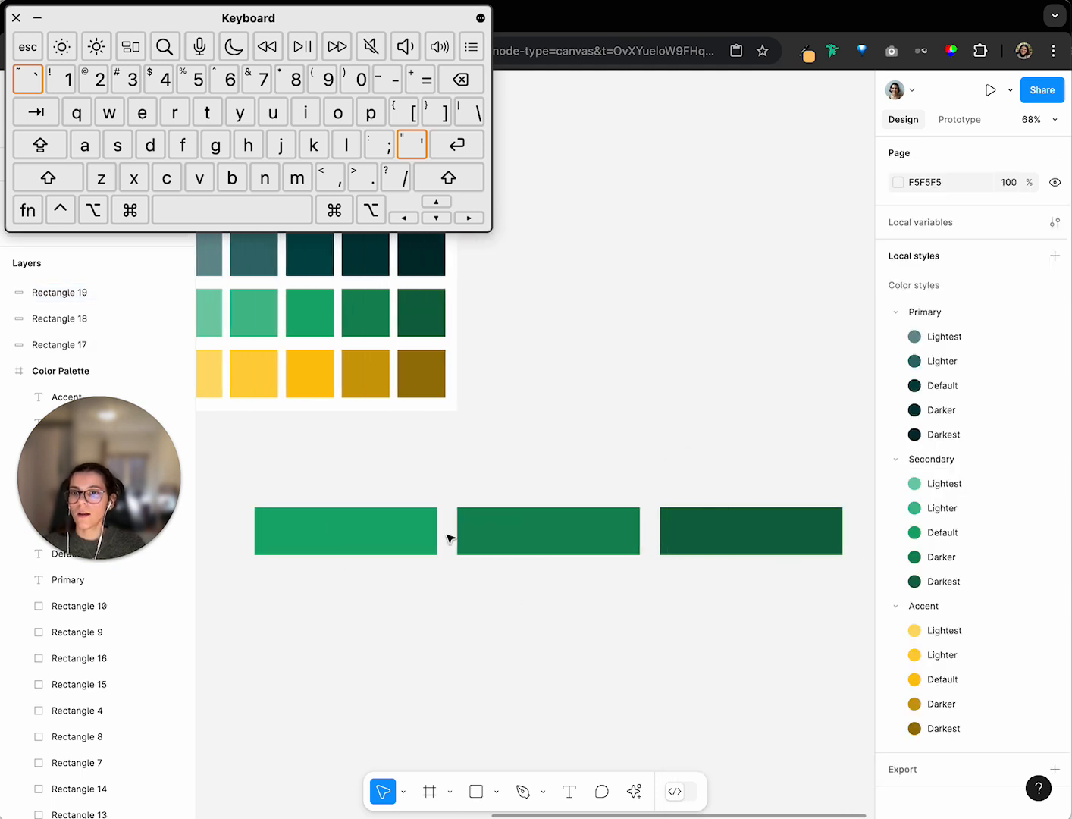
left_click(749, 535)
left_click(479, 550)
left_click(413, 532)
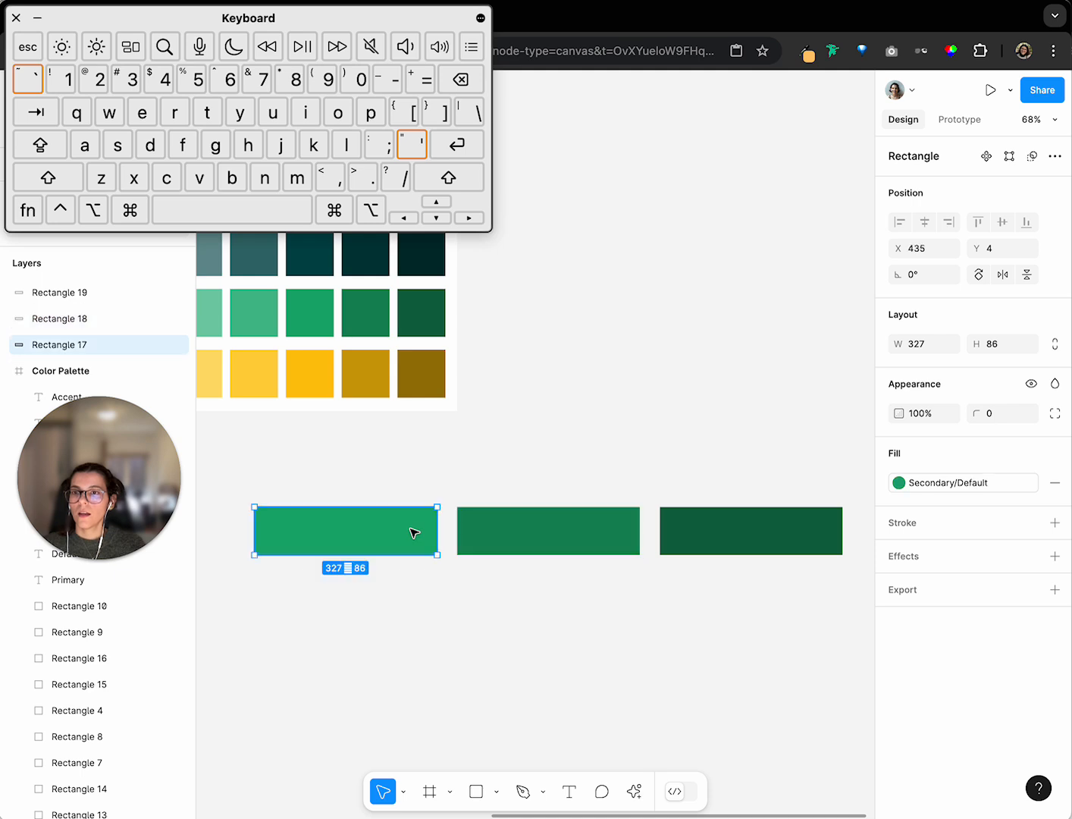
left_click(481, 633)
scroll(484, 634, "up", 3)
scroll(484, 634, "left", 3)
scroll(486, 634, "right", 2)
scroll(486, 634, "down", 1)
left_click(489, 631)
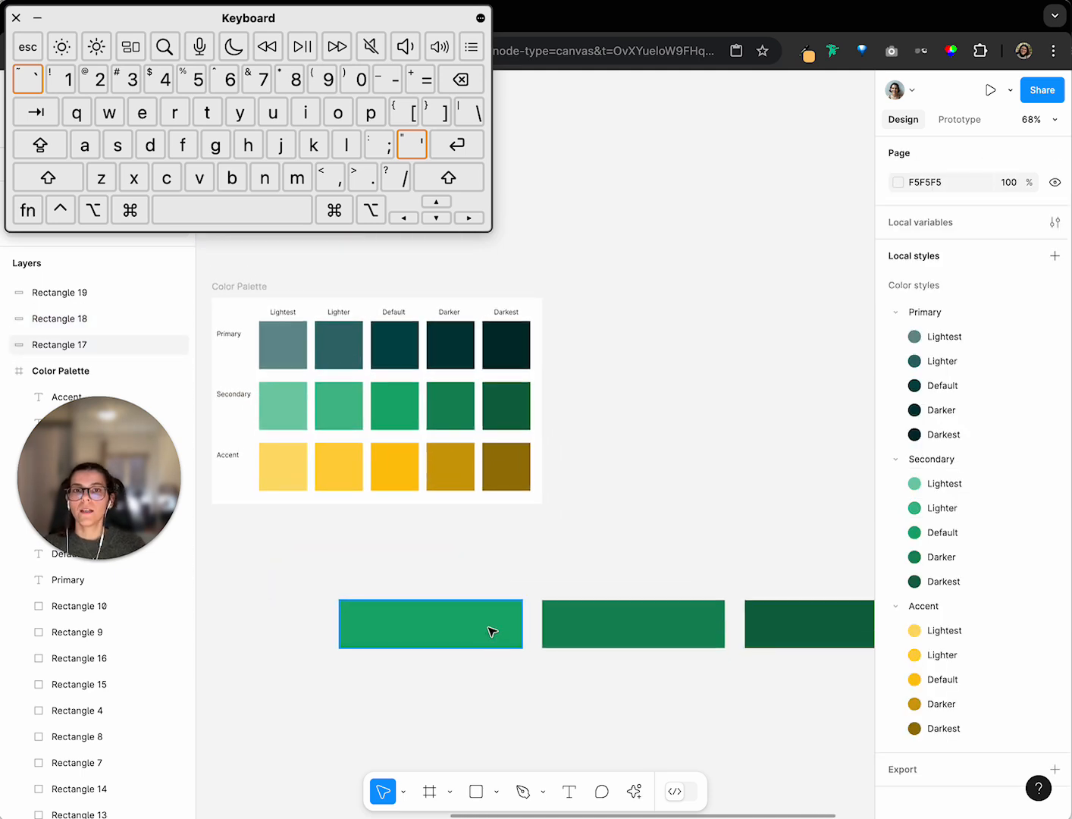